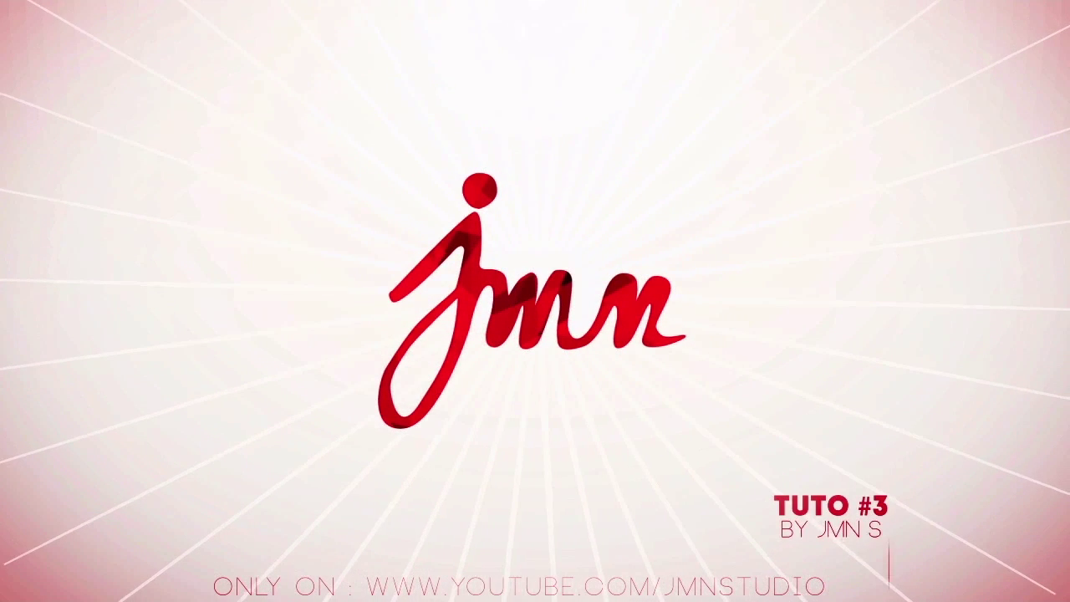
Step: Close the Tuto LayerGrid Preview movie and switch to Adobe Photoshop CS6
{"action": "key", "text": "Escape"}
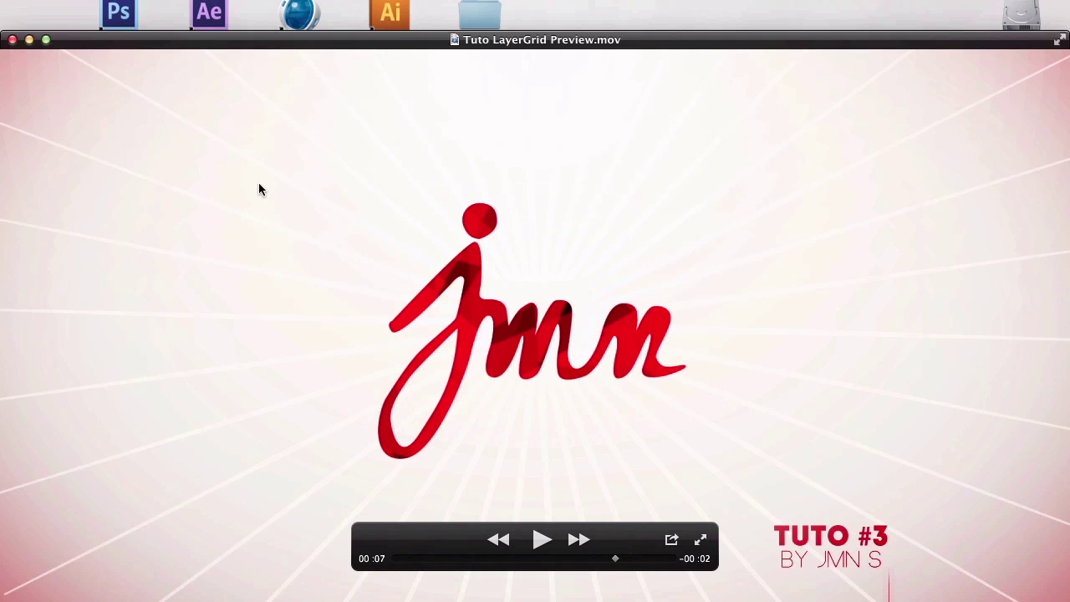
{"action": "left_click", "coordinate": [13, 39]}
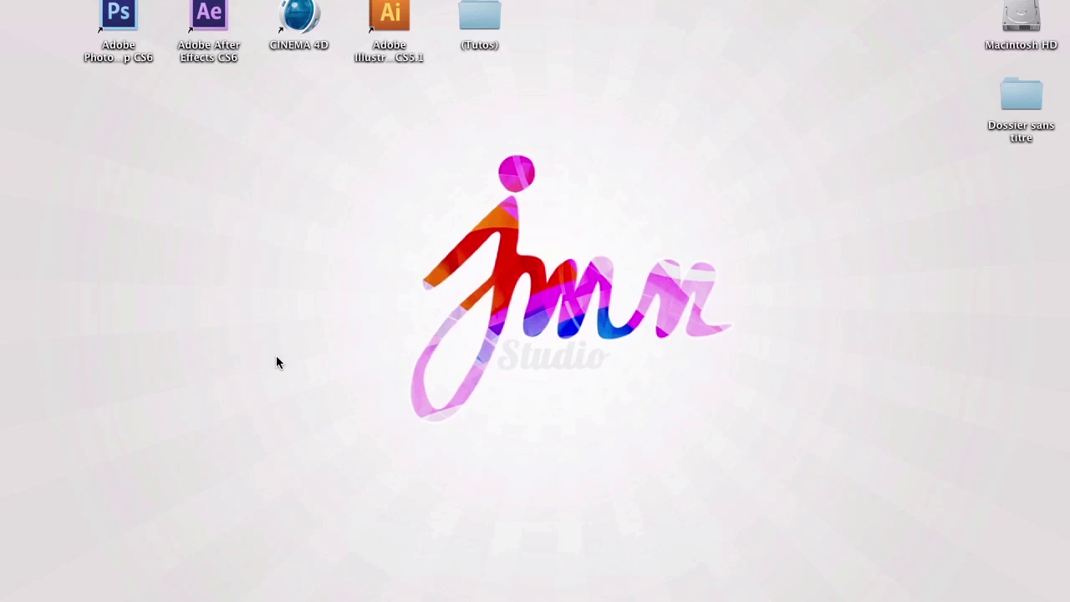
{"action": "left_click", "coordinate": [535, 568]}
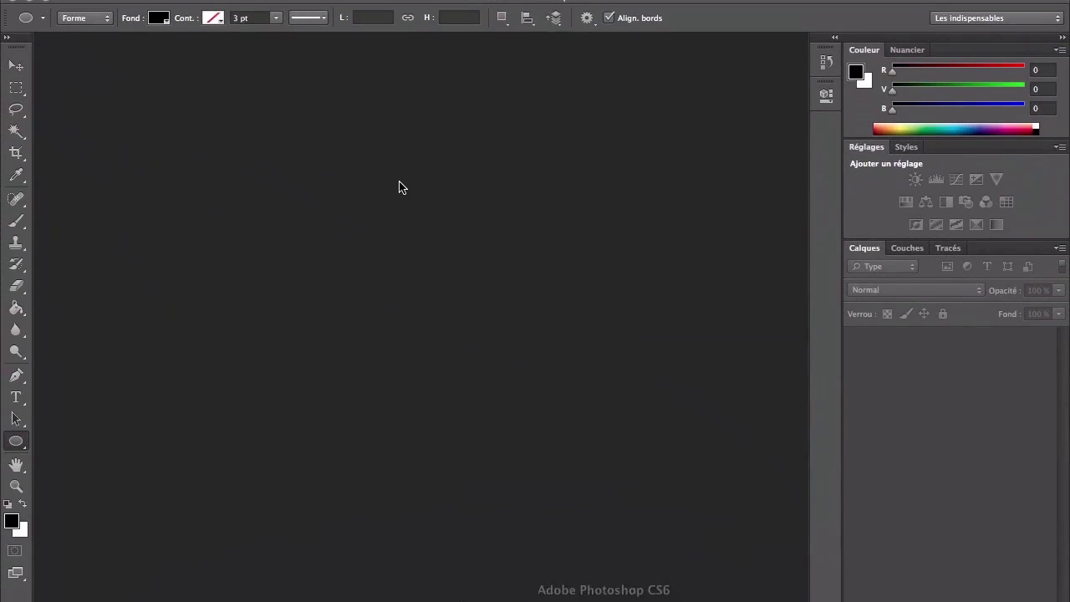
Step: Create a new document with the Film et vidéo preset at HDV/HDTV 720p/29,97, 1280 × 720 pixels, on a white background
{"action": "left_click", "coordinate": [143, 1]}
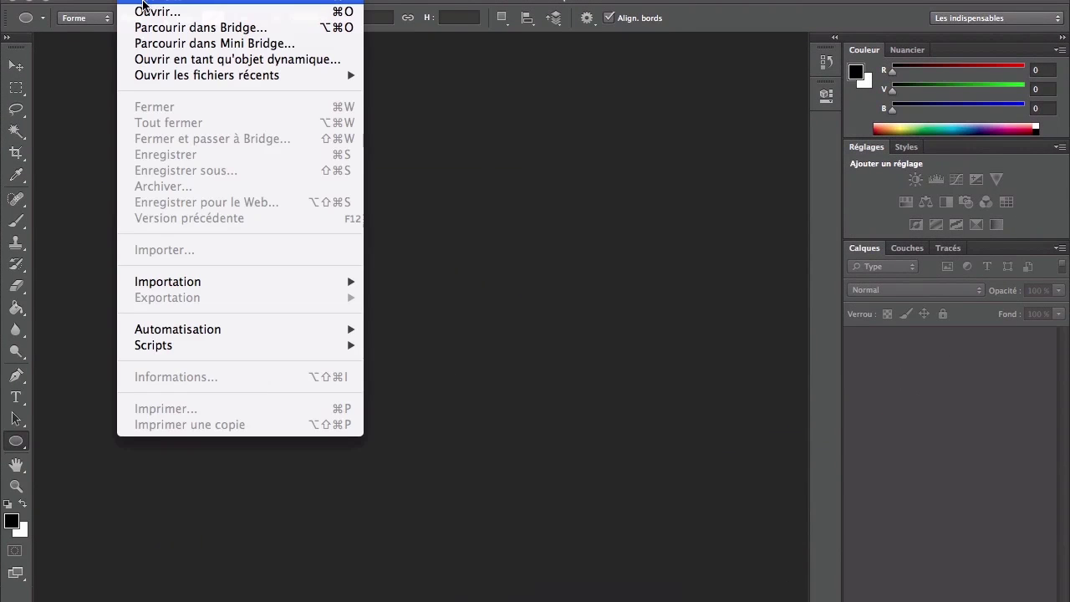
{"action": "left_click", "coordinate": [146, 1]}
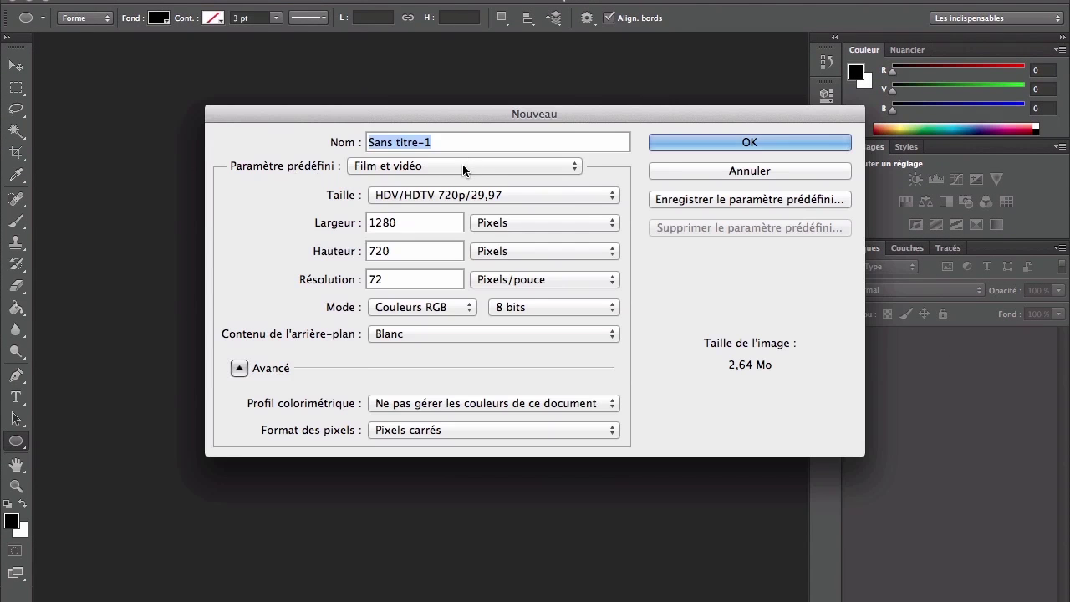
{"action": "left_click", "coordinate": [462, 165]}
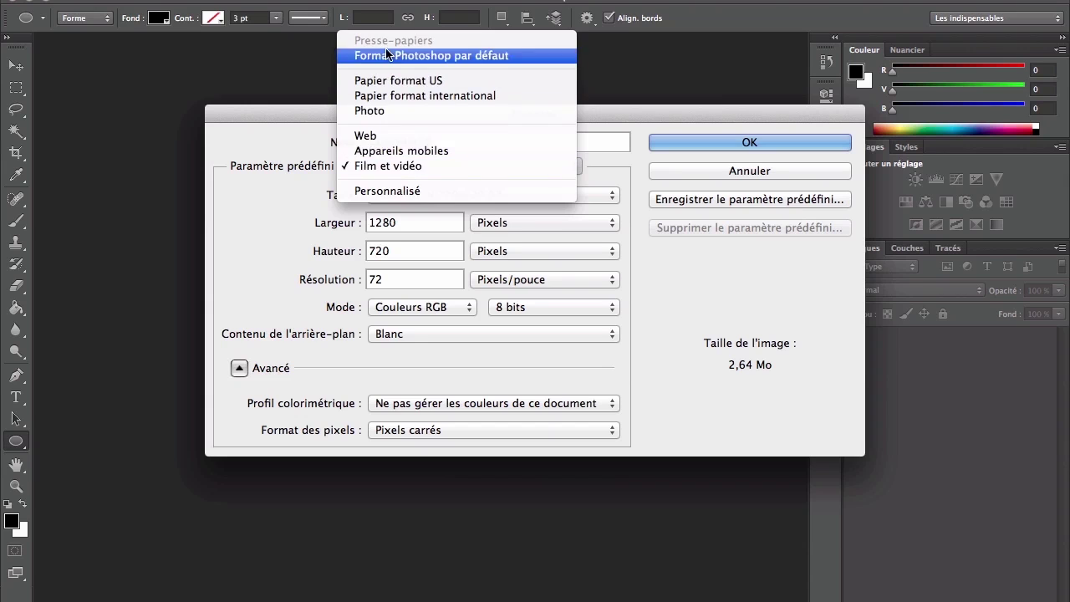
{"action": "left_click", "coordinate": [371, 168]}
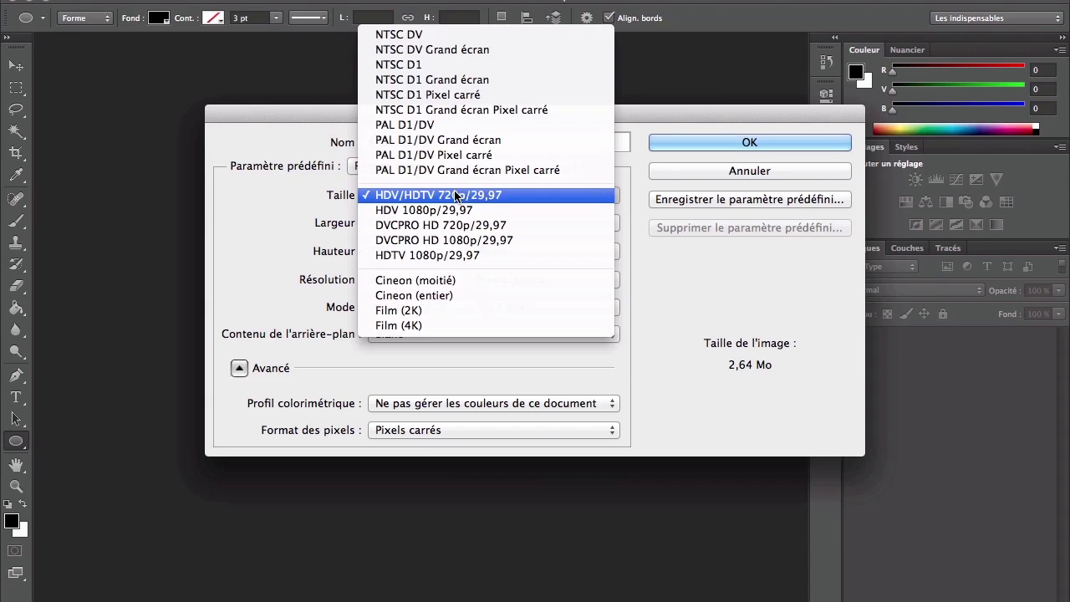
{"action": "left_click", "coordinate": [459, 196]}
{"action": "left_click", "coordinate": [479, 200]}
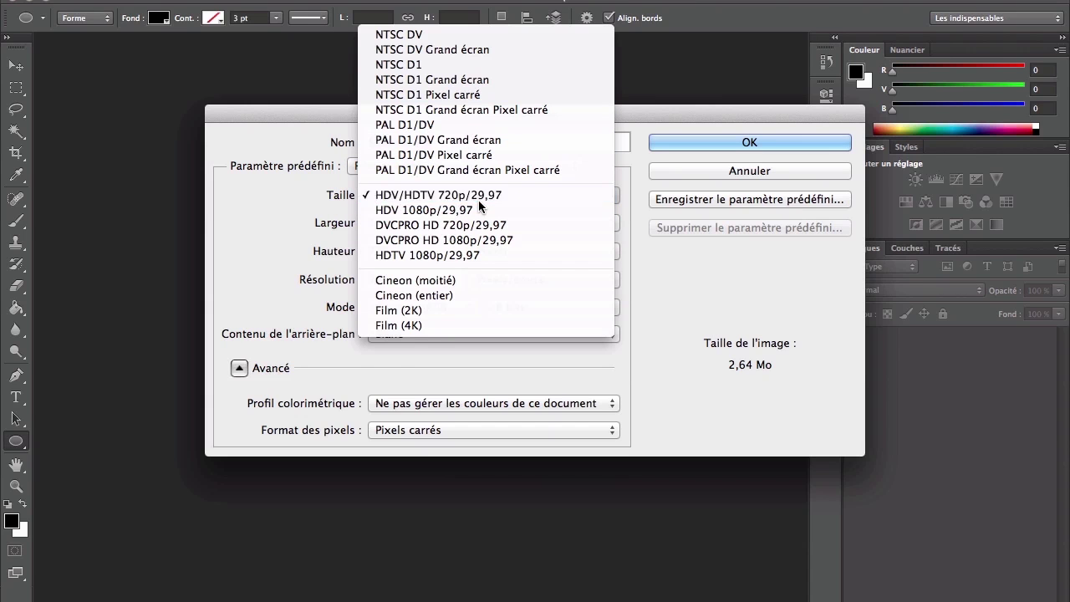
{"action": "left_click", "coordinate": [781, 144]}
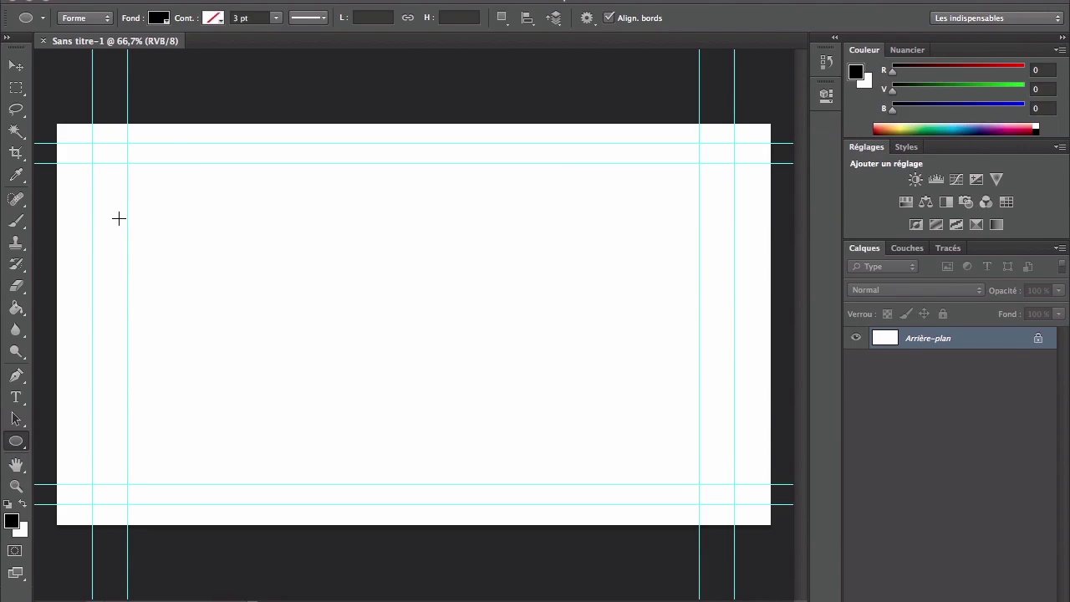
Step: Draw a black circle shape about 365 px in diameter on the left half of the canvas
{"action": "left_click_drag", "start_coordinate": [131, 223], "coordinate": [399, 421]}
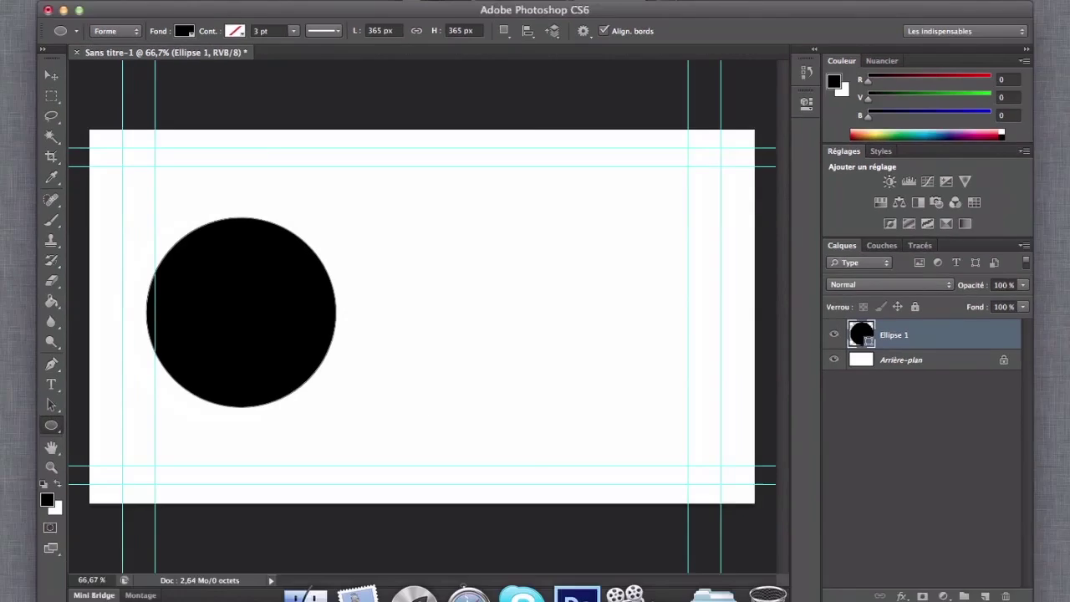
{"action": "key", "text": "ctrl+Up"}
{"action": "left_click", "coordinate": [346, 236]}
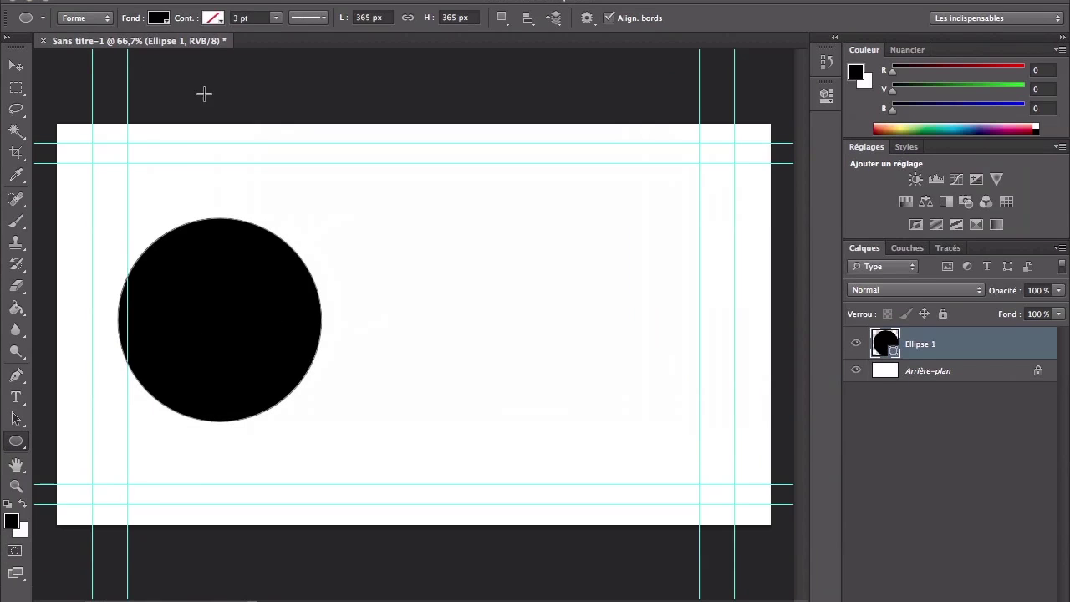
Step: Move the black circle to the canvas's upper-left corner so that part of it extends past the edges
{"action": "key", "text": "v"}
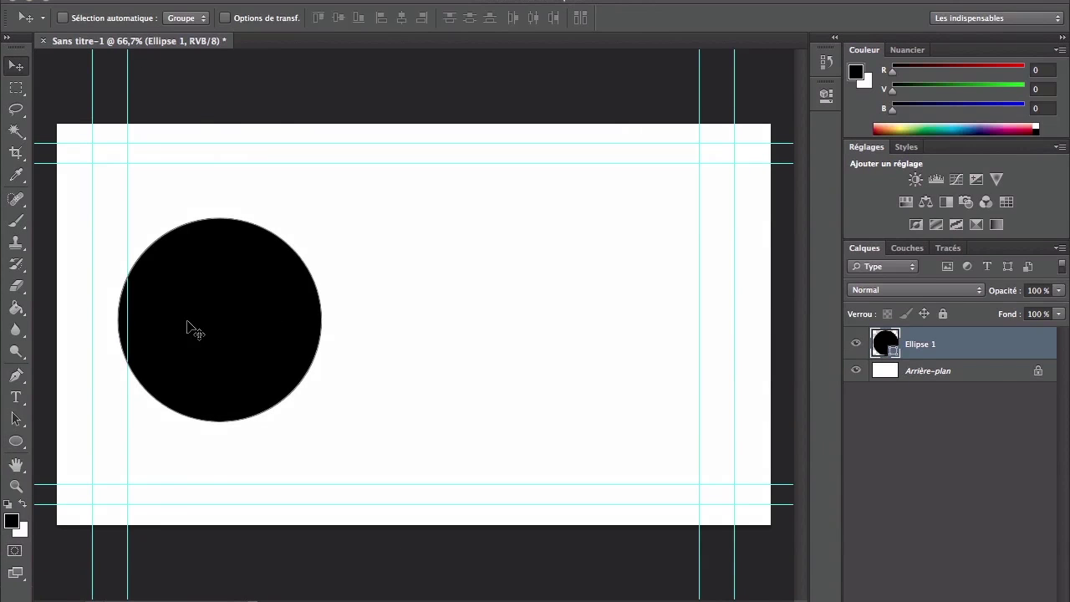
{"action": "left_click", "coordinate": [24, 444]}
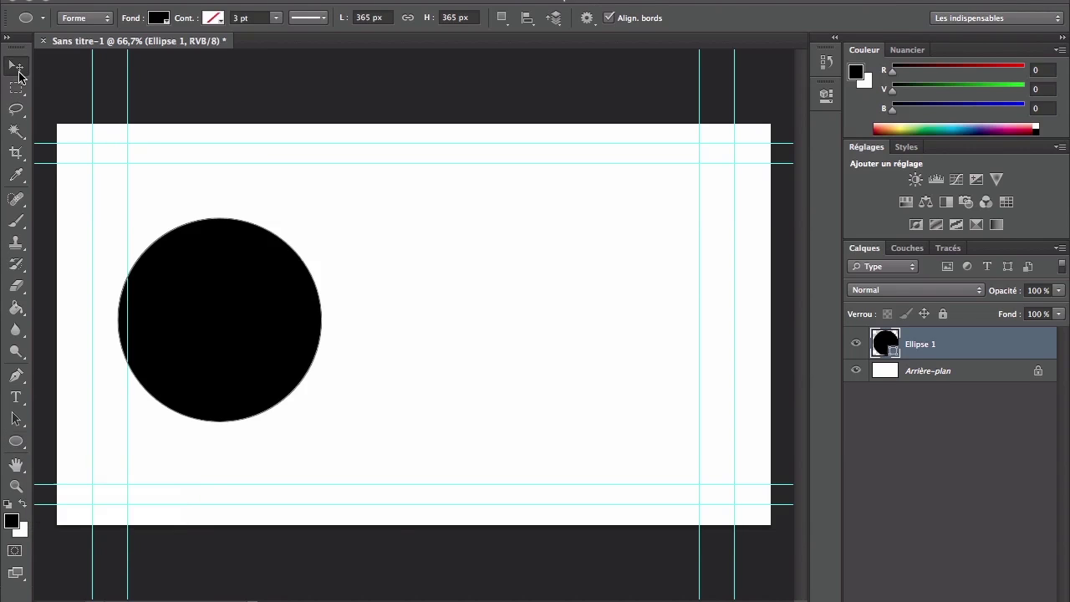
{"action": "key", "text": "v"}
{"action": "left_click_drag", "start_coordinate": [229, 268], "coordinate": [155, 167]}
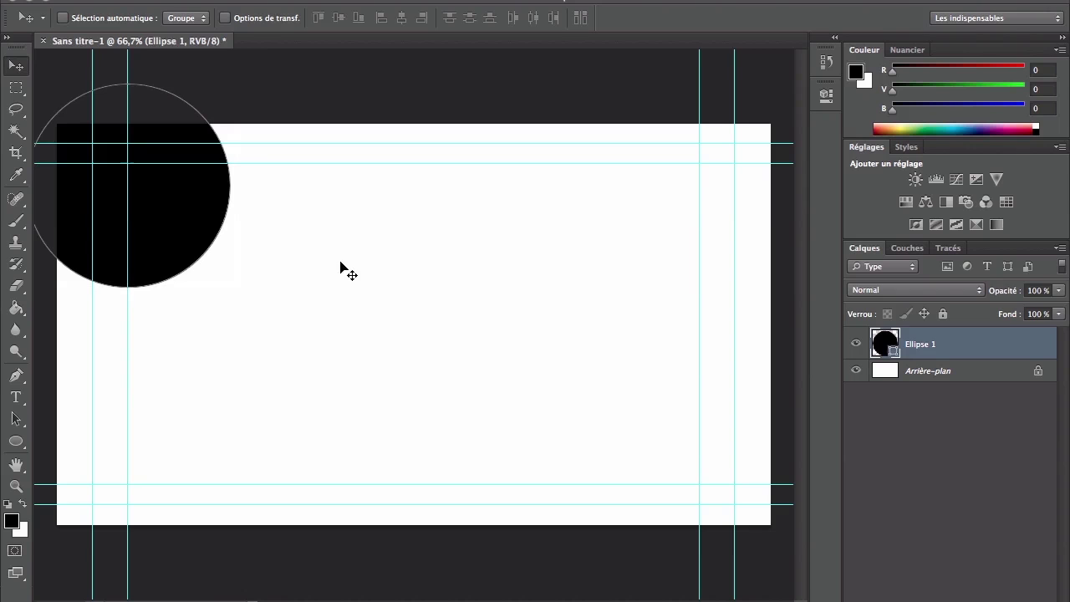
Step: Enable the gradient overlay (Incrustation en dégradé) in the circle layer's style
{"action": "left_click", "coordinate": [868, 397]}
{"action": "double_click", "coordinate": [1056, 337]}
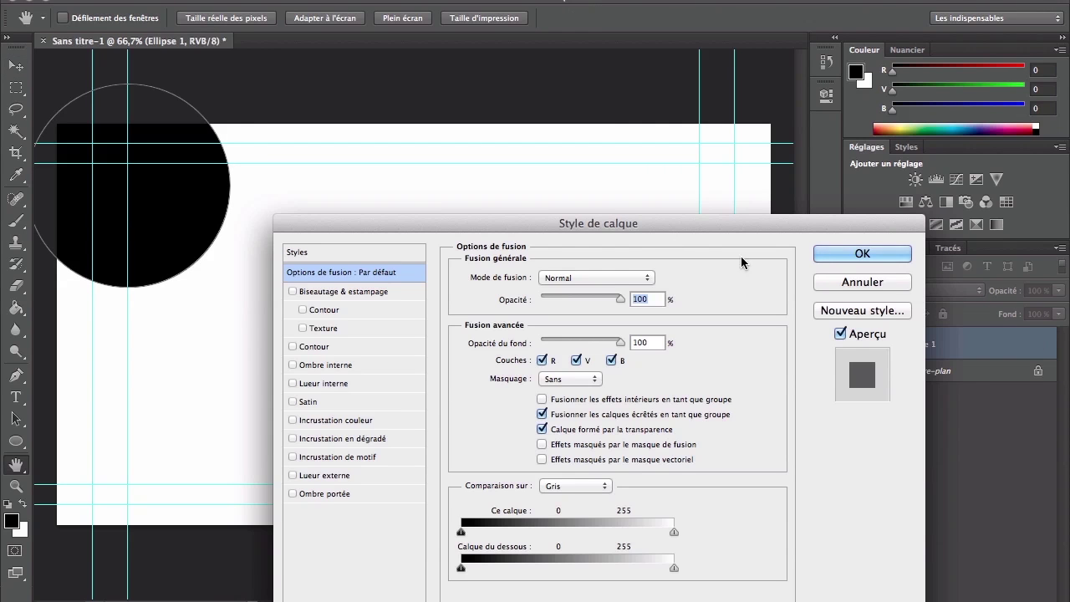
{"action": "left_click_drag", "start_coordinate": [551, 221], "coordinate": [635, 110]}
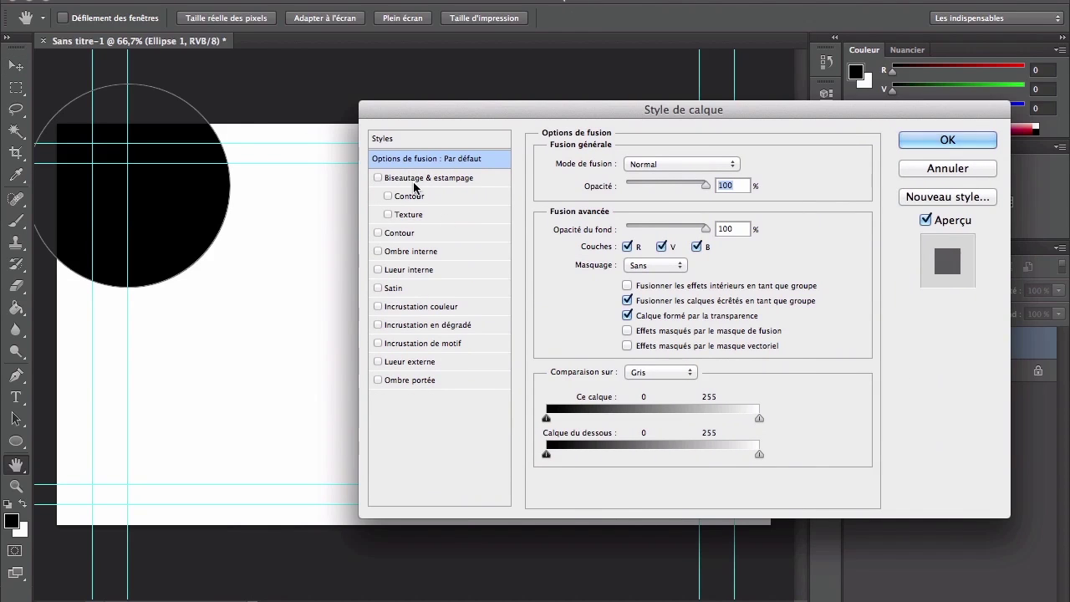
{"action": "left_click", "coordinate": [386, 325]}
Step: Set the start colour stop of the overlay gradient to blue, RGB 0, 138, 255
{"action": "left_click", "coordinate": [621, 209]}
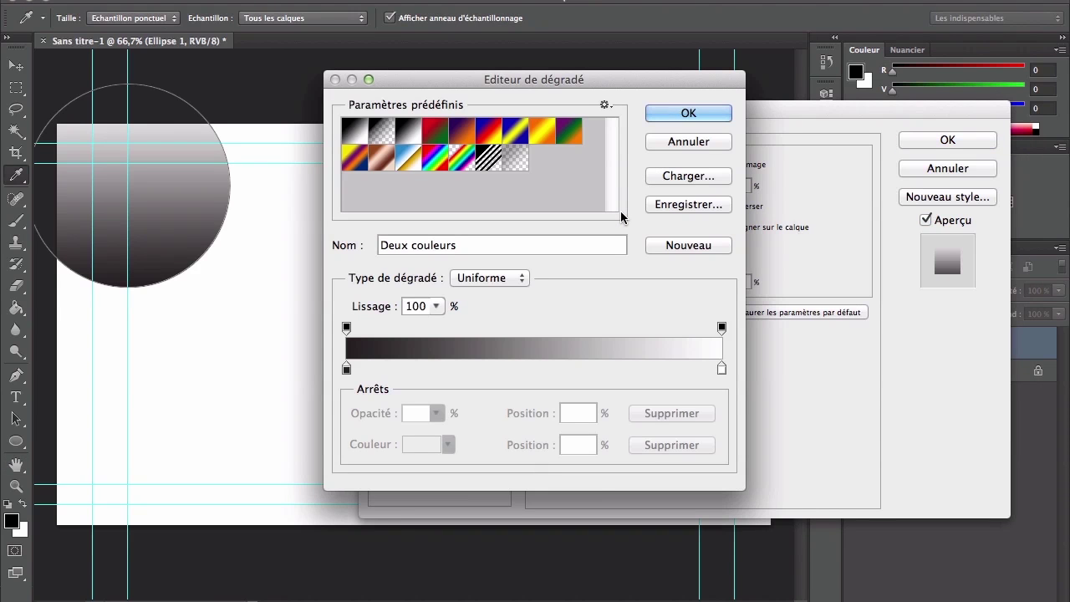
{"action": "double_click", "coordinate": [345, 367]}
{"action": "left_click_drag", "start_coordinate": [510, 397], "coordinate": [505, 424]}
{"action": "left_click_drag", "start_coordinate": [414, 439], "coordinate": [482, 332]}
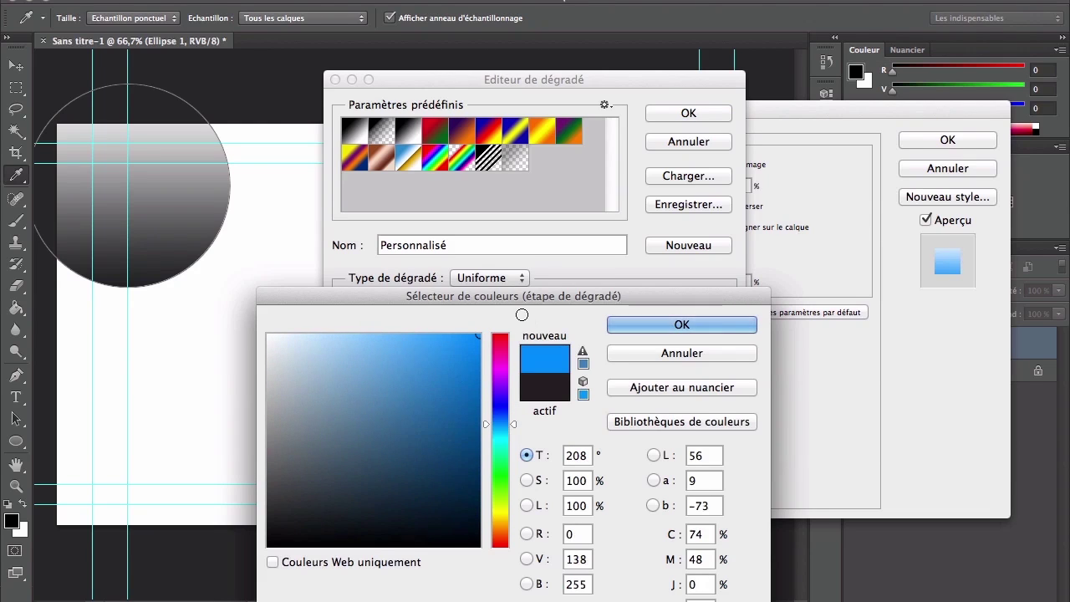
{"action": "left_click", "coordinate": [661, 324]}
Step: Set the end colour stop of the overlay gradient to a fully saturated bright cyan and accept the gradient
{"action": "double_click", "coordinate": [722, 369]}
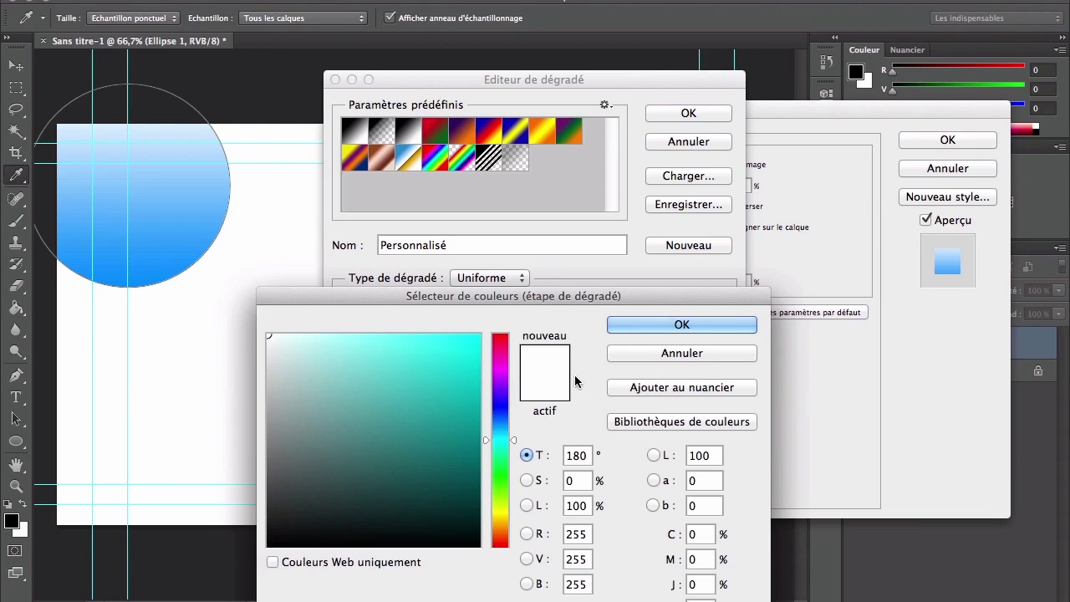
{"action": "left_click_drag", "start_coordinate": [497, 431], "coordinate": [499, 422]}
{"action": "left_click_drag", "start_coordinate": [442, 333], "coordinate": [456, 336]}
{"action": "left_click_drag", "start_coordinate": [504, 424], "coordinate": [504, 433]}
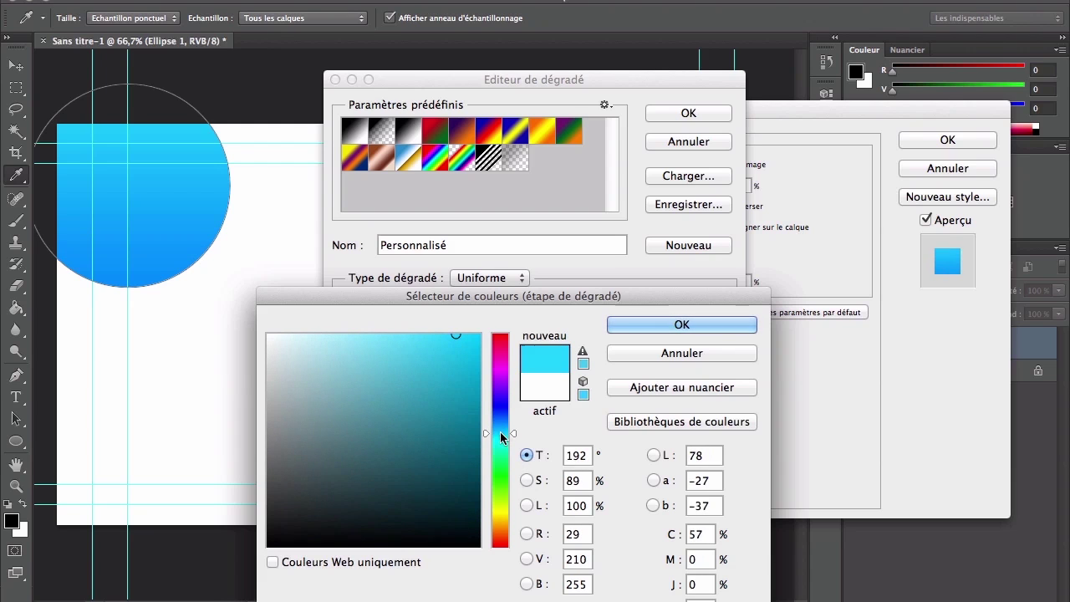
{"action": "left_click", "coordinate": [480, 334]}
{"action": "left_click", "coordinate": [716, 327]}
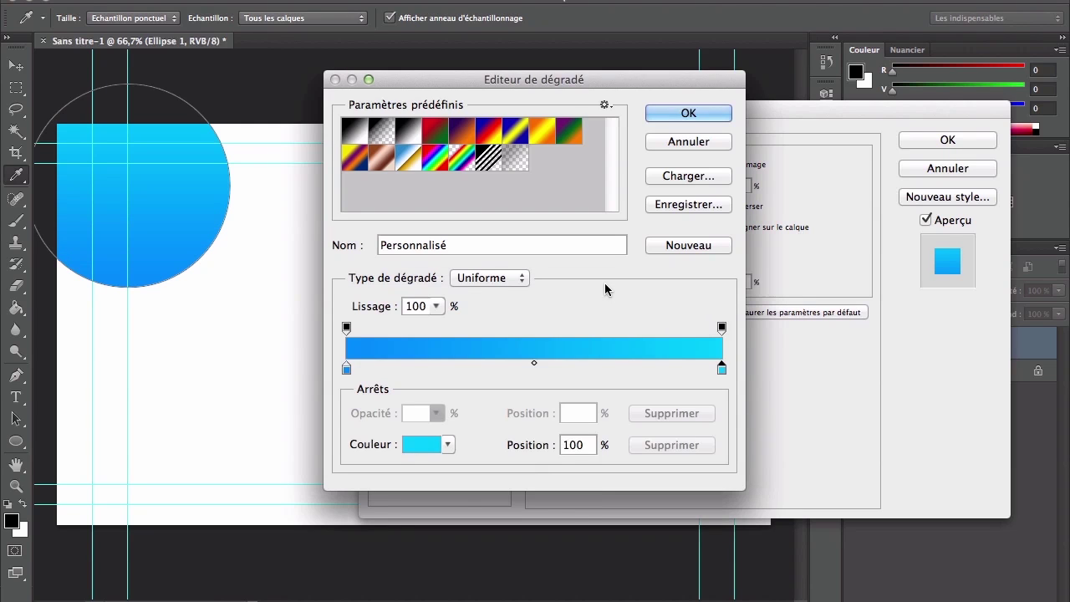
{"action": "left_click_drag", "start_coordinate": [604, 87], "coordinate": [671, 87]}
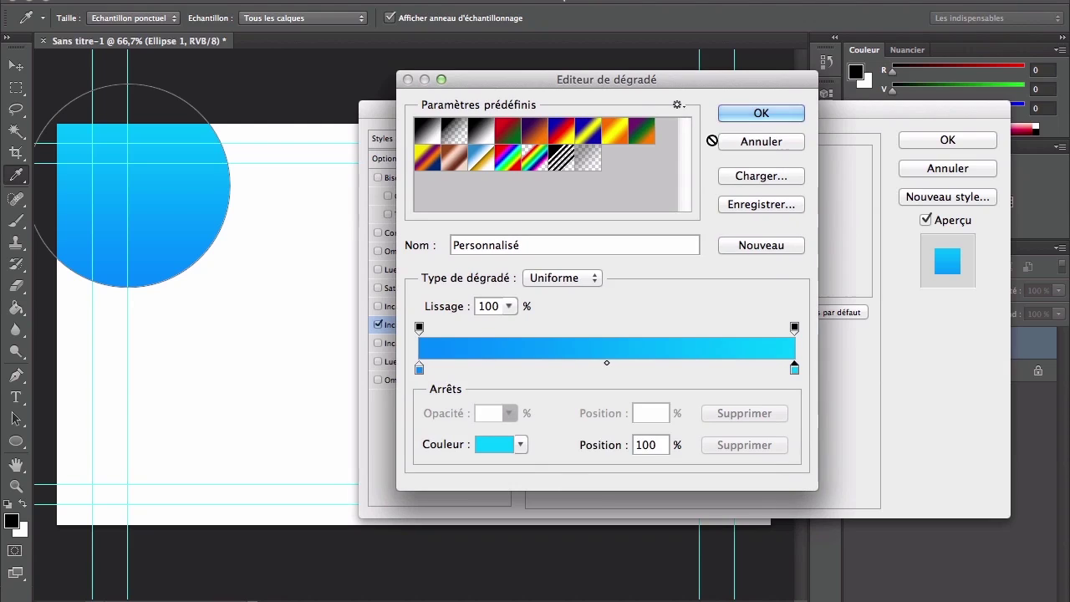
{"action": "left_click", "coordinate": [755, 115]}
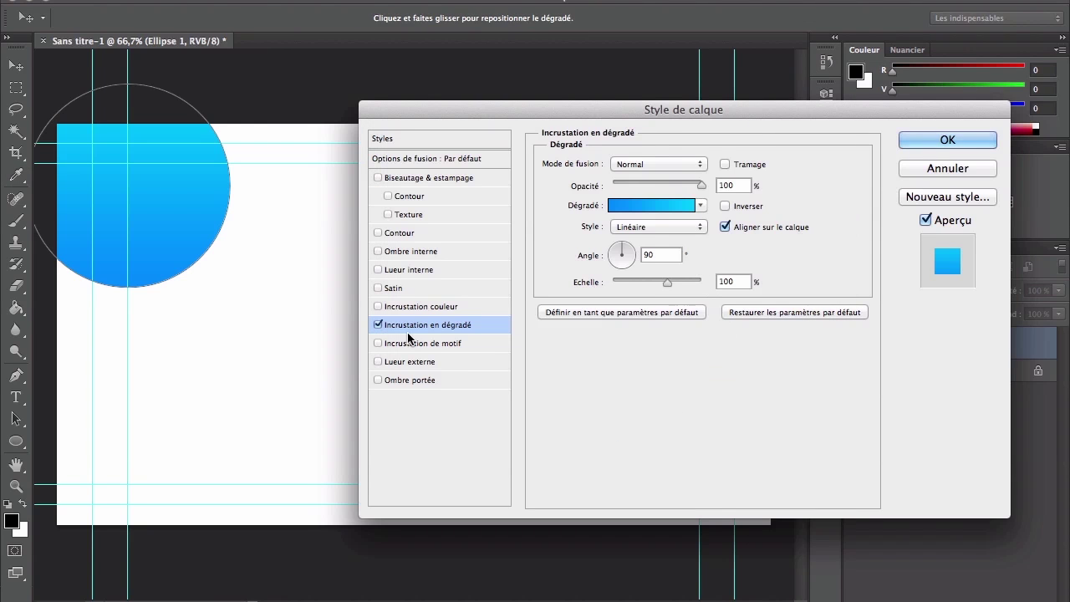
Step: Add a 29 px outside stroke (Contour) to the circle and set its fill type to Dégradé
{"action": "left_click", "coordinate": [391, 235]}
{"action": "left_click", "coordinate": [400, 233]}
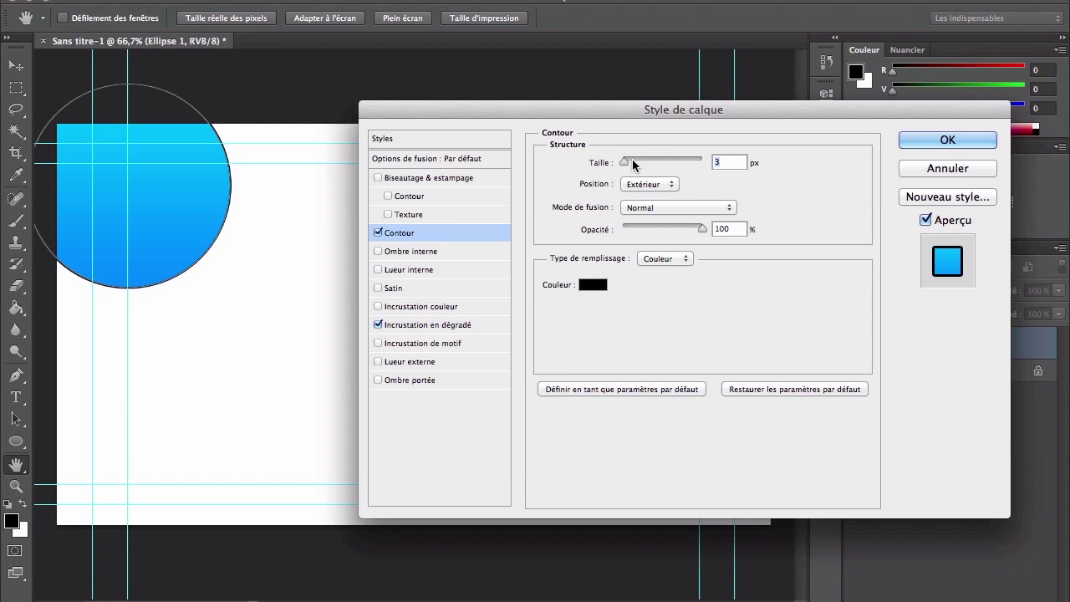
{"action": "left_click_drag", "start_coordinate": [627, 162], "coordinate": [636, 164]}
{"action": "left_click", "coordinate": [665, 258]}
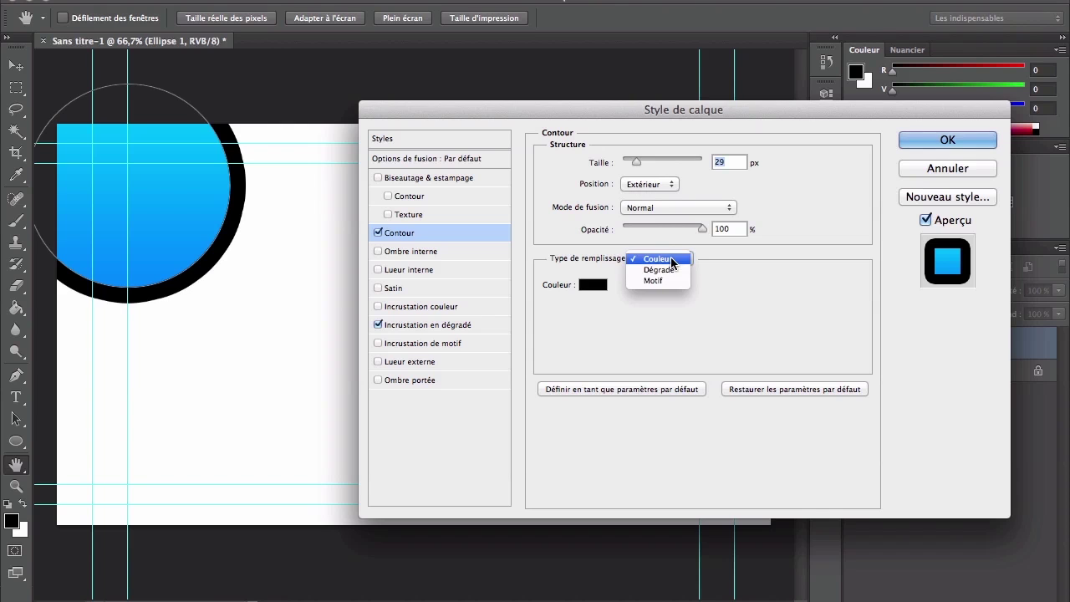
{"action": "left_click", "coordinate": [657, 274]}
Step: Set the start colour stop of the stroke's gradient to a saturated deep blue
{"action": "left_click", "coordinate": [636, 354]}
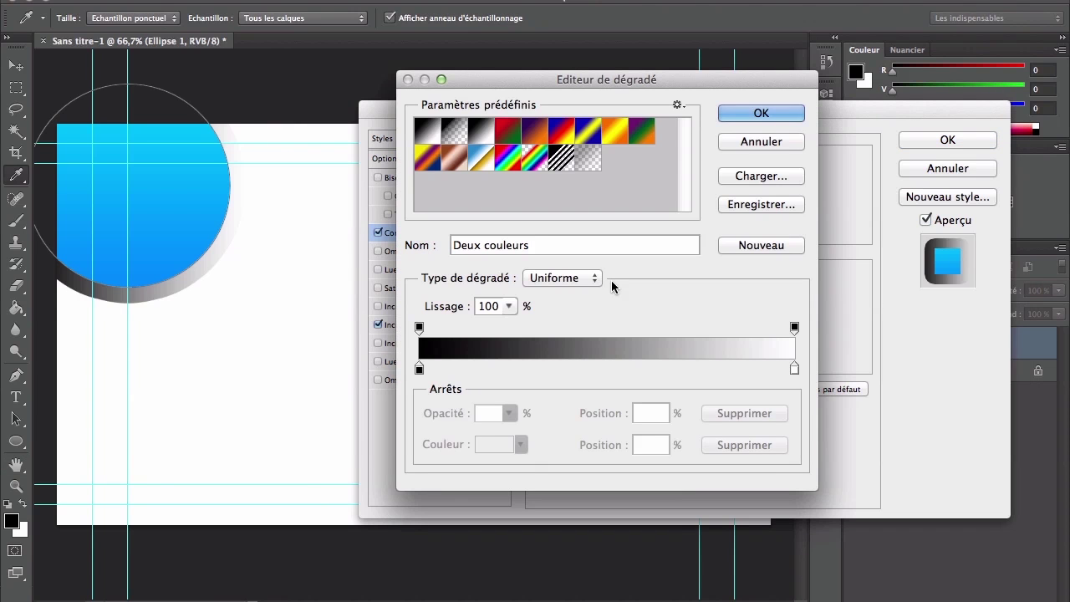
{"action": "double_click", "coordinate": [419, 370]}
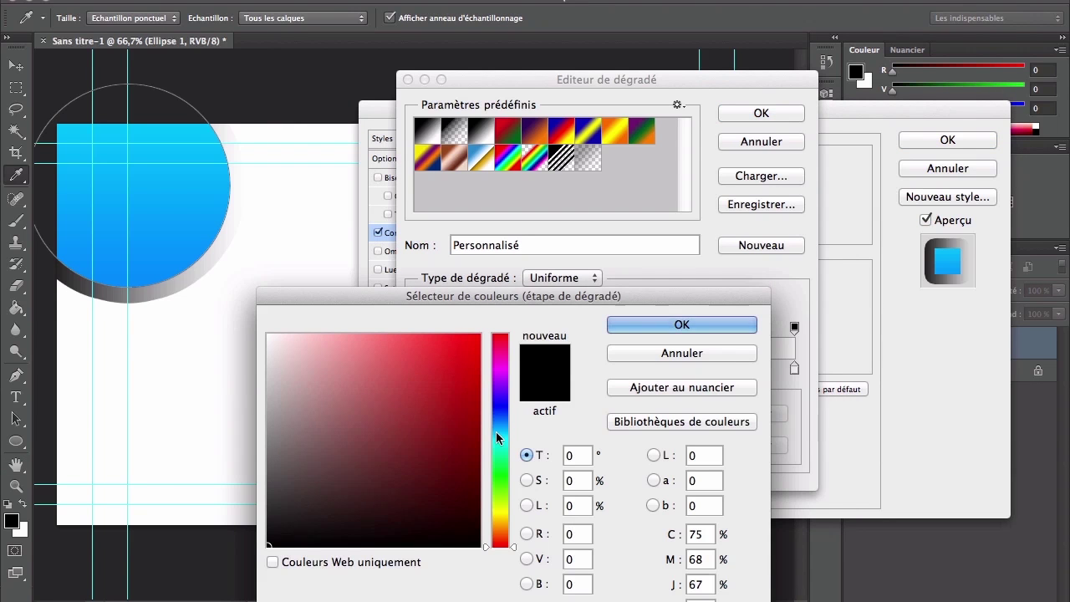
{"action": "left_click_drag", "start_coordinate": [495, 429], "coordinate": [529, 322]}
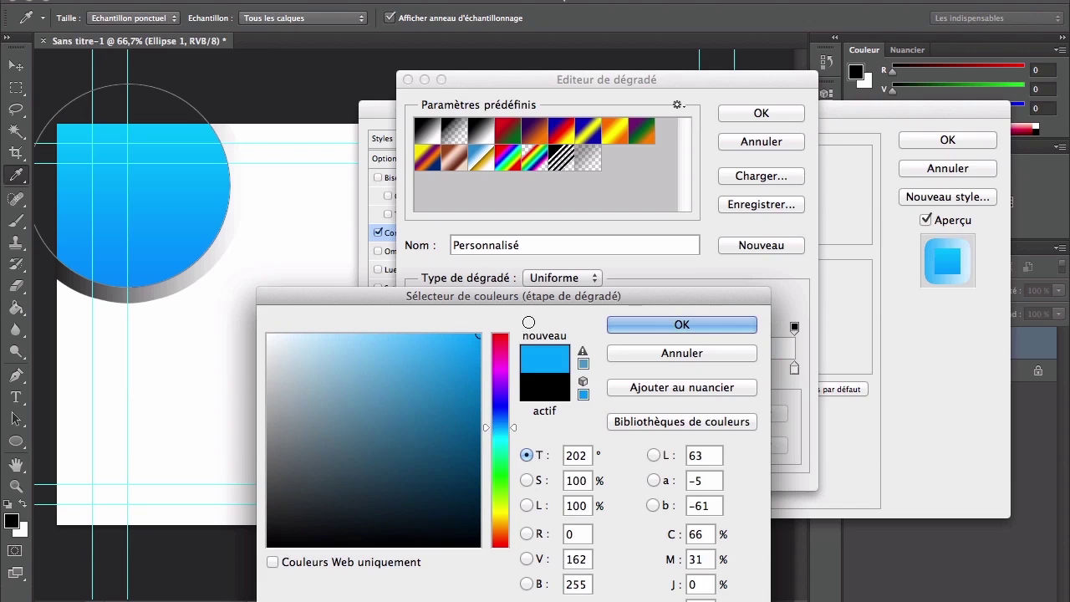
{"action": "left_click", "coordinate": [499, 414]}
{"action": "left_click", "coordinate": [655, 327]}
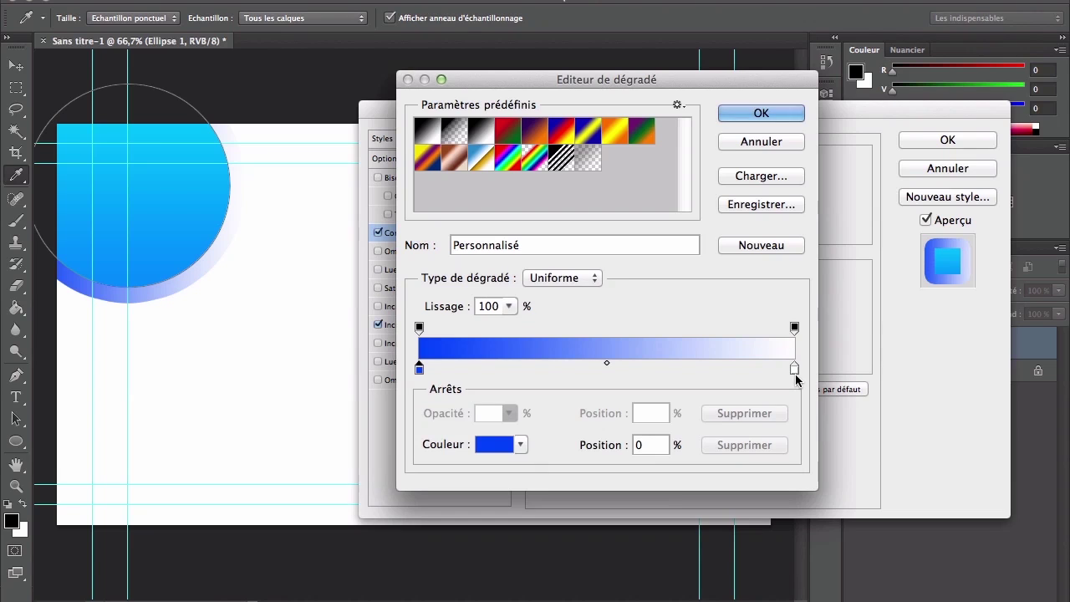
Step: Set the end colour stop of the stroke's gradient to light blue, RGB 0, 174, 255, and apply the layer style
{"action": "double_click", "coordinate": [794, 369]}
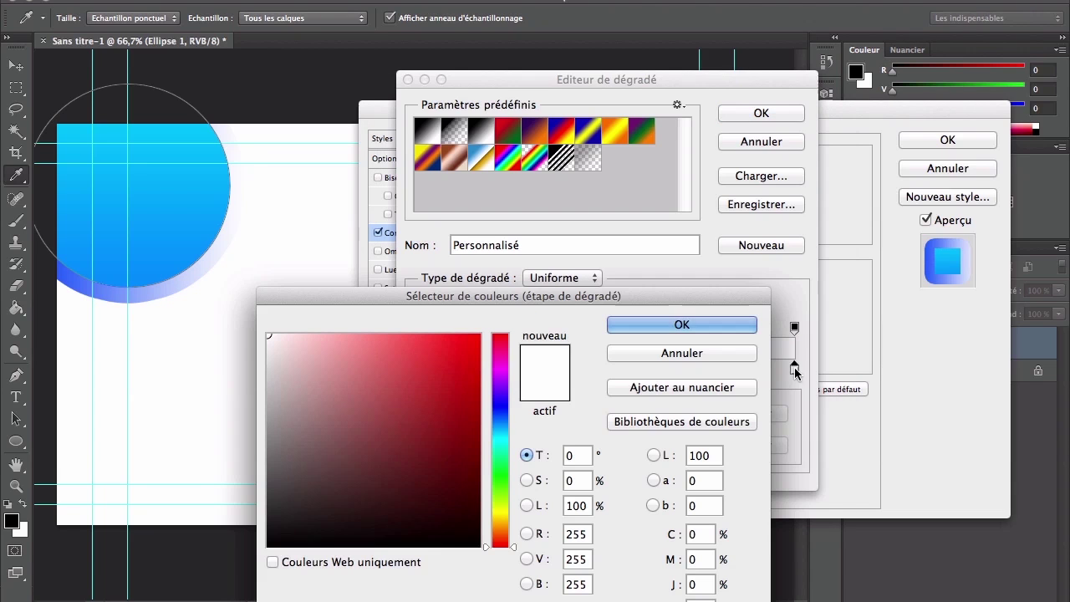
{"action": "left_click_drag", "start_coordinate": [486, 420], "coordinate": [490, 430]}
{"action": "left_click", "coordinate": [480, 336]}
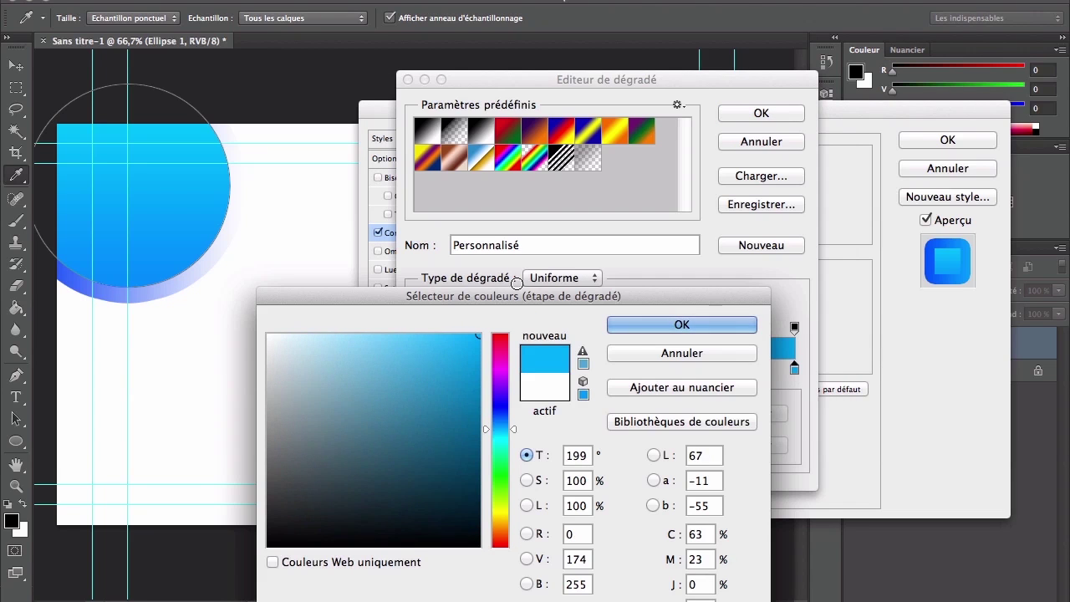
{"action": "left_click", "coordinate": [637, 326]}
{"action": "left_click", "coordinate": [761, 113]}
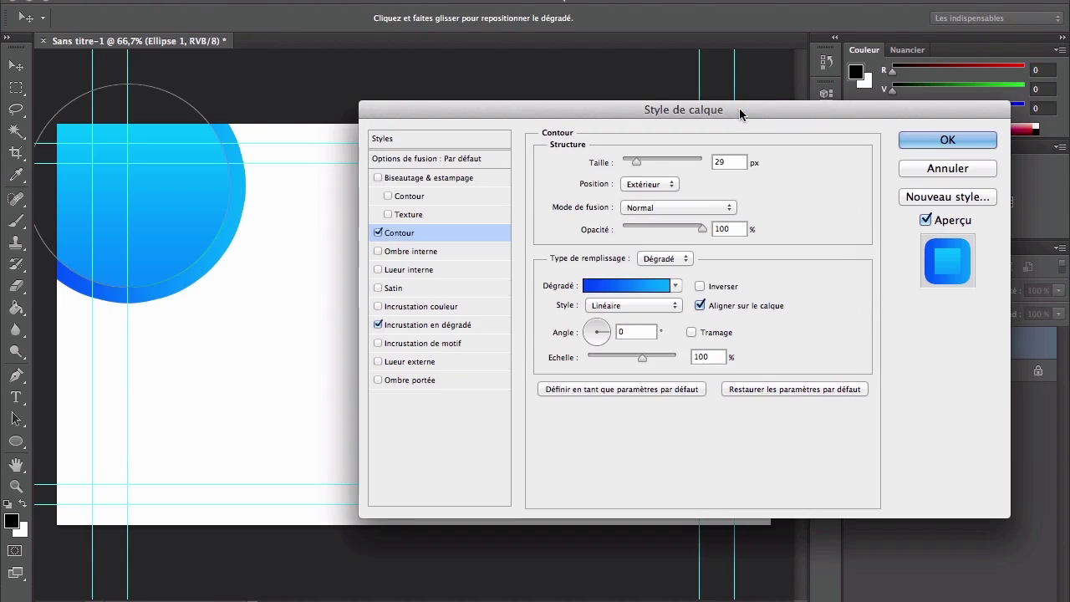
{"action": "left_click", "coordinate": [948, 140]}
{"action": "key", "text": "v"}
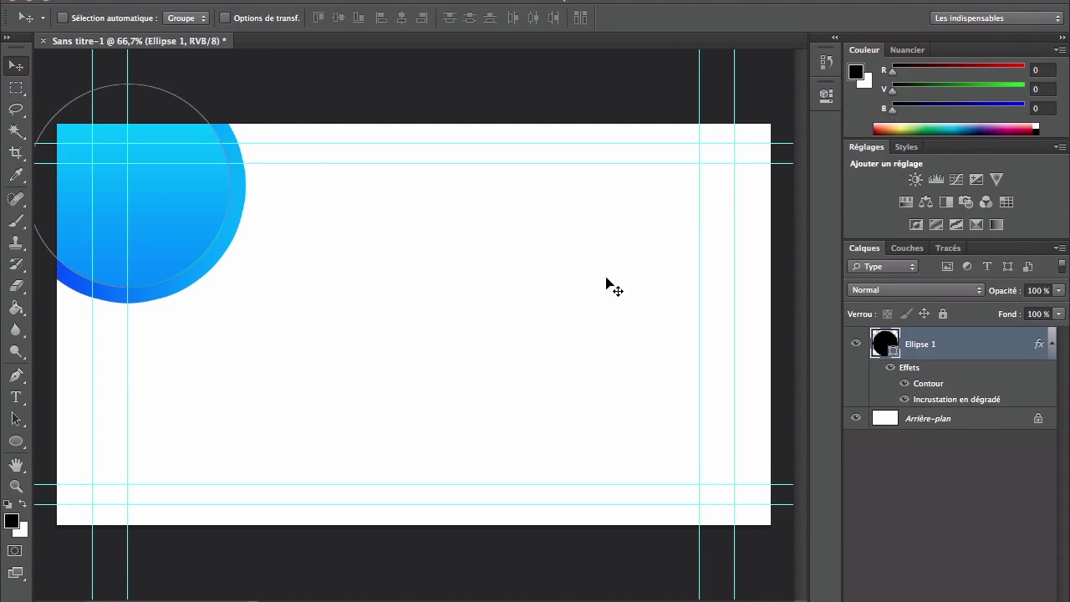
Step: Duplicate the styled Ellipse 1 layer, keeping the default copy name
{"action": "right_click", "coordinate": [1001, 357]}
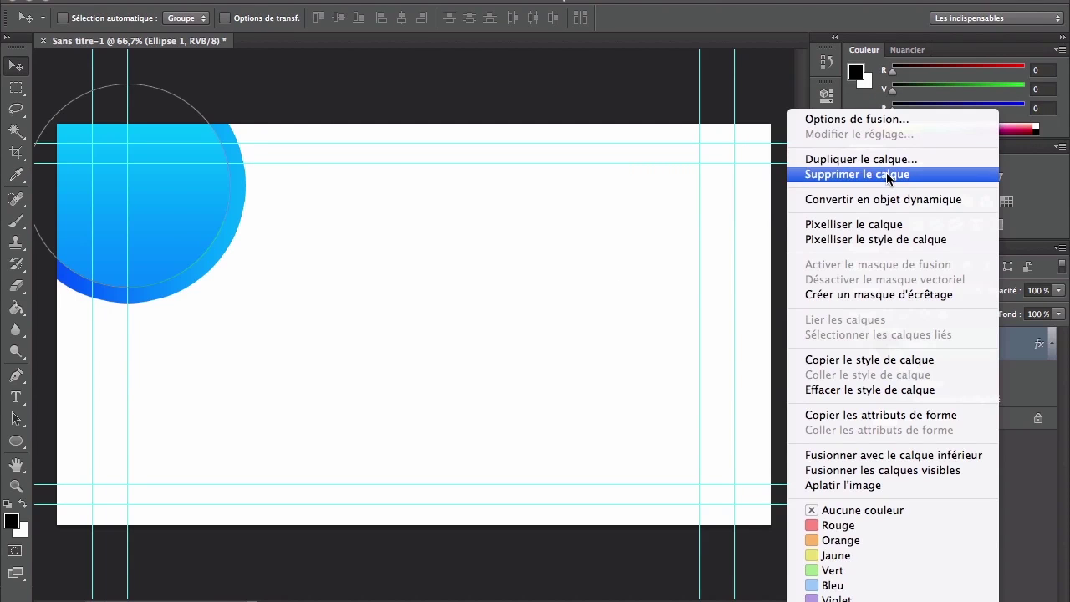
{"action": "left_click", "coordinate": [861, 159]}
{"action": "key", "text": "Return"}
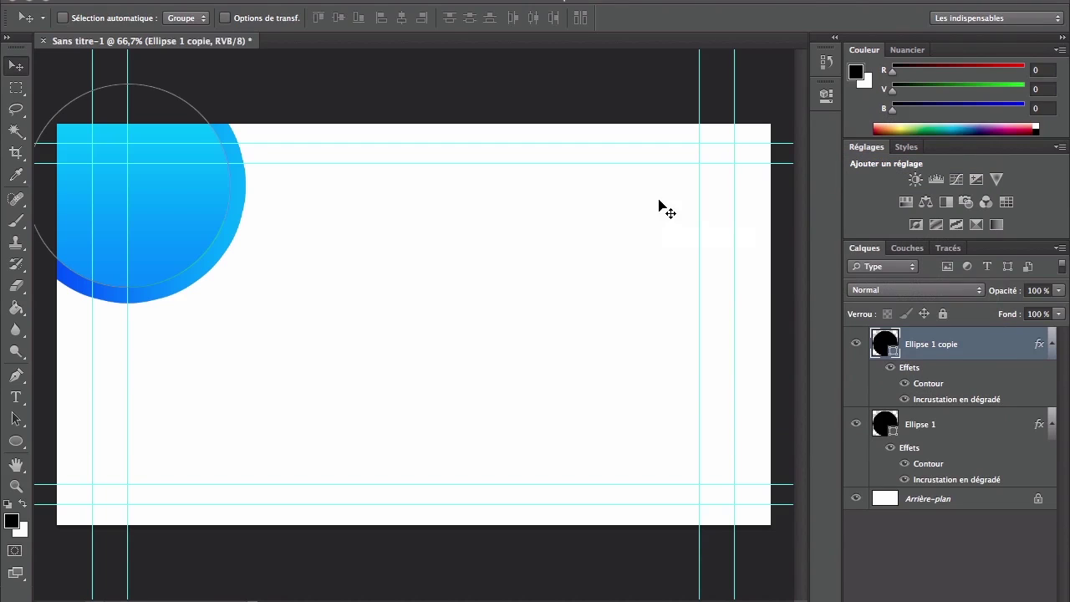
Step: Scale the duplicated circle to about 82% and move it below and to the right of the original, at about X 214, Y 322 px
{"action": "key", "text": "ctrl+t"}
{"action": "left_click_drag", "start_coordinate": [232, 84], "coordinate": [195, 120]}
{"action": "left_click_drag", "start_coordinate": [132, 198], "coordinate": [198, 300]}
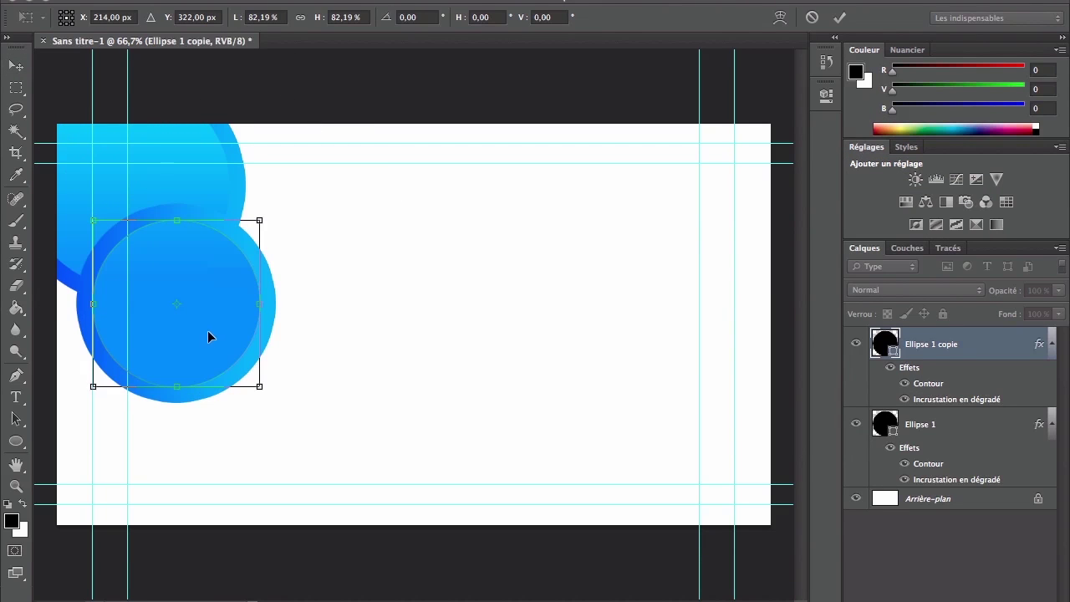
{"action": "key", "text": "Return"}
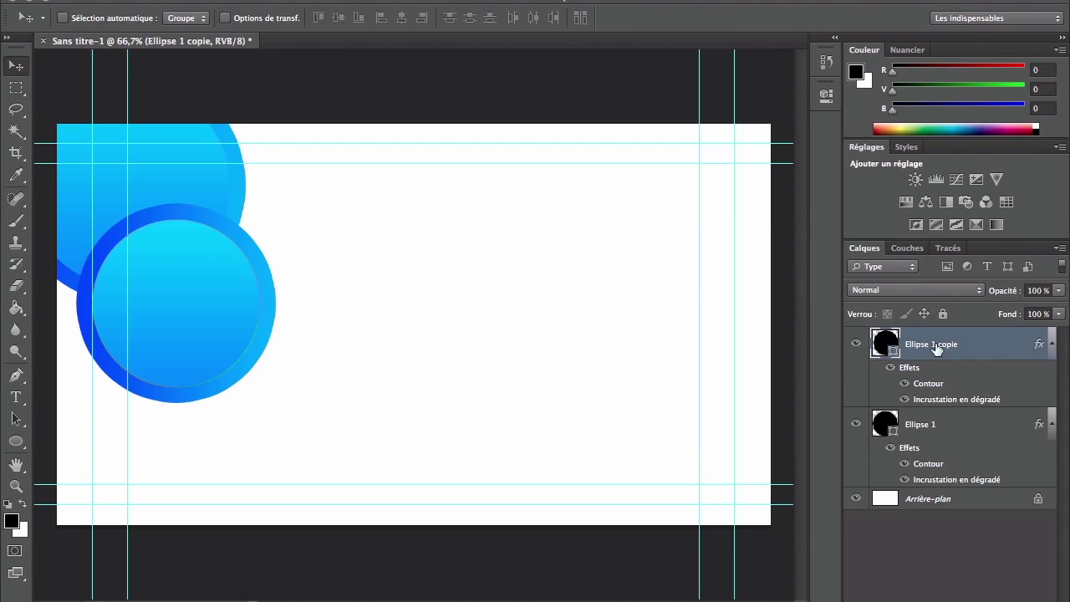
Step: Set the start colour stop of the duplicated circle's gradient overlay to a soft light blue
{"action": "double_click", "coordinate": [1037, 345]}
{"action": "left_click", "coordinate": [442, 328]}
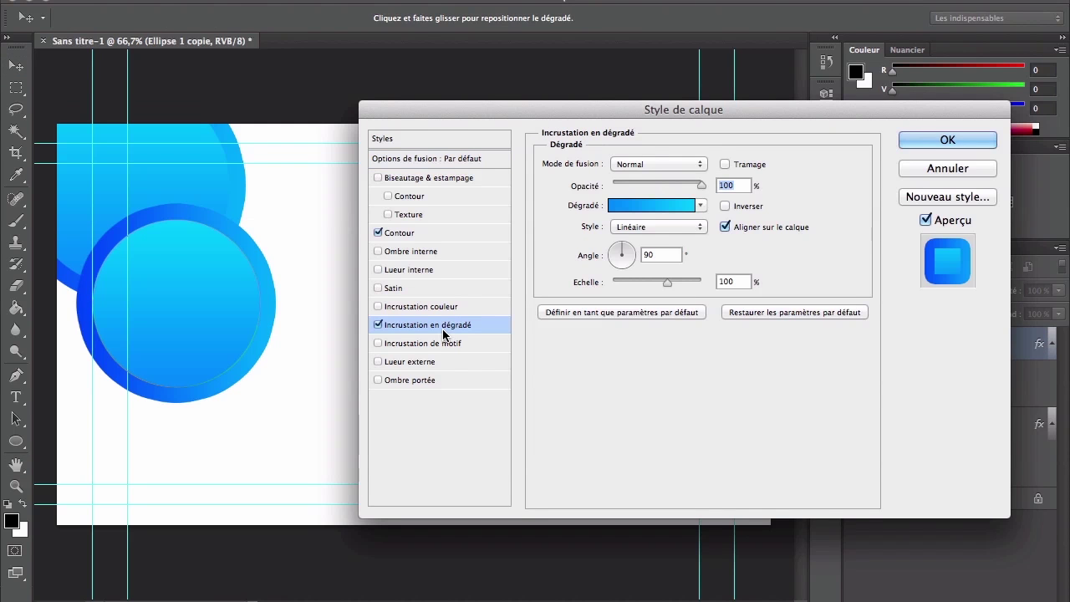
{"action": "left_click", "coordinate": [676, 211]}
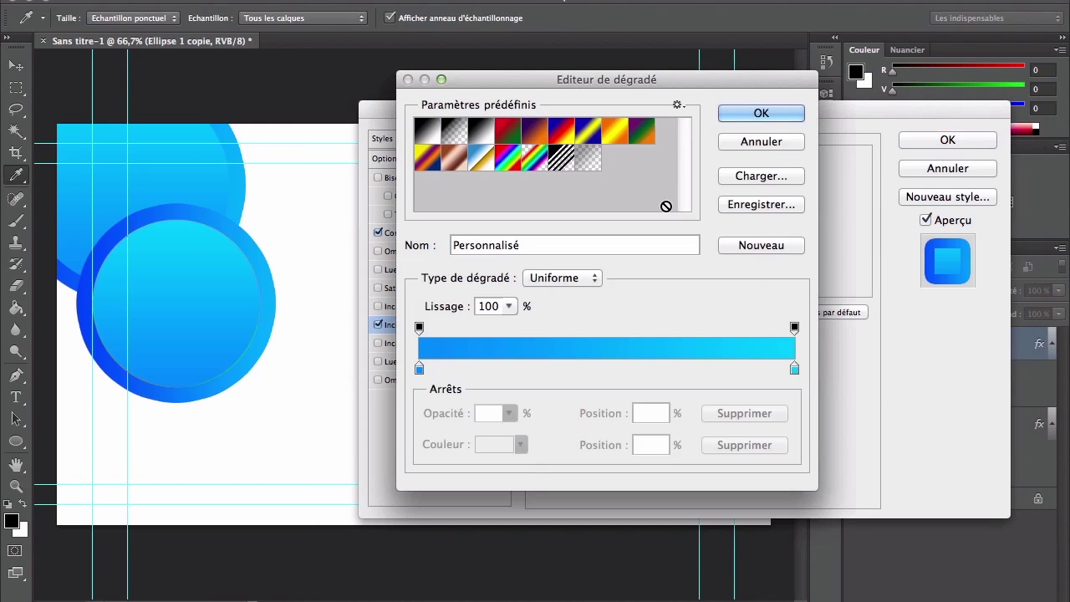
{"action": "double_click", "coordinate": [420, 369]}
{"action": "left_click_drag", "start_coordinate": [423, 370], "coordinate": [391, 336]}
{"action": "left_click", "coordinate": [696, 327]}
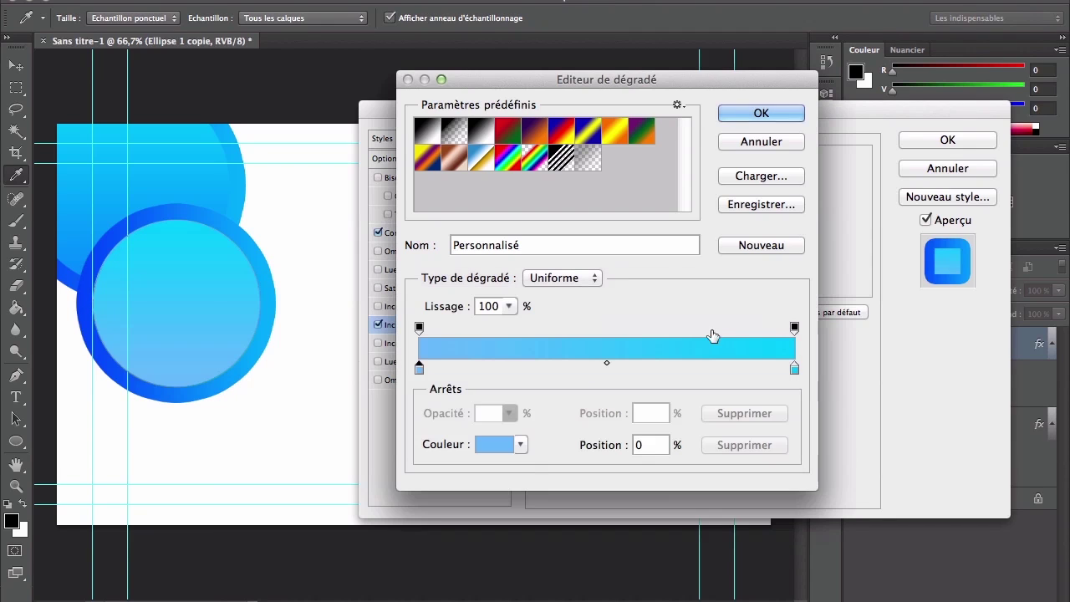
Step: Set the end colour stop of the gradient overlay to saturated blue, RGB 0, 6, 255, and accept the gradient
{"action": "double_click", "coordinate": [795, 370]}
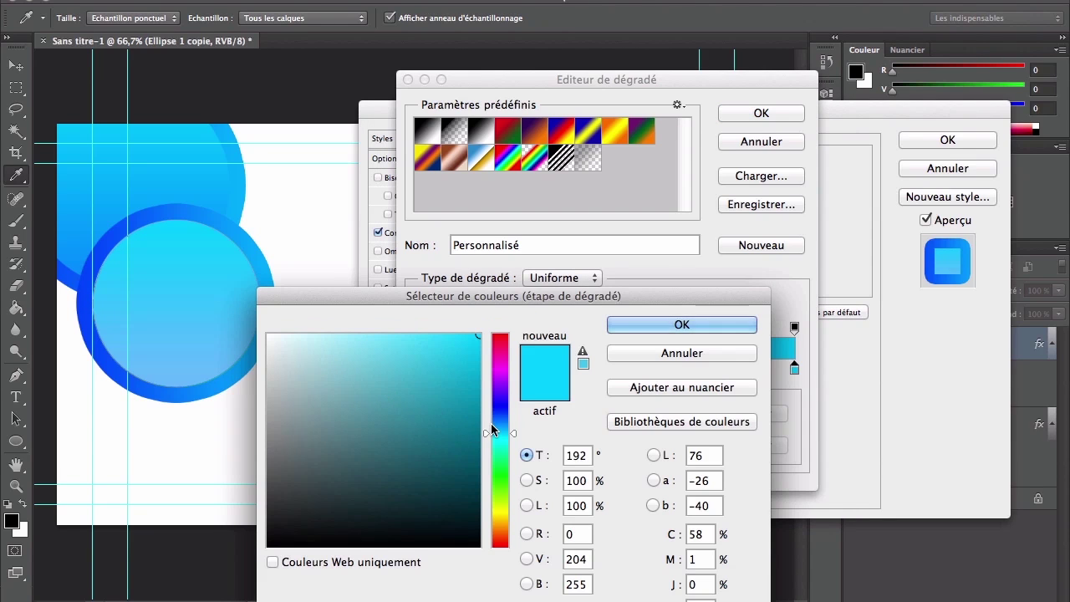
{"action": "mouse_move", "coordinate": [497, 405]}
{"action": "left_mouse_down"}
{"action": "mouse_move", "coordinate": [499, 419]}
{"action": "mouse_move", "coordinate": [499, 405]}
{"action": "left_mouse_up"}
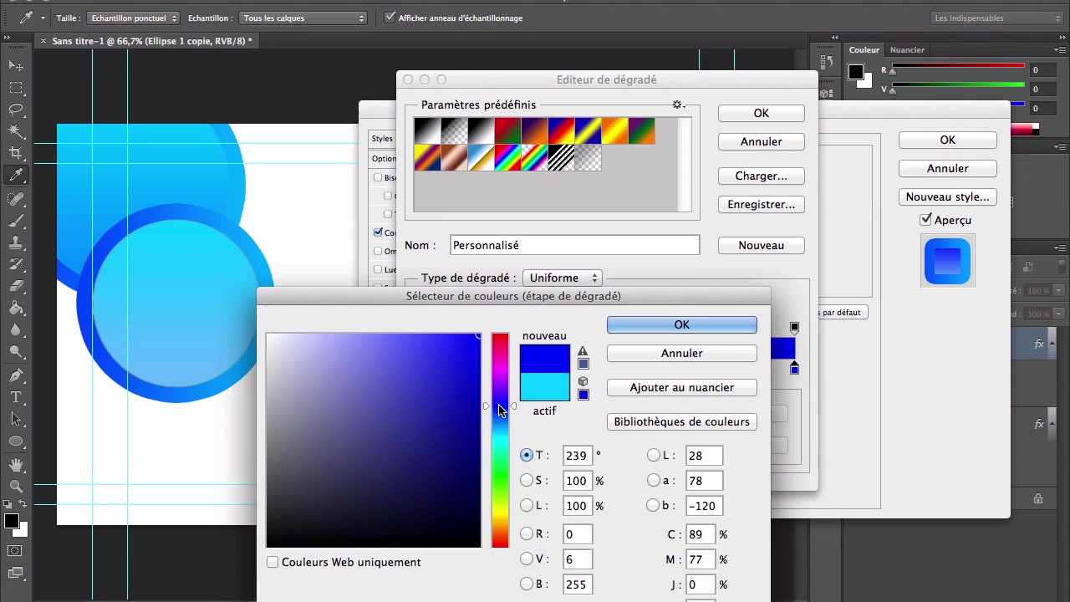
{"action": "left_click", "coordinate": [646, 326]}
{"action": "left_click", "coordinate": [761, 113]}
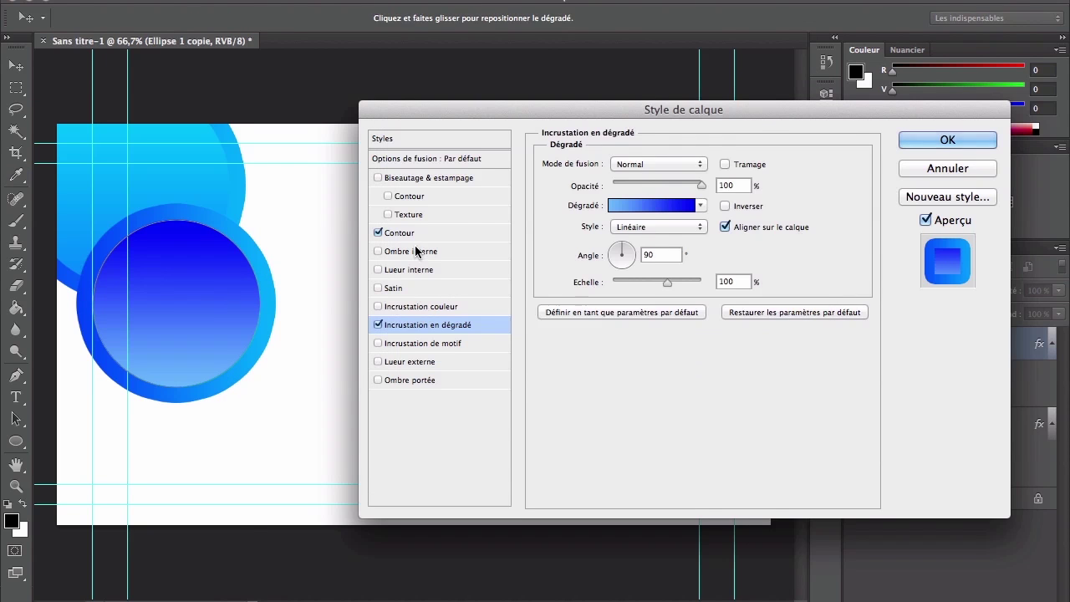
Step: Set the start colour stop of the duplicated circle's stroke gradient to periwinkle blue, about RGB 105, 137, 229
{"action": "left_click", "coordinate": [500, 230]}
{"action": "left_click", "coordinate": [626, 285]}
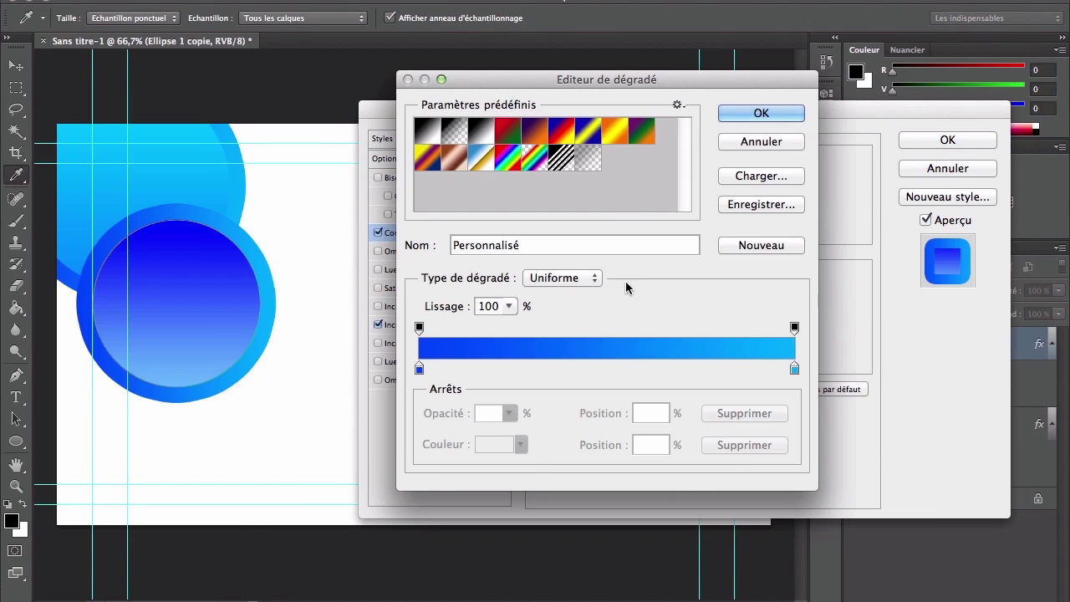
{"action": "double_click", "coordinate": [420, 368]}
{"action": "left_click", "coordinate": [371, 345]}
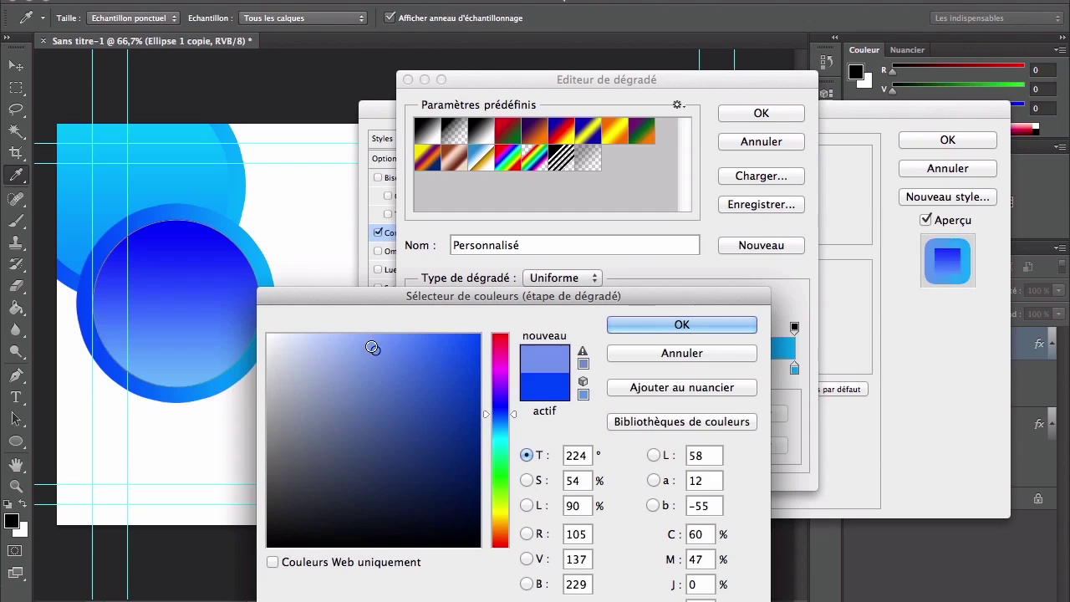
{"action": "left_click", "coordinate": [622, 324]}
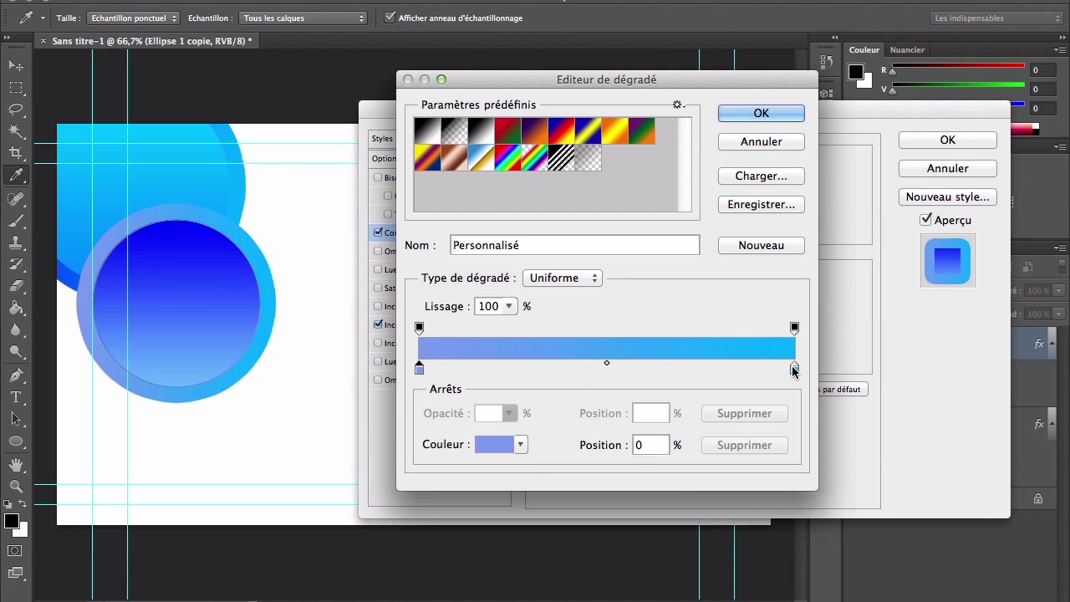
Step: Set the end colour stop of the stroke gradient to a very pale blue and apply the layer style
{"action": "left_click", "coordinate": [794, 367]}
{"action": "double_click", "coordinate": [795, 368]}
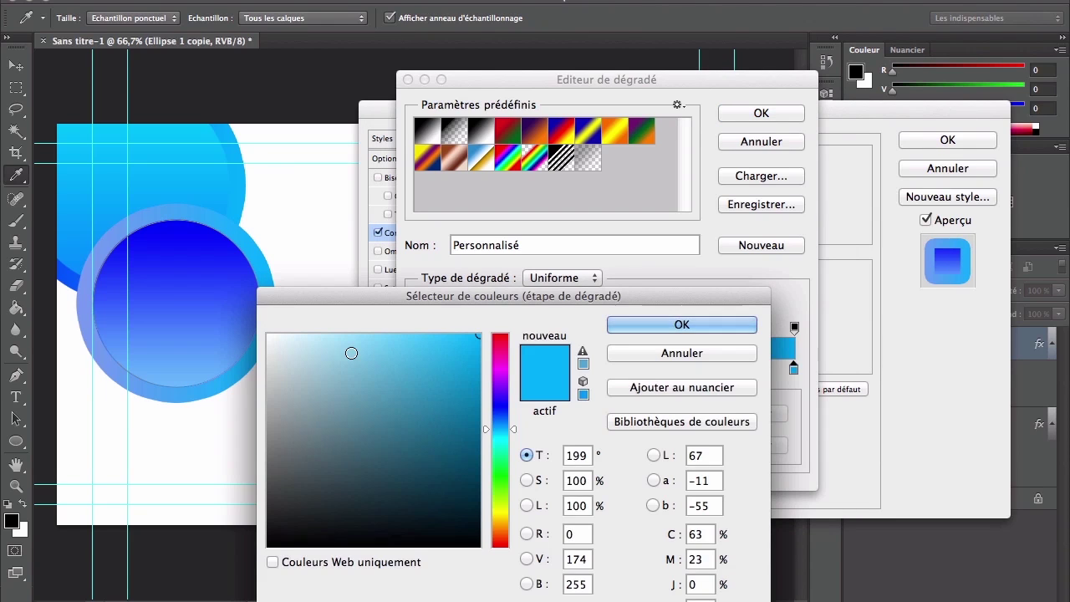
{"action": "left_click", "coordinate": [308, 333]}
{"action": "left_click", "coordinate": [619, 325]}
{"action": "left_click", "coordinate": [755, 113]}
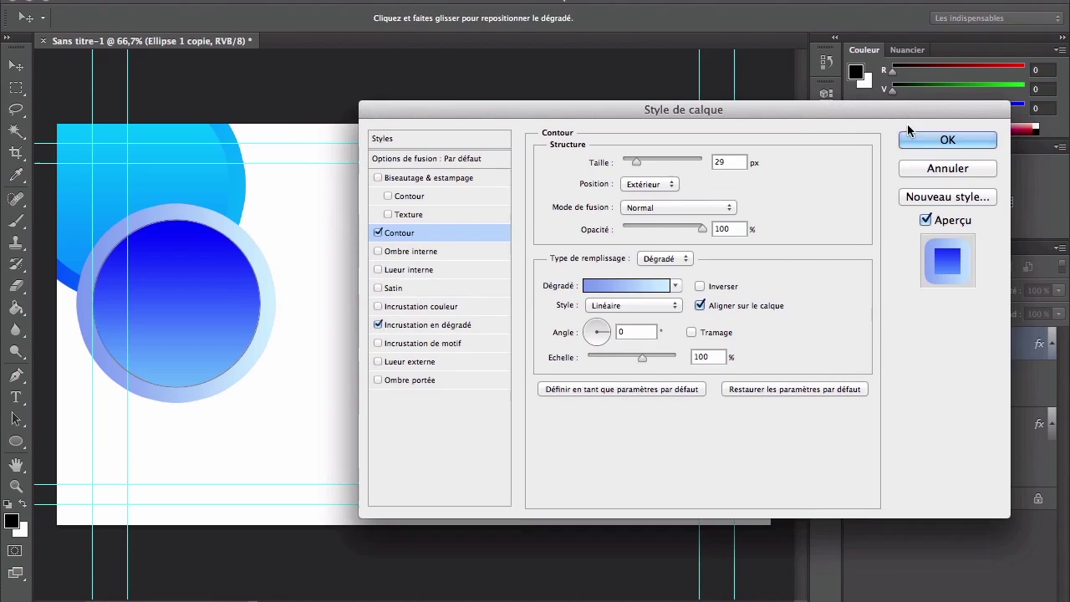
{"action": "left_click", "coordinate": [945, 140]}
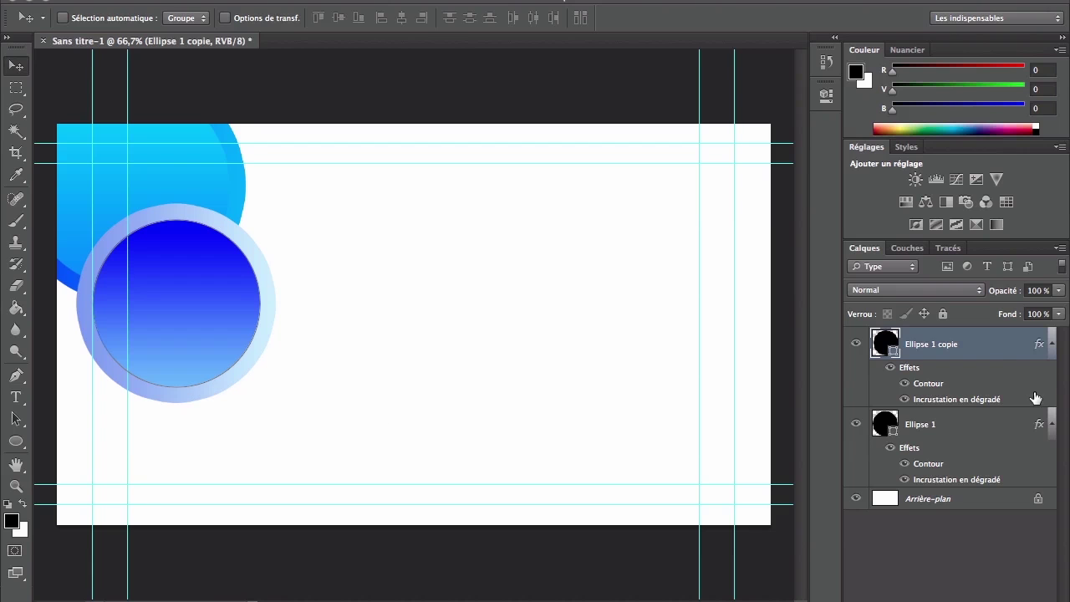
Step: Duplicate the Ellipse 1 copie layer with its default name and move the new circle up and to the right
{"action": "right_click", "coordinate": [992, 358]}
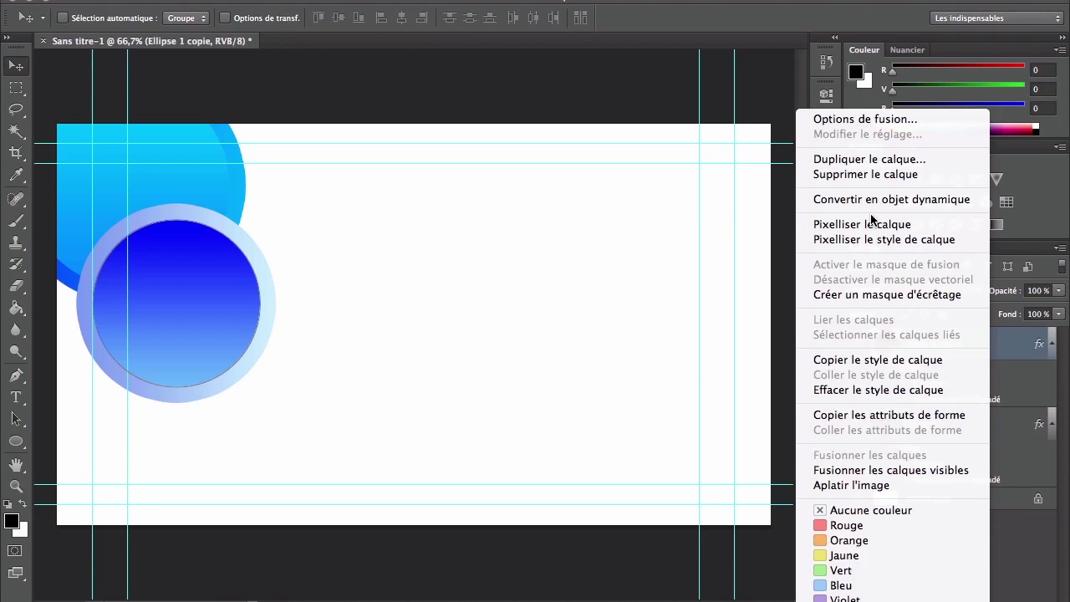
{"action": "left_click", "coordinate": [870, 159]}
{"action": "key", "text": "Return"}
{"action": "left_click_drag", "start_coordinate": [176, 320], "coordinate": [297, 205]}
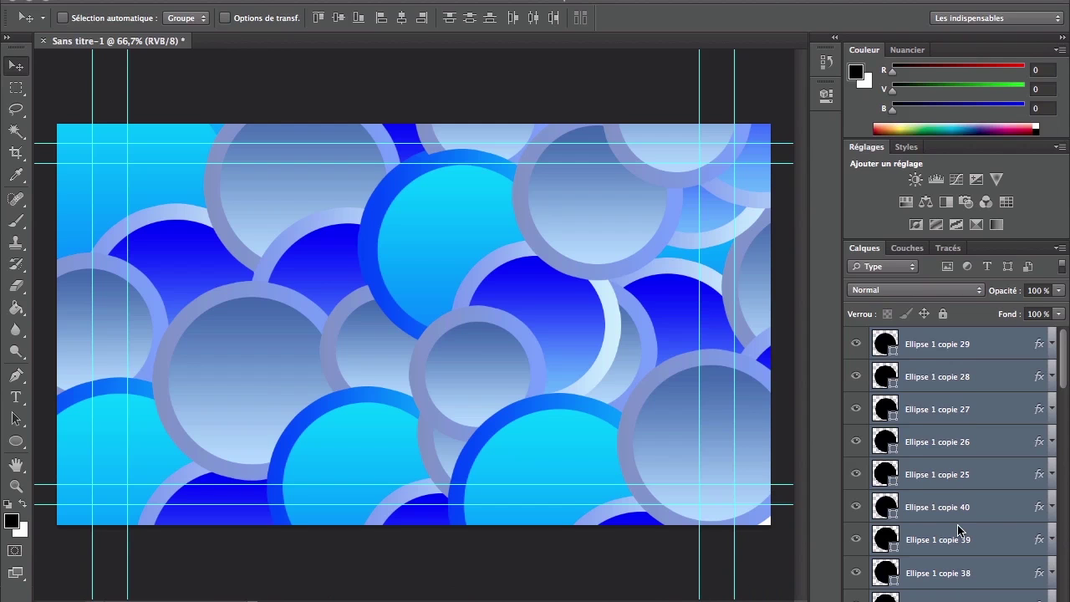
{"action": "scroll", "coordinate": [960, 528], "scroll_direction": "down", "scroll_amount": 10}
{"action": "scroll", "coordinate": [960, 528], "scroll_direction": "up", "scroll_amount": 10}
{"action": "left_click", "coordinate": [968, 408]}
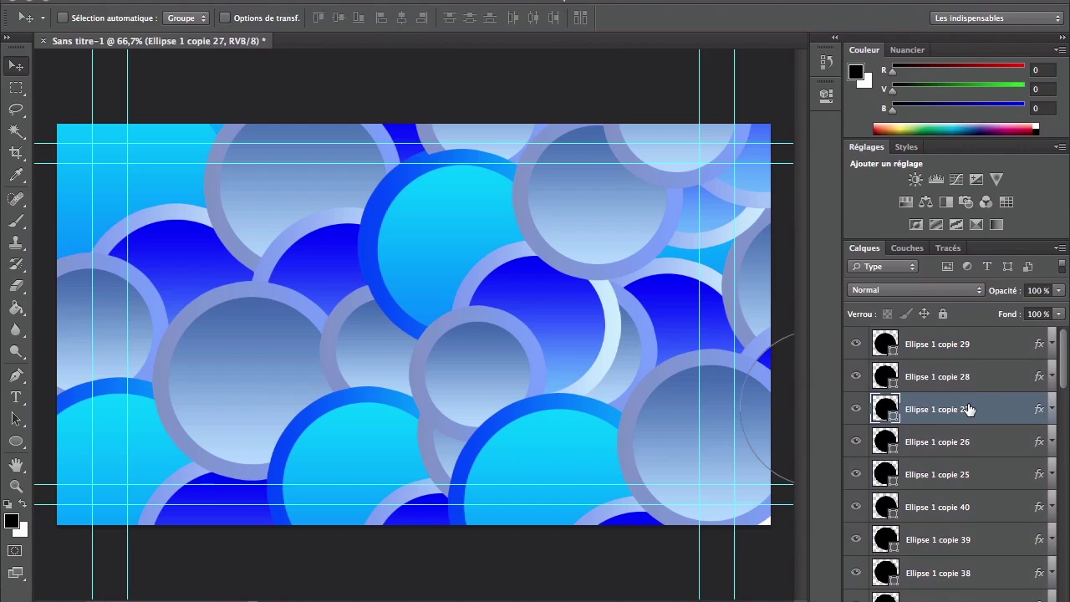
{"action": "scroll", "coordinate": [967, 409], "scroll_direction": "down", "scroll_amount": 2}
{"action": "scroll", "coordinate": [968, 409], "scroll_direction": "up", "scroll_amount": 2}
Step: Rasterize all the ellipse layers, from Ellipse 1 copie 29 down to Ellipse 1, and merge them into a single layer
{"action": "left_click", "coordinate": [957, 352]}
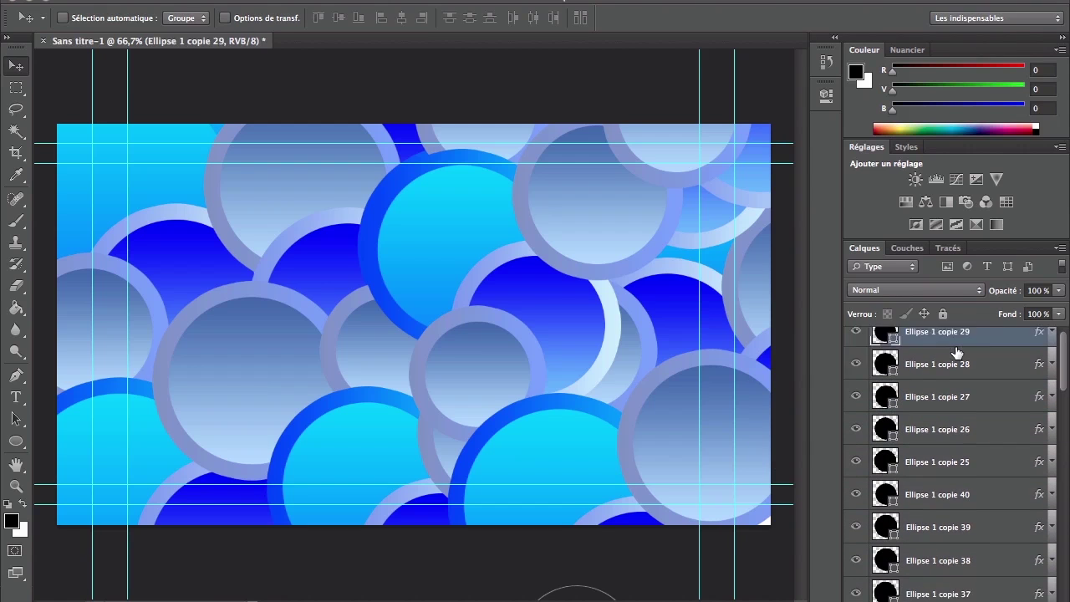
{"action": "scroll", "coordinate": [958, 351], "scroll_direction": "down", "scroll_amount": 15}
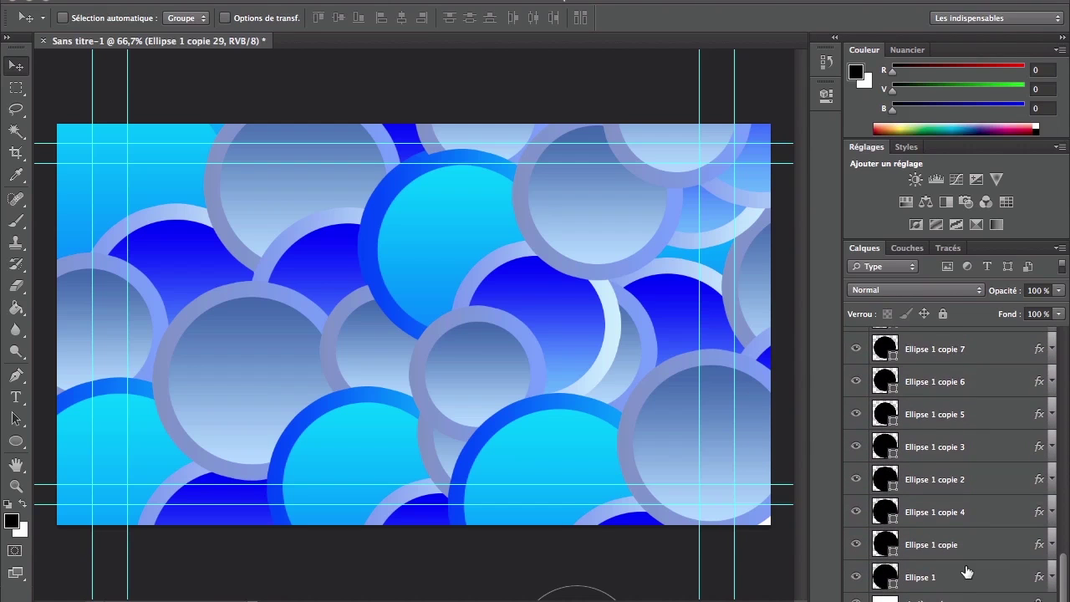
{"action": "left_click", "coordinate": [967, 572], "text": "shift"}
{"action": "right_click", "coordinate": [967, 572]}
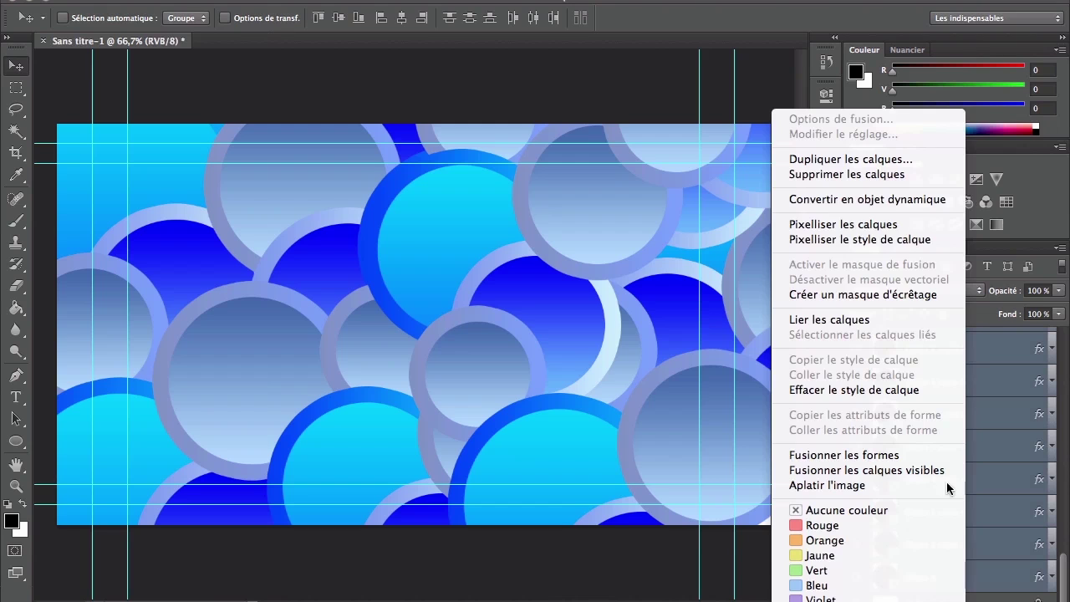
{"action": "left_click", "coordinate": [914, 227]}
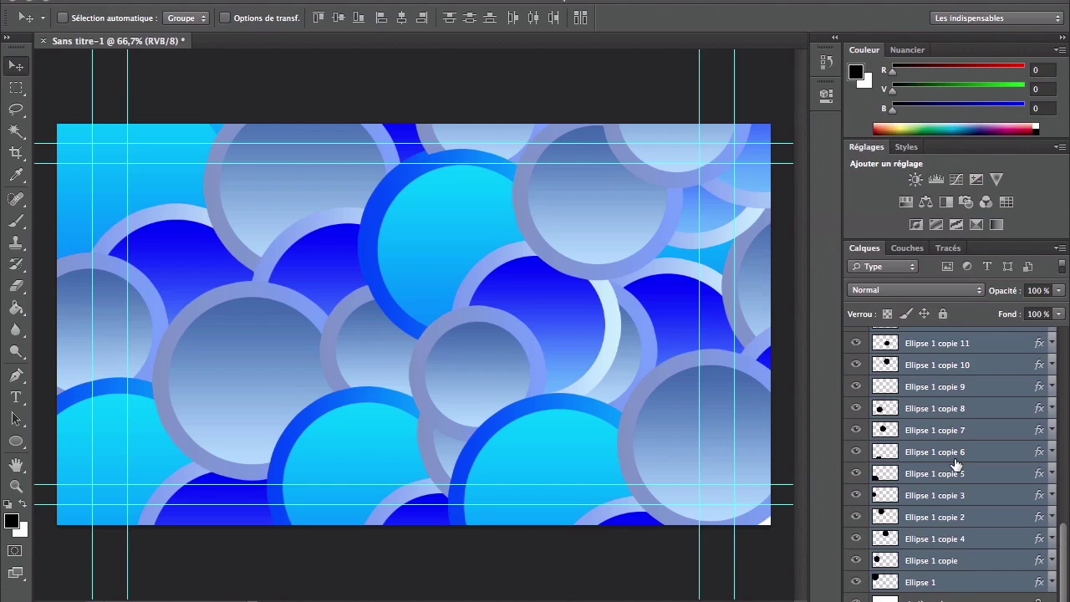
{"action": "key", "text": "ctrl+e"}
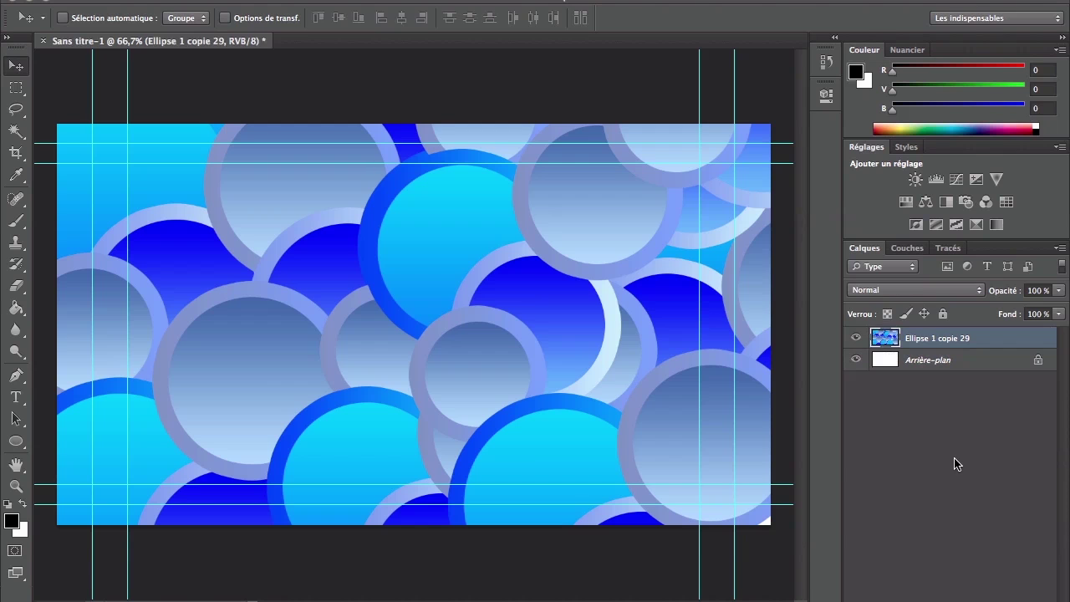
Step: Duplicate the merged circles layer, keeping the default copy name
{"action": "right_click", "coordinate": [970, 348]}
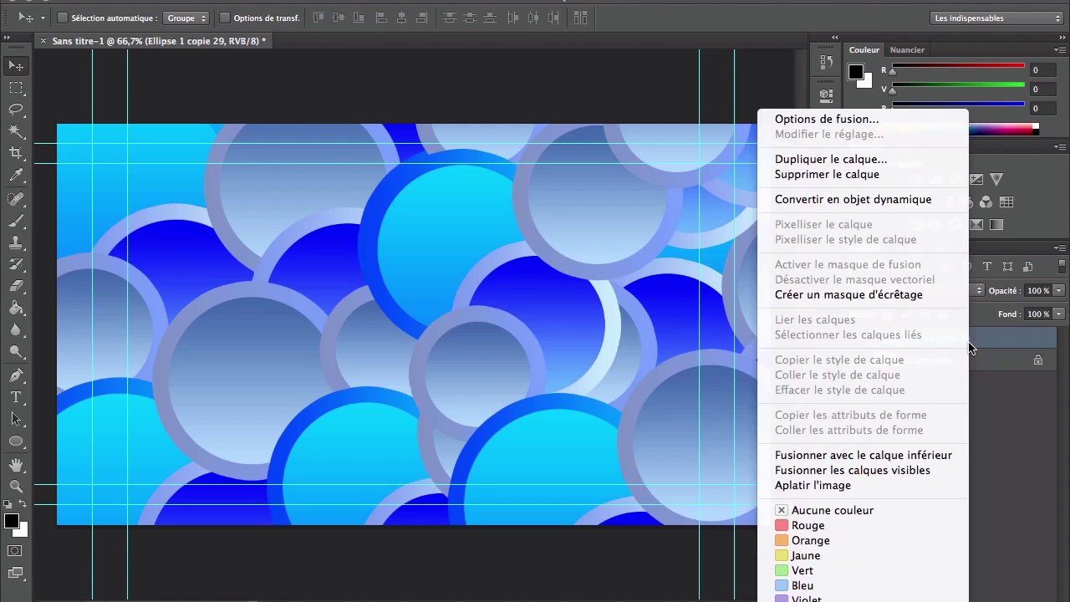
{"action": "left_click", "coordinate": [878, 158]}
{"action": "key", "text": "Return"}
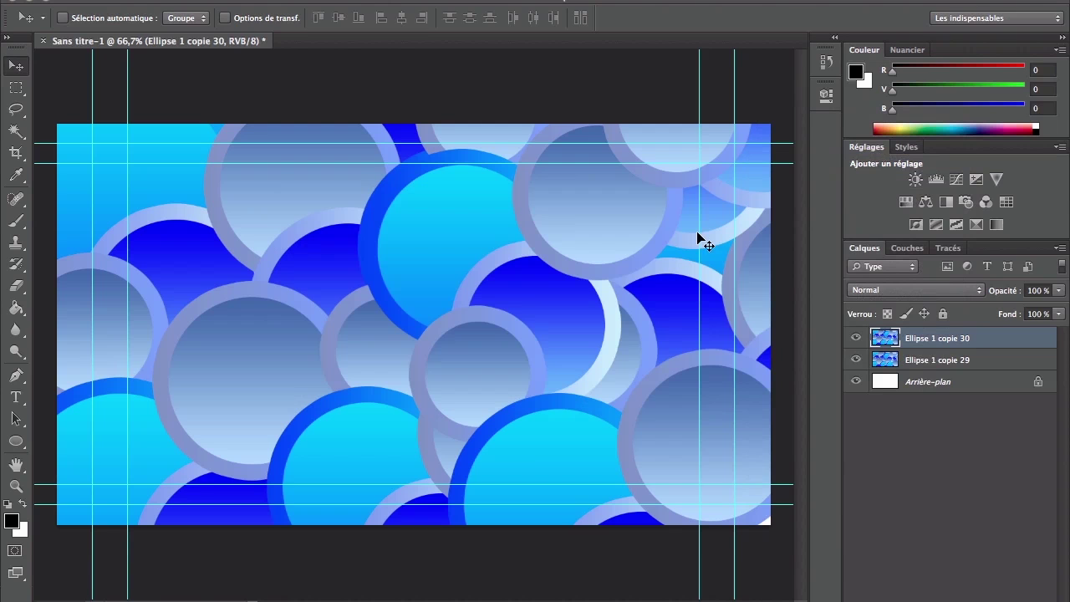
Step: Rotate the duplicated circles layer counterclockwise and reposition it over most of the canvas
{"action": "key", "text": "ctrl+t"}
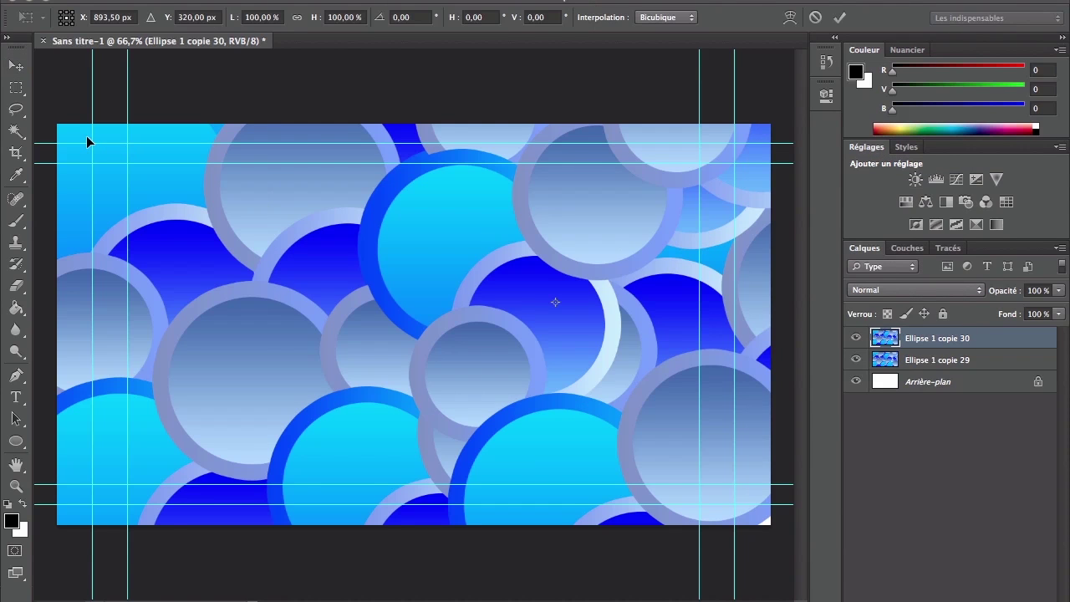
{"action": "key", "text": "ctrl+minus"}
{"action": "left_click_drag", "start_coordinate": [55, 167], "coordinate": [122, 485]}
{"action": "left_click_drag", "start_coordinate": [368, 368], "coordinate": [252, 405]}
{"action": "key", "text": "Return"}
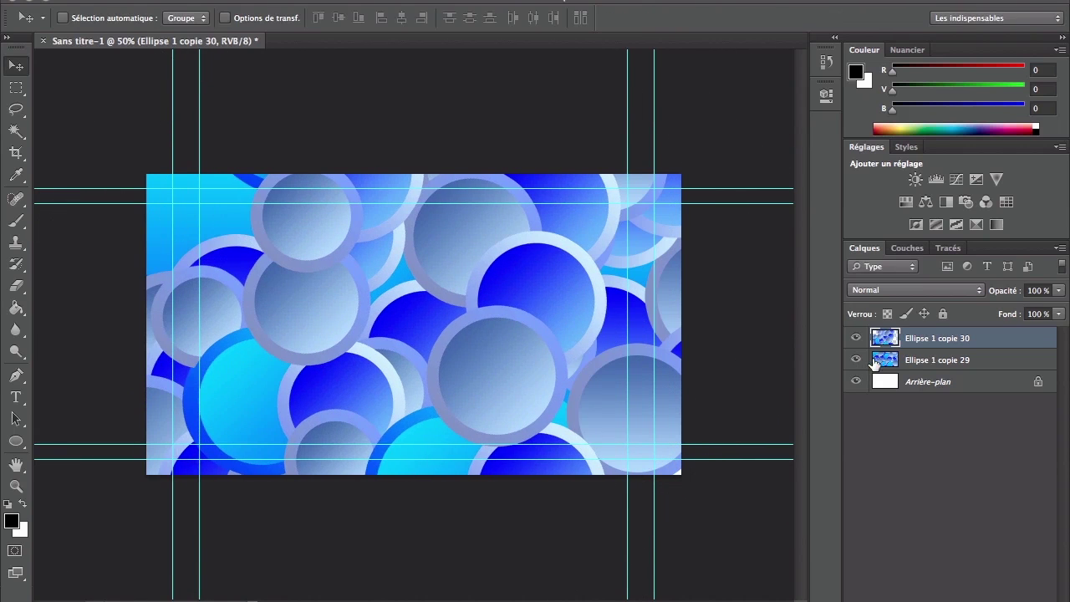
Step: Set the blending mode of the rotated circles layer, Ellipse 1 copie 30, to Superposition
{"action": "left_click", "coordinate": [923, 288]}
{"action": "key", "text": "Escape"}
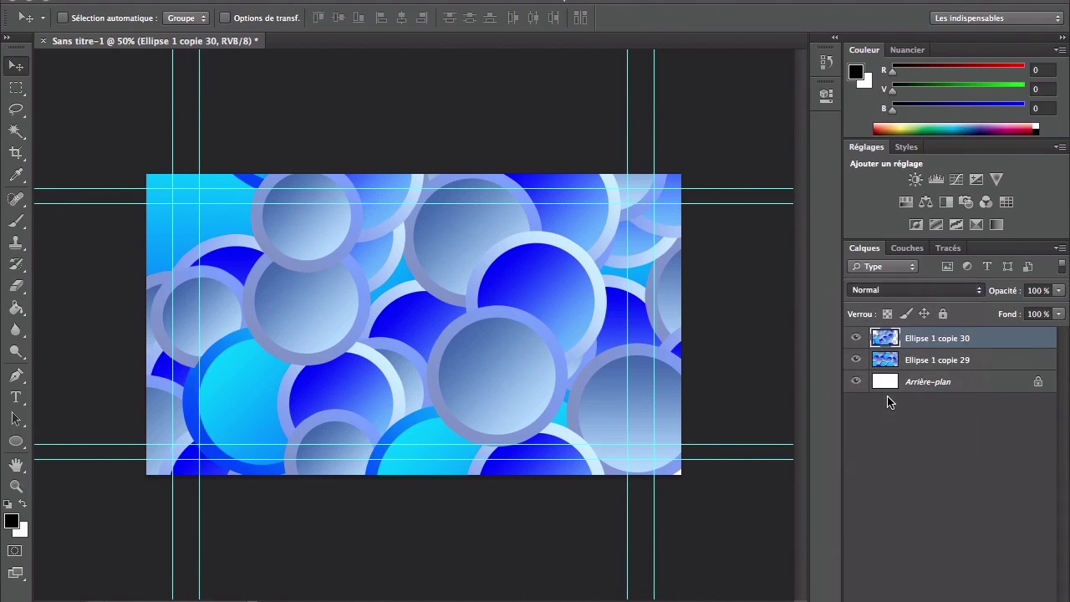
{"action": "left_click", "coordinate": [900, 518]}
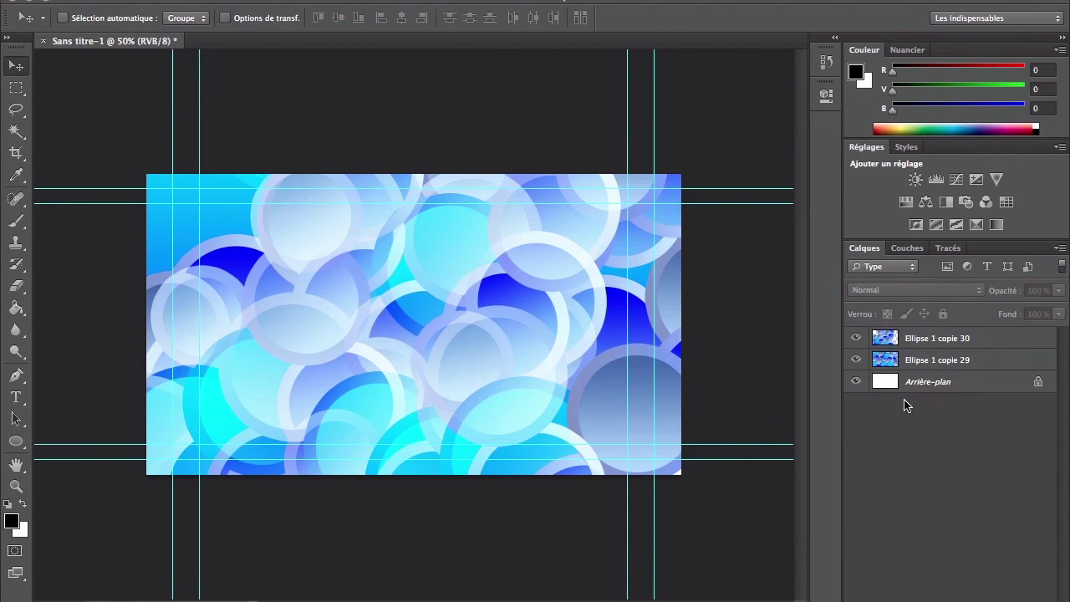
Step: Duplicate the blended Ellipse 1 copie 30 layer with its default name and shift the copy to the right
{"action": "right_click", "coordinate": [945, 340]}
{"action": "left_click", "coordinate": [807, 159]}
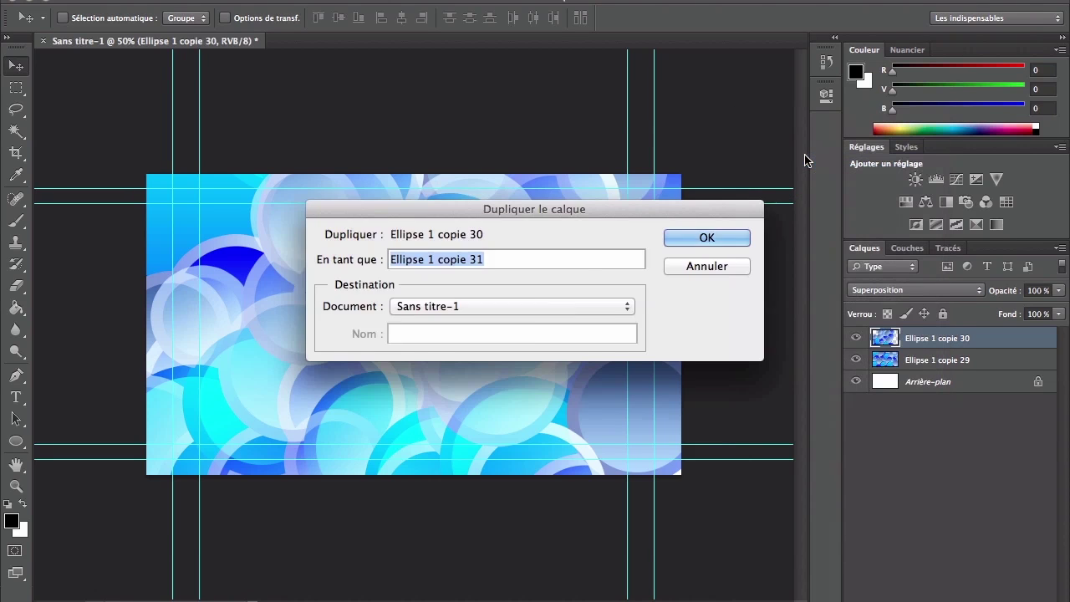
{"action": "key", "text": "Return"}
{"action": "left_click_drag", "start_coordinate": [551, 364], "coordinate": [672, 349]}
Step: Select both blended layers, Ellipse 1 copie 31 and copie 30, and move them together left and slightly up to cover the canvas
{"action": "left_click", "coordinate": [870, 366], "text": "shift"}
{"action": "left_click_drag", "start_coordinate": [461, 329], "coordinate": [374, 303]}
{"action": "mouse_move", "coordinate": [423, 349]}
{"action": "left_mouse_down"}
{"action": "mouse_move", "coordinate": [389, 342]}
{"action": "mouse_move", "coordinate": [404, 349]}
{"action": "left_mouse_up"}
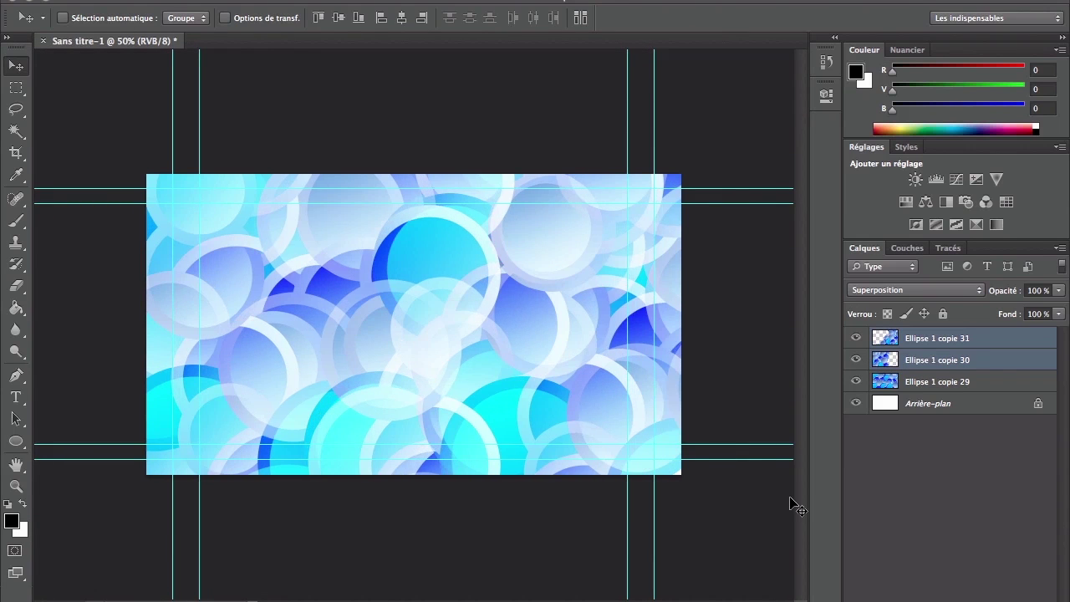
Step: Convert the Ellipse 1 copie 29, copie 30 and copie 31 layers together into one smart object
{"action": "left_click", "coordinate": [952, 388]}
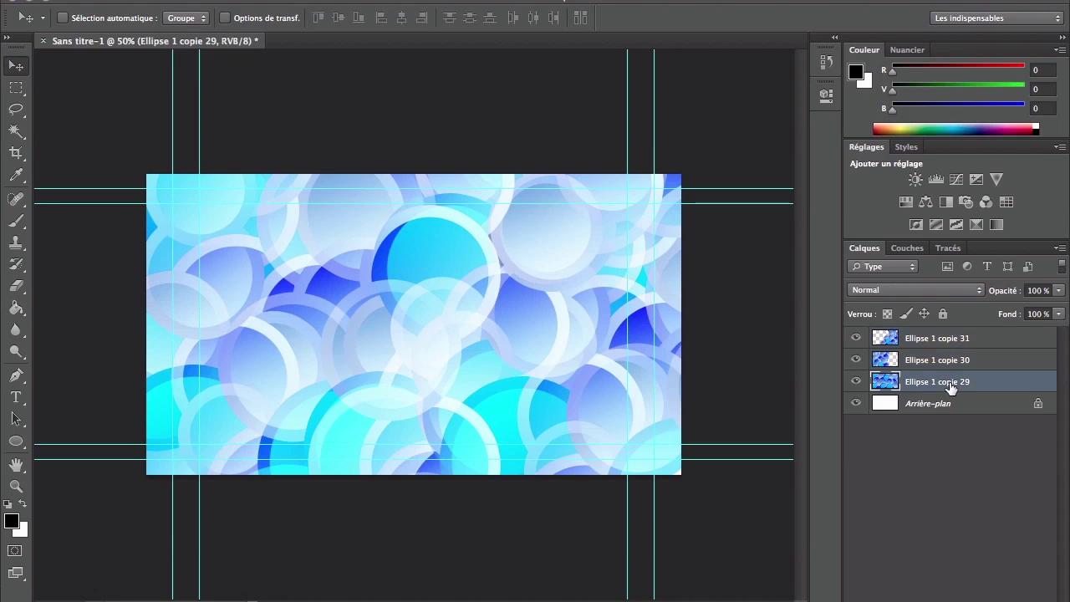
{"action": "left_click", "coordinate": [938, 343], "text": "shift"}
{"action": "right_click", "coordinate": [938, 343]}
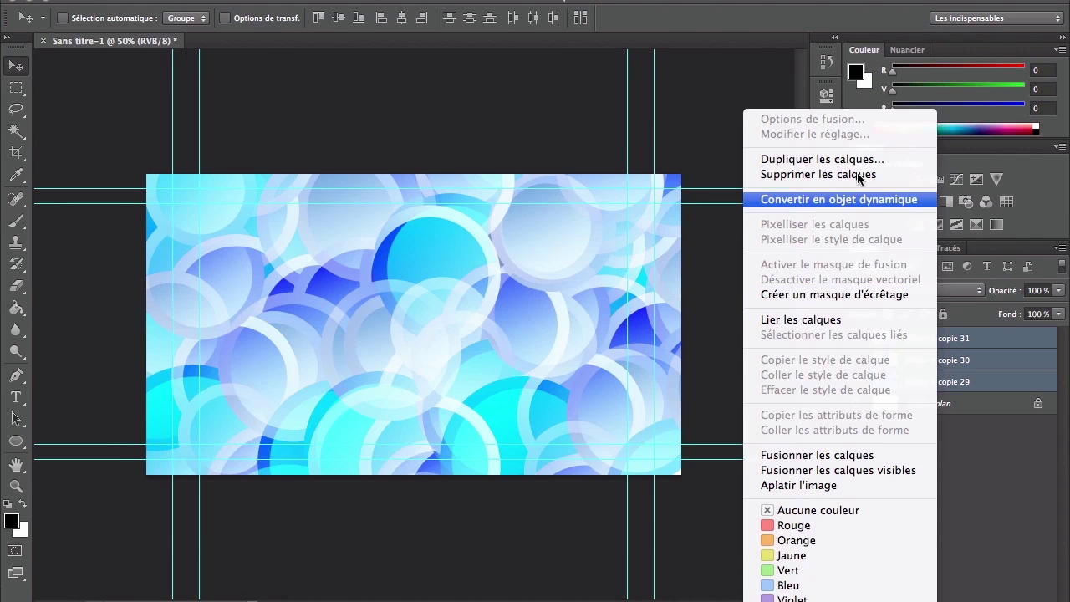
{"action": "left_click", "coordinate": [852, 201]}
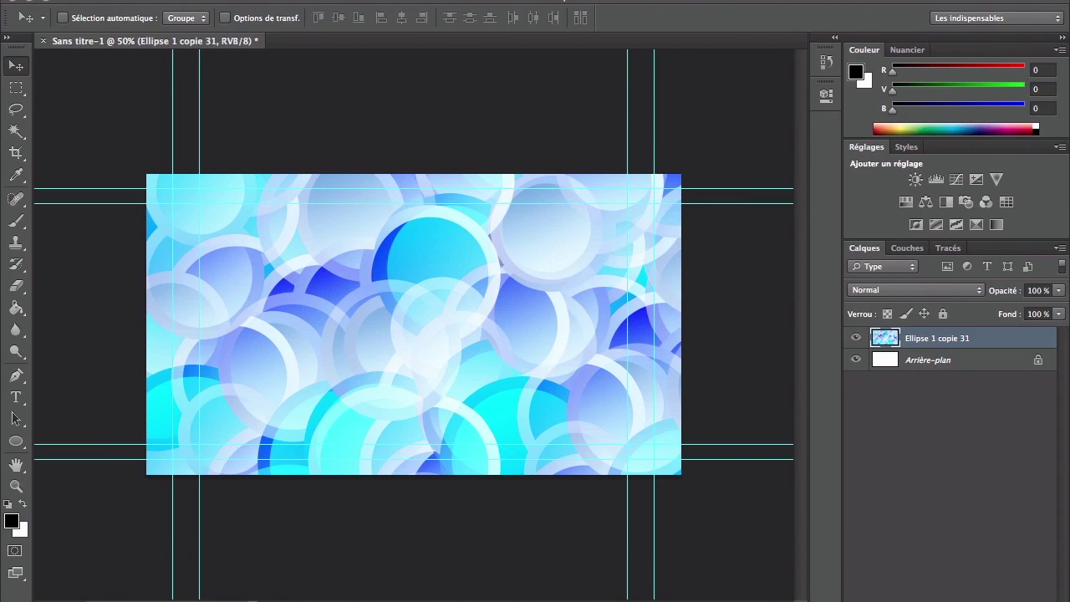
Step: Add a Courbes adjustment layer above the circles and pull the lower part of the RVB curve down to darken the image
{"action": "left_click", "coordinate": [908, 598]}
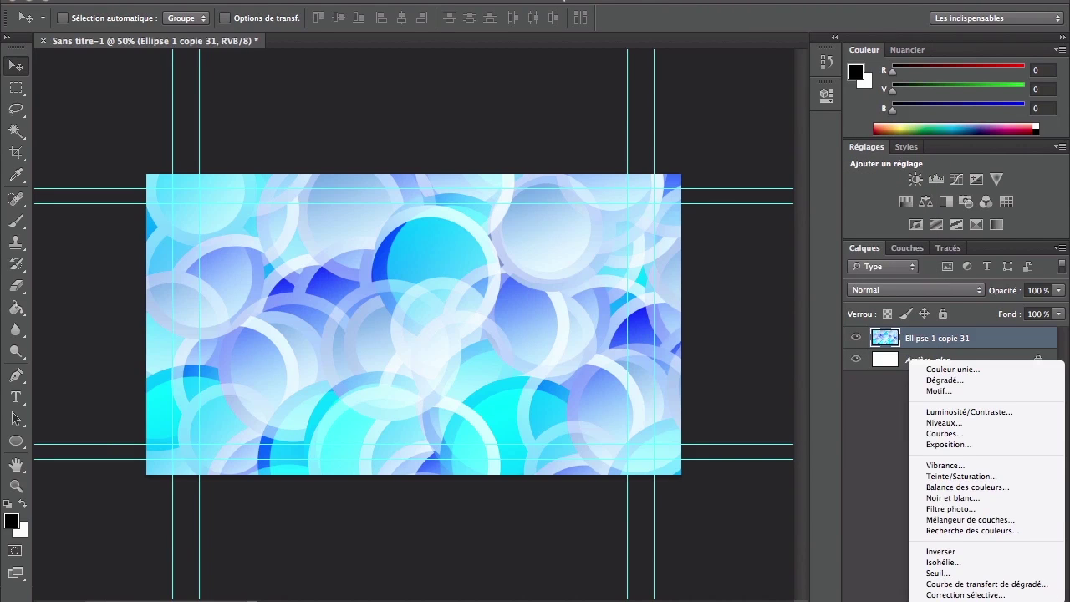
{"action": "left_click", "coordinate": [983, 435]}
{"action": "left_click_drag", "start_coordinate": [710, 245], "coordinate": [675, 306]}
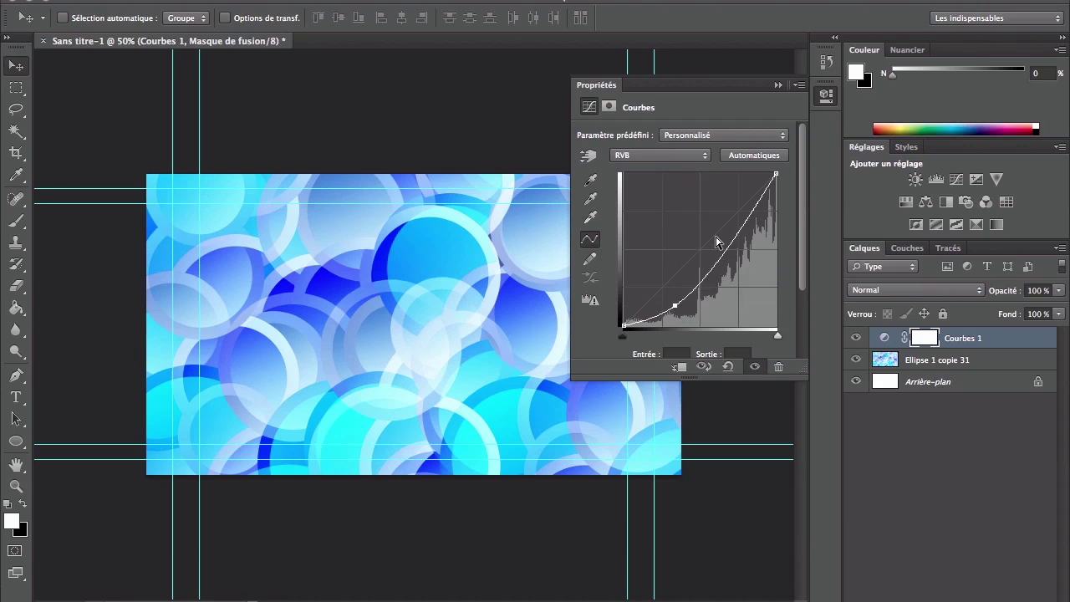
Step: Close the Courbes adjustment's properties and deselect all layers
{"action": "left_click_drag", "start_coordinate": [728, 224], "coordinate": [752, 215]}
{"action": "left_click", "coordinate": [782, 87]}
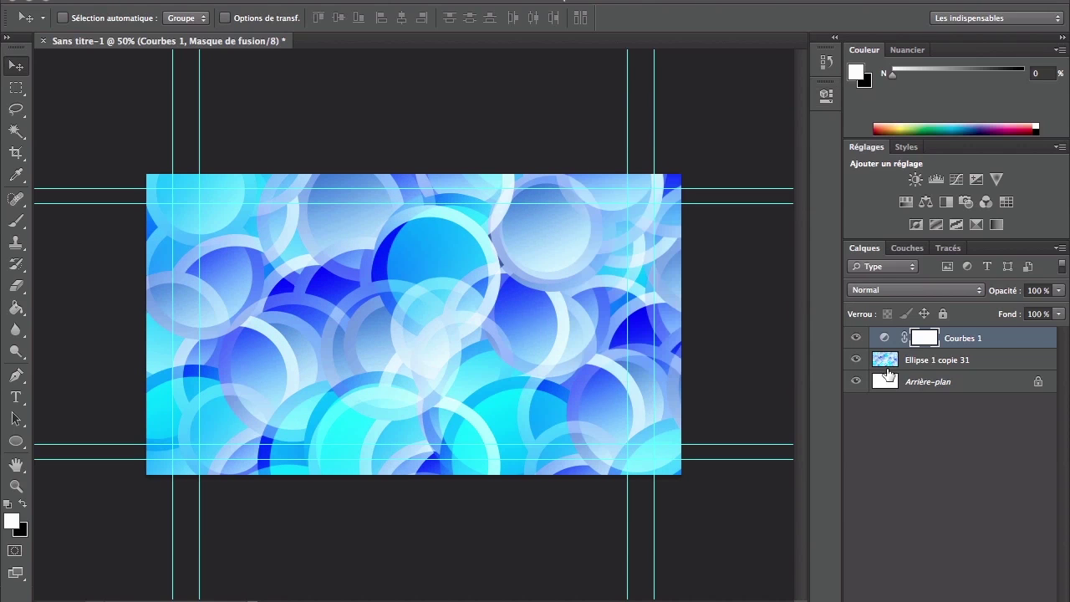
{"action": "left_click", "coordinate": [911, 443]}
{"action": "left_click", "coordinate": [949, 339]}
{"action": "left_click", "coordinate": [902, 457]}
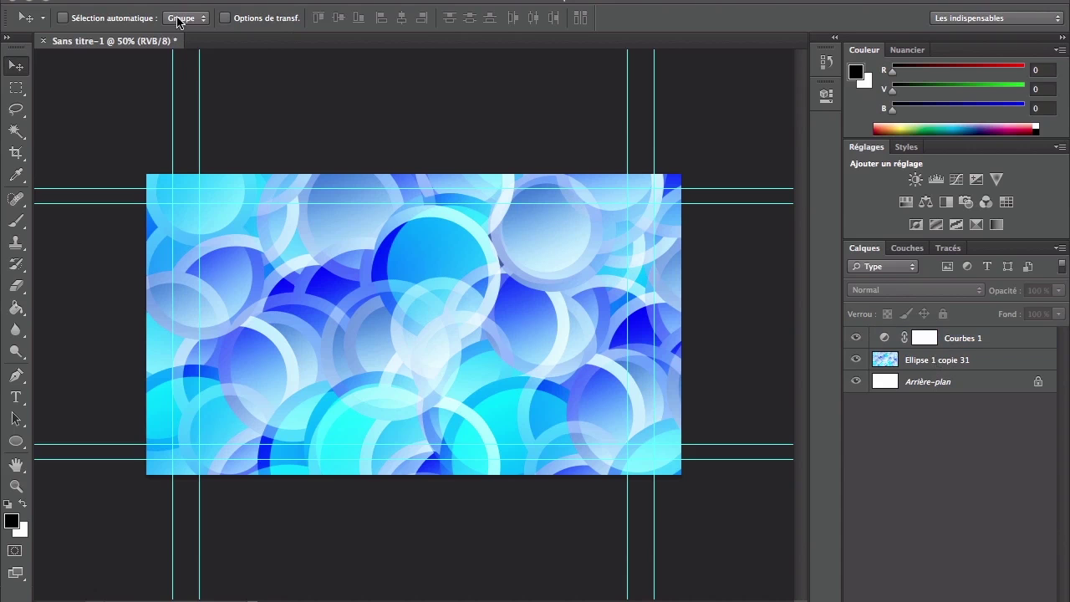
Step: Open the Texture Metal image from the Sources folder and copy it into the Sans titre-1 document as a new layer
{"action": "left_click", "coordinate": [139, 1]}
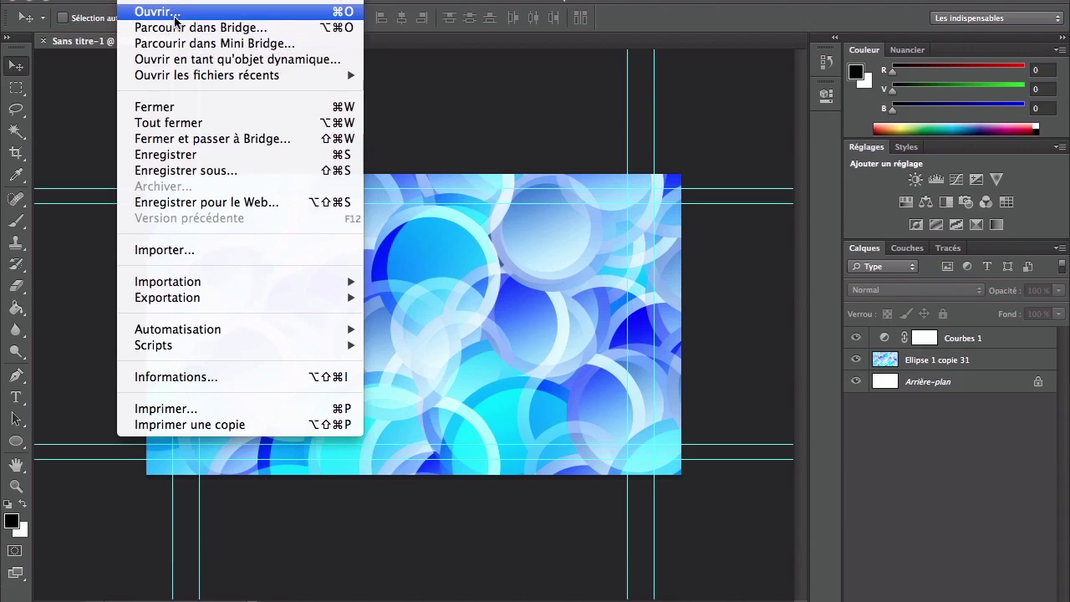
{"action": "left_click", "coordinate": [176, 12]}
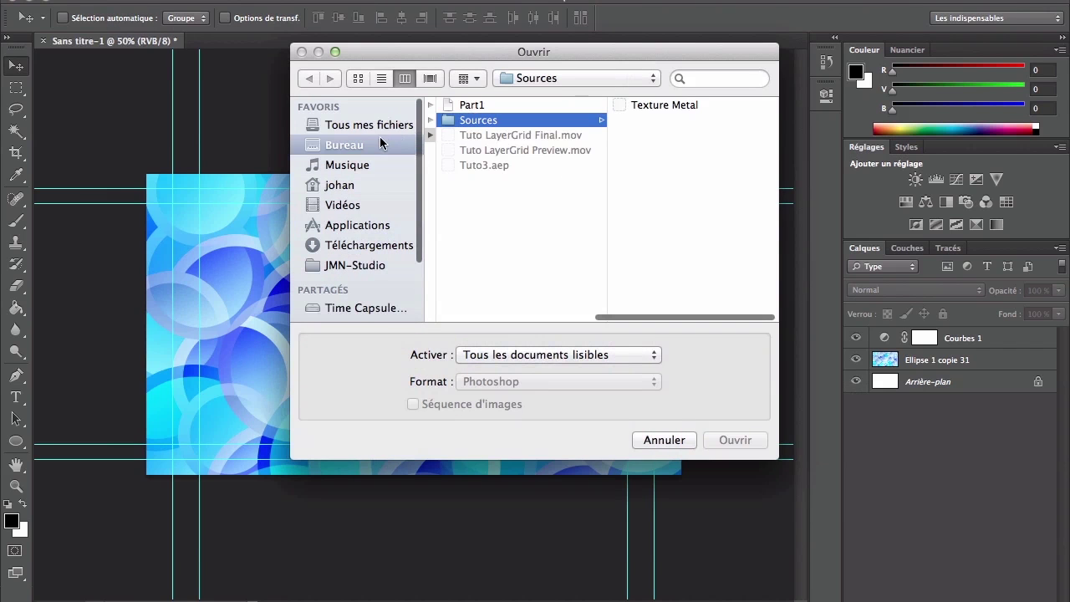
{"action": "double_click", "coordinate": [641, 108]}
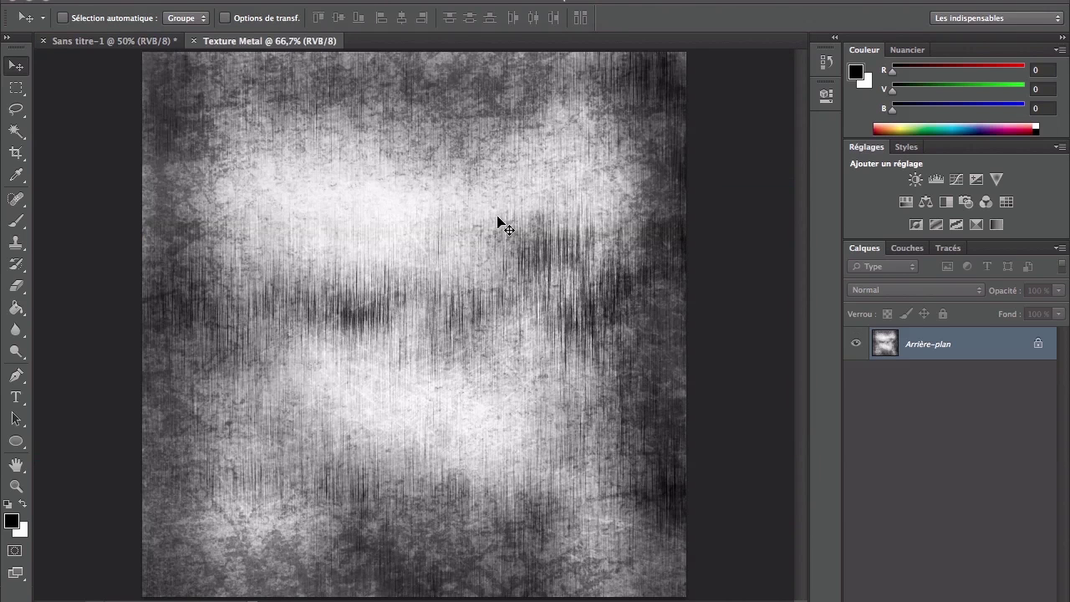
{"action": "left_click_drag", "start_coordinate": [141, 41], "coordinate": [262, 263]}
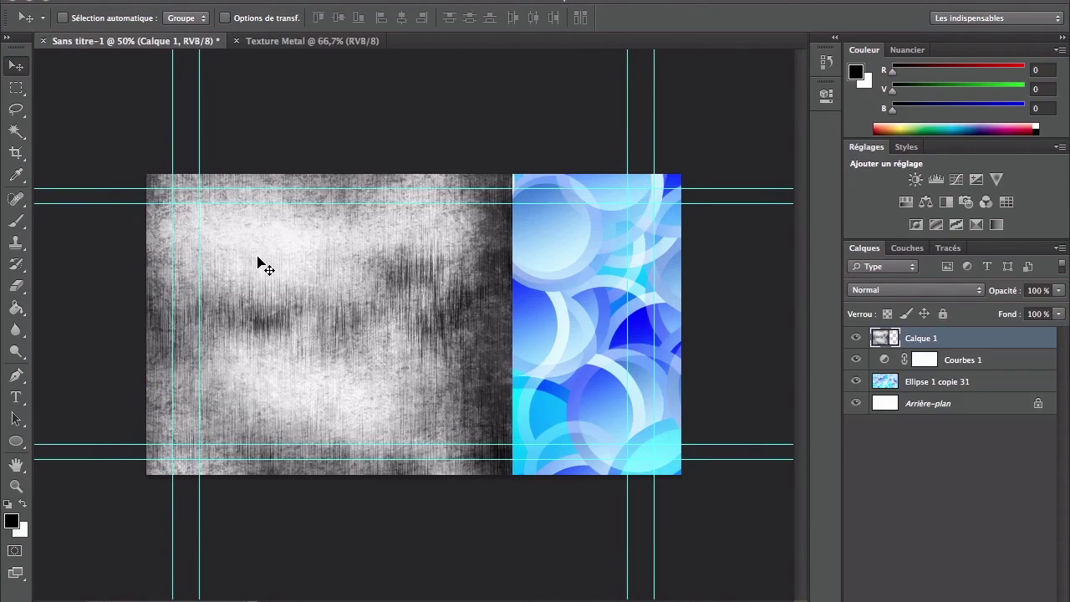
Step: Rotate the metal texture layer by -90° and enlarge it to about 130 % by 133 % so that it covers the whole canvas
{"action": "key", "text": "ctrl+t"}
{"action": "left_click_drag", "start_coordinate": [65, 173], "coordinate": [204, 507]}
{"action": "left_click_drag", "start_coordinate": [393, 272], "coordinate": [415, 278]}
{"action": "left_click_drag", "start_coordinate": [556, 123], "coordinate": [747, 67]}
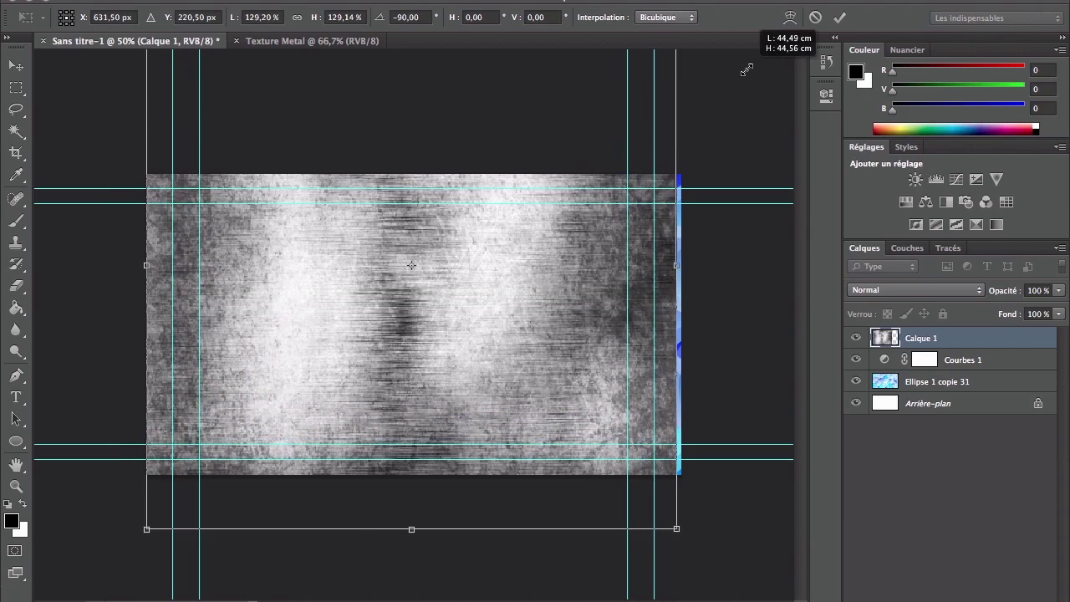
{"action": "left_click_drag", "start_coordinate": [518, 209], "coordinate": [505, 243]}
{"action": "left_click_drag", "start_coordinate": [676, 308], "coordinate": [689, 305]}
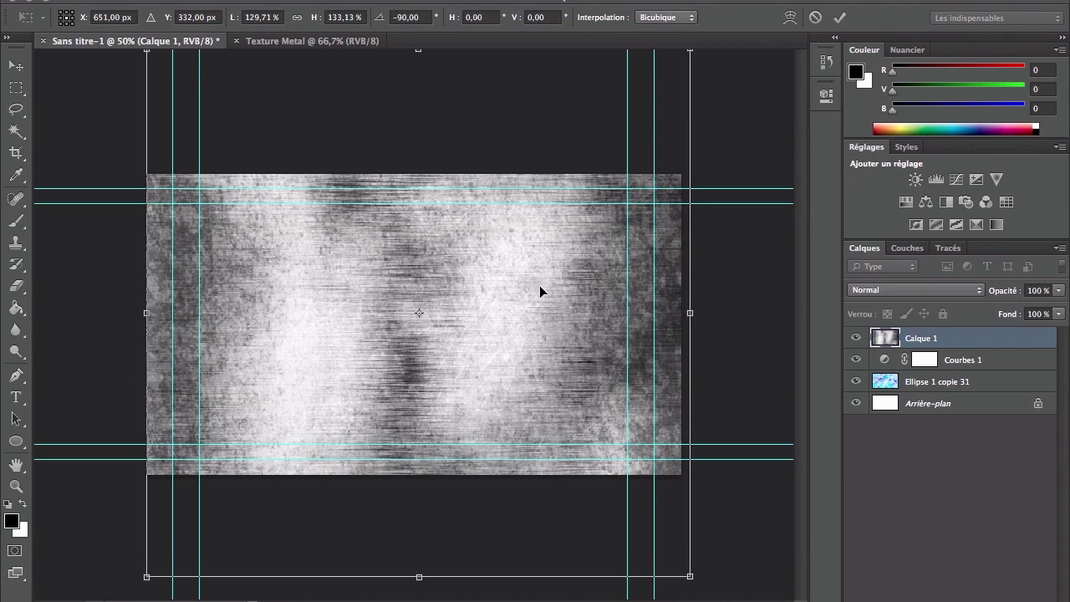
{"action": "left_click_drag", "start_coordinate": [541, 289], "coordinate": [542, 296]}
{"action": "key", "text": "Return"}
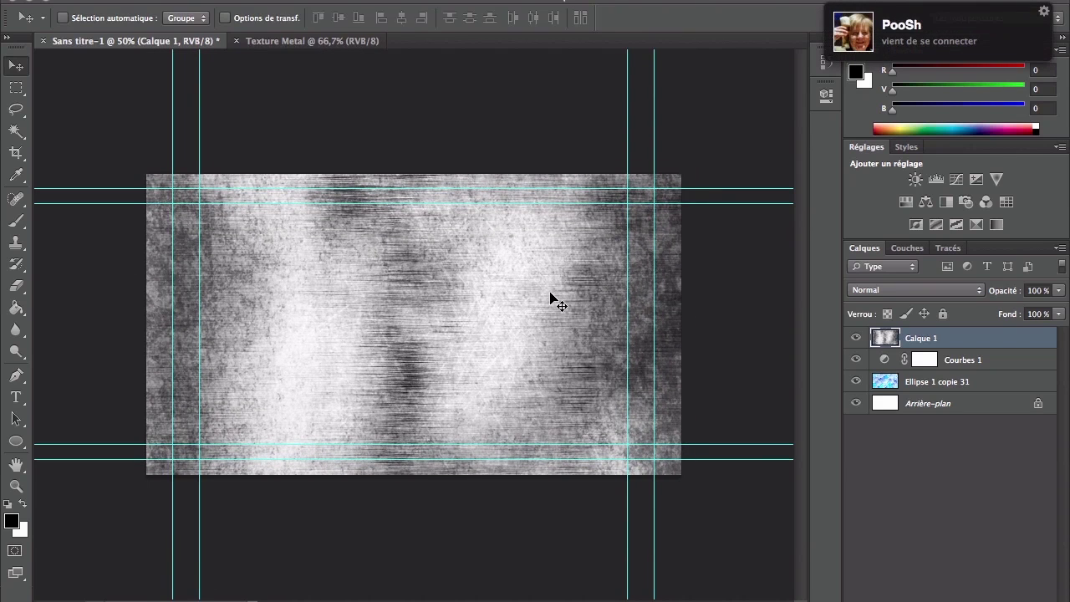
Step: Set the metal texture layer's blend mode to Incrustation and reduce its opacity to 26 %
{"action": "left_click", "coordinate": [933, 297]}
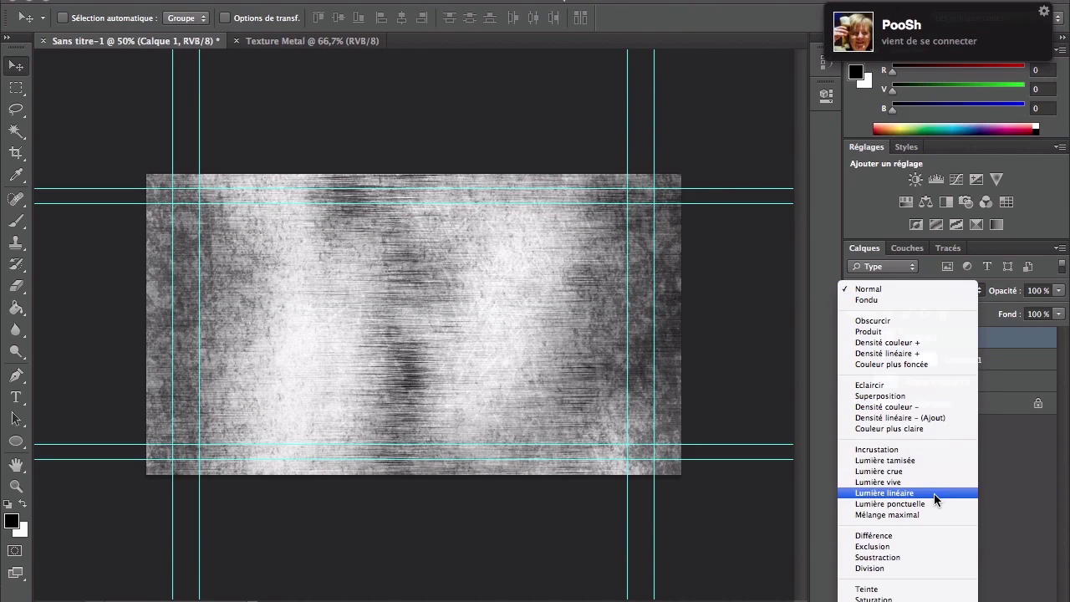
{"action": "left_click", "coordinate": [911, 450]}
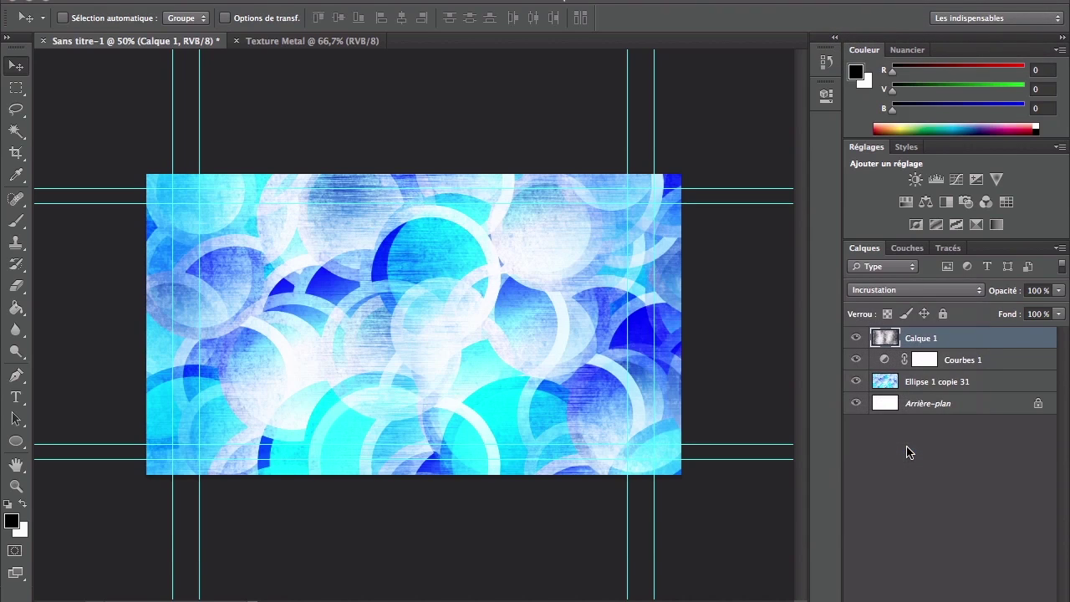
{"action": "left_click", "coordinate": [1060, 291]}
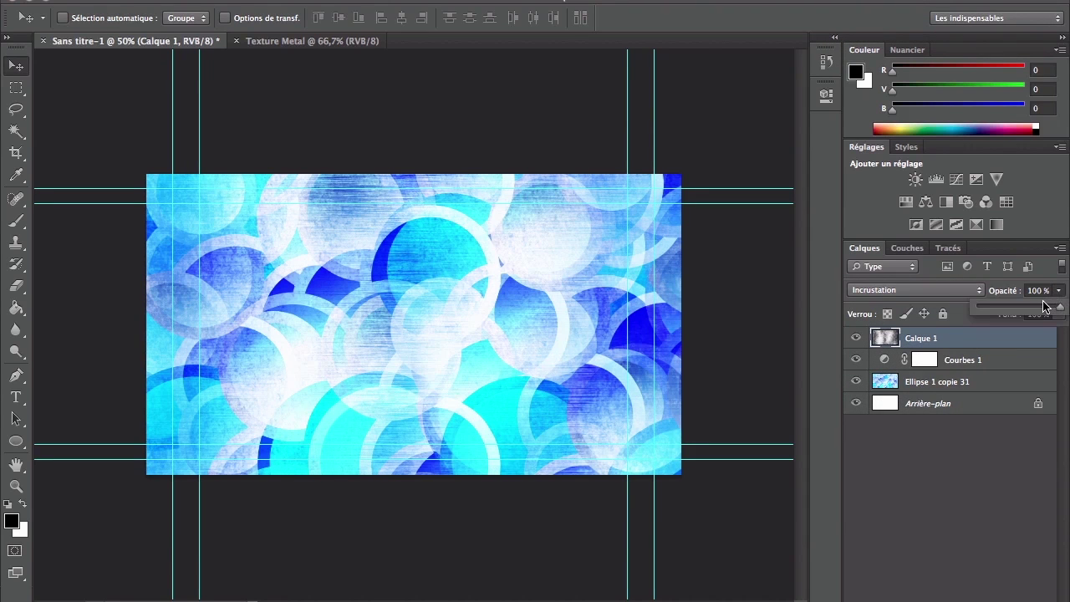
{"action": "left_click_drag", "start_coordinate": [1044, 307], "coordinate": [1010, 311]}
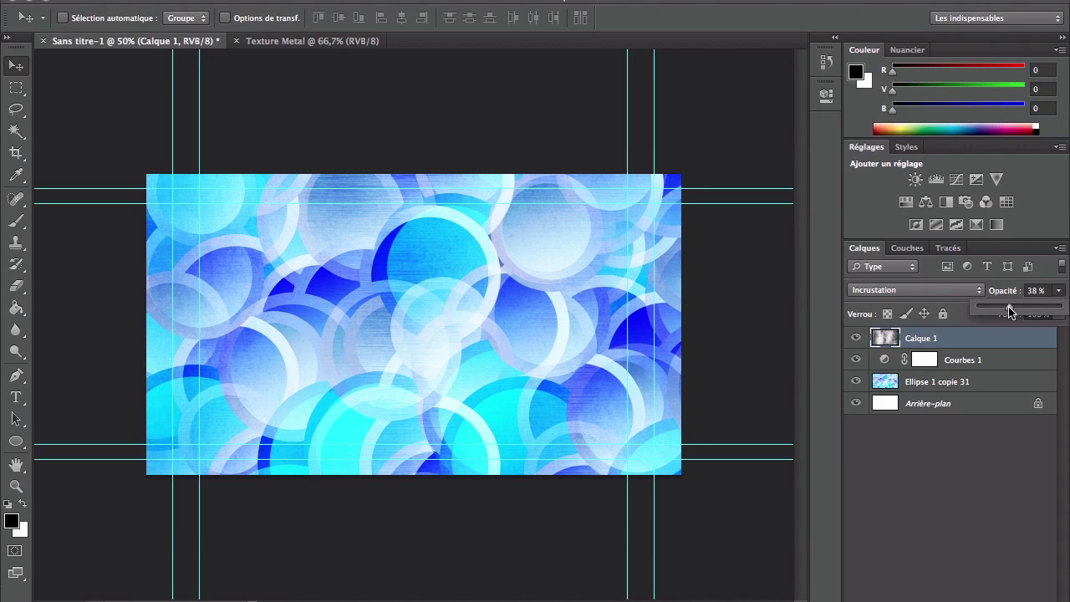
{"action": "key", "text": "ctrl+1"}
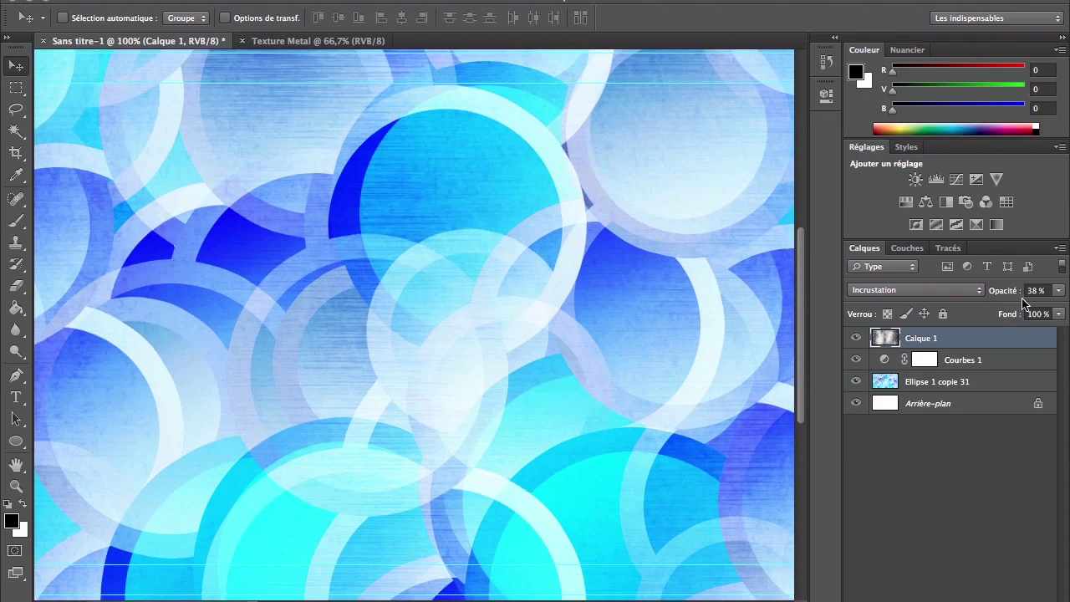
{"action": "left_click", "coordinate": [1058, 291]}
{"action": "left_click_drag", "start_coordinate": [1000, 309], "coordinate": [1003, 308]}
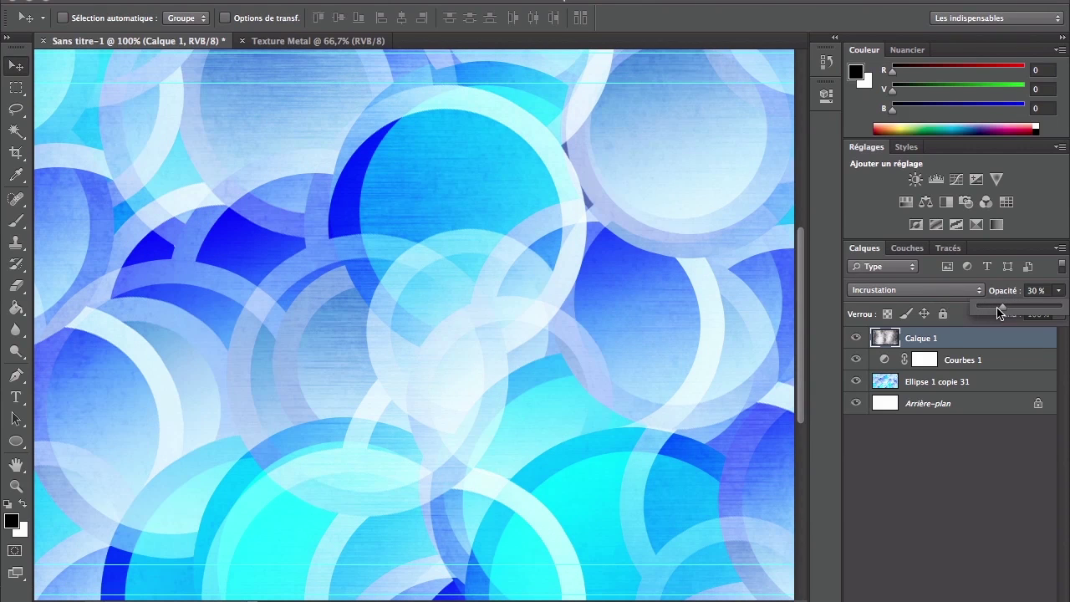
{"action": "key", "text": "ctrl+minus"}
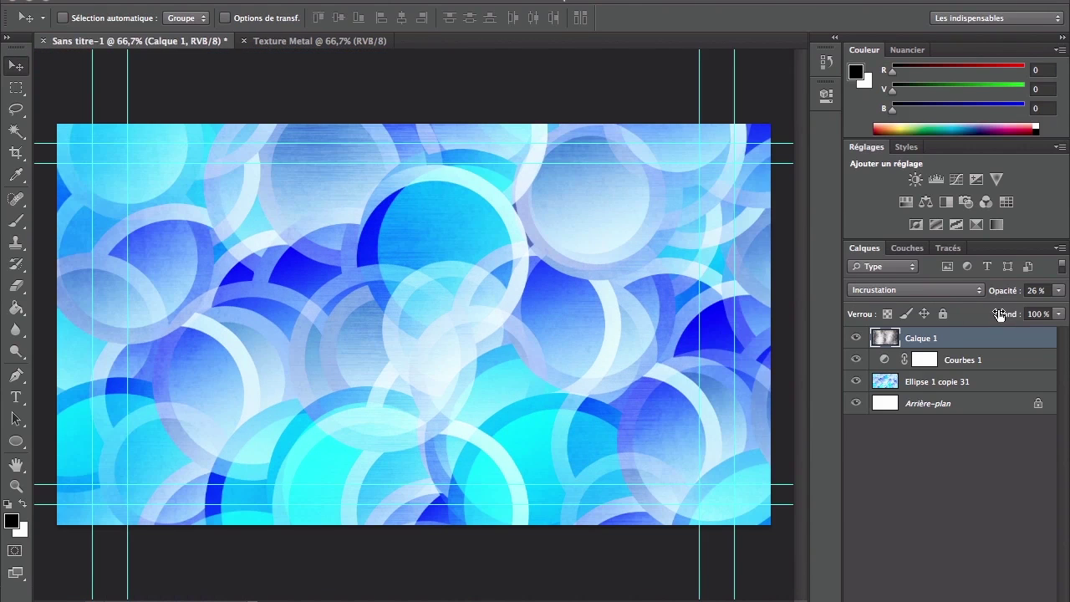
Step: Save the design in the Sources folder as a JPEG named Texture Texte, with quality 12 (Maximum) and the "de base optimisé" format
{"action": "left_click", "coordinate": [138, 2]}
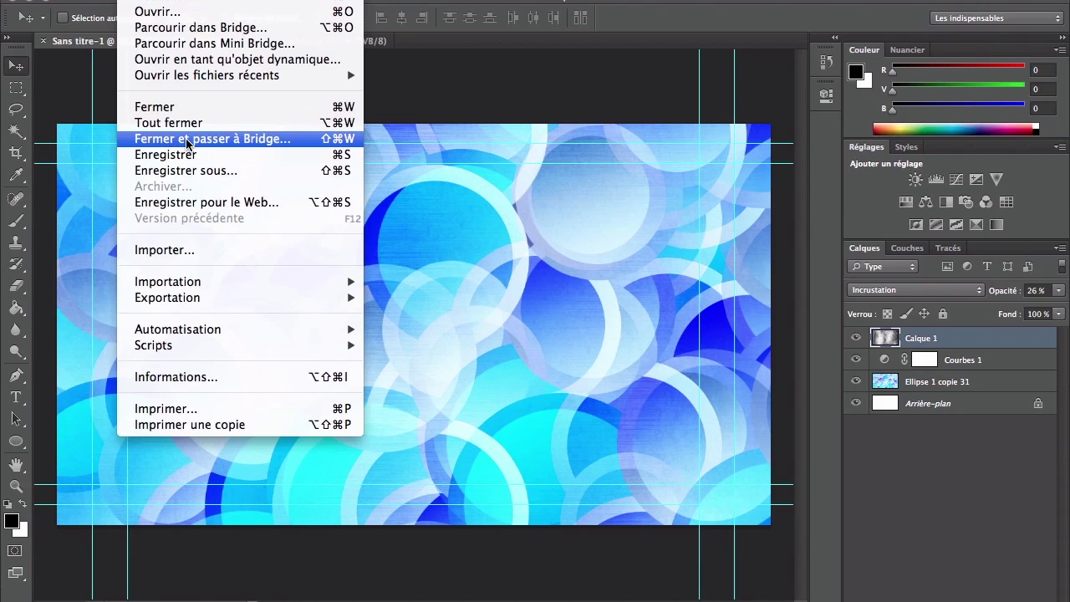
{"action": "left_click", "coordinate": [201, 155]}
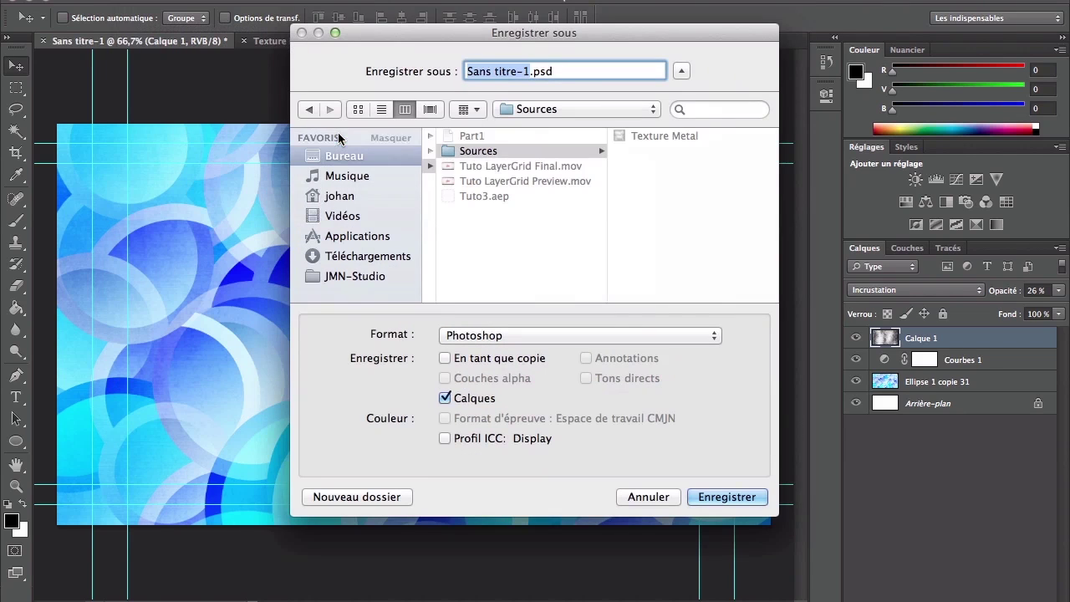
{"action": "left_click", "coordinate": [666, 187]}
{"action": "double_click", "coordinate": [534, 71]}
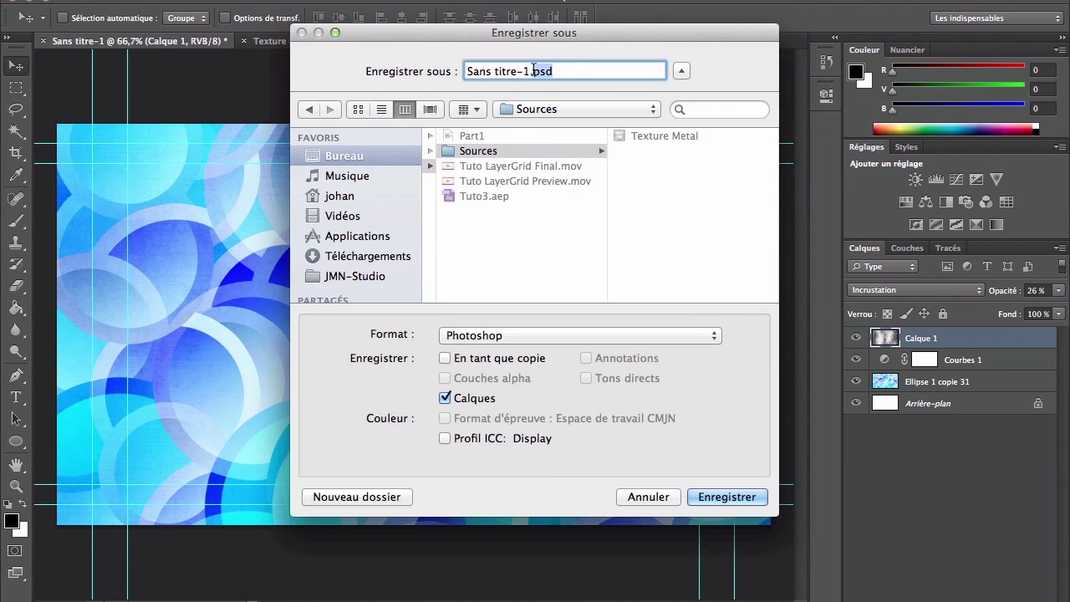
{"action": "triple_click", "coordinate": [533, 71]}
{"action": "type", "text": "Text"}
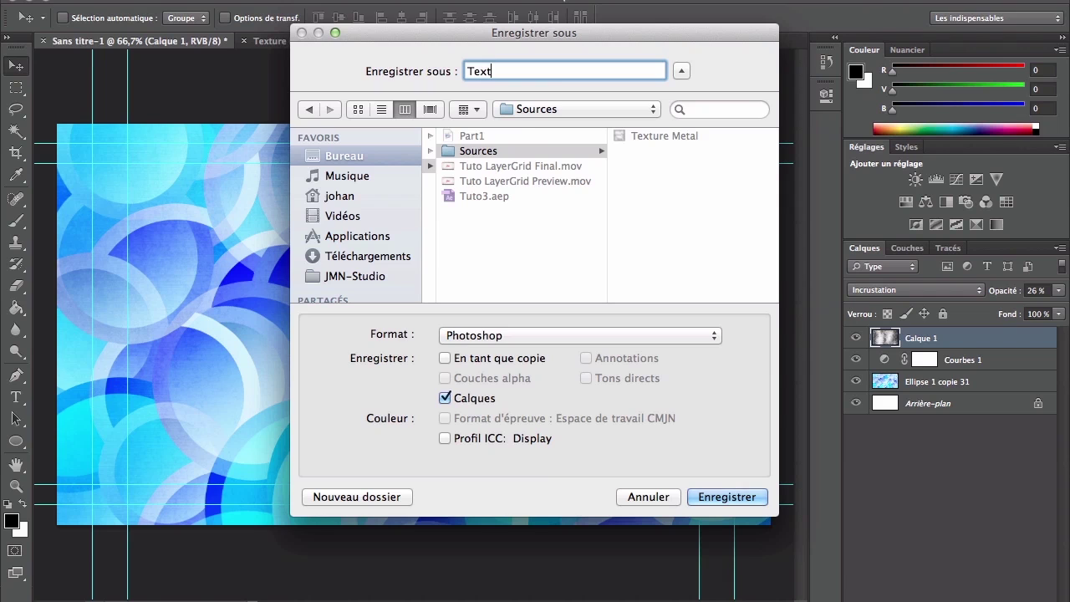
{"action": "type", "text": "ure Texte"}
{"action": "left_click", "coordinate": [456, 335]}
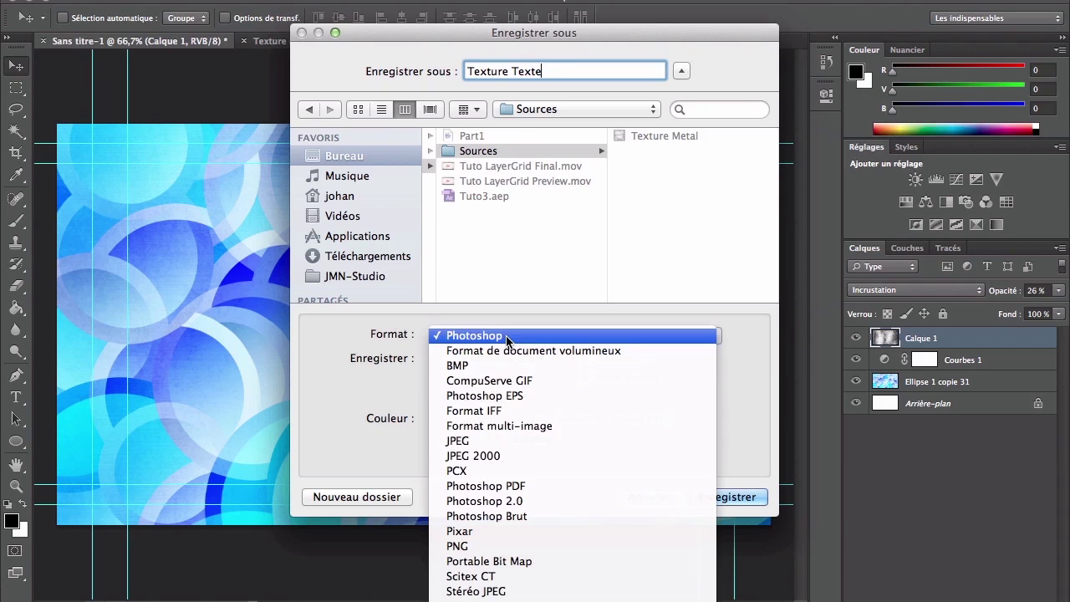
{"action": "left_click", "coordinate": [555, 442]}
{"action": "left_click", "coordinate": [719, 496]}
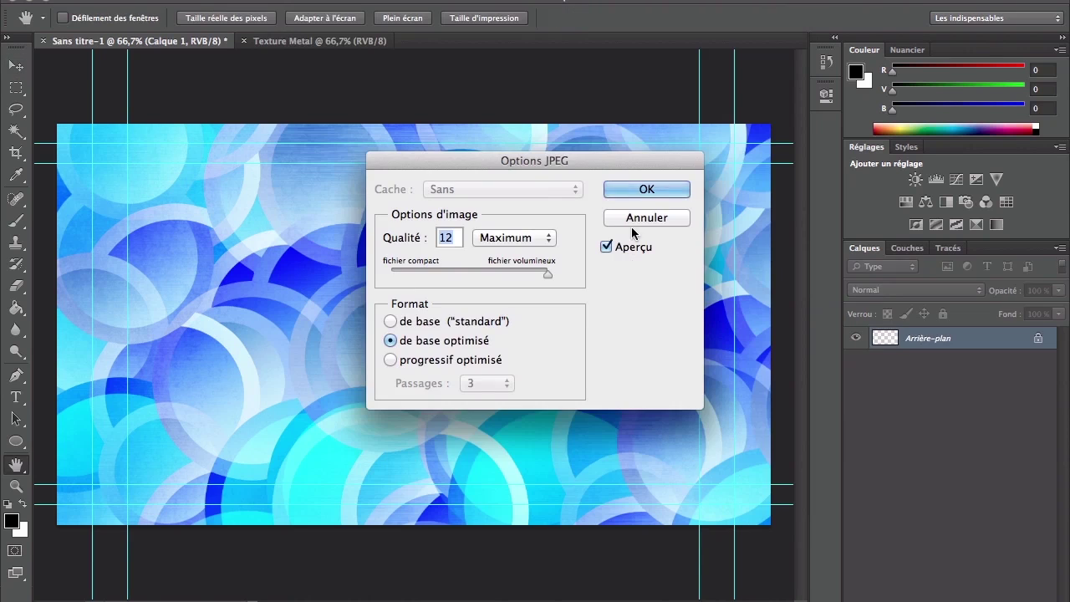
{"action": "left_click", "coordinate": [649, 192]}
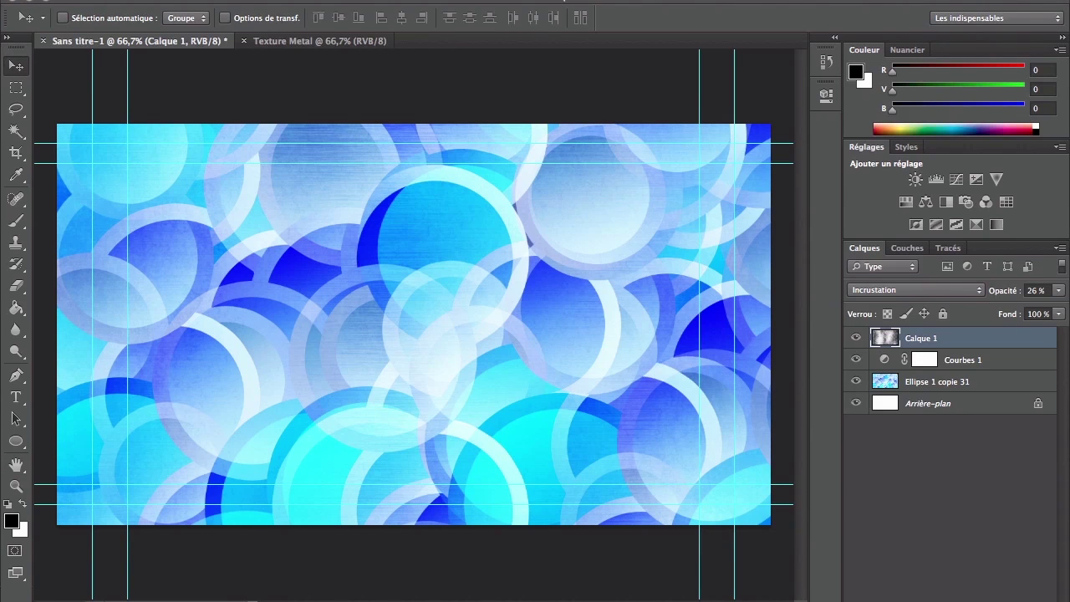
{"action": "left_click", "coordinate": [719, 2]}
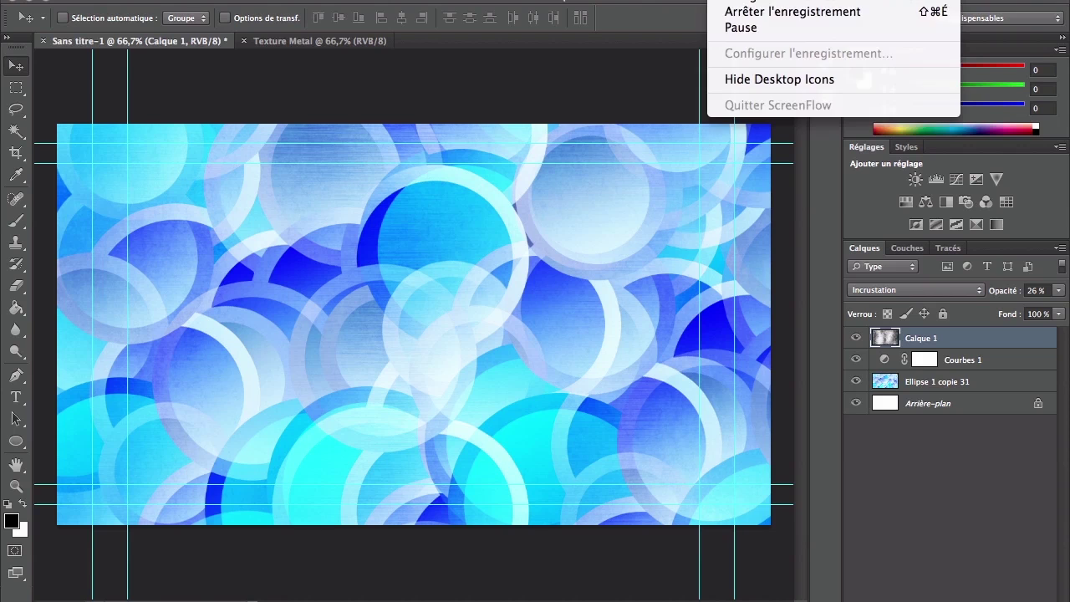
{"action": "left_click", "coordinate": [729, 11]}
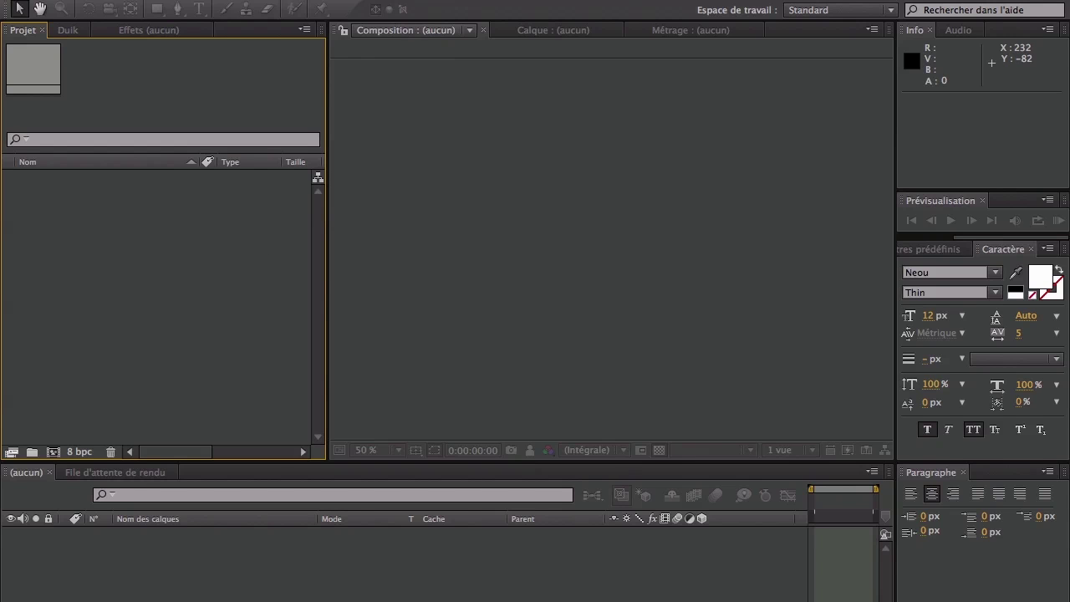
Step: In After Effects, create a 1280 × 720 px composition with the HDV/HDTV 720 25 preset, 25 frames per second and a 10-second duration
{"action": "left_click", "coordinate": [295, 0]}
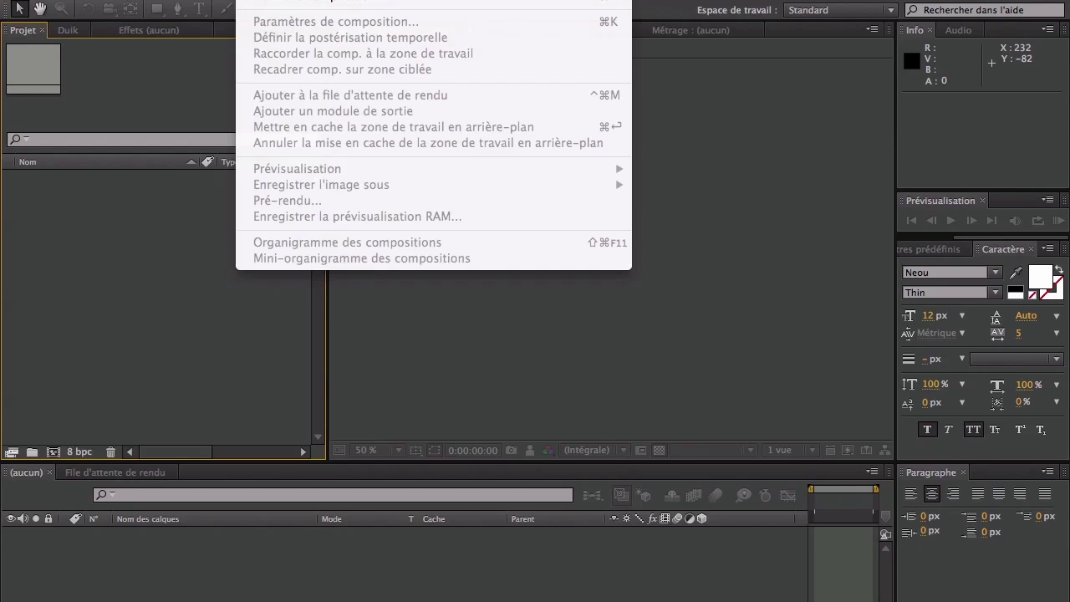
{"action": "left_click", "coordinate": [294, 2]}
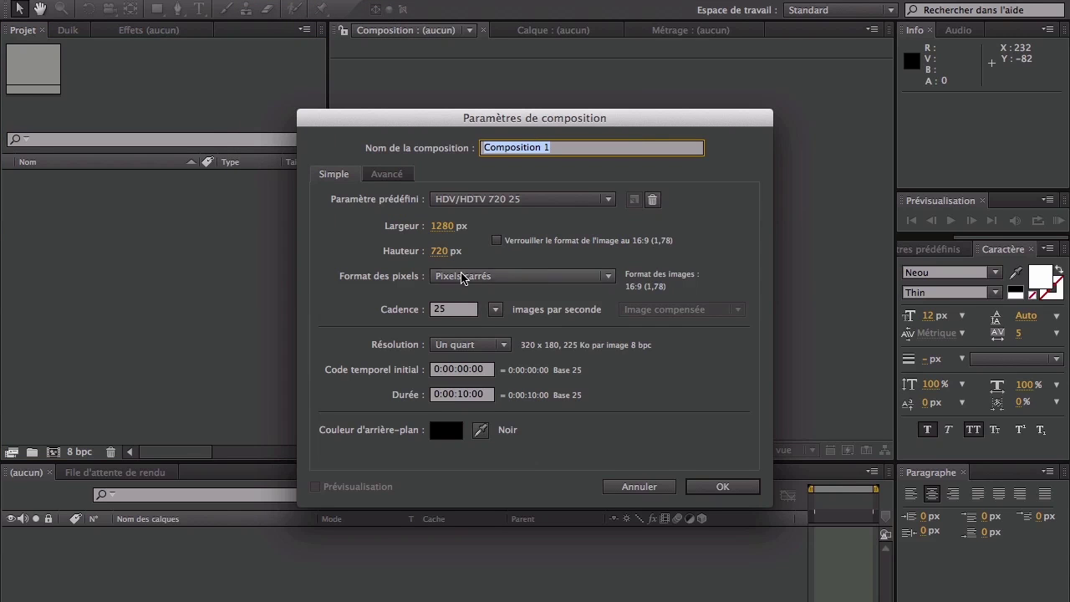
{"action": "left_click", "coordinate": [445, 309]}
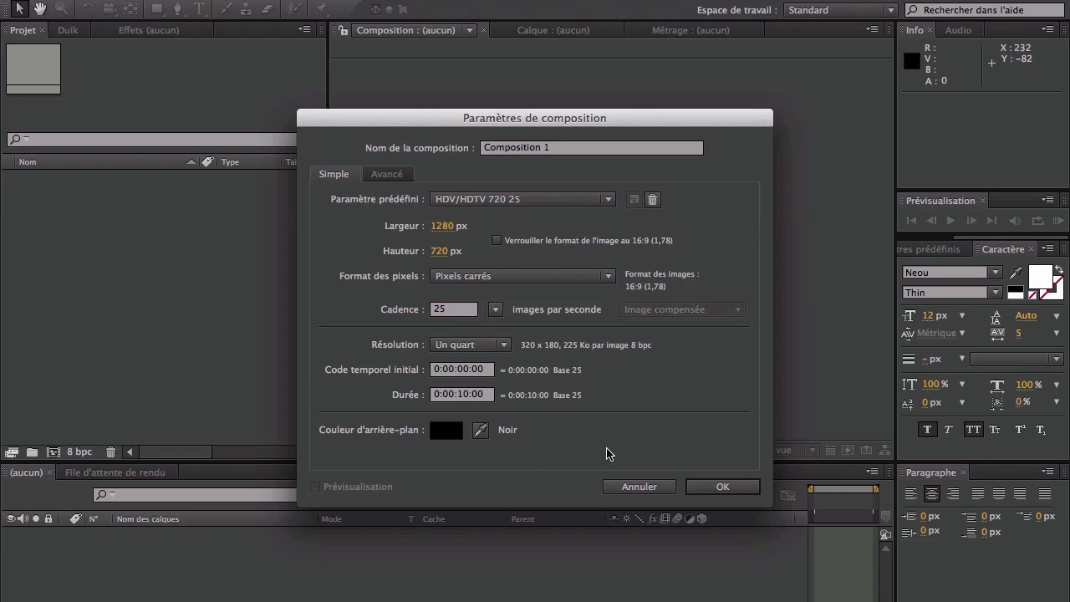
{"action": "left_click", "coordinate": [752, 486]}
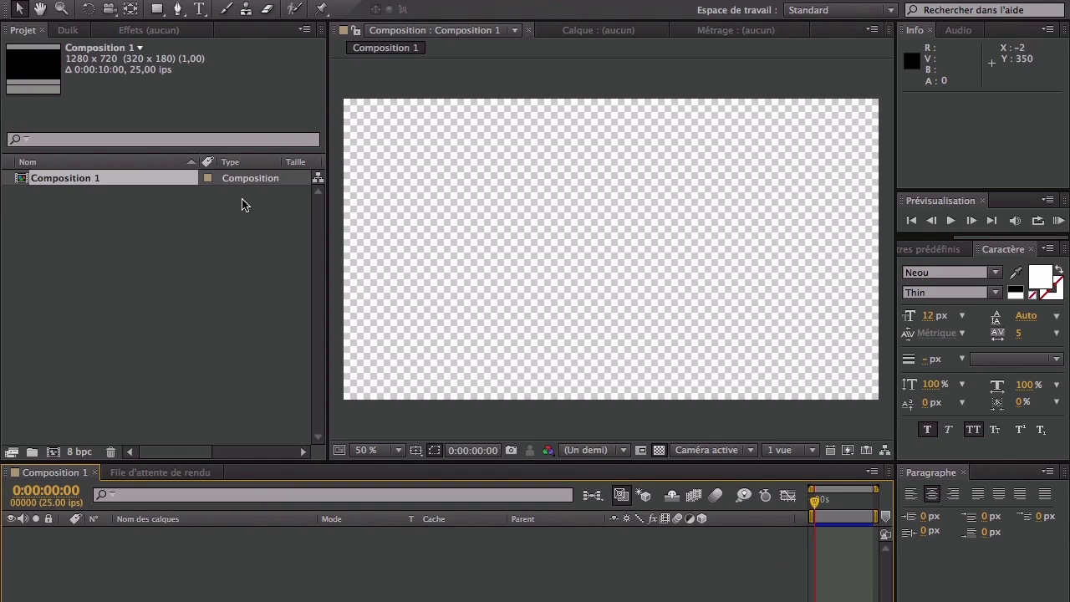
Step: Import Texture Texte.jpg from the Sources folder and add it as a layer in Composition 1
{"action": "double_click", "coordinate": [84, 332]}
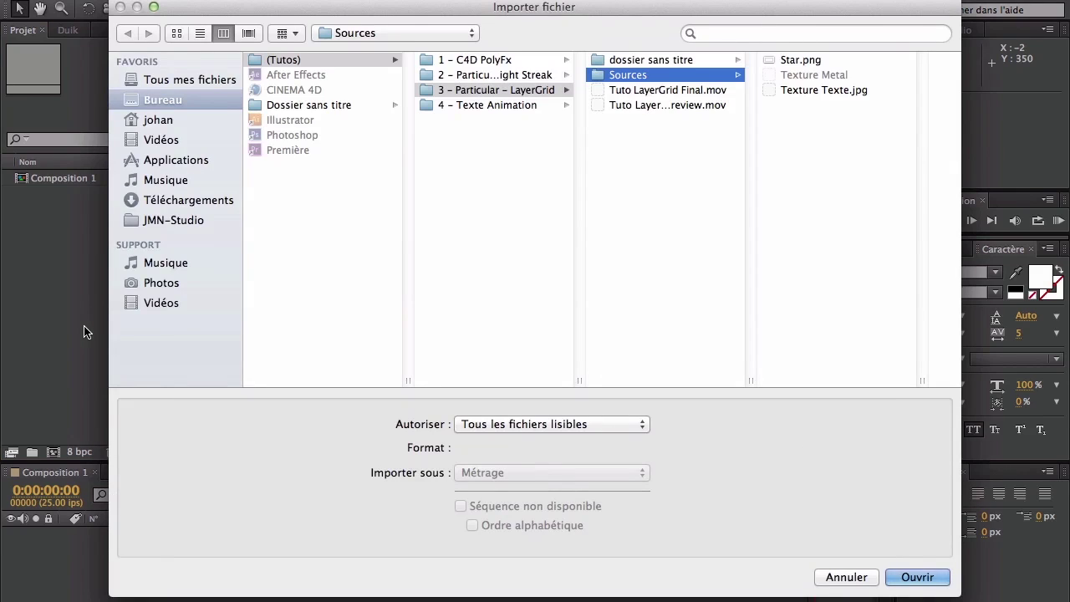
{"action": "double_click", "coordinate": [814, 89]}
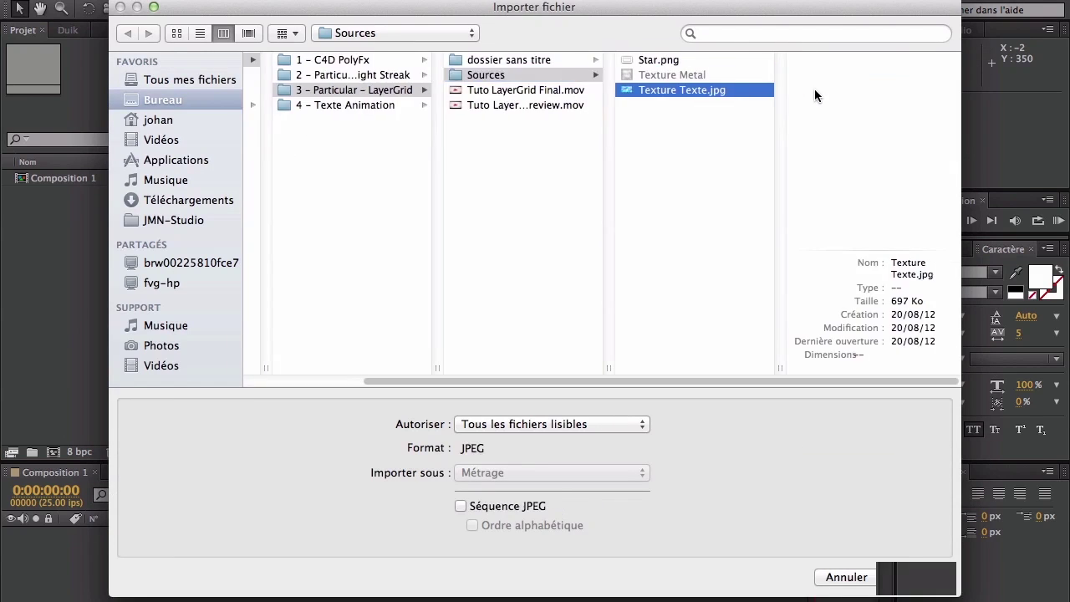
{"action": "left_click_drag", "start_coordinate": [36, 198], "coordinate": [155, 566]}
{"action": "left_click", "coordinate": [407, 575]}
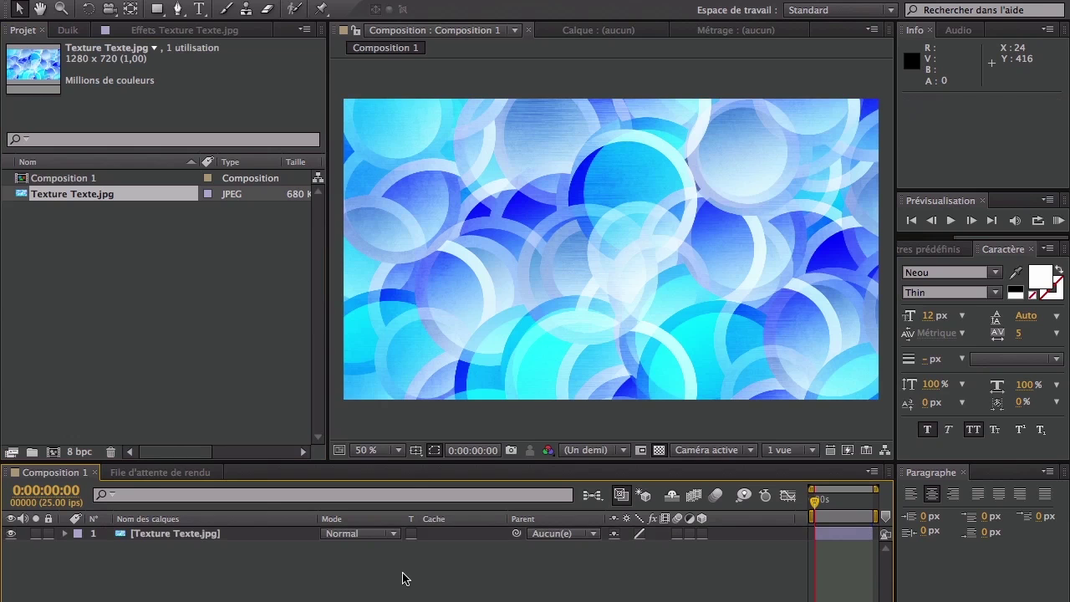
Step: Create a 12 px text layer reading "AE" near the middle of the composition, above the texture
{"action": "left_click", "coordinate": [199, 9]}
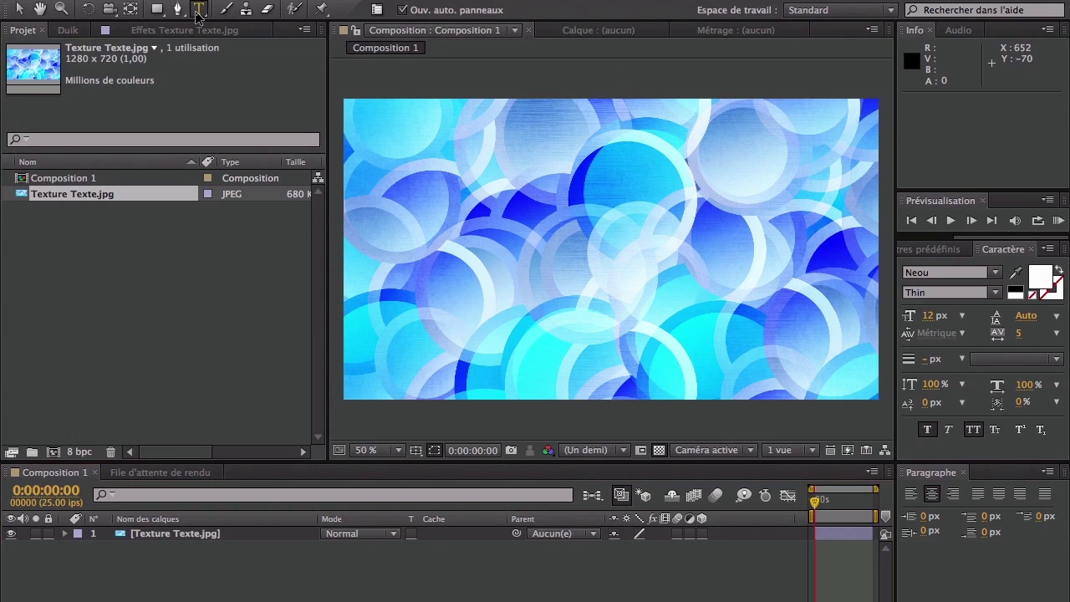
{"action": "left_click", "coordinate": [552, 251]}
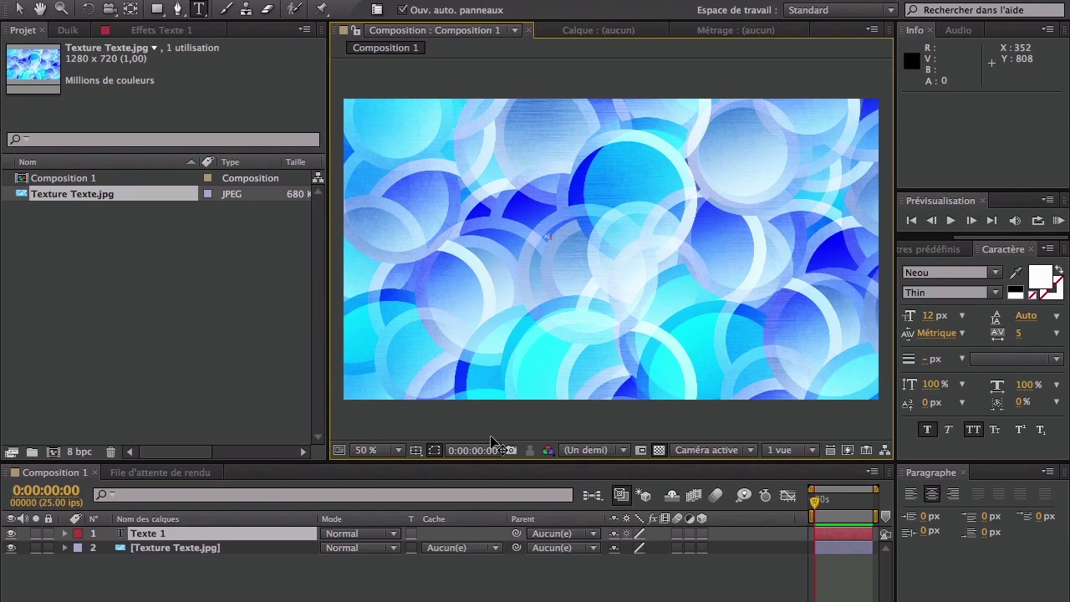
{"action": "mouse_move", "coordinate": [0, 0]}
{"action": "left_click", "coordinate": [327, 217]}
{"action": "left_click", "coordinate": [19, 8]}
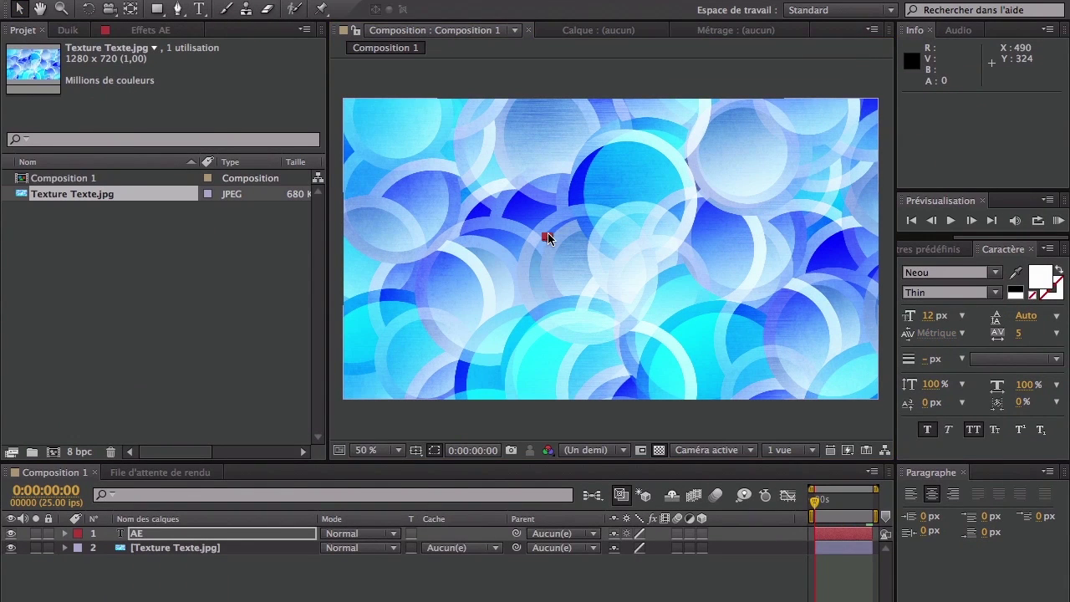
Step: Enlarge the AE text, place it near the composition's centre, and show the title/action safe guides
{"action": "left_click_drag", "start_coordinate": [548, 236], "coordinate": [691, 177]}
{"action": "left_click_drag", "start_coordinate": [544, 235], "coordinate": [628, 287]}
{"action": "left_click", "coordinate": [434, 450]}
{"action": "left_click", "coordinate": [433, 460]}
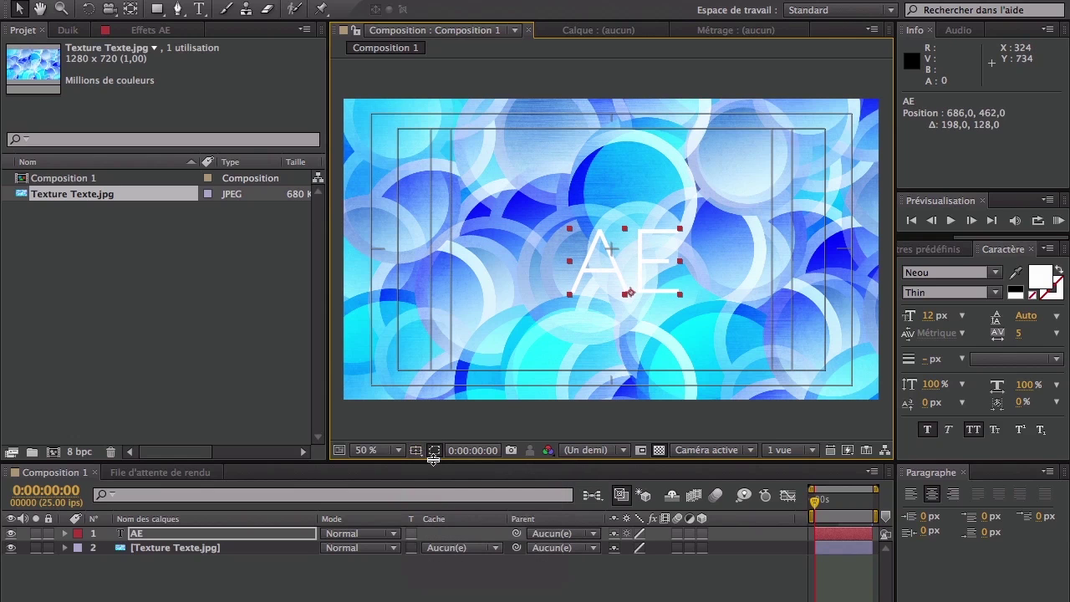
Step: Nudge the AE text to position 652, 428 so it is centred on the guides' middle cross
{"action": "key", "text": "shift+Up"}
{"action": "key", "text": "shift+Up"}
{"action": "key", "text": "shift+Up"}
{"action": "key", "text": "shift+Up"}
{"action": "key", "text": "shift+Left"}
{"action": "key", "text": "shift+Left"}
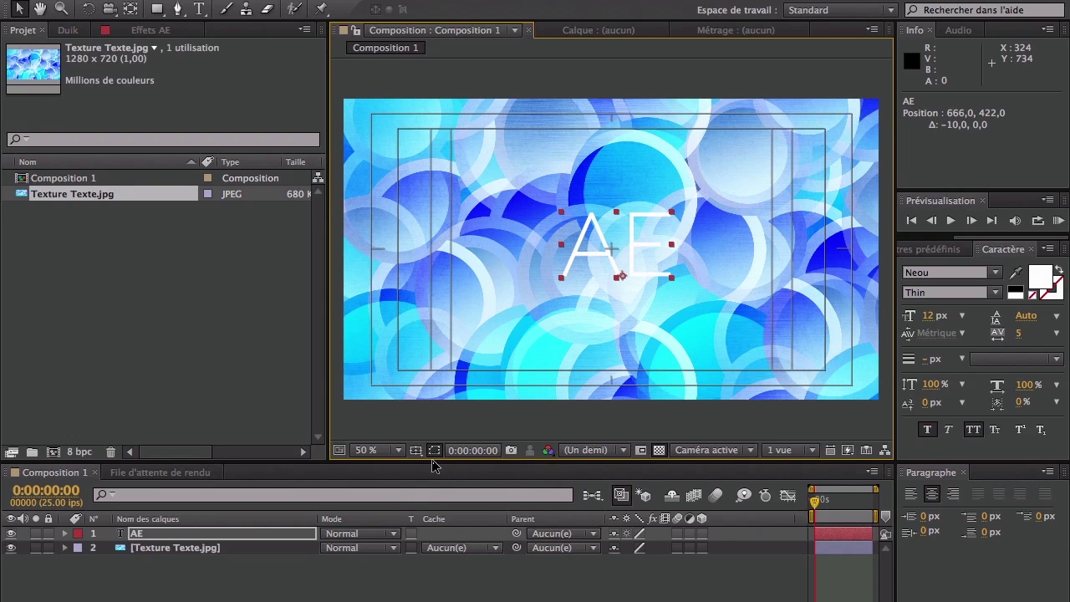
{"action": "key", "text": "shift+Left"}
{"action": "key", "text": "shift+Left"}
{"action": "key", "text": "Right"}
{"action": "key", "text": "Right"}
{"action": "key", "text": "Right"}
{"action": "key", "text": "Right"}
{"action": "key", "text": "Down"}
{"action": "key", "text": "Down"}
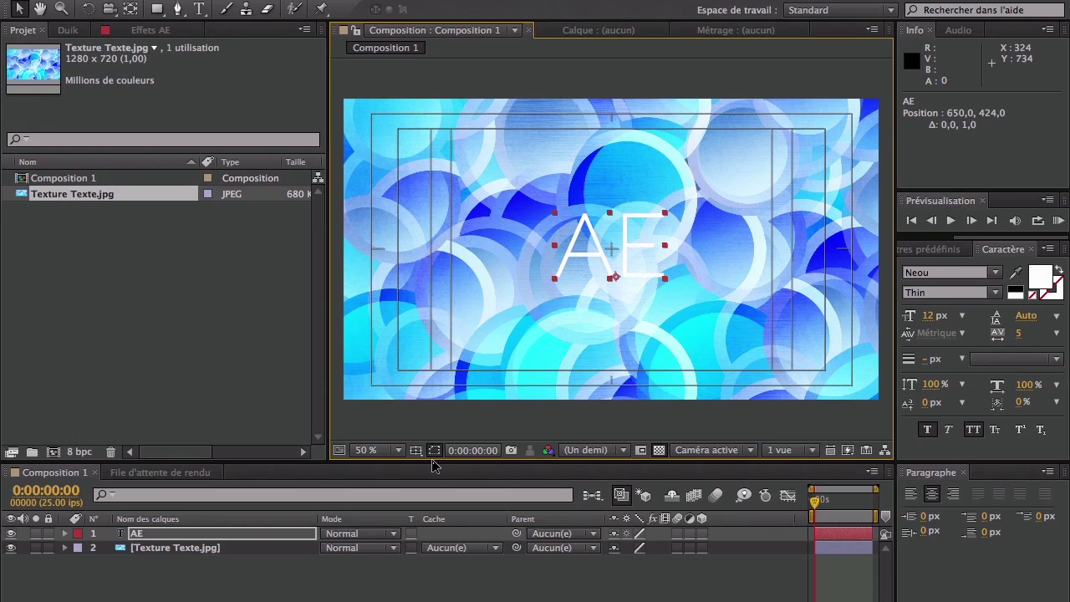
{"action": "key", "text": "Down"}
{"action": "key", "text": "Down"}
{"action": "key", "text": "Down"}
{"action": "key", "text": "Down"}
{"action": "key", "text": "Right"}
{"action": "key", "text": "Right"}
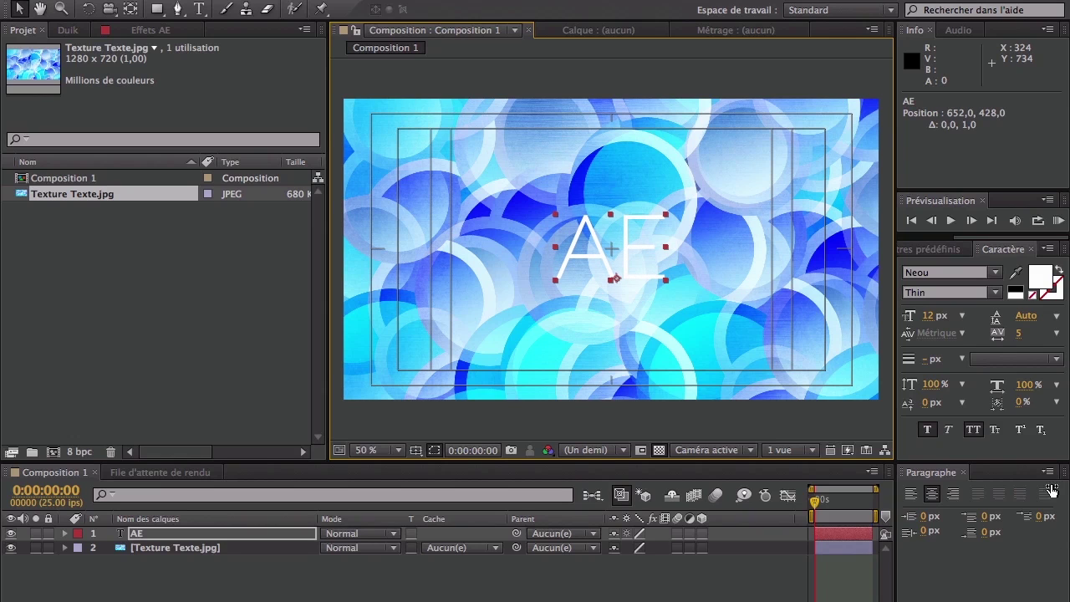
Step: Change the font of the AE text to BorisBlackBloxx Regular
{"action": "left_click", "coordinate": [199, 9]}
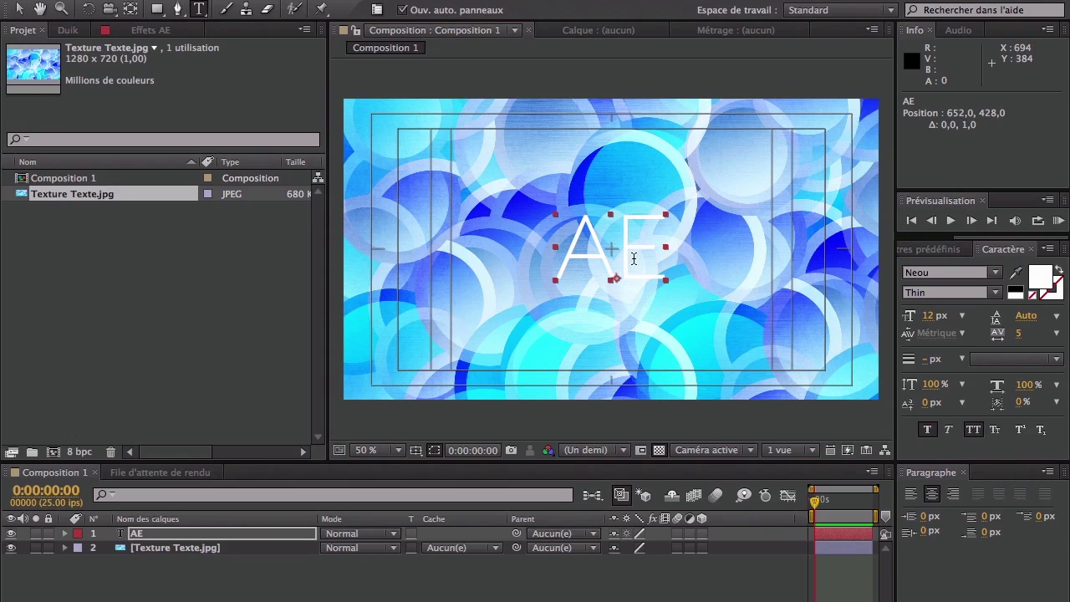
{"action": "left_click", "coordinate": [634, 259]}
{"action": "double_click", "coordinate": [634, 261]}
{"action": "left_click", "coordinate": [978, 276]}
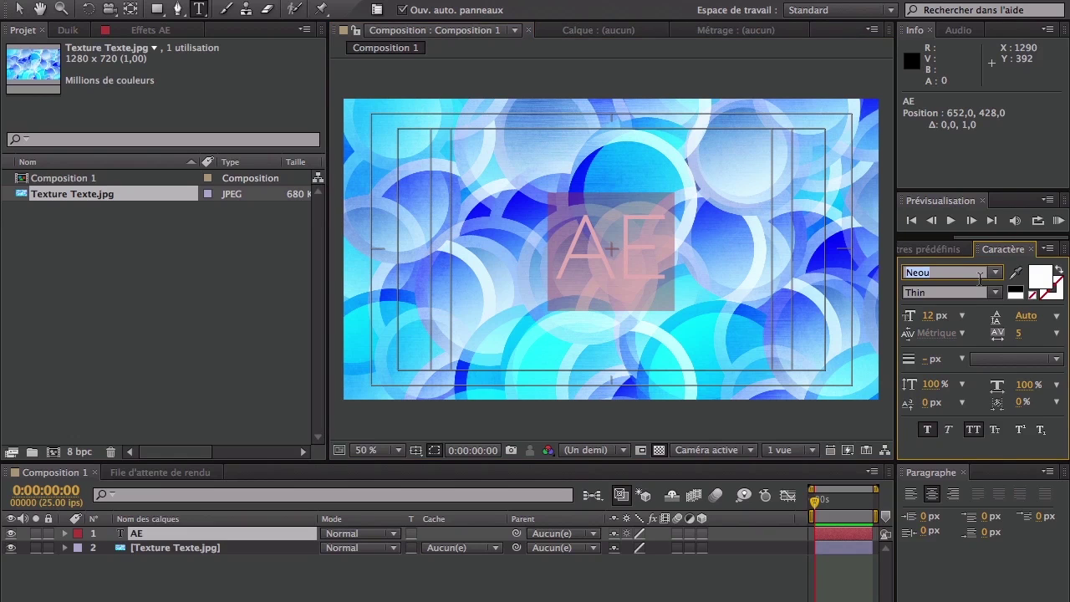
{"action": "type", "text": "Bor"}
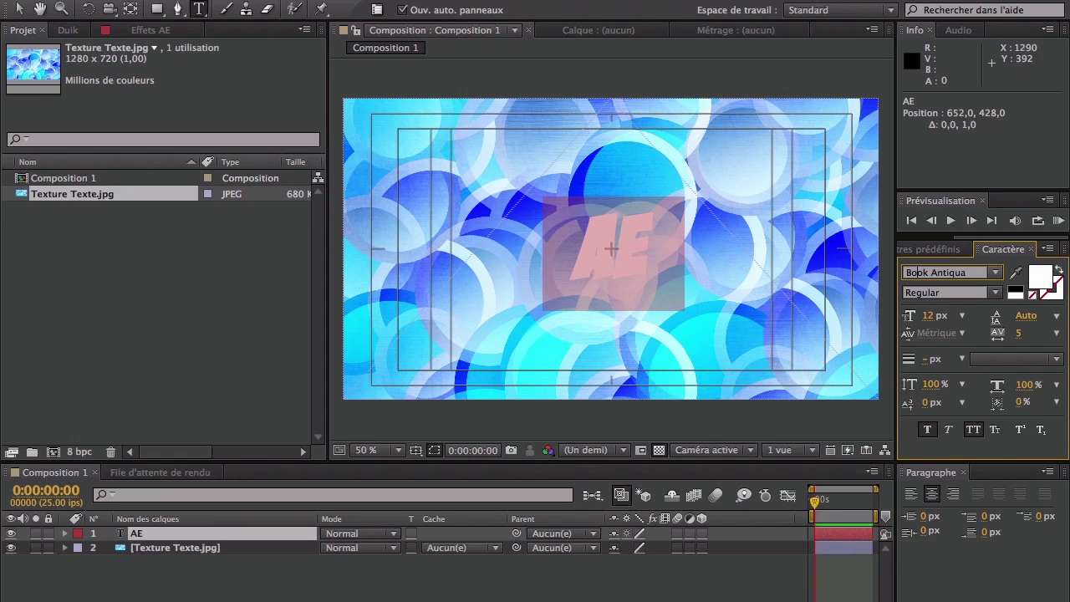
{"action": "key", "text": "Return"}
{"action": "left_click", "coordinate": [19, 8]}
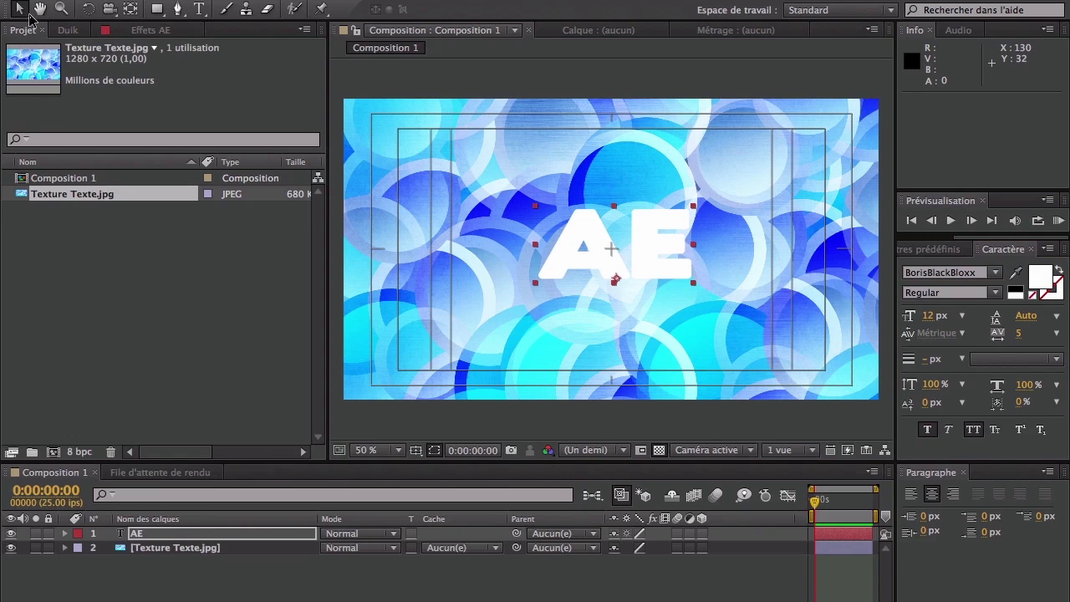
Step: Set the Texture Texte.jpg layer's track matte to Alpha AE and hide the title/action safe guides
{"action": "left_click", "coordinate": [279, 536]}
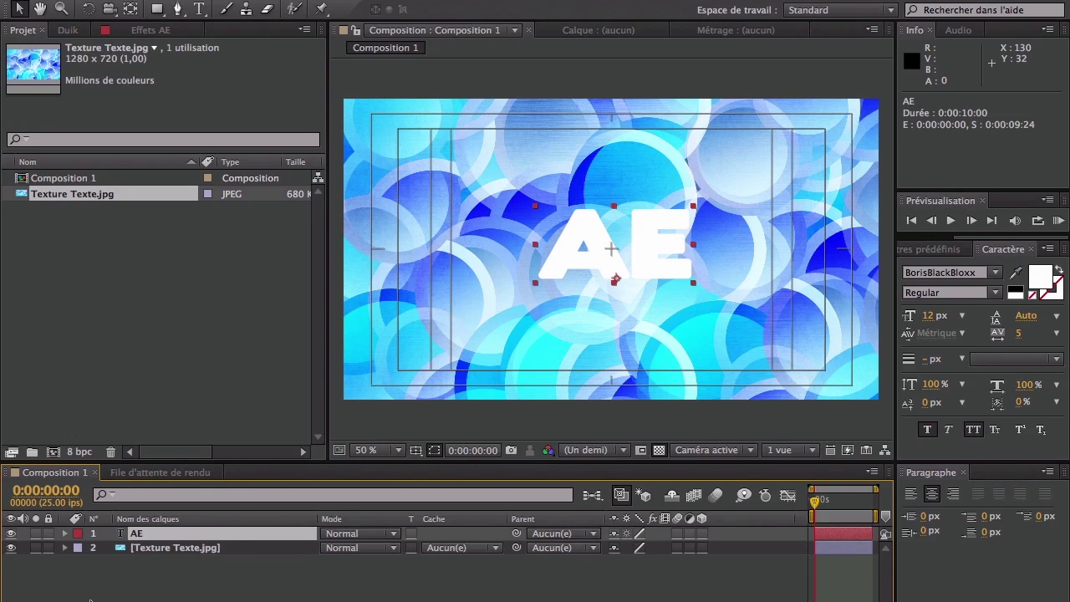
{"action": "left_click", "coordinate": [441, 548]}
{"action": "left_click", "coordinate": [210, 601]}
{"action": "left_click", "coordinate": [462, 566]}
{"action": "left_click", "coordinate": [446, 548]}
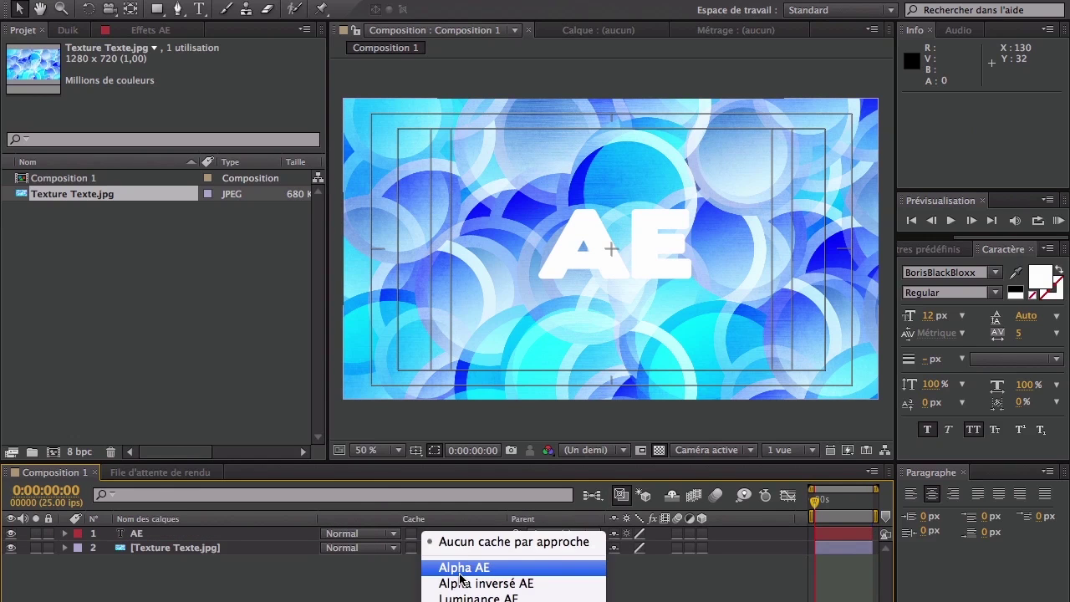
{"action": "key", "text": "Escape"}
{"action": "left_click", "coordinate": [462, 579]}
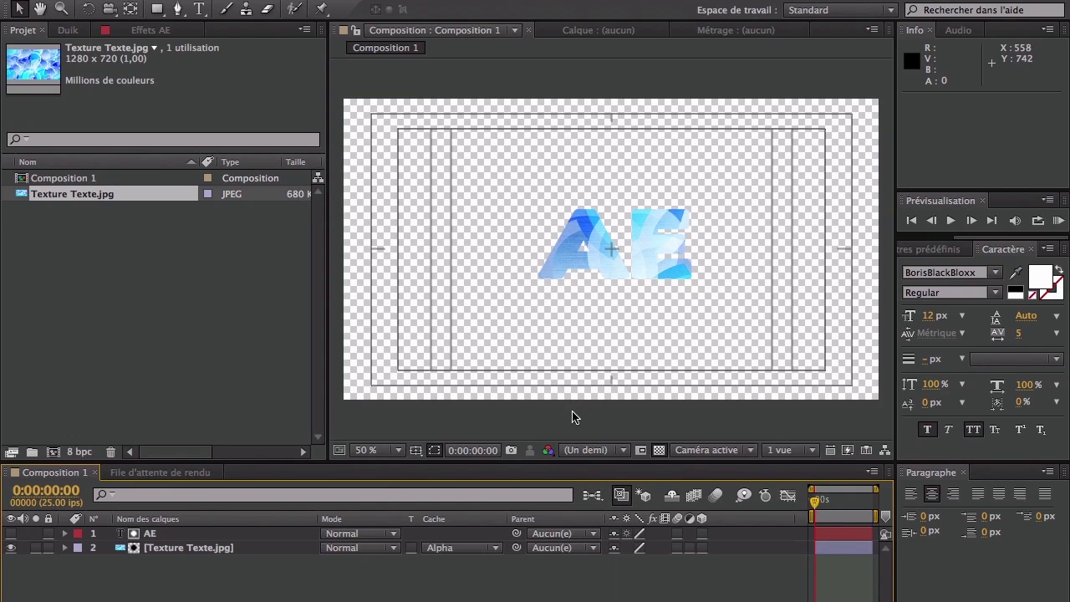
{"action": "left_click", "coordinate": [417, 450]}
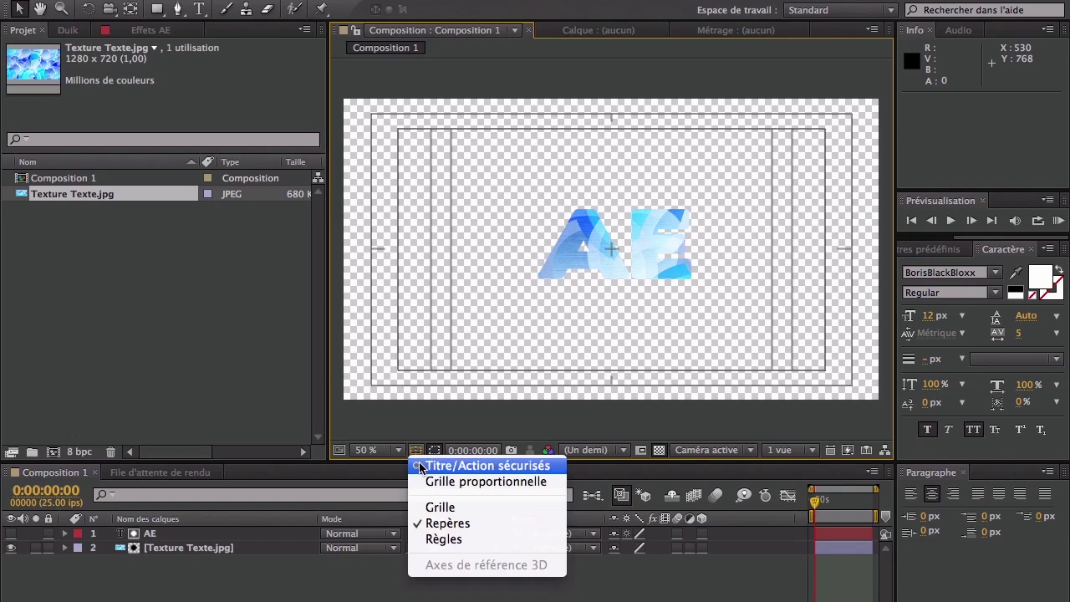
{"action": "left_click", "coordinate": [428, 465]}
Step: Try shifting the Texture Texte.jpg layer behind the AE letters and undo the move
{"action": "left_click", "coordinate": [179, 547]}
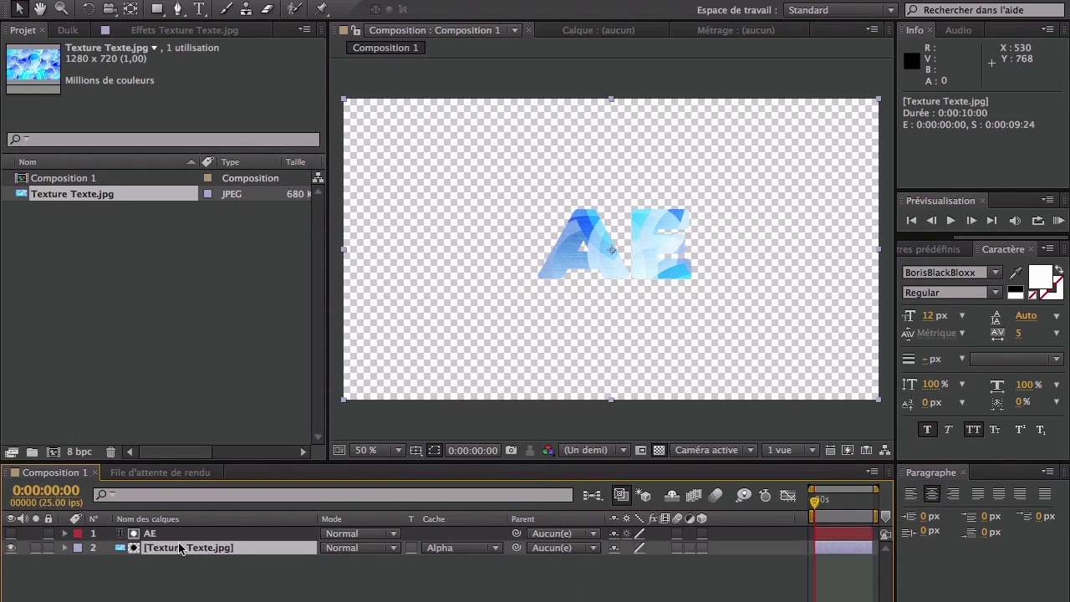
{"action": "left_click_drag", "start_coordinate": [431, 167], "coordinate": [494, 159]}
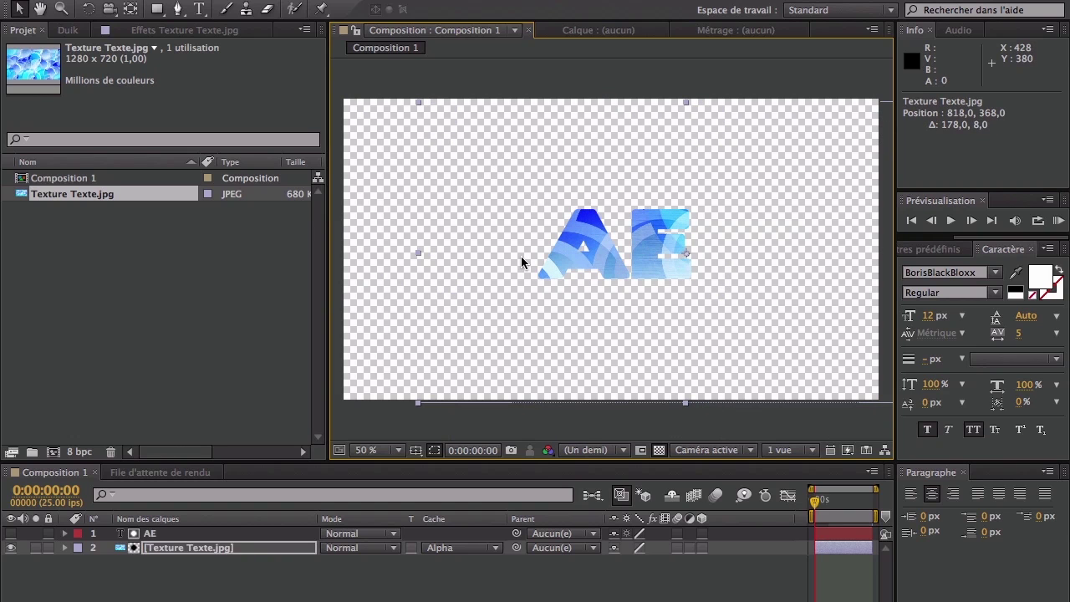
{"action": "key", "text": "ctrl+z"}
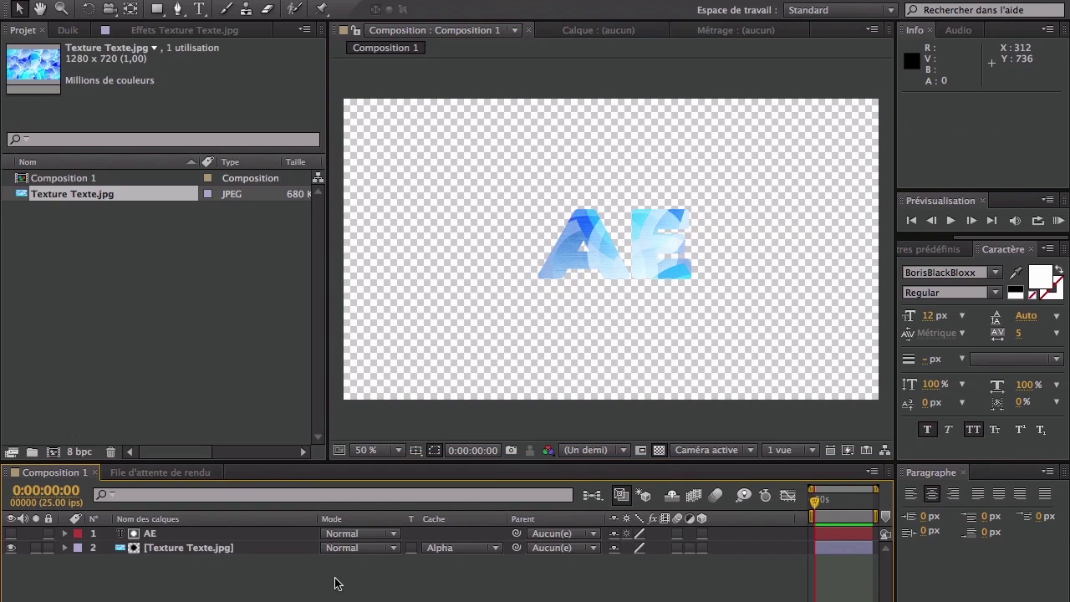
Step: Precompose the AE and Texture Texte.jpg layers into a composition named Texte, transferring all attributes
{"action": "left_click", "coordinate": [206, 547]}
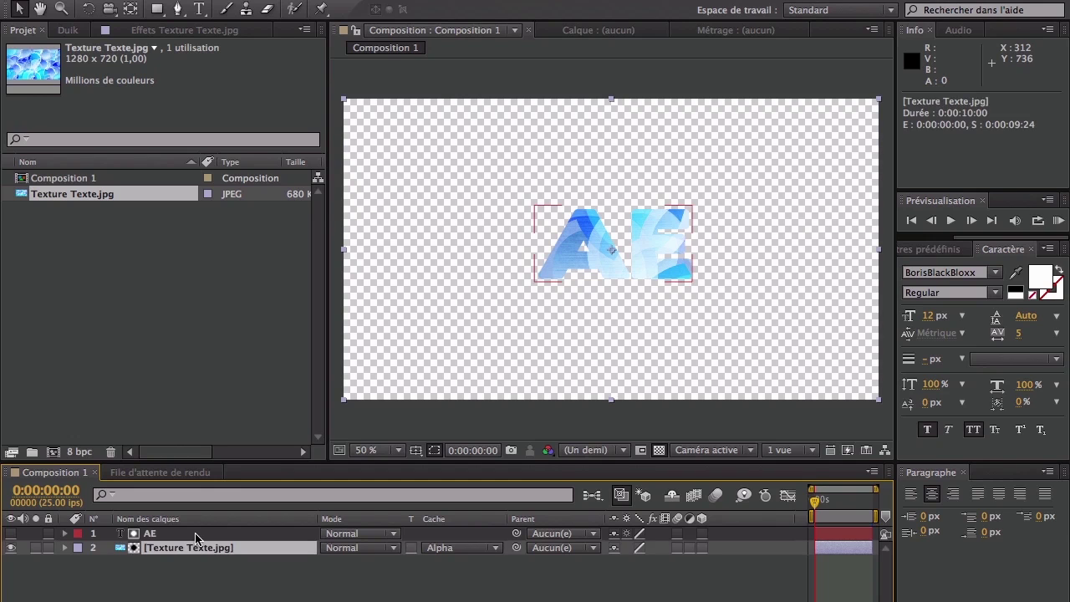
{"action": "left_click", "coordinate": [198, 535], "text": "shift"}
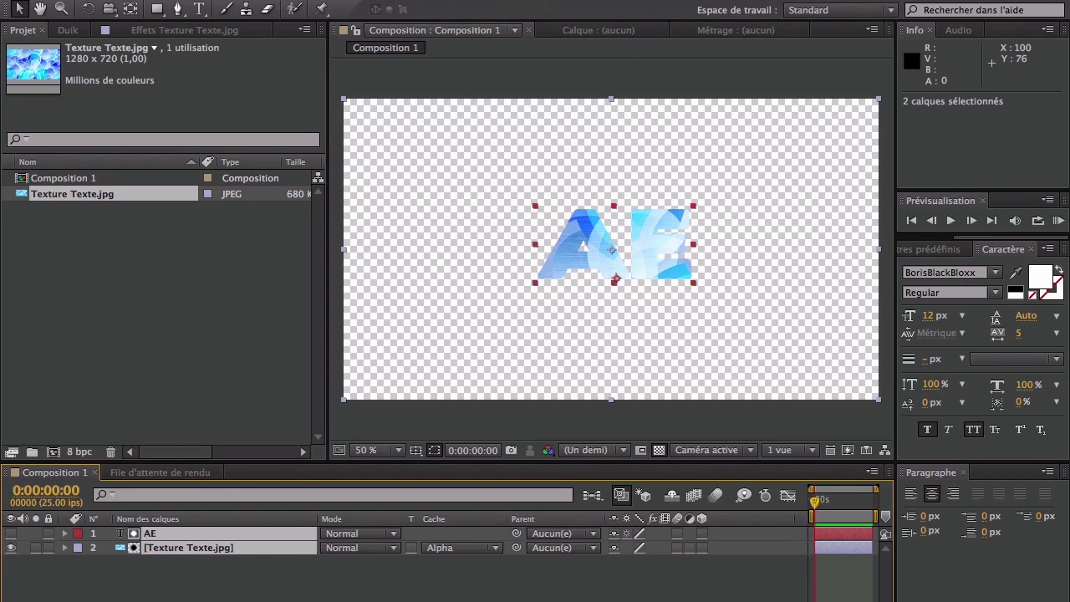
{"action": "right_click", "coordinate": [327, 542]}
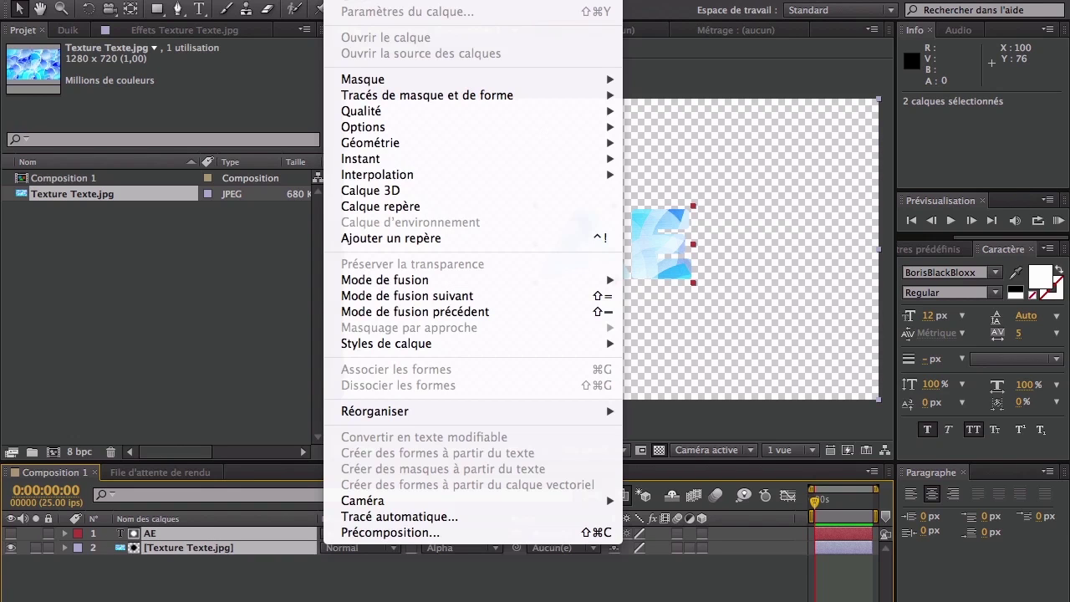
{"action": "left_click", "coordinate": [422, 534]}
{"action": "type", "text": "T"}
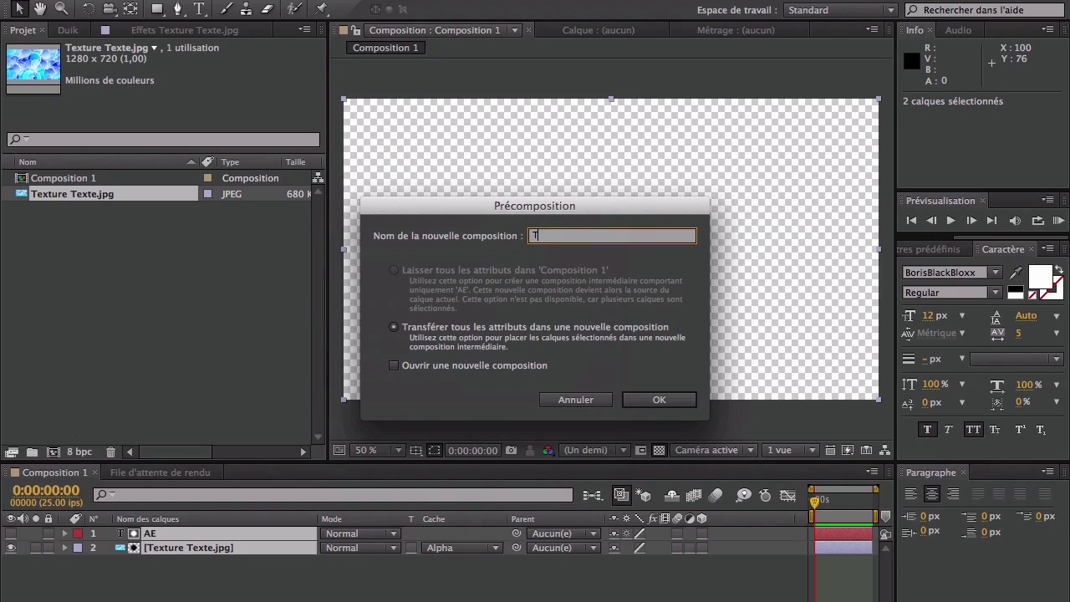
{"action": "type", "text": "exte"}
{"action": "key", "text": "Return"}
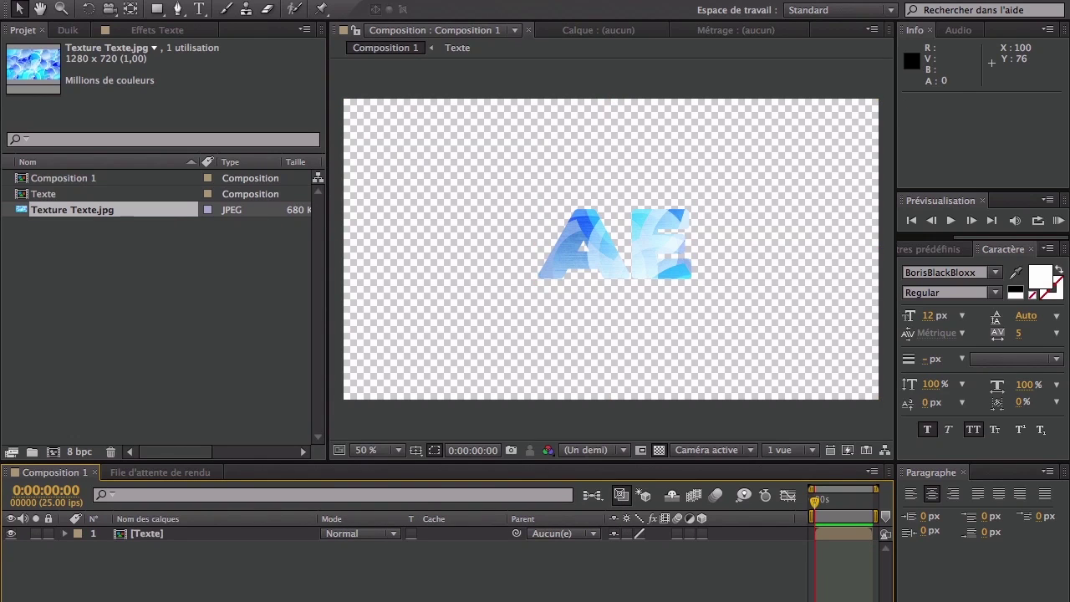
Step: Save the project as Tuto3 in the "3 - Particular - LayerGrid" folder in the Adobe After Effects project format
{"action": "left_click", "coordinate": [151, 1]}
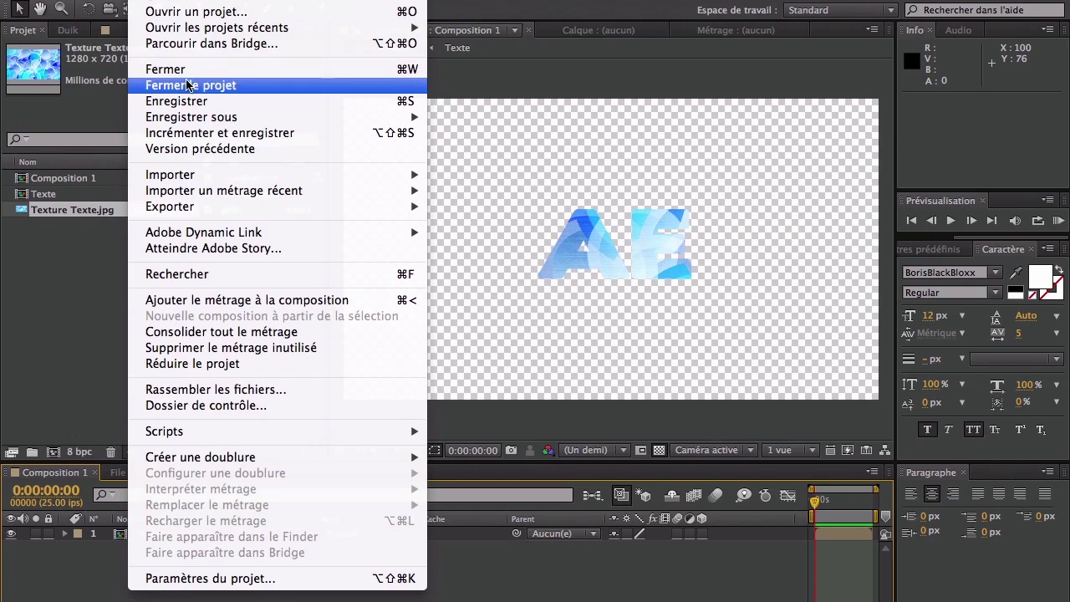
{"action": "mouse_move", "coordinate": [202, 125]}
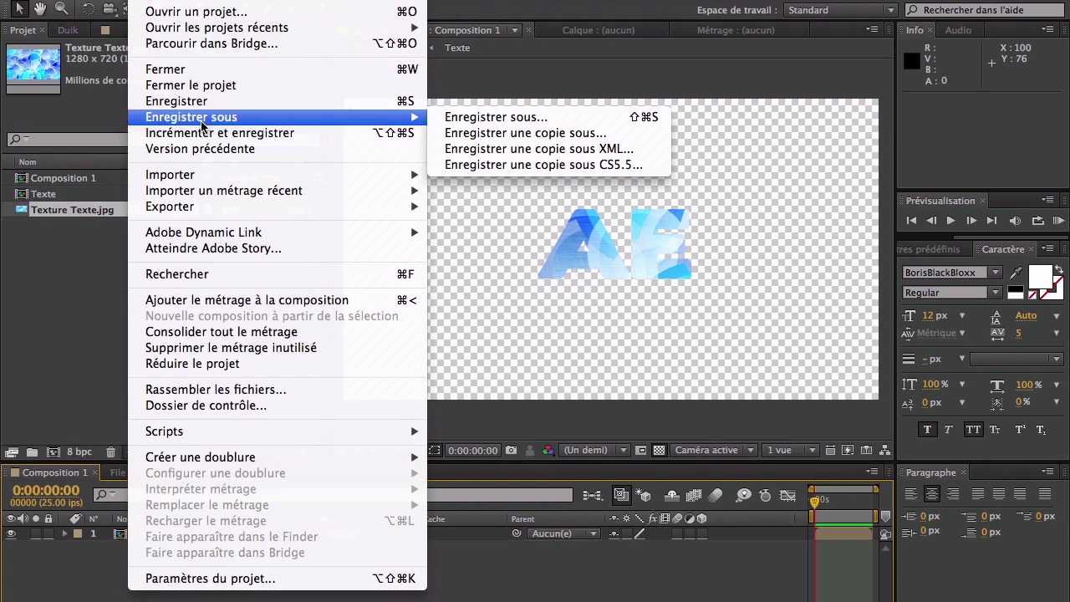
{"action": "left_click", "coordinate": [496, 117]}
{"action": "left_click", "coordinate": [427, 199]}
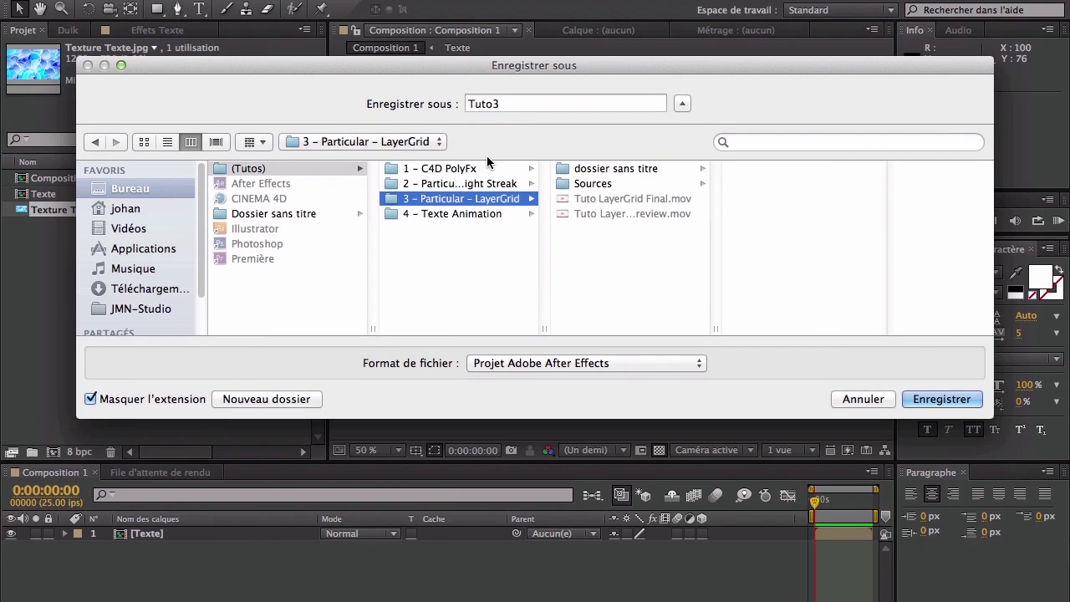
{"action": "left_click", "coordinate": [943, 398]}
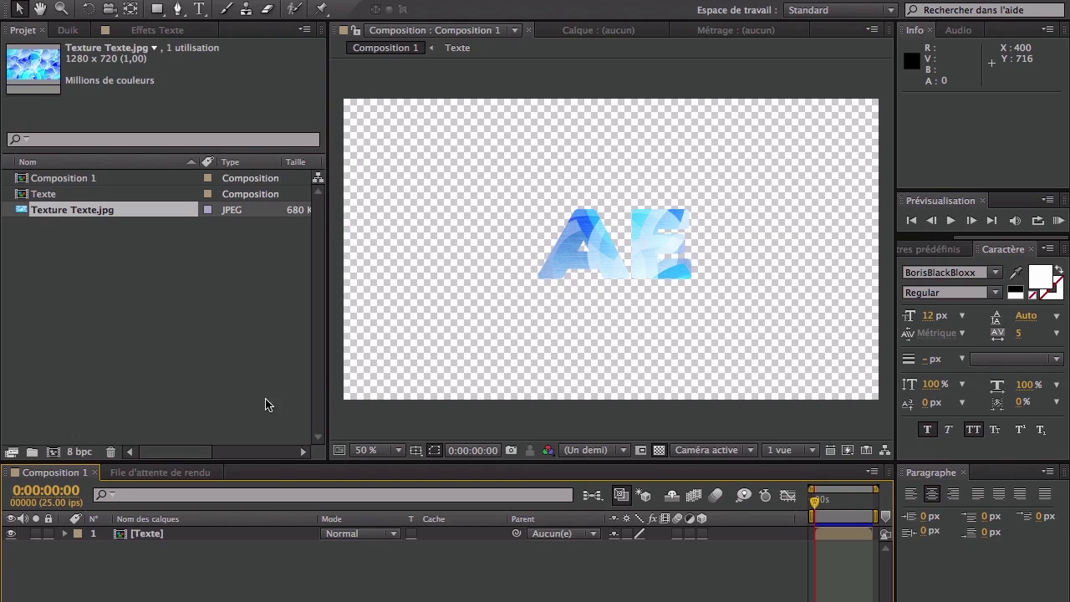
Step: Create a white 1280 × 720 px solid named Background and place it below the Texte layer
{"action": "right_click", "coordinate": [230, 573]}
{"action": "mouse_move", "coordinate": [426, 457]}
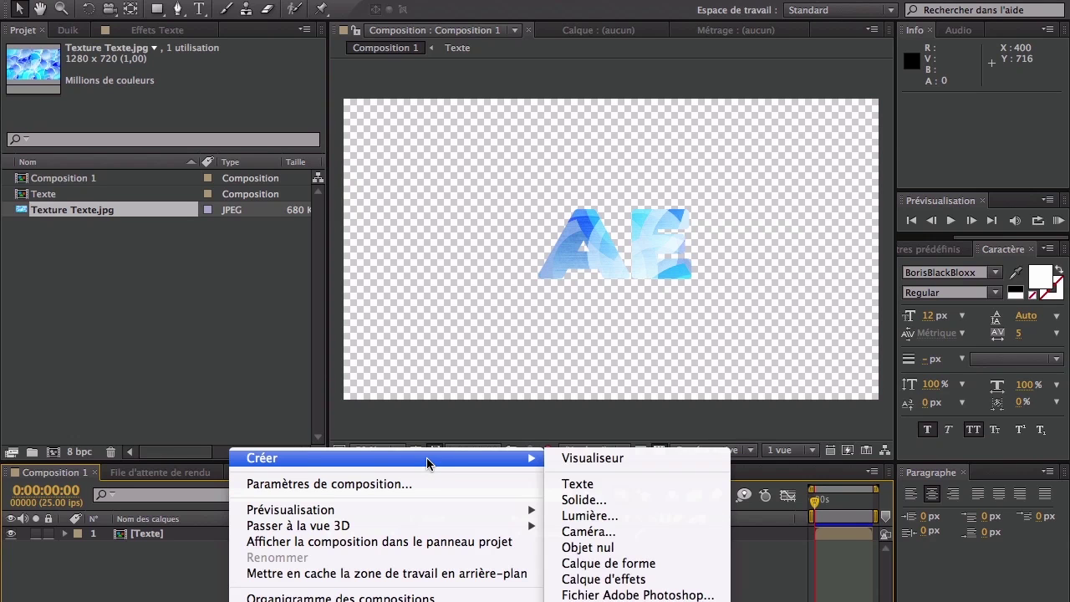
{"action": "left_click", "coordinate": [639, 500]}
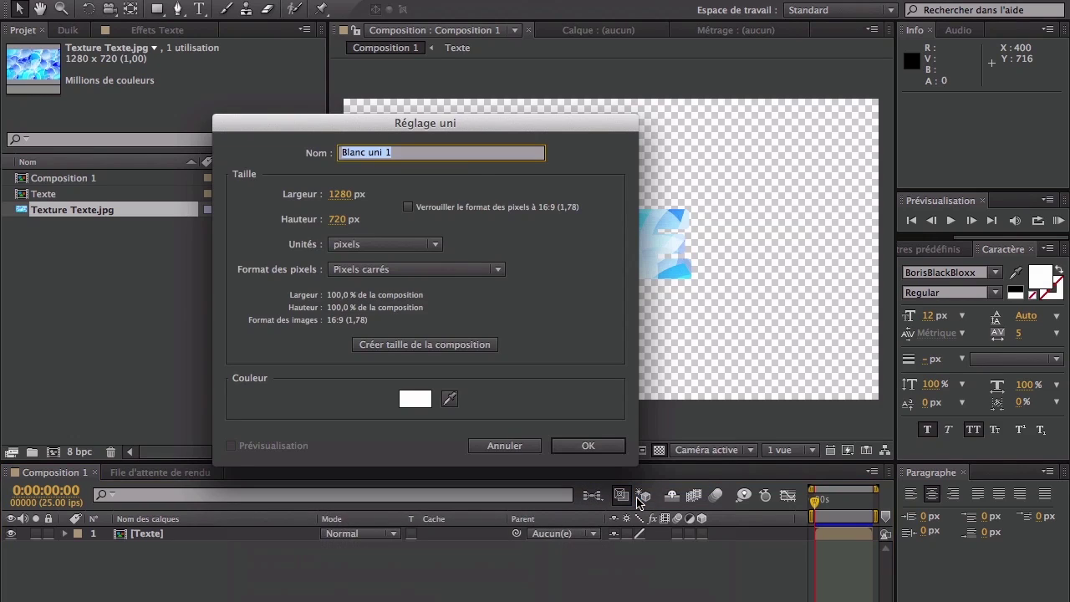
{"action": "type", "text": "B"}
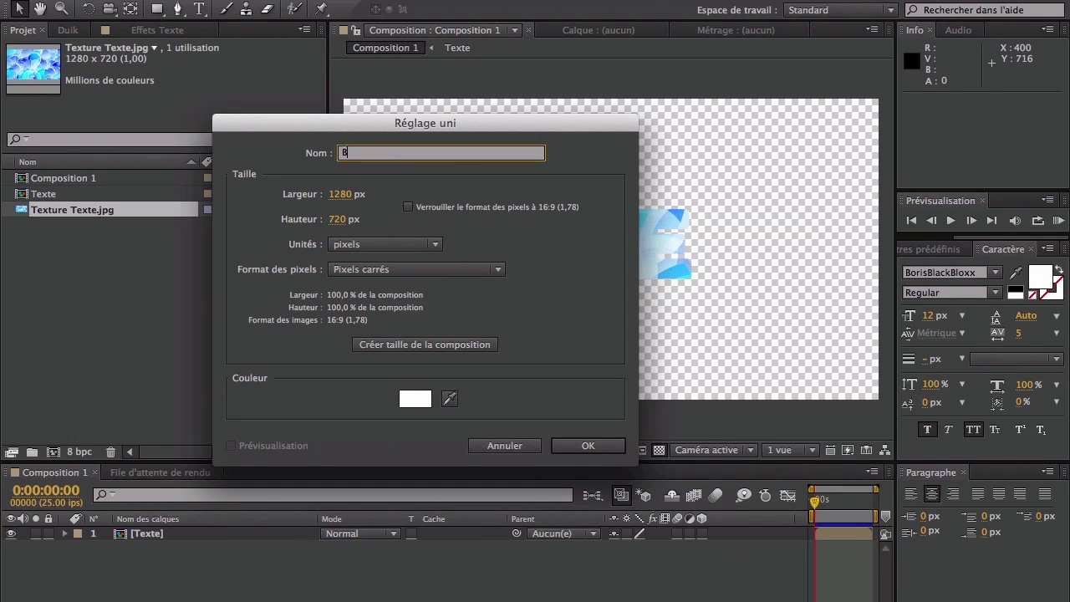
{"action": "type", "text": "ackground"}
{"action": "key", "text": "Return"}
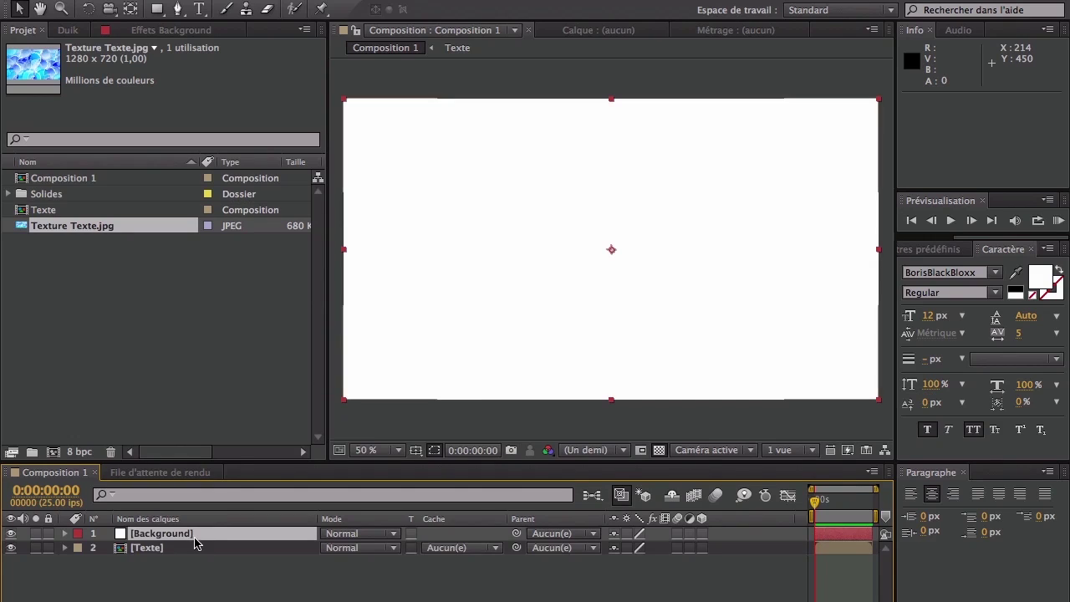
{"action": "left_click_drag", "start_coordinate": [194, 543], "coordinate": [201, 580]}
{"action": "left_click", "coordinate": [389, 52]}
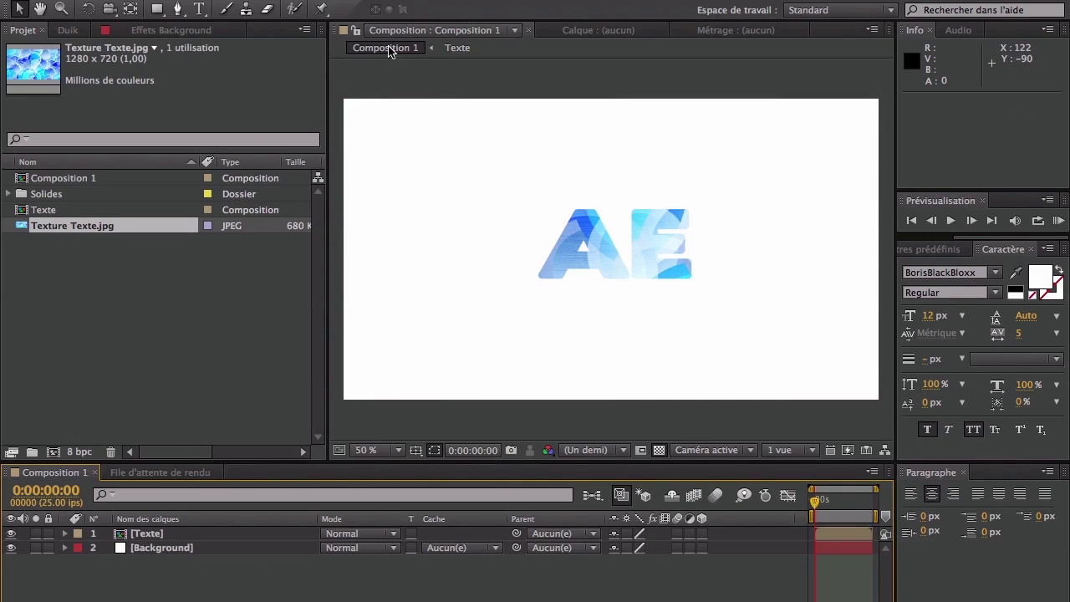
Step: Show source names in the layer list and add a white solid at composition size above the Texte layer
{"action": "left_click", "coordinate": [167, 518]}
{"action": "left_click", "coordinate": [153, 536]}
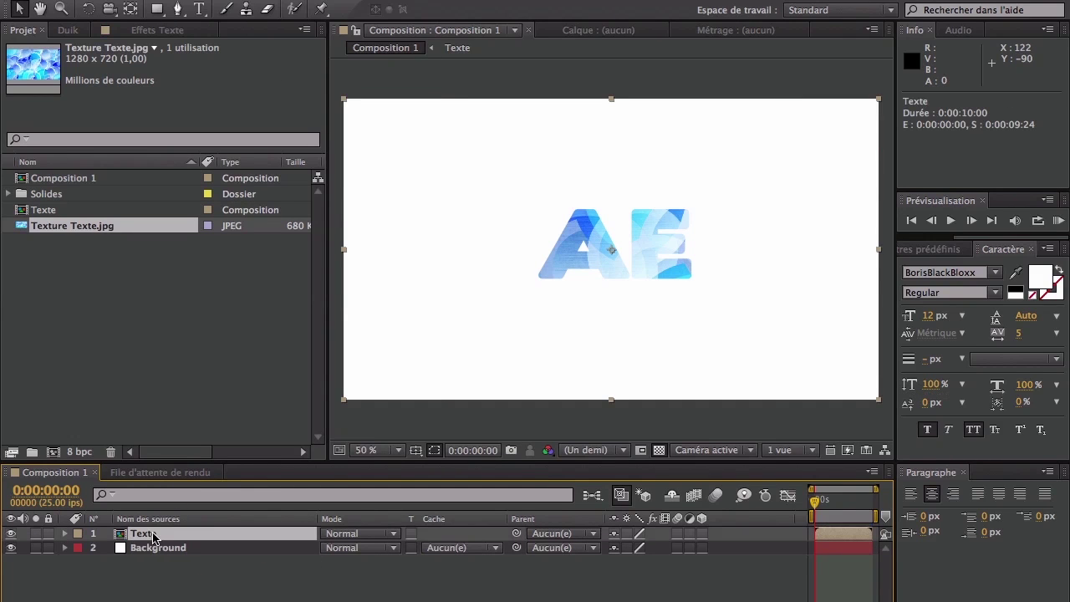
{"action": "left_click", "coordinate": [342, 0]}
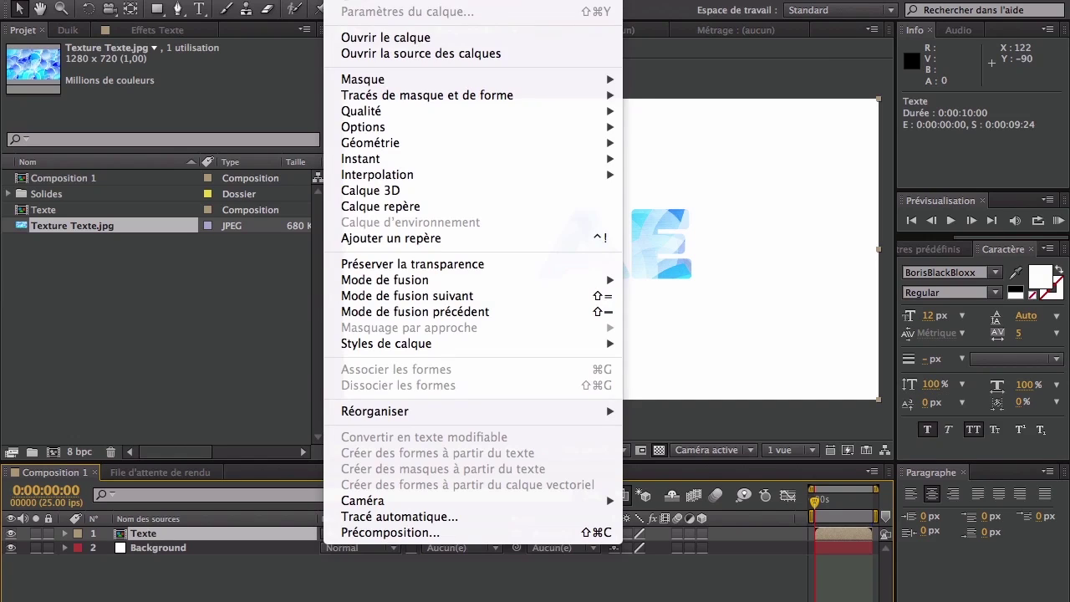
{"action": "mouse_move", "coordinate": [435, 0]}
{"action": "left_click", "coordinate": [780, 23]}
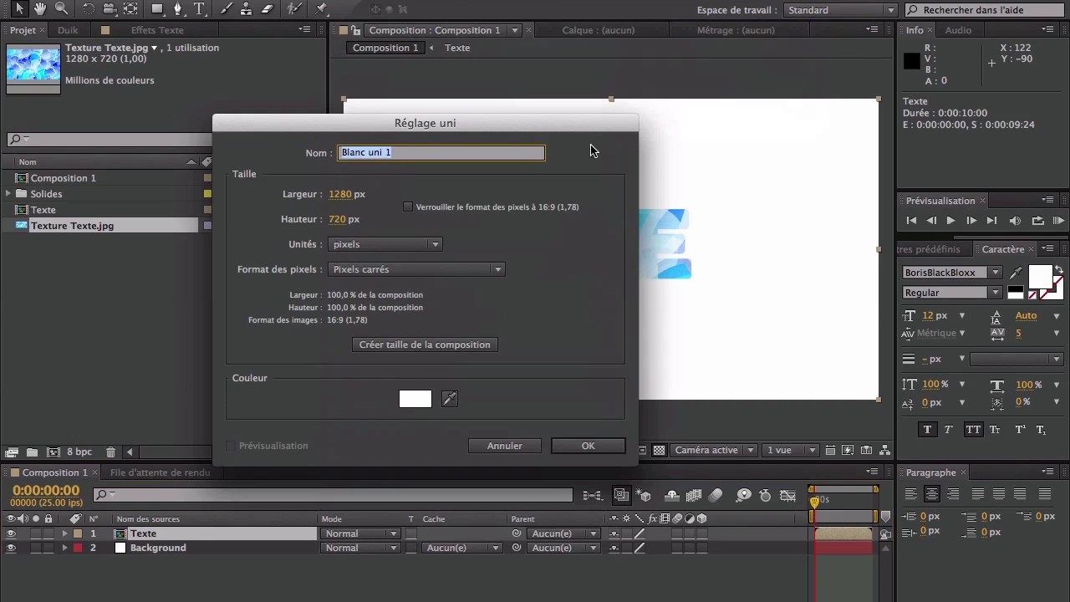
{"action": "left_click", "coordinate": [446, 344]}
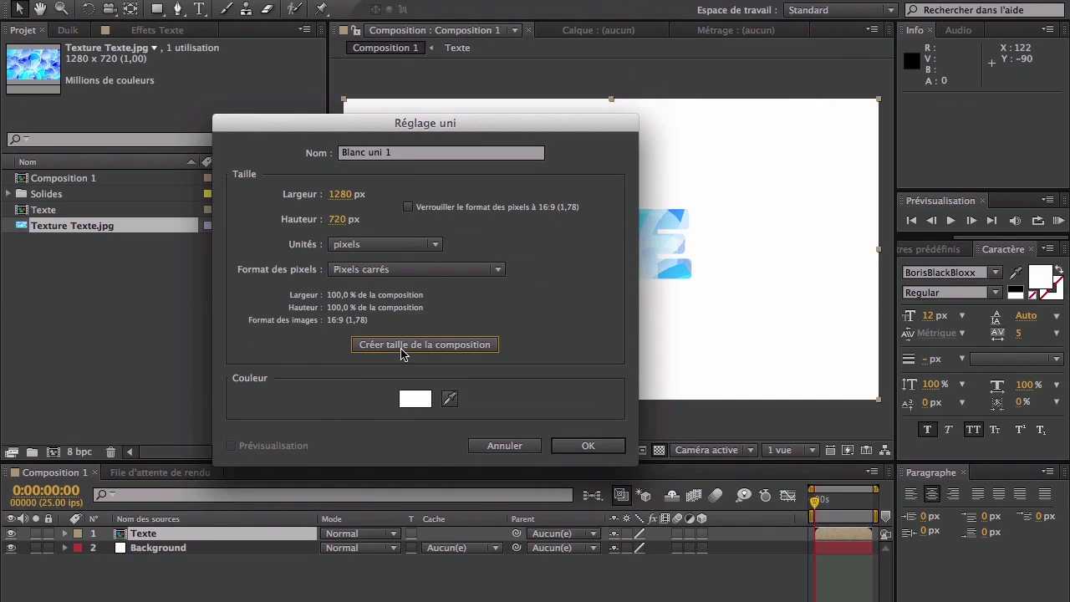
{"action": "left_click", "coordinate": [588, 445]}
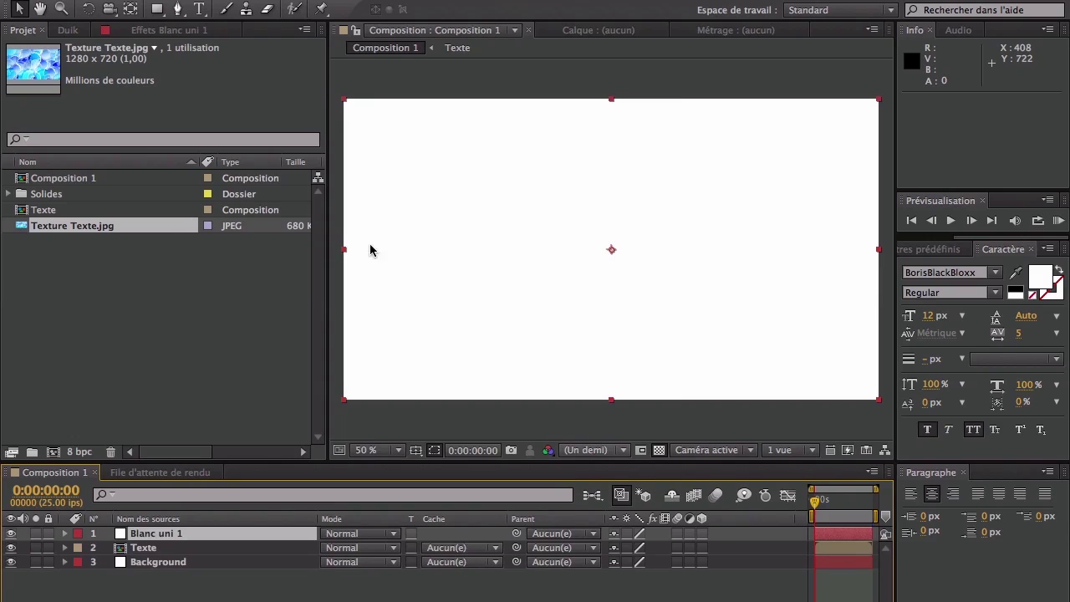
Step: Apply the Trapcode Particular effect to the Blanc uni 1 solid and set its emitter type to Layer Grid
{"action": "left_click", "coordinate": [389, 0]}
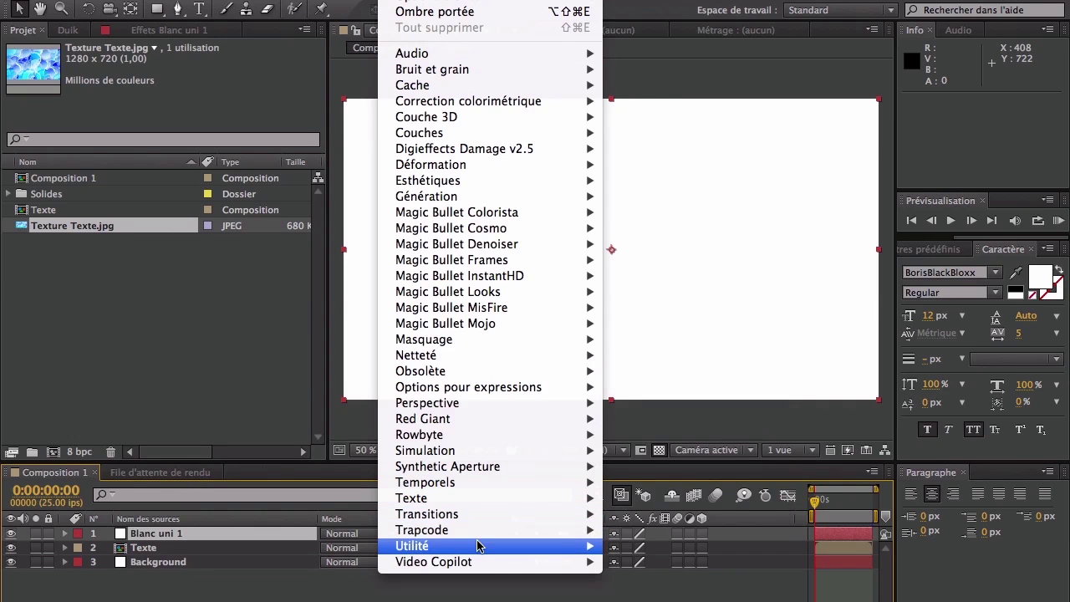
{"action": "mouse_move", "coordinate": [481, 532]}
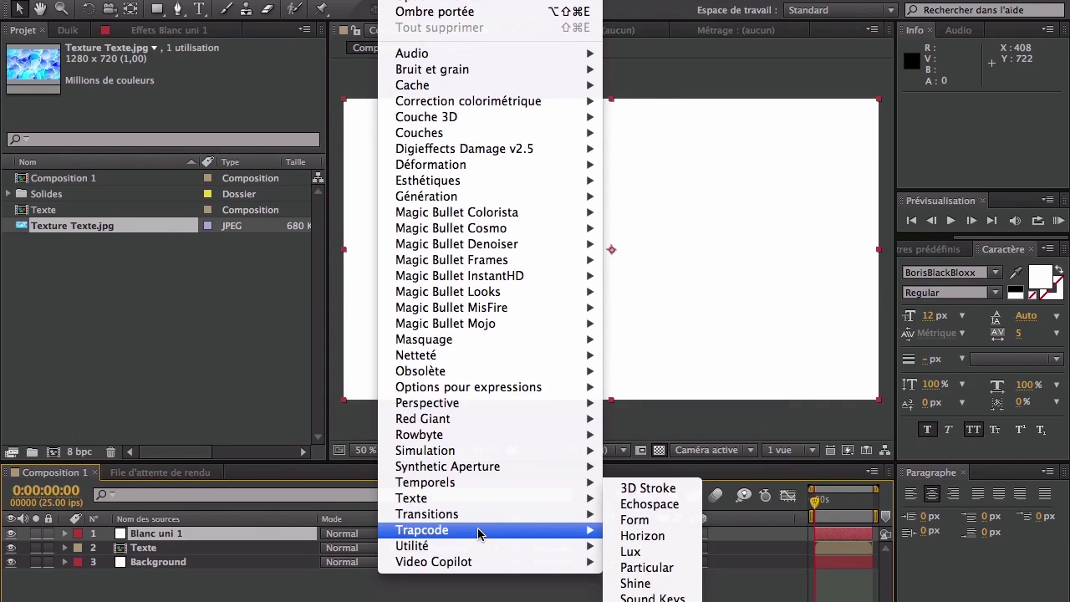
{"action": "left_click", "coordinate": [660, 567]}
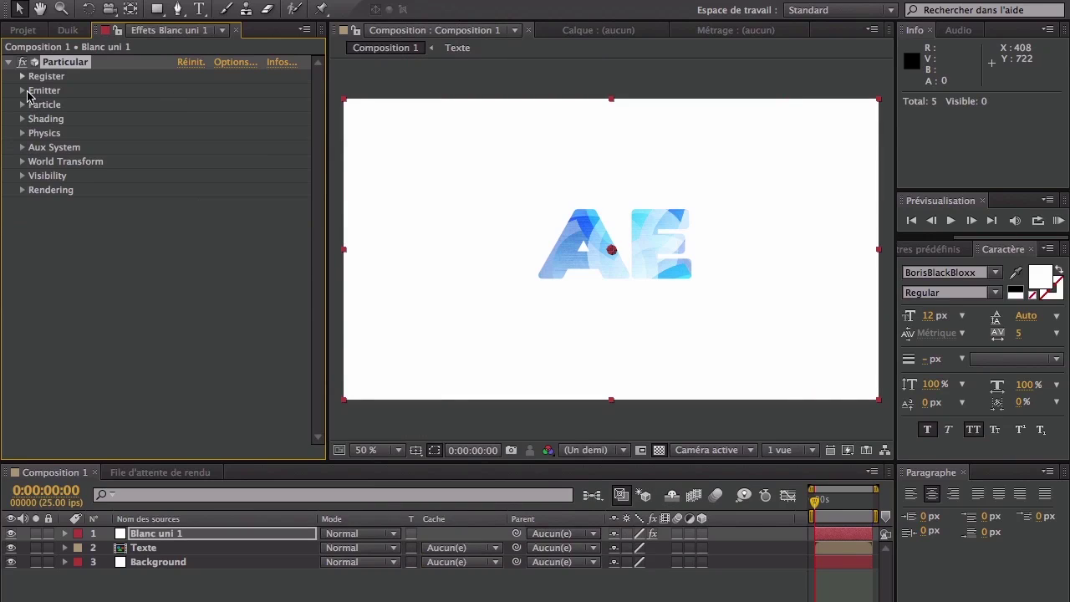
{"action": "left_click", "coordinate": [23, 90]}
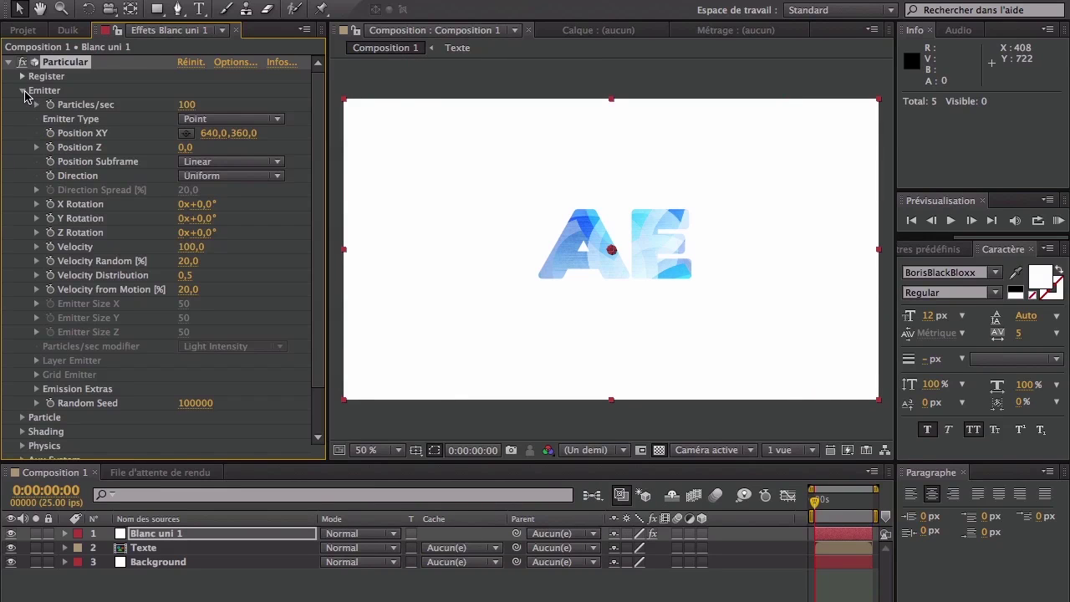
{"action": "left_click", "coordinate": [236, 120]}
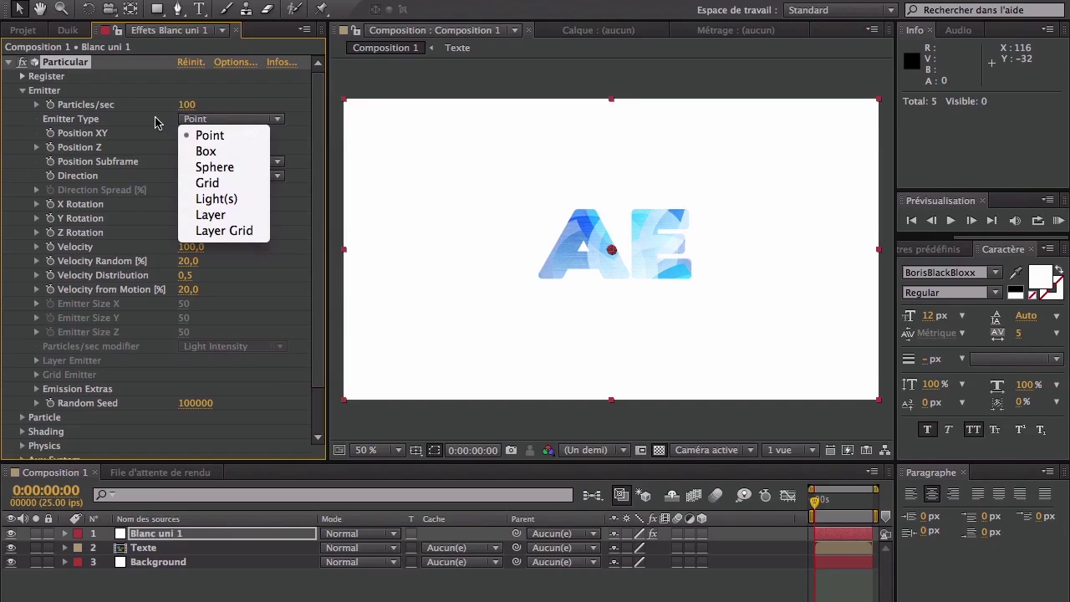
{"action": "left_click", "coordinate": [239, 232]}
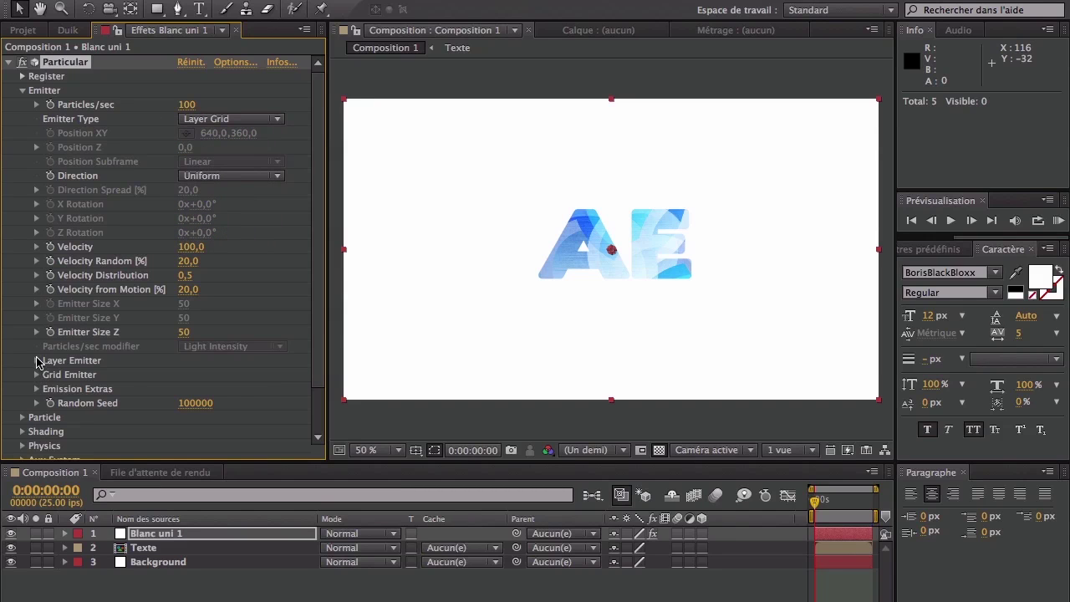
Step: Make the Texte layer 3D and assign it as the Layer Emitter source in Blanc uni 1's Particular effect
{"action": "left_click", "coordinate": [36, 360]}
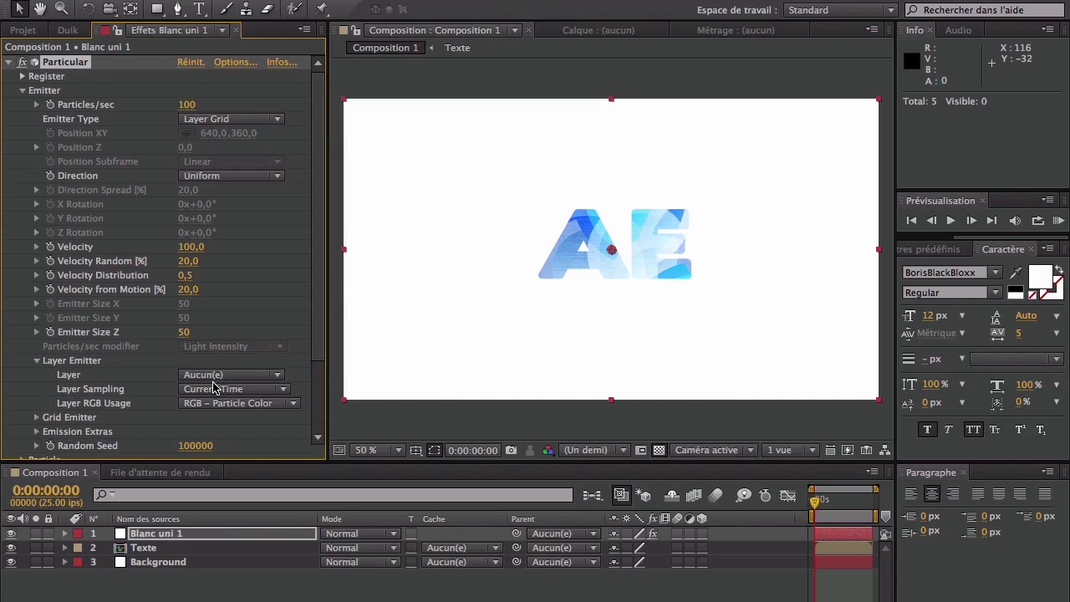
{"action": "left_click", "coordinate": [205, 549]}
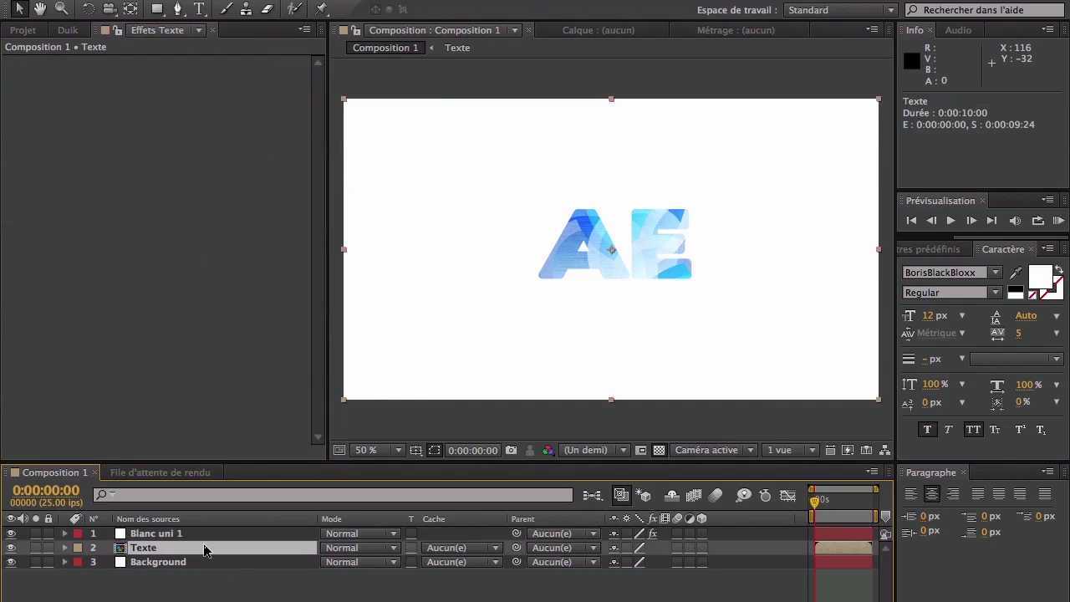
{"action": "left_click", "coordinate": [706, 585]}
{"action": "left_click", "coordinate": [701, 547]}
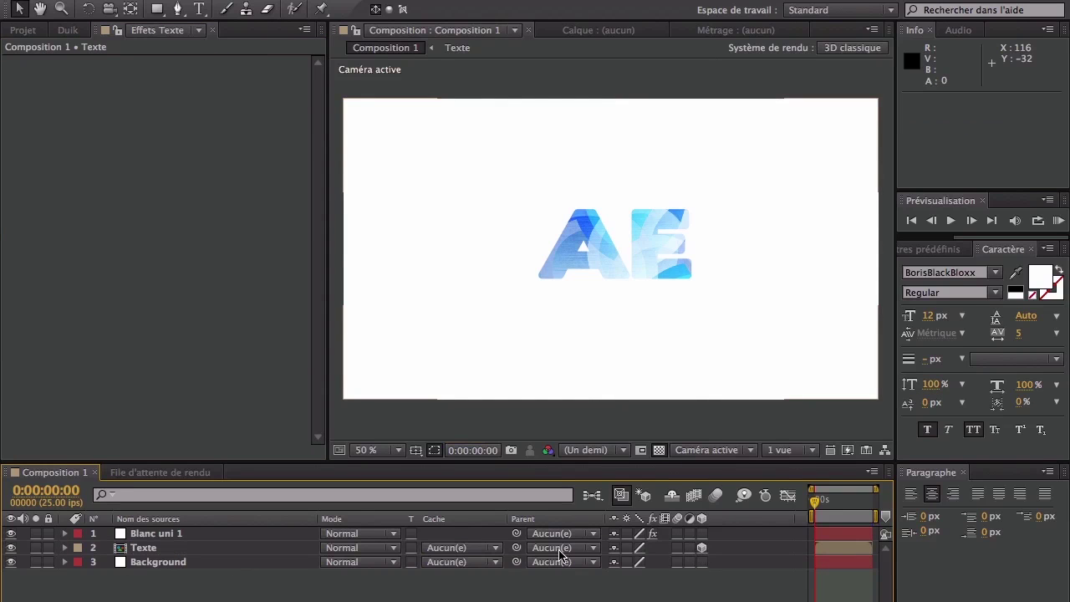
{"action": "left_click", "coordinate": [134, 548]}
{"action": "left_click", "coordinate": [146, 534]}
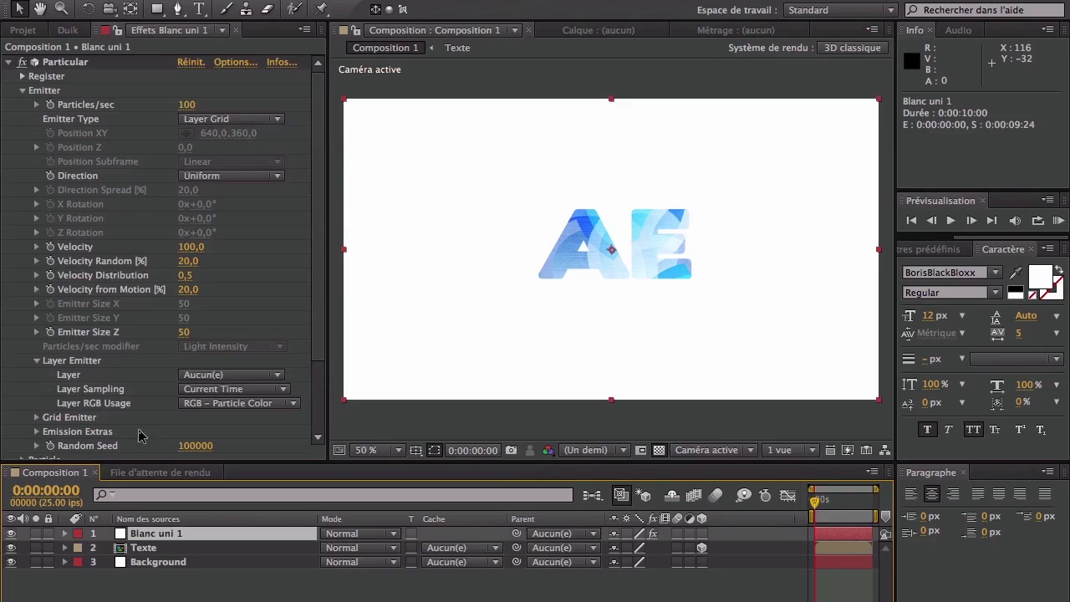
{"action": "left_click", "coordinate": [209, 375]}
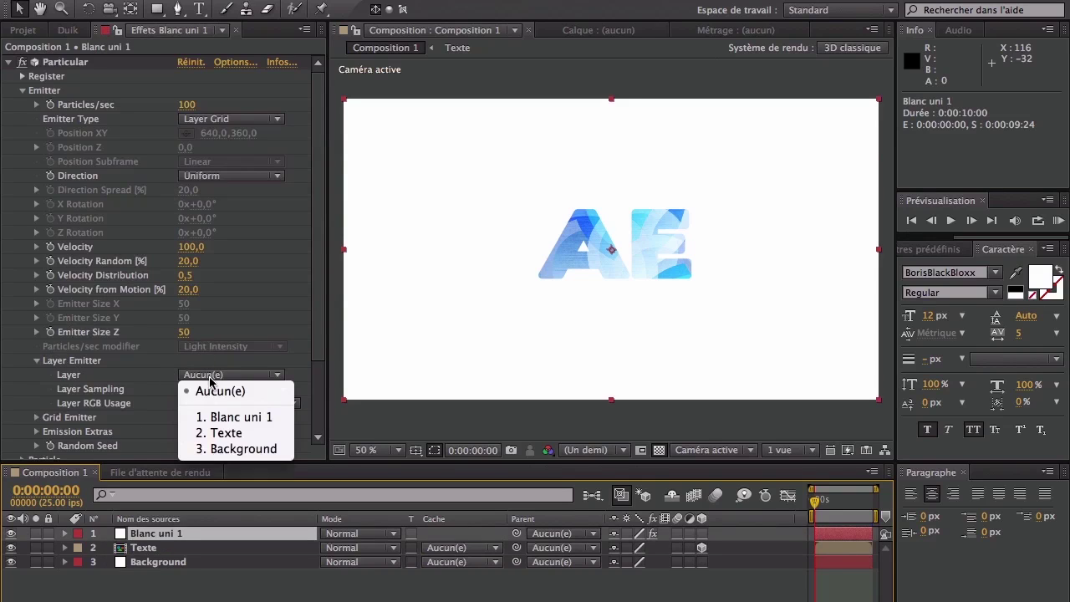
{"action": "left_click", "coordinate": [215, 434]}
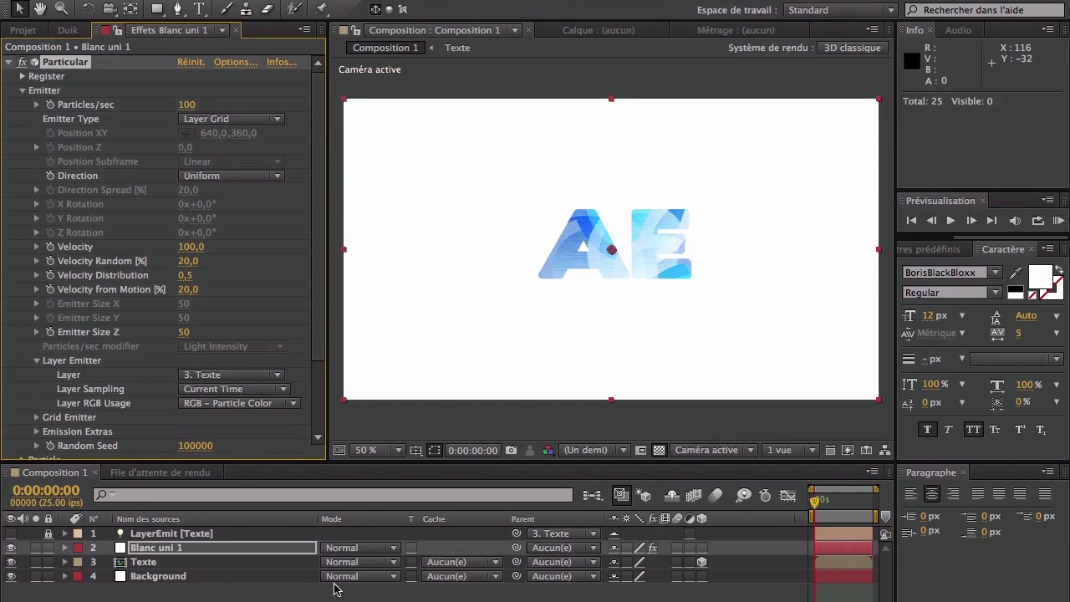
Step: Hide the Texte layer and preview the emitted particles in the composition
{"action": "left_click", "coordinate": [11, 561]}
{"action": "key", "text": "space"}
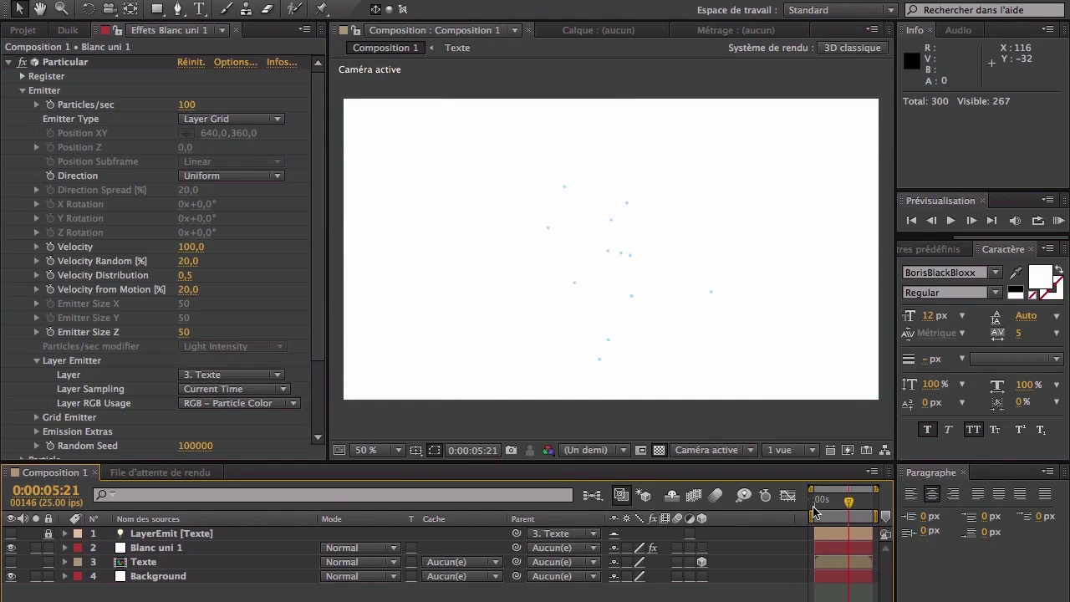
{"action": "key", "text": "space"}
Step: Preview the particles up to 0:00:02:14 and try 805 Particles in X in the Grid Emitter settings
{"action": "scroll", "coordinate": [203, 444], "scroll_direction": "down", "scroll_amount": 3}
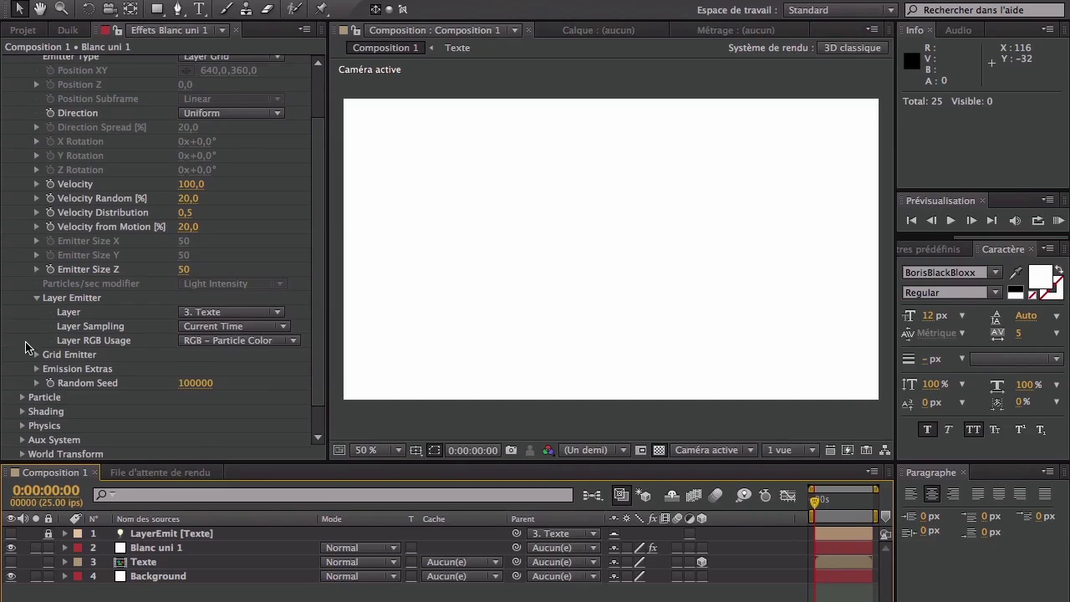
{"action": "left_click", "coordinate": [36, 355]}
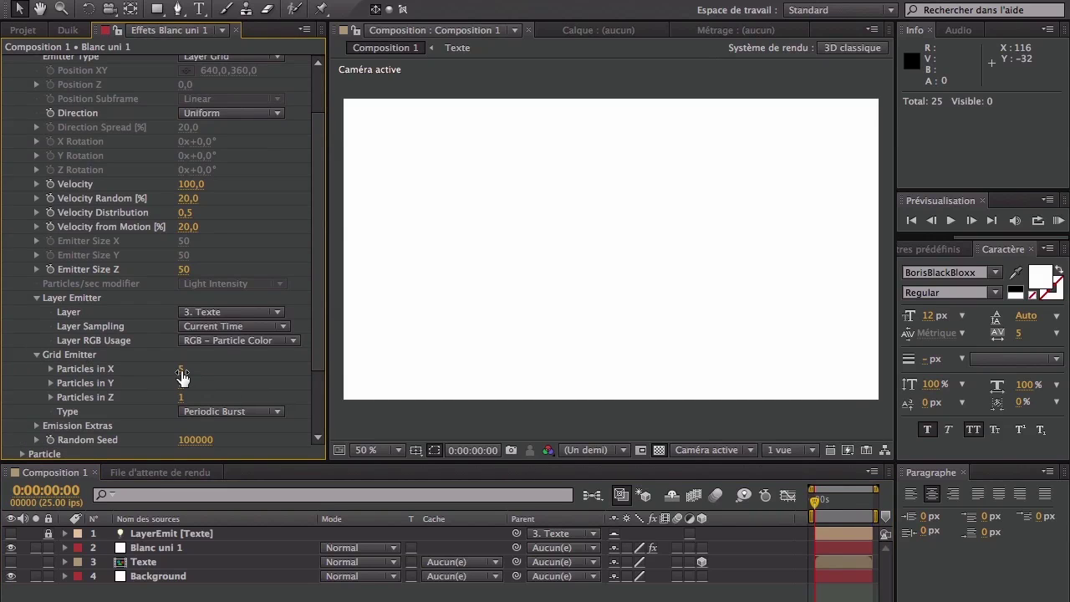
{"action": "key", "text": "space"}
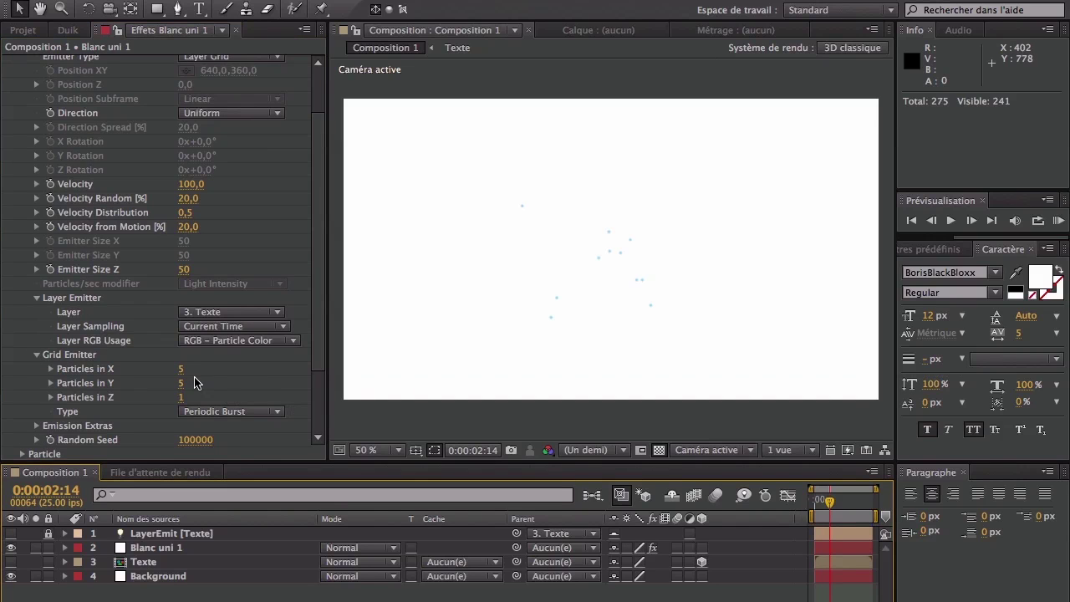
{"action": "left_click_drag", "start_coordinate": [181, 369], "coordinate": [245, 372]}
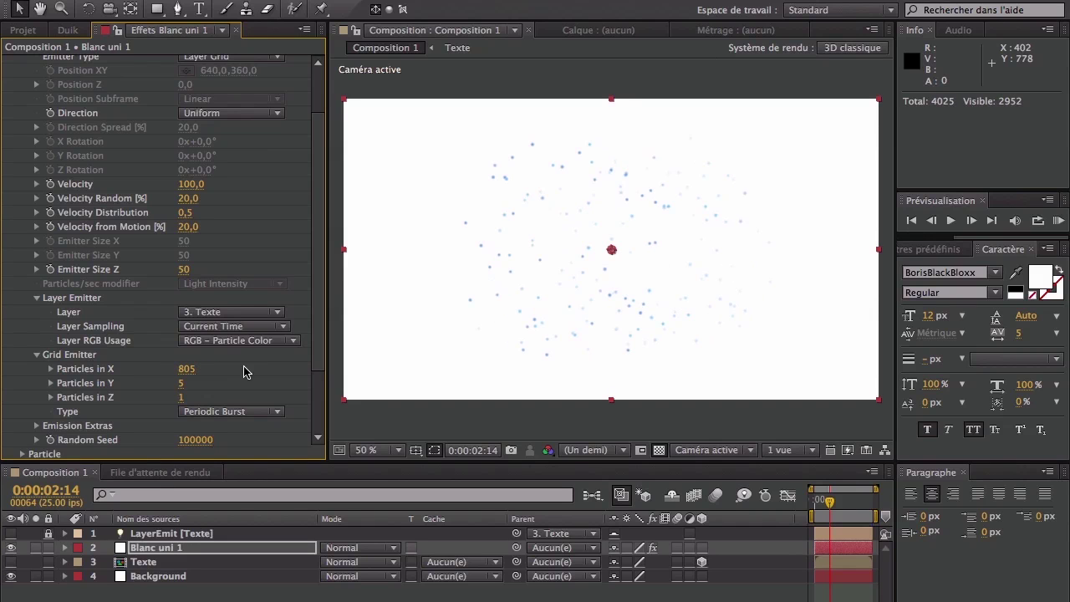
Step: Set the emitter's Velocity, Velocity Random, Velocity Distribution and Velocity from Motion to 0
{"action": "scroll", "coordinate": [243, 371], "scroll_direction": "up", "scroll_amount": 3}
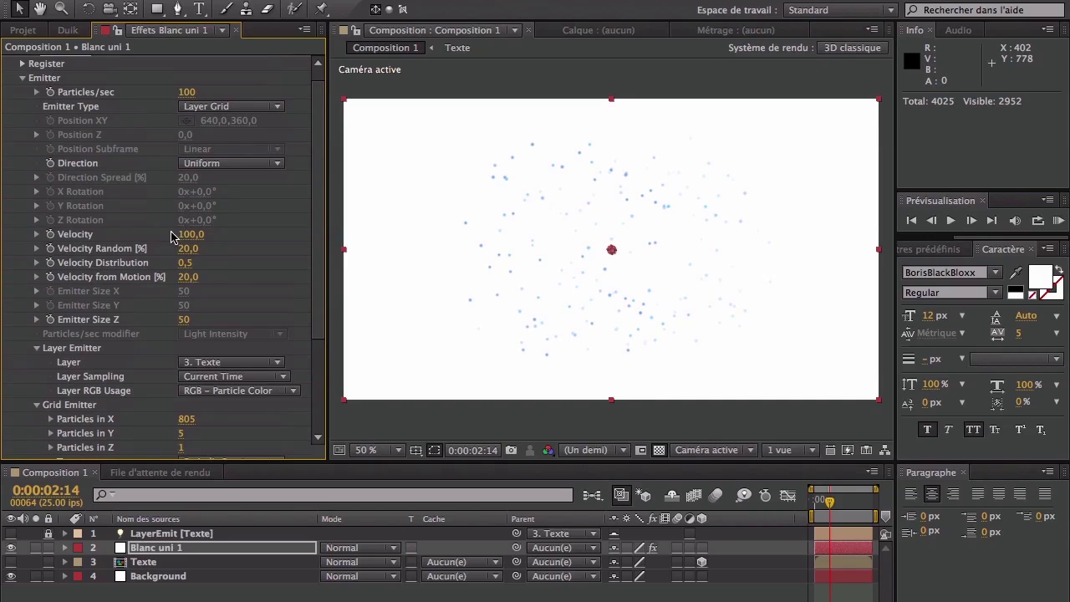
{"action": "left_click", "coordinate": [192, 235]}
{"action": "type", "text": "0"}
{"action": "left_click", "coordinate": [188, 249]}
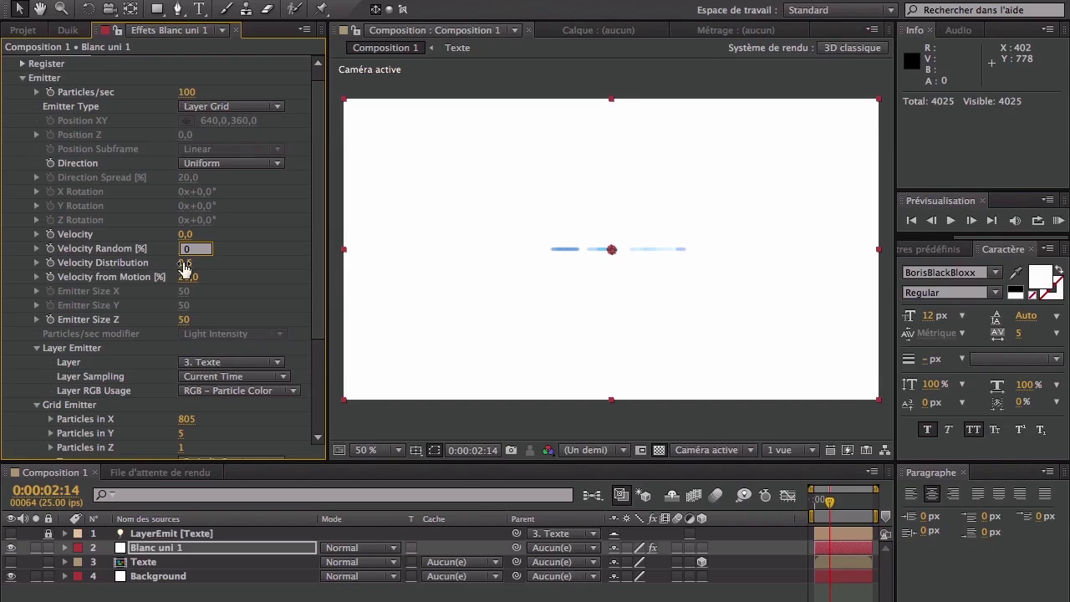
{"action": "left_click", "coordinate": [184, 263]}
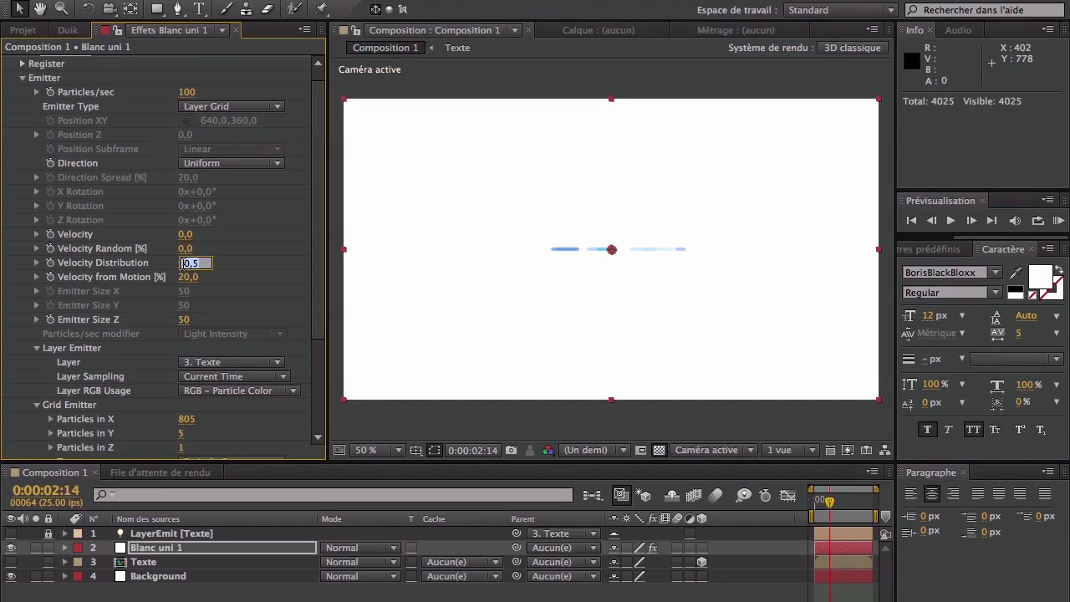
{"action": "left_click", "coordinate": [186, 277]}
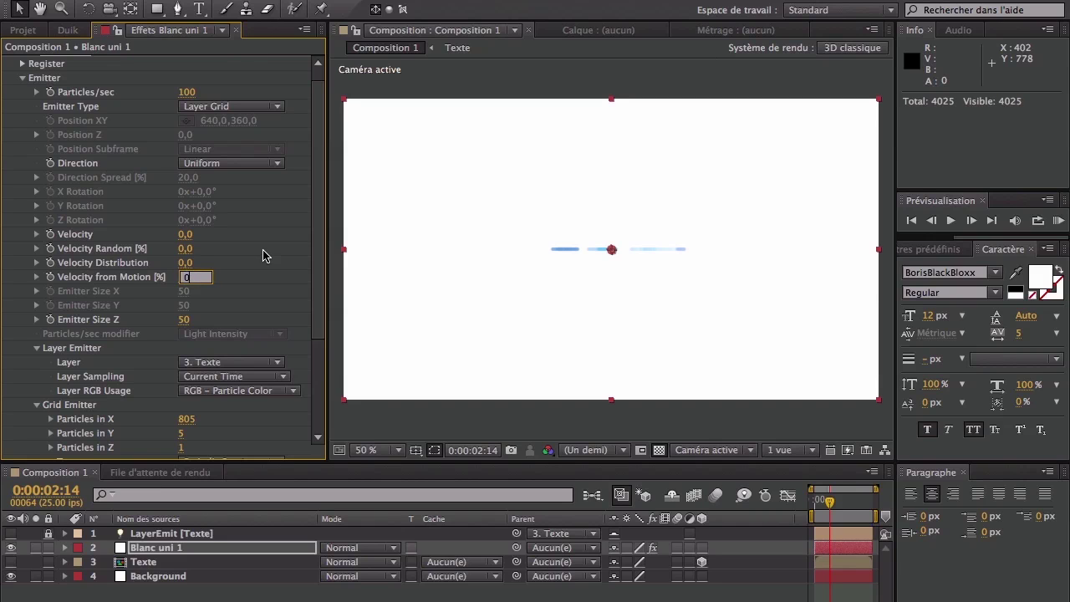
{"action": "type", "text": "0"}
{"action": "key", "text": "Return"}
Step: Set the Grid Emitter to 200 particles in X, 75 in Y and 5 in Z
{"action": "scroll", "coordinate": [263, 255], "scroll_direction": "down", "scroll_amount": 3}
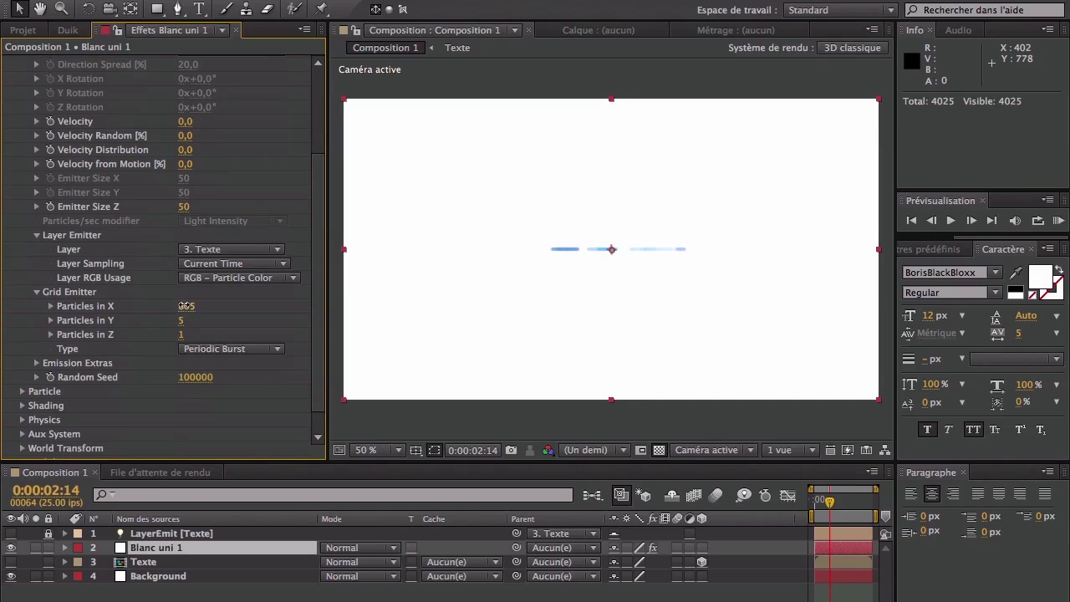
{"action": "mouse_move", "coordinate": [182, 306]}
{"action": "left_mouse_down"}
{"action": "mouse_move", "coordinate": [135, 318]}
{"action": "mouse_move", "coordinate": [185, 320]}
{"action": "left_mouse_up"}
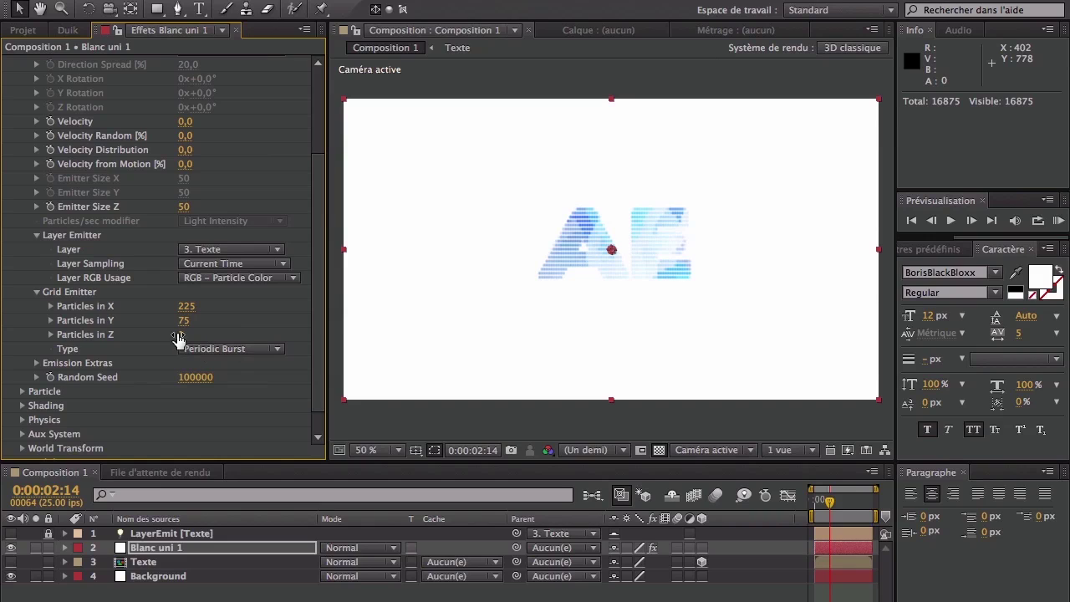
{"action": "left_click", "coordinate": [181, 335]}
{"action": "key", "text": "Return"}
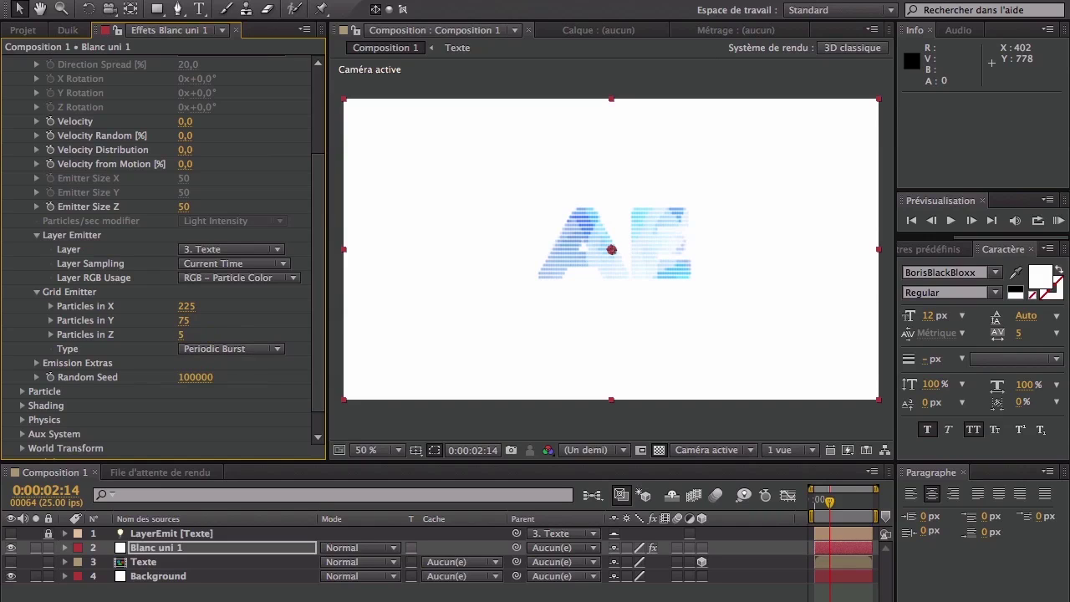
{"action": "left_click", "coordinate": [185, 307]}
{"action": "type", "text": "200"}
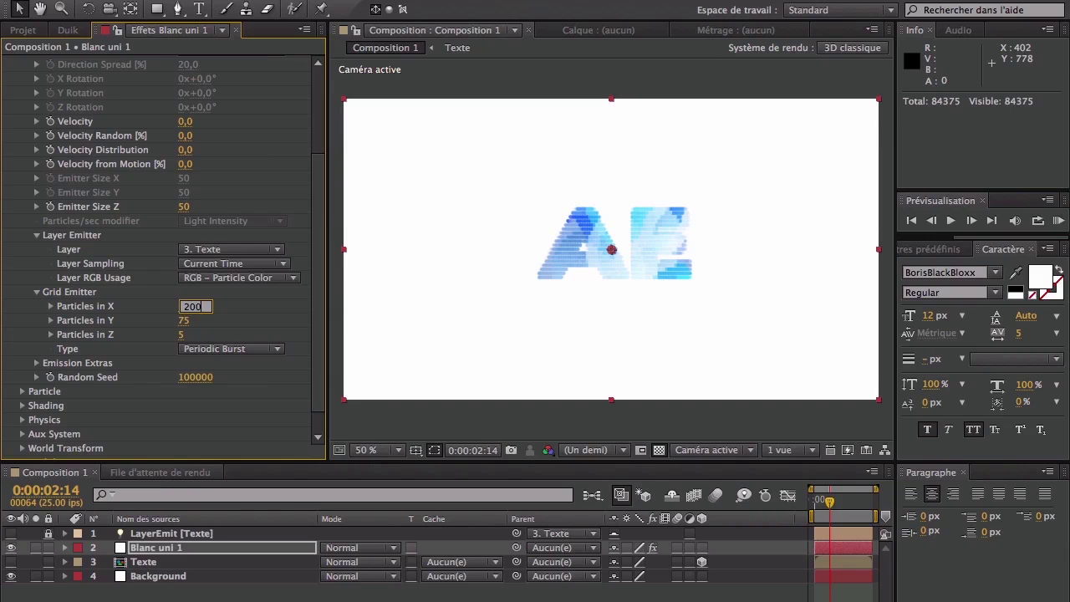
{"action": "key", "text": "Return"}
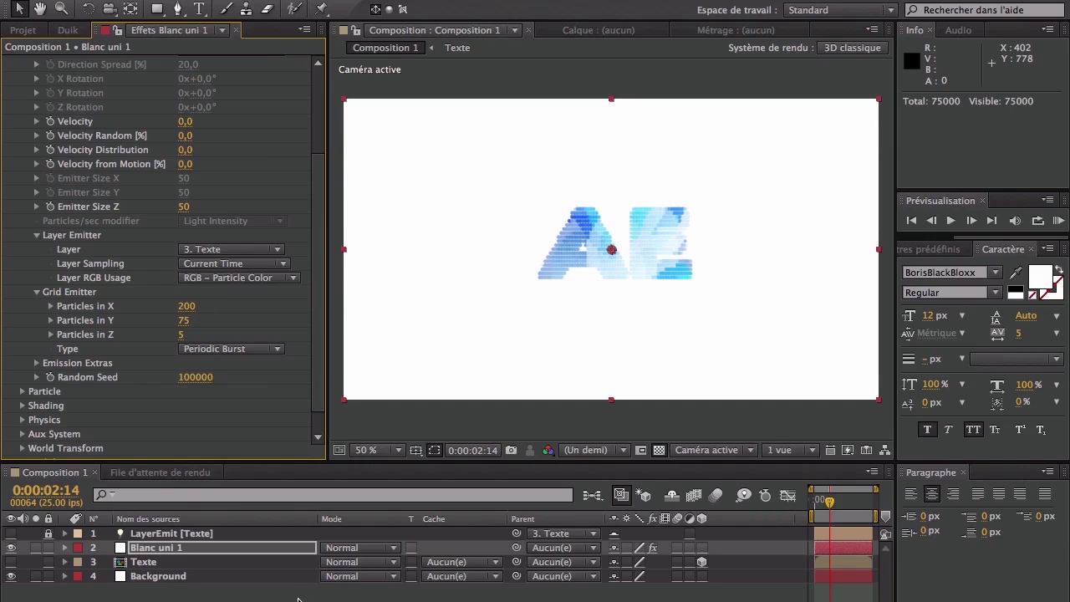
Step: Preview the particle text near the beginning of the composition and return to the first frame
{"action": "left_click", "coordinate": [297, 598]}
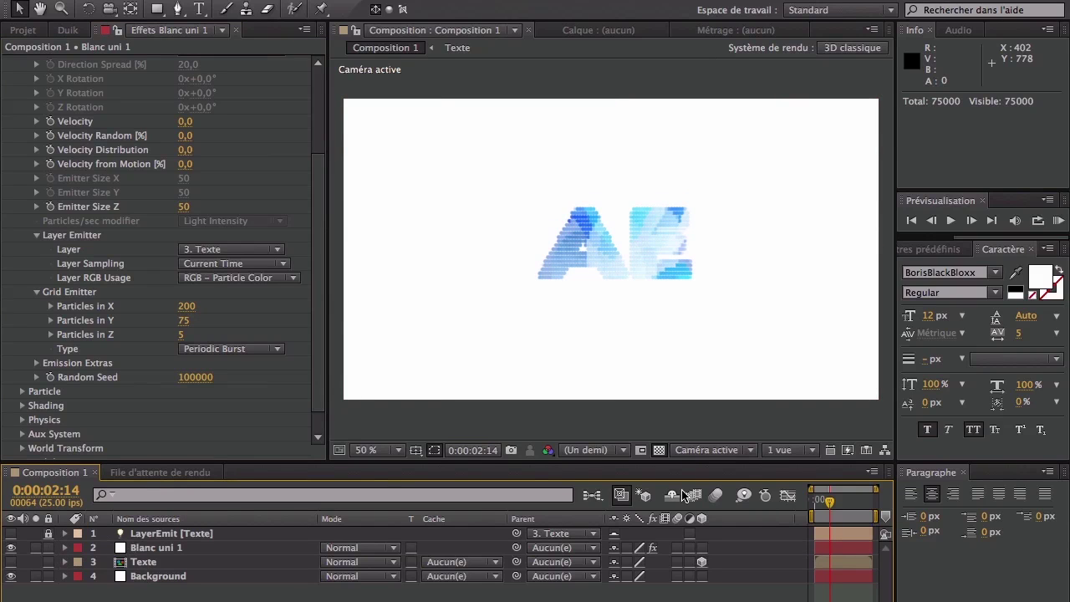
{"action": "left_click", "coordinate": [817, 500]}
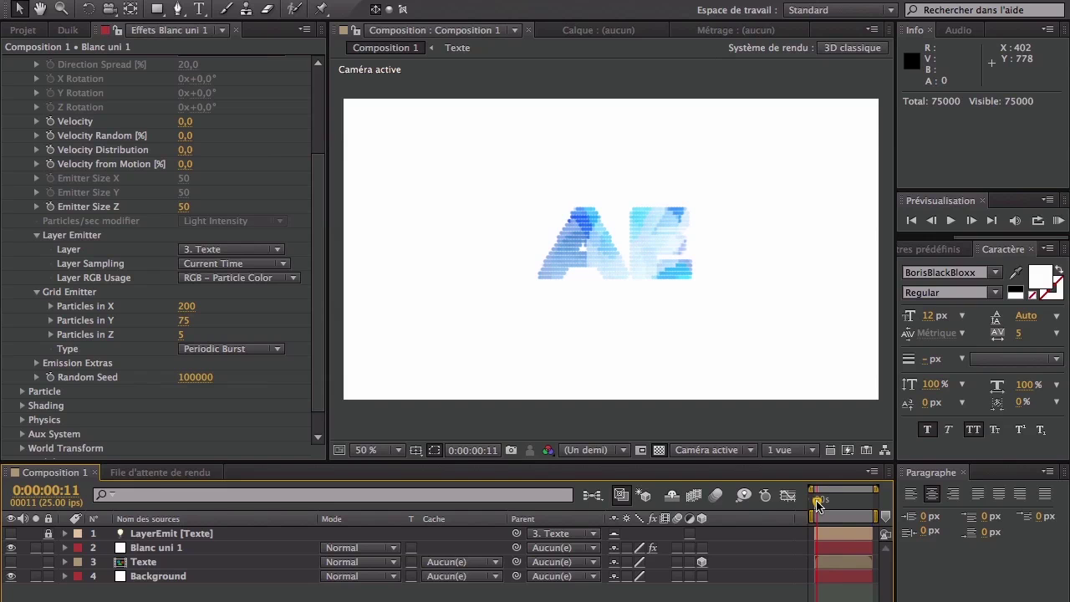
{"action": "key", "text": "KP_0"}
{"action": "scroll", "coordinate": [92, 348], "scroll_direction": "up", "scroll_amount": 3}
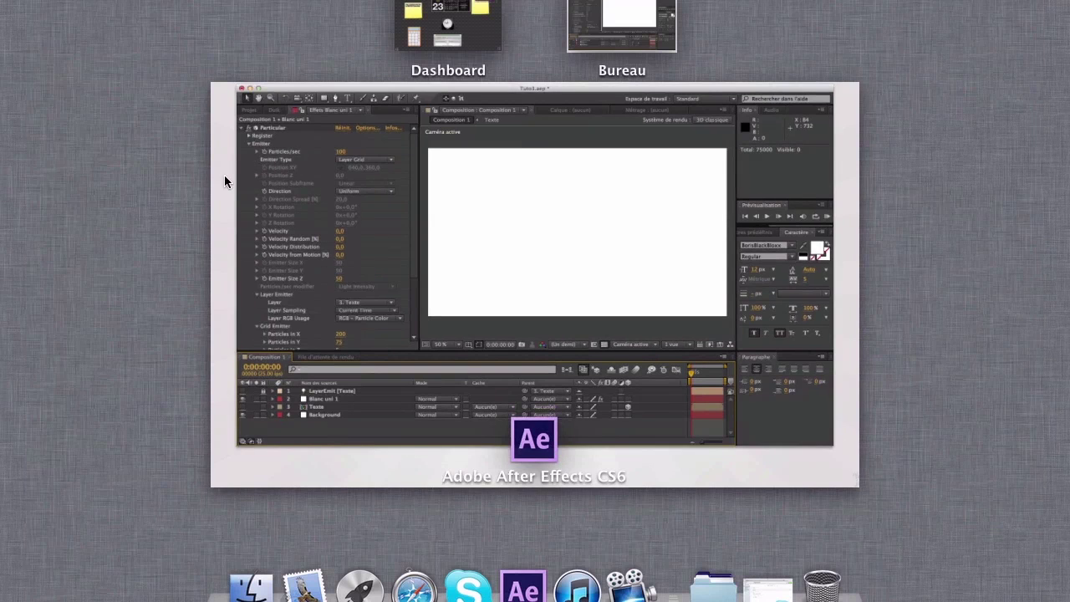
{"action": "left_click", "coordinate": [224, 175]}
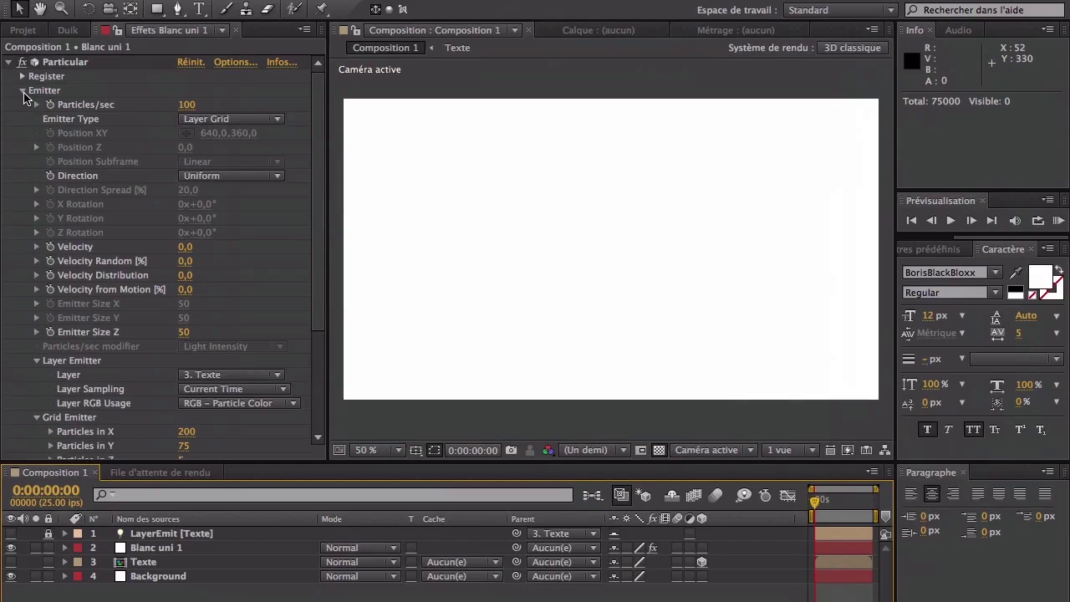
Step: Keyframe the emitter's Particles/sec at 100 on frame 0 and at 0 on 0:00:00:04, and preview from the start
{"action": "left_click", "coordinate": [22, 91]}
{"action": "left_click", "coordinate": [21, 91]}
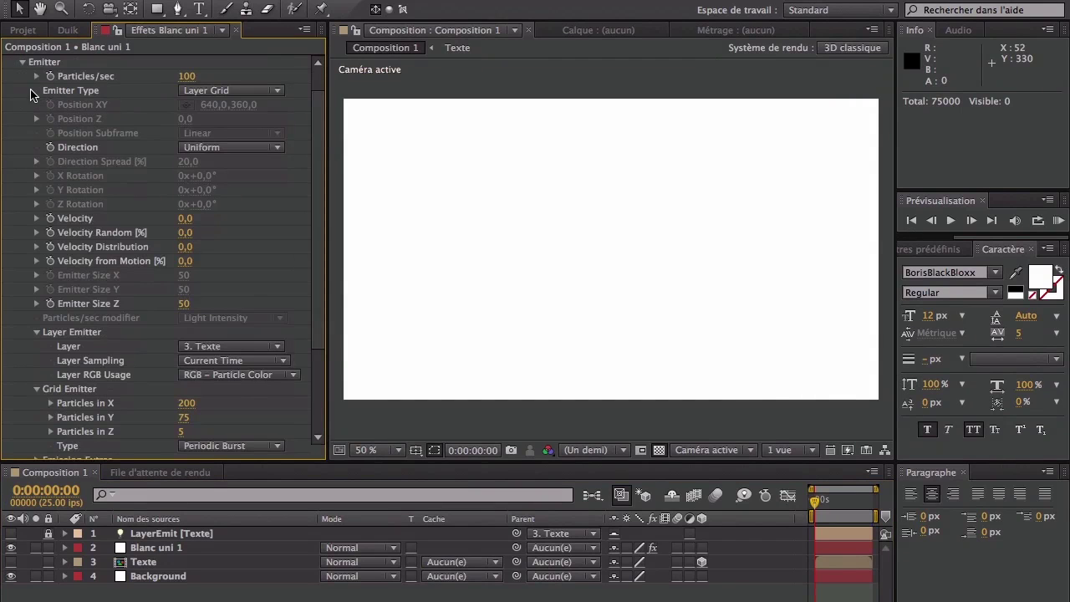
{"action": "left_click", "coordinate": [36, 119]}
{"action": "left_click", "coordinate": [36, 119]}
{"action": "left_click", "coordinate": [52, 88]}
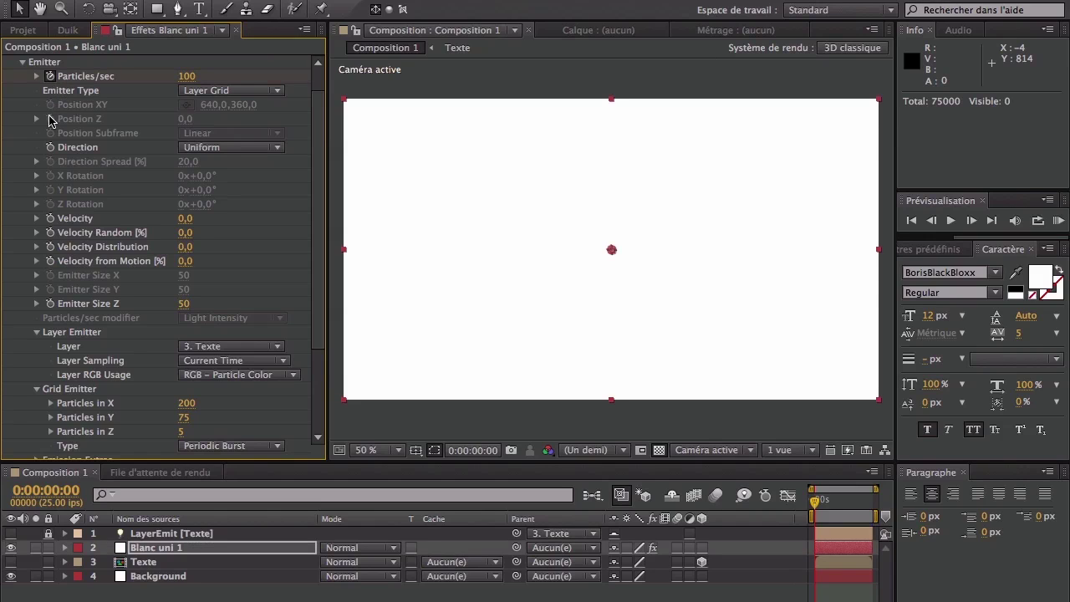
{"action": "key", "text": "space"}
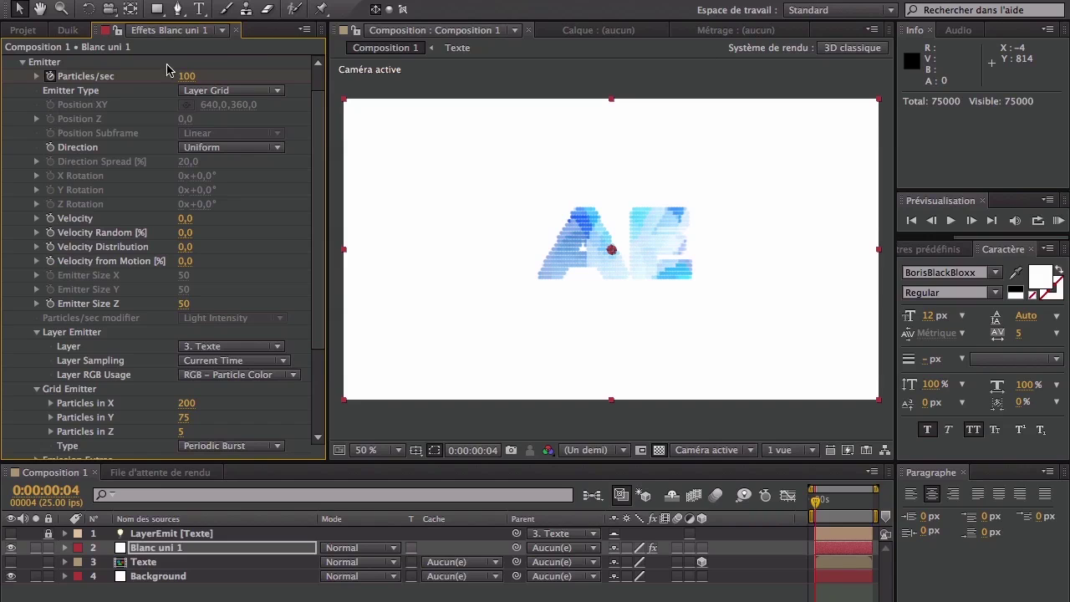
{"action": "left_click", "coordinate": [191, 77]}
{"action": "type", "text": "0"}
{"action": "key", "text": "Return"}
{"action": "left_click", "coordinate": [301, 592]}
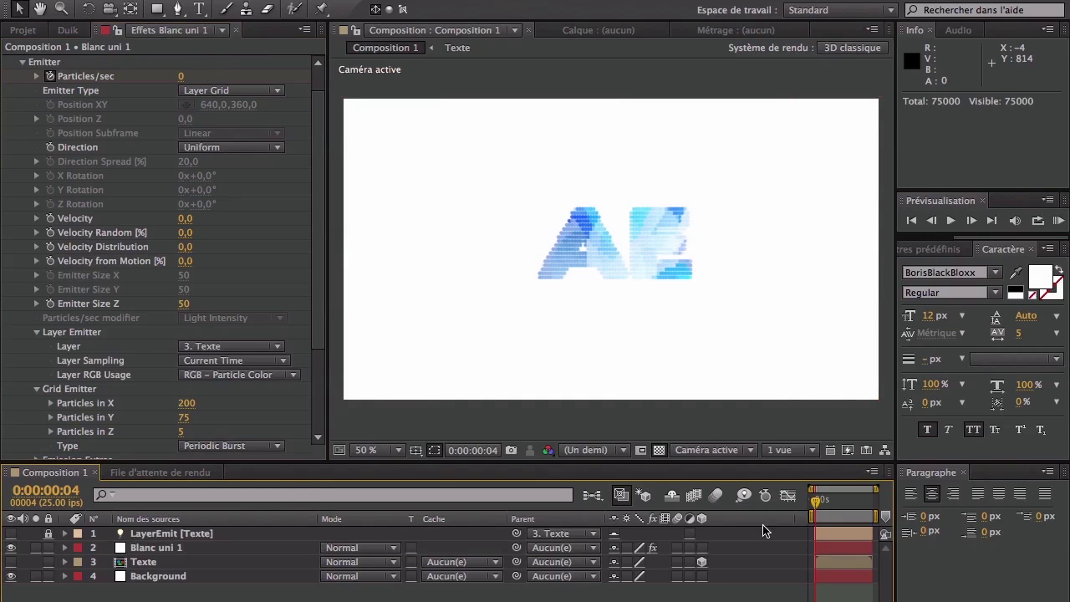
{"action": "left_click", "coordinate": [816, 501]}
{"action": "key", "text": "space"}
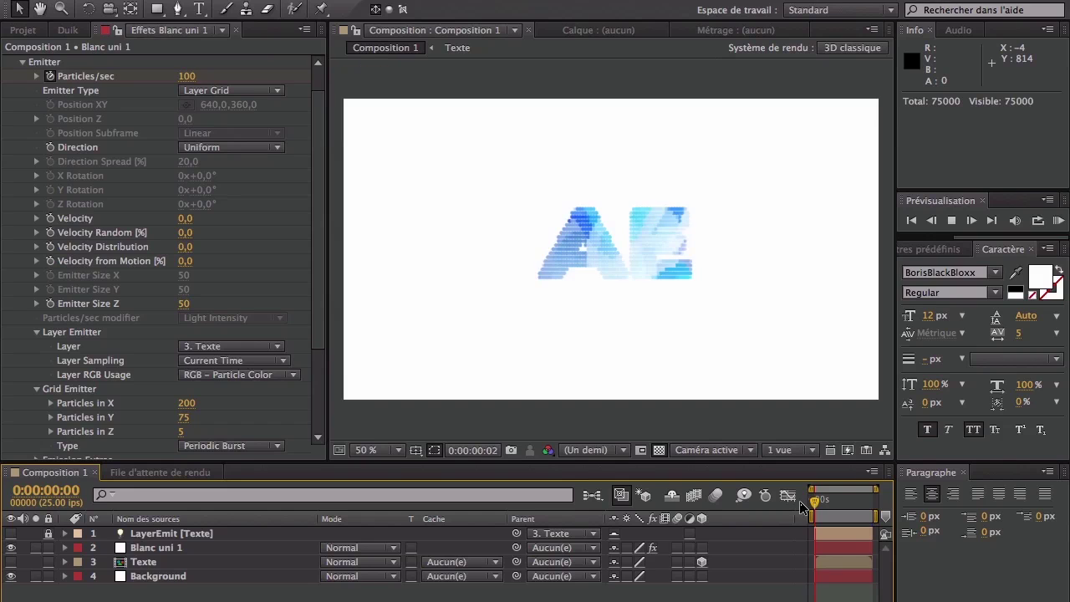
Step: Return to the first frame and reveal the Turbulence Field settings under Particular's Air physics
{"action": "left_click", "coordinate": [815, 501]}
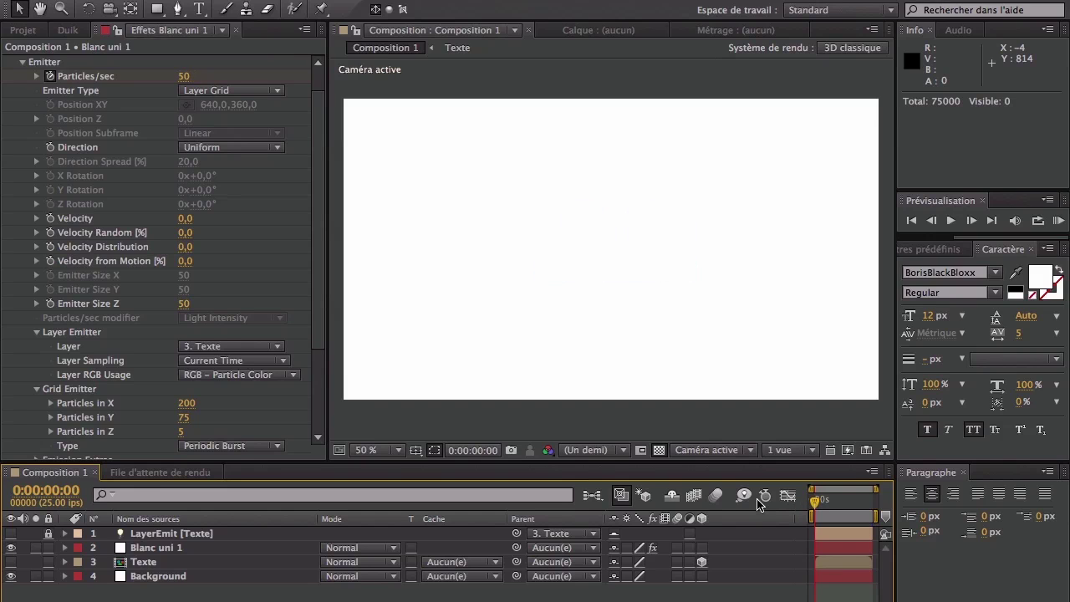
{"action": "left_click", "coordinate": [20, 64]}
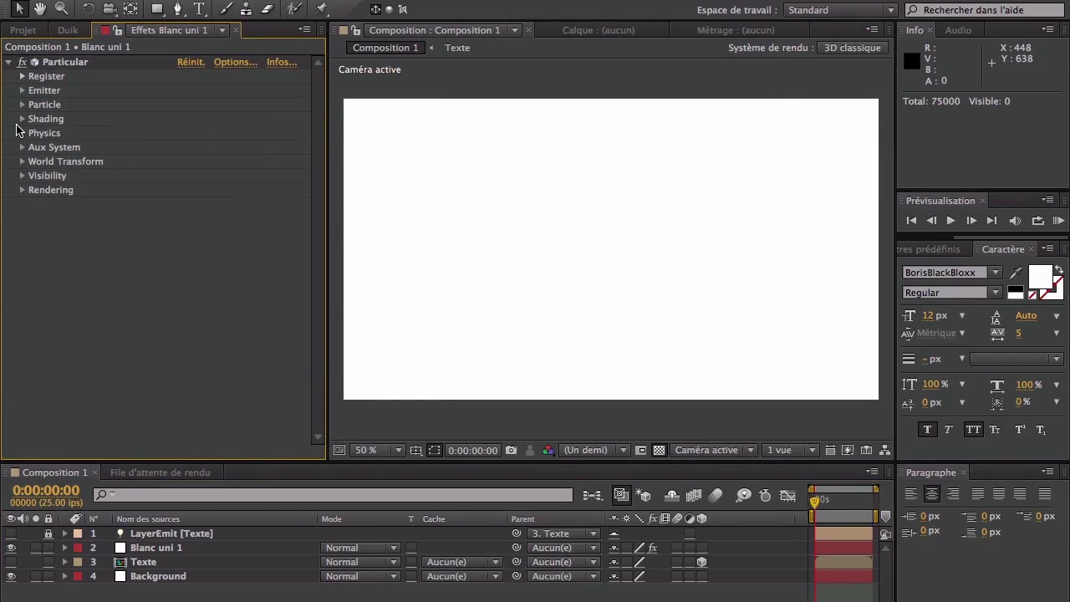
{"action": "left_click", "coordinate": [22, 134]}
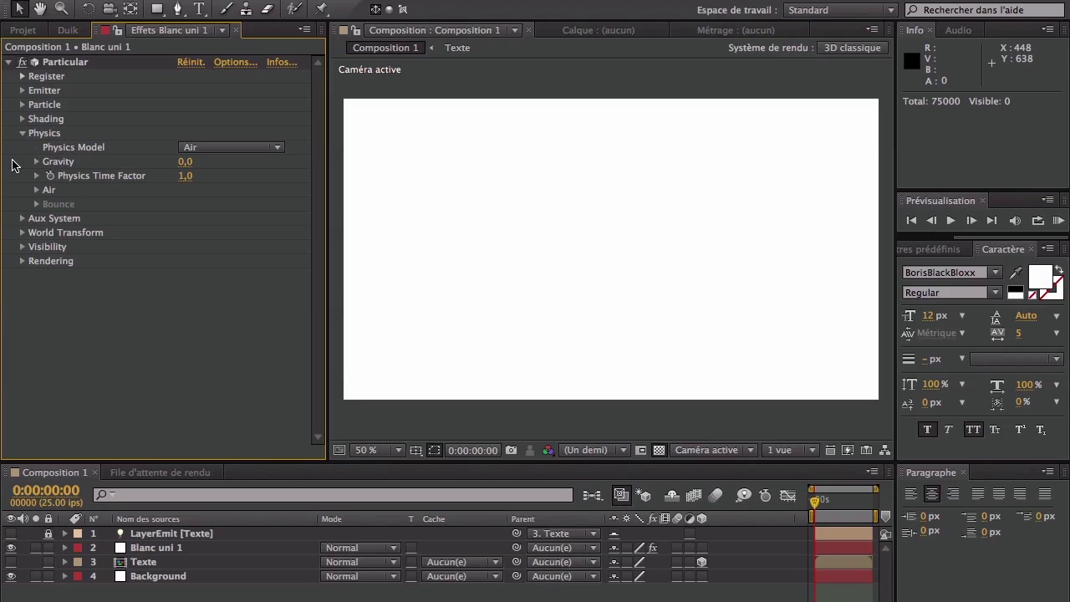
{"action": "left_click", "coordinate": [36, 190]}
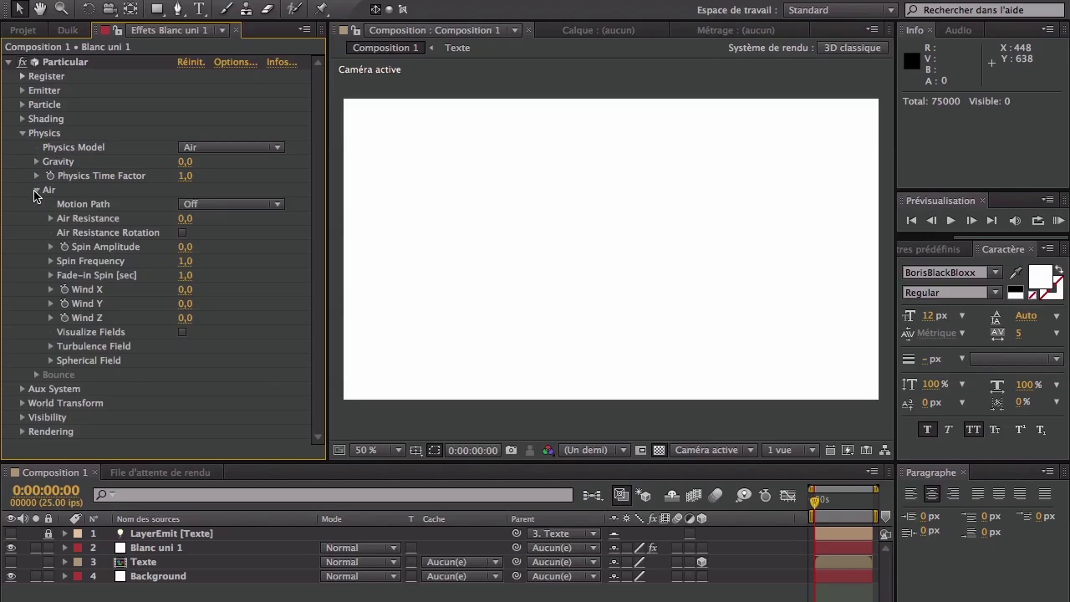
{"action": "left_click", "coordinate": [49, 347]}
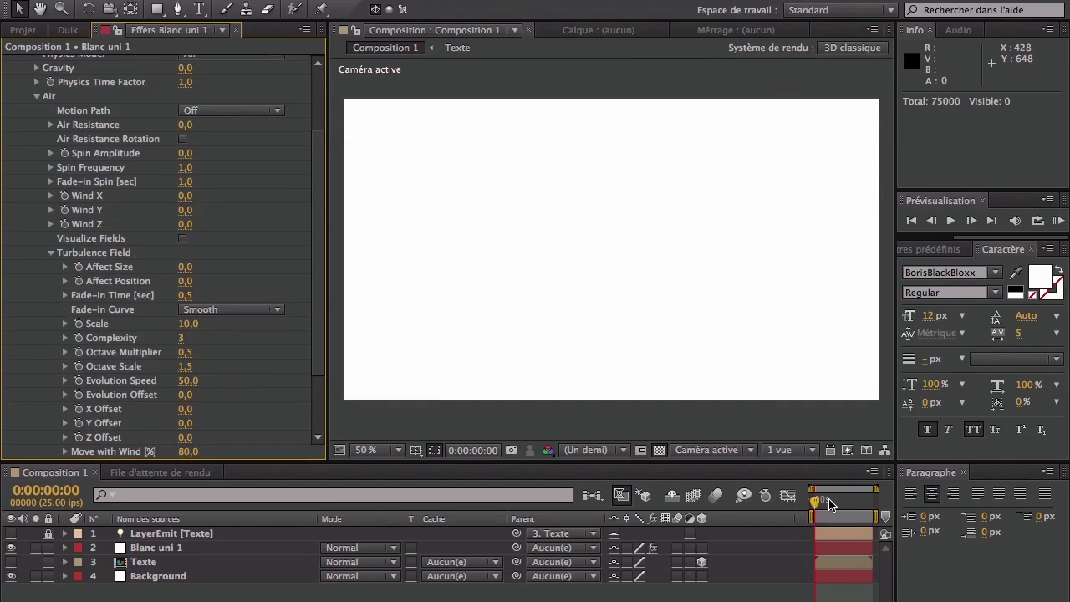
Step: Check the particle text at 0:00:02:14 and return to the first frame
{"action": "left_click", "coordinate": [829, 501]}
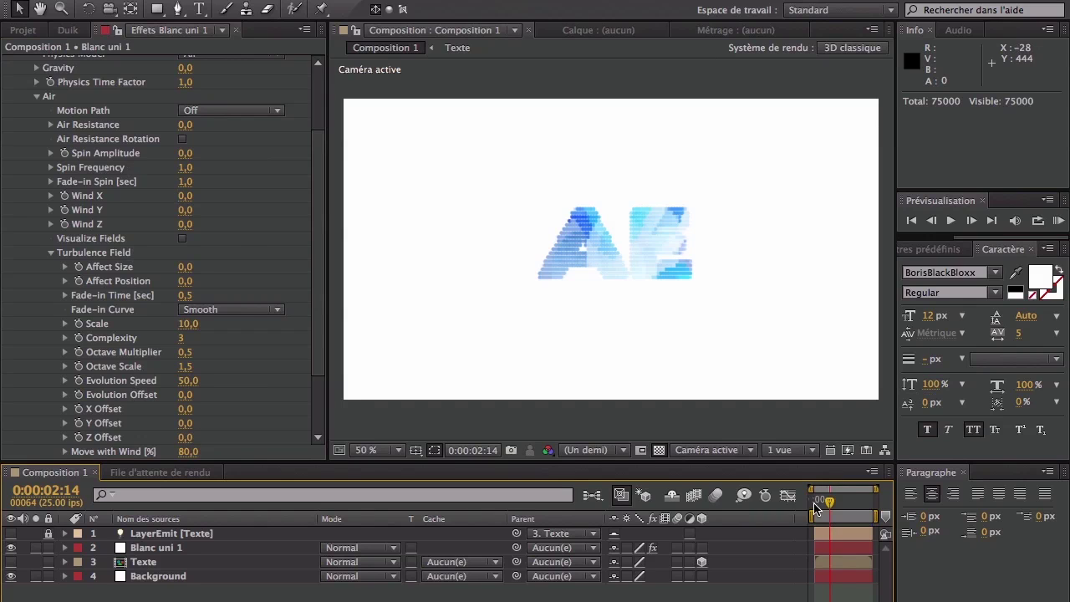
{"action": "left_click", "coordinate": [816, 505]}
{"action": "left_click_drag", "start_coordinate": [819, 506], "coordinate": [815, 509]}
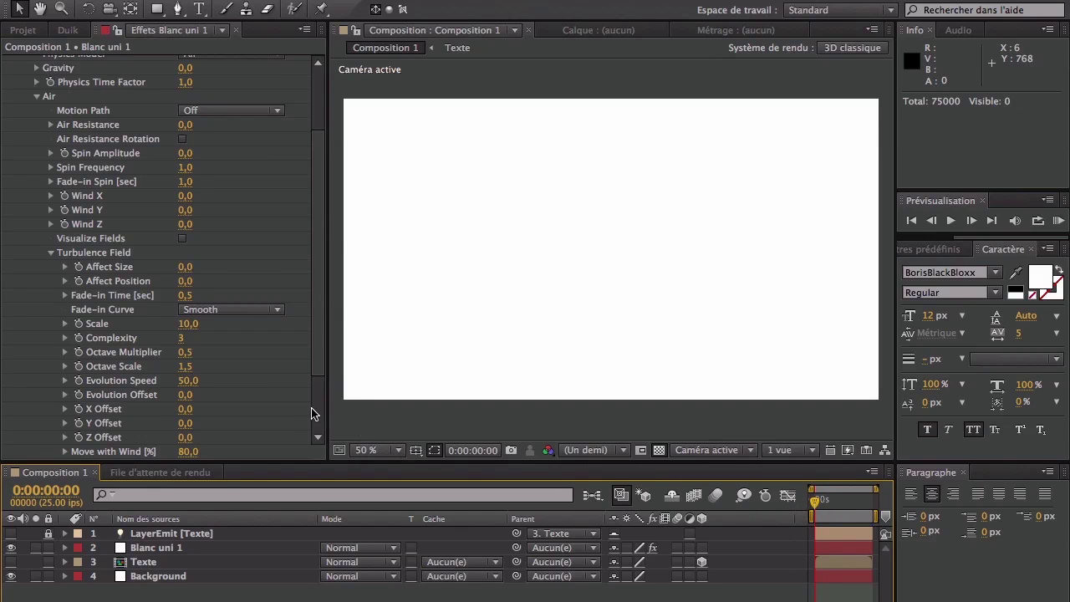
Step: Set the Turbulence Field's Evolution Speed to 0 and its Scale to 1000
{"action": "scroll", "coordinate": [312, 414], "scroll_direction": "down", "scroll_amount": 2}
{"action": "left_click", "coordinate": [189, 340]}
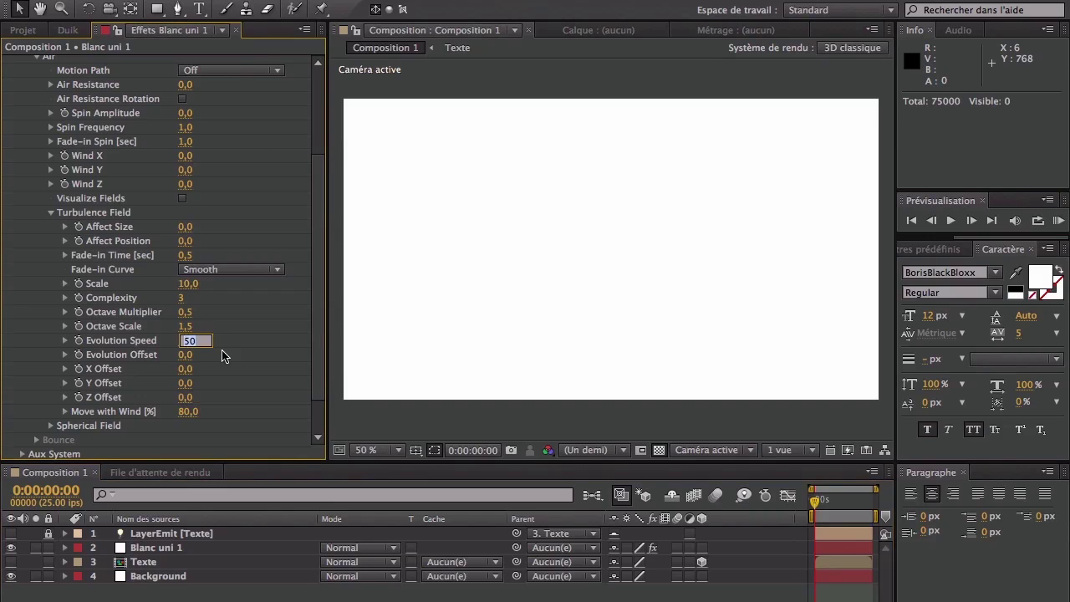
{"action": "type", "text": "0"}
{"action": "key", "text": "Return"}
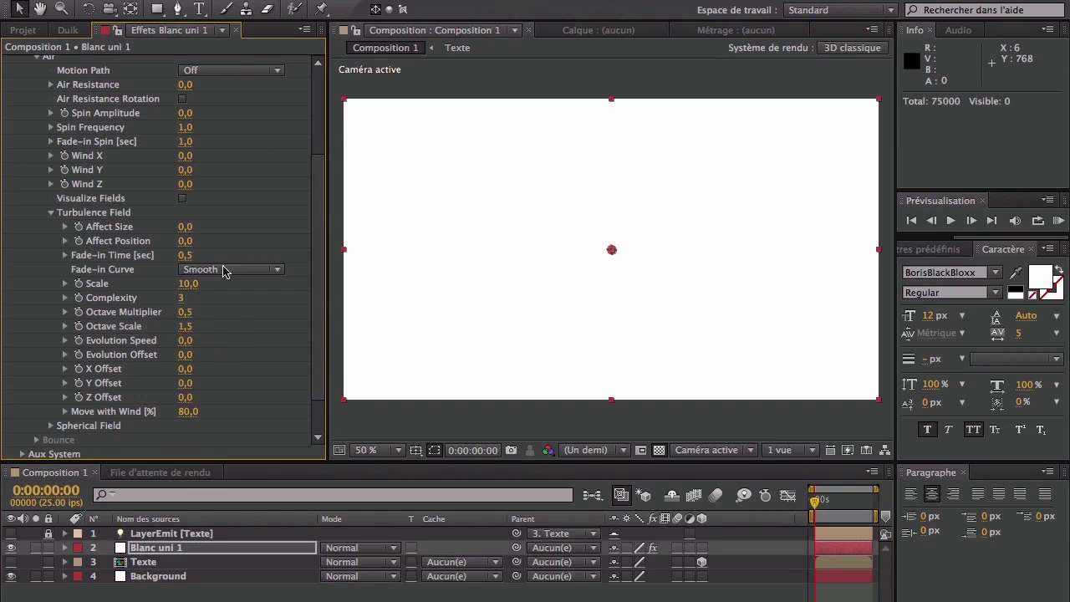
{"action": "left_click", "coordinate": [188, 286]}
{"action": "type", "text": "10"}
{"action": "key", "text": "Return"}
Step: Try Affect Position values of 1074 and 1303, checking at 0:00:03:14, and reset Affect Position to 0
{"action": "left_click_drag", "start_coordinate": [185, 240], "coordinate": [523, 241]}
{"action": "left_click_drag", "start_coordinate": [753, 241], "coordinate": [1007, 457]}
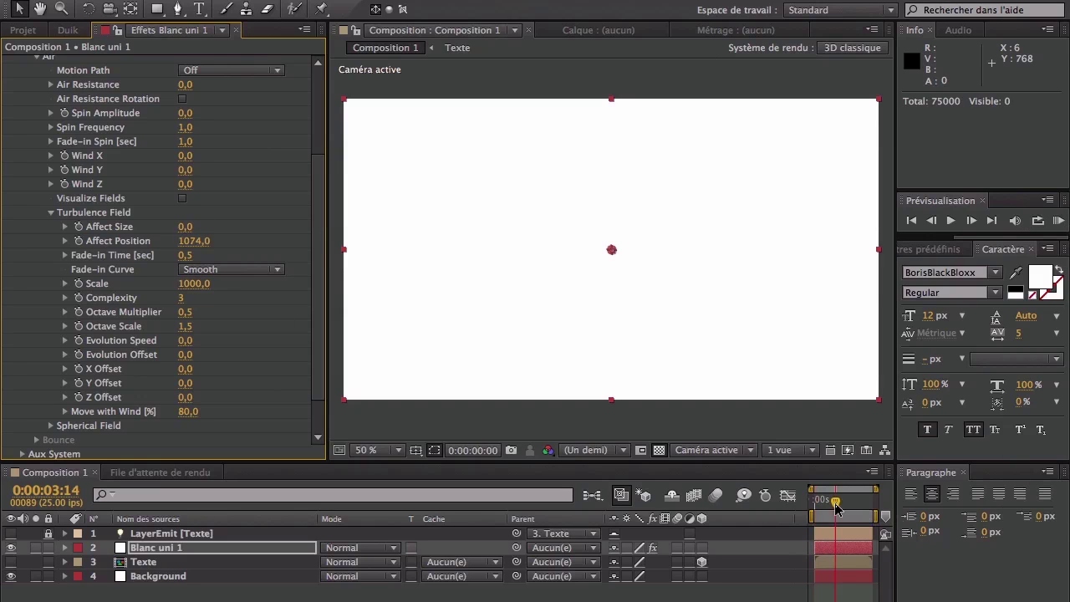
{"action": "left_click", "coordinate": [834, 500]}
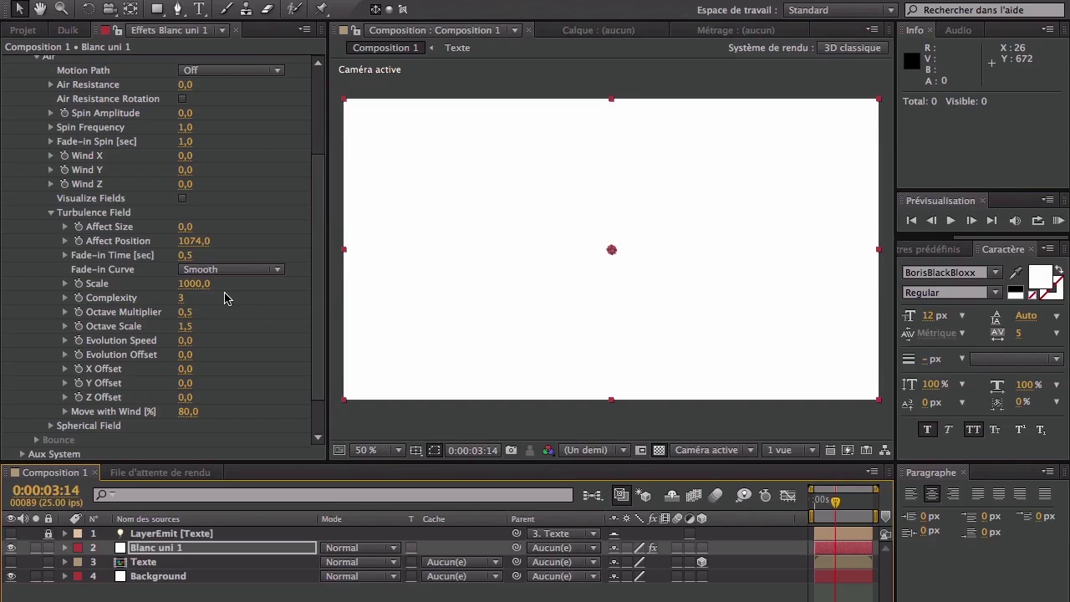
{"action": "left_click", "coordinate": [660, 425]}
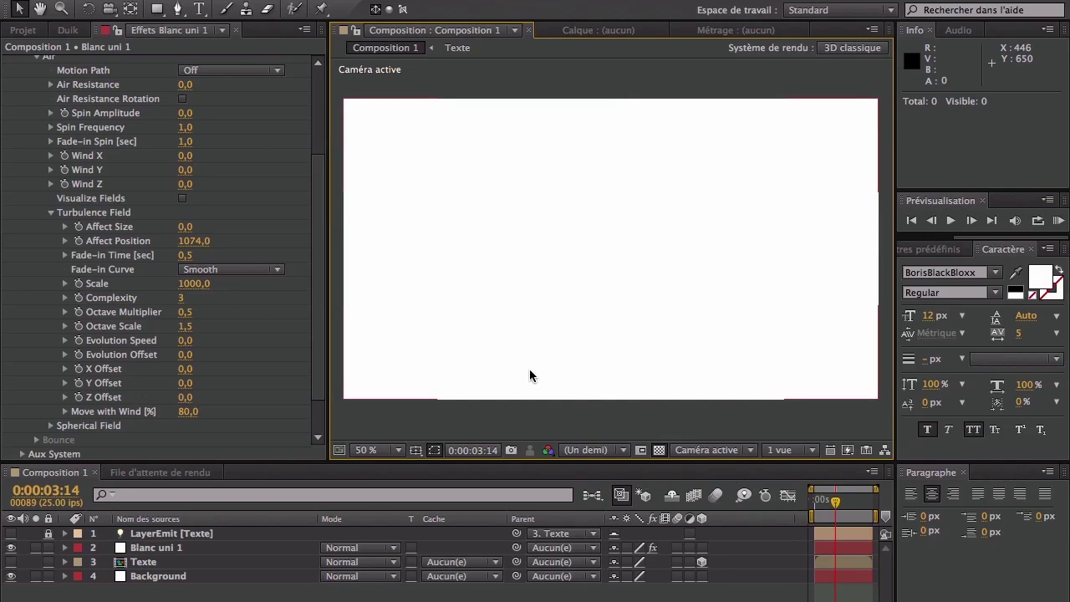
{"action": "left_click", "coordinate": [240, 240]}
{"action": "left_click_drag", "start_coordinate": [240, 240], "coordinate": [371, 235]}
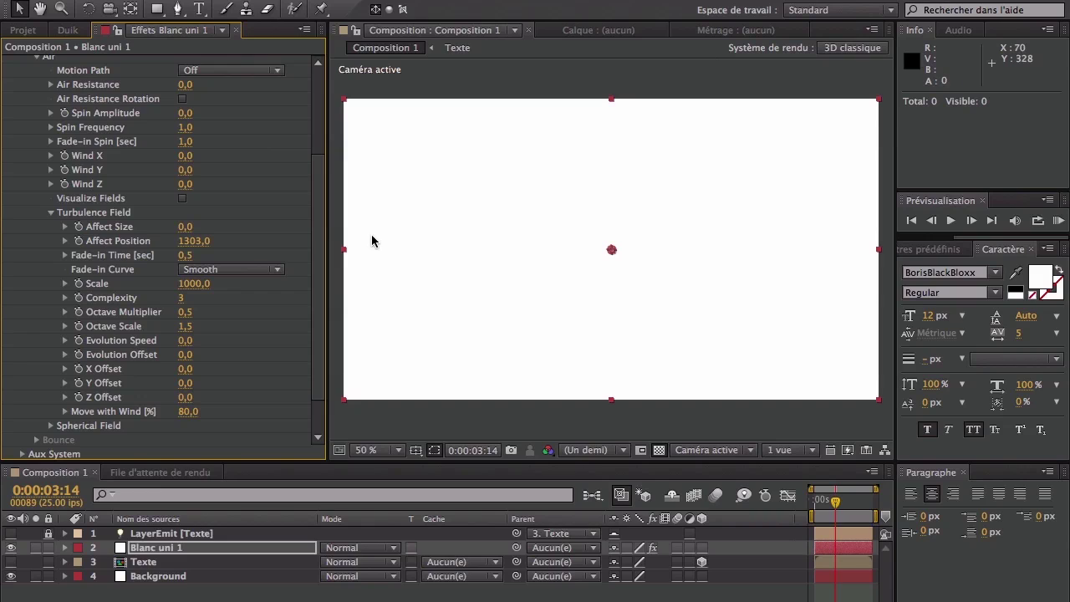
{"action": "left_click", "coordinate": [183, 241]}
{"action": "type", "text": "0"}
{"action": "key", "text": "Return"}
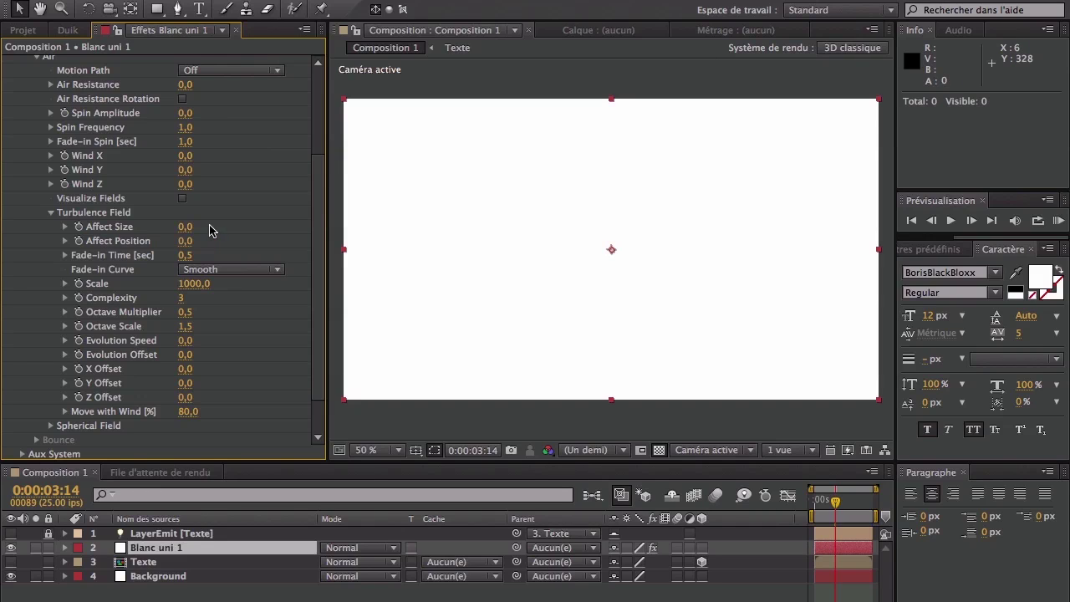
Step: Set the particle Life to 10 seconds and preview the text up to 0:00:03:18
{"action": "left_click", "coordinate": [824, 500]}
{"action": "left_click_drag", "start_coordinate": [824, 500], "coordinate": [826, 500]}
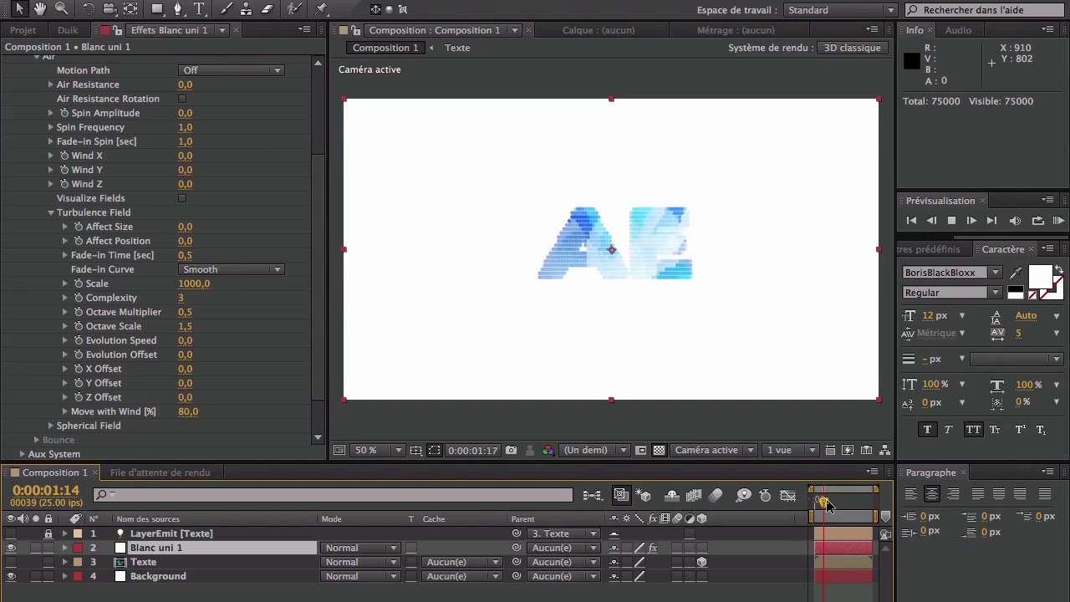
{"action": "scroll", "coordinate": [151, 209], "scroll_direction": "up", "scroll_amount": 3}
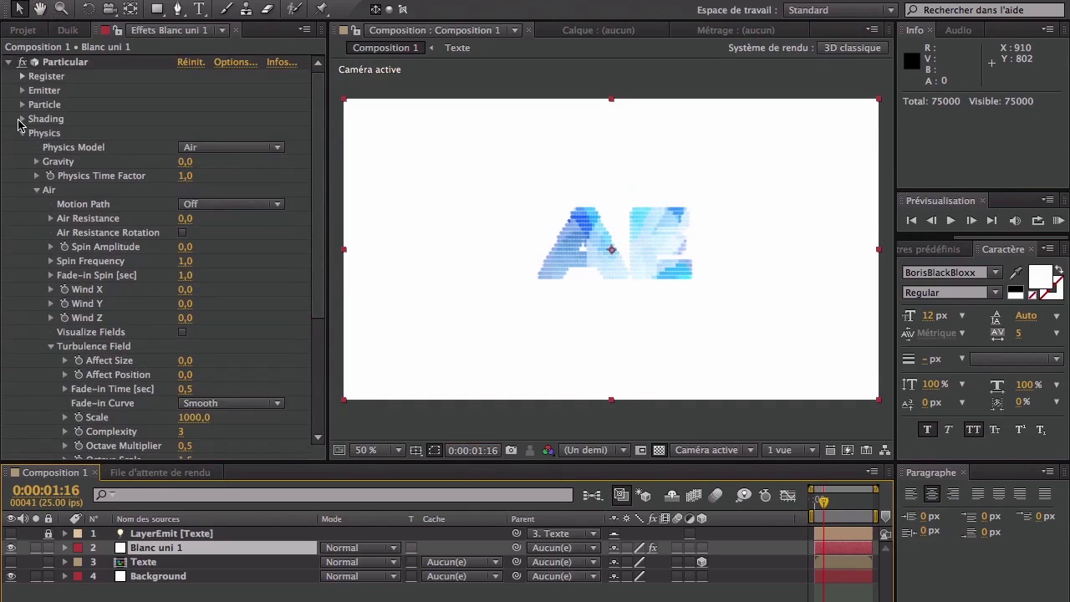
{"action": "left_click", "coordinate": [23, 104]}
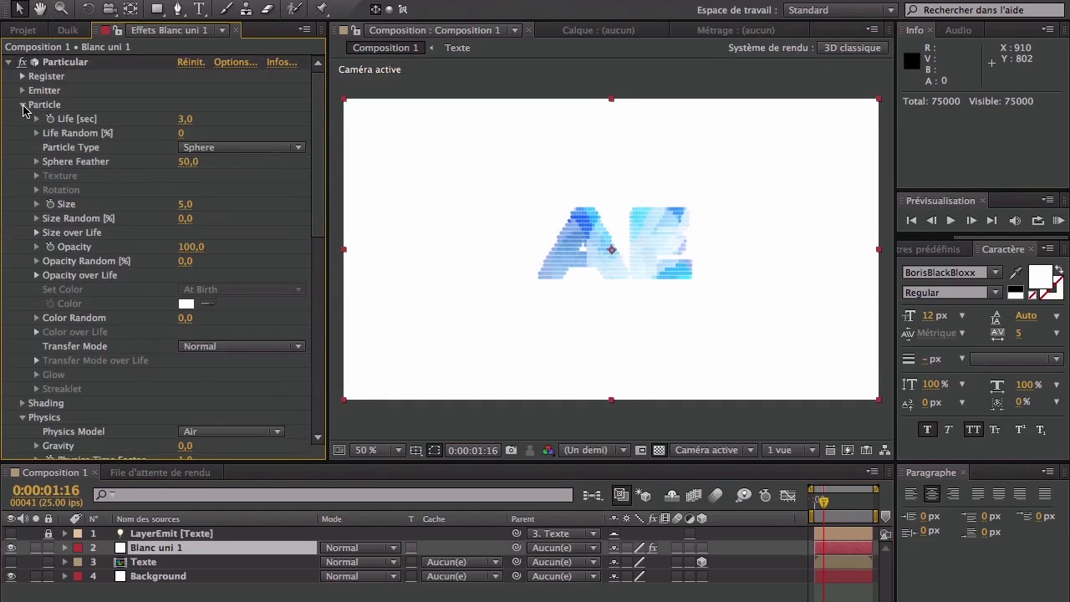
{"action": "left_click", "coordinate": [185, 119]}
{"action": "key", "text": "Return"}
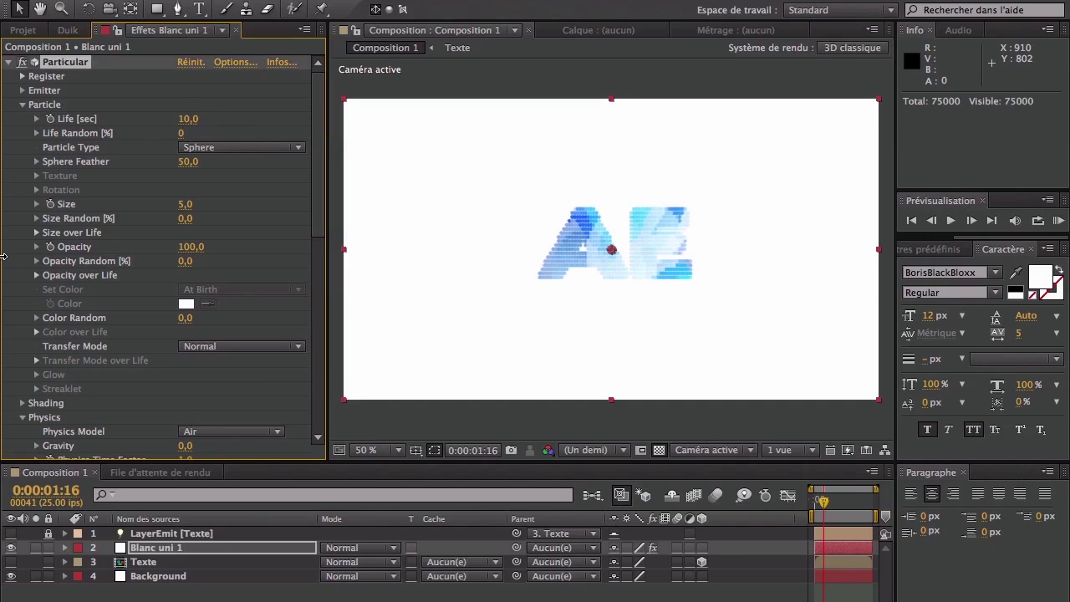
{"action": "left_click", "coordinate": [22, 105]}
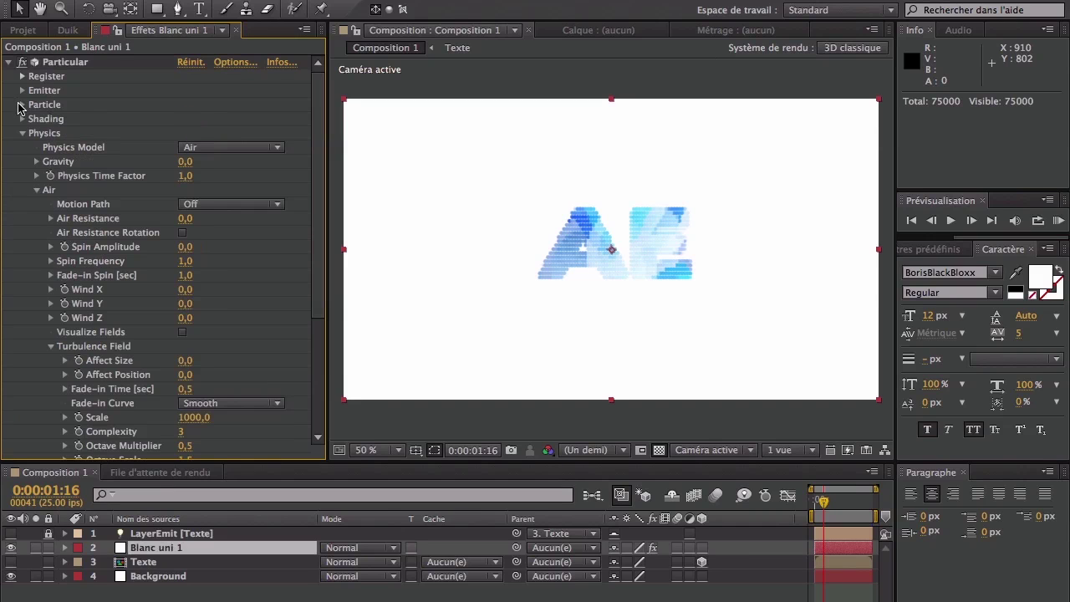
{"action": "key", "text": "space"}
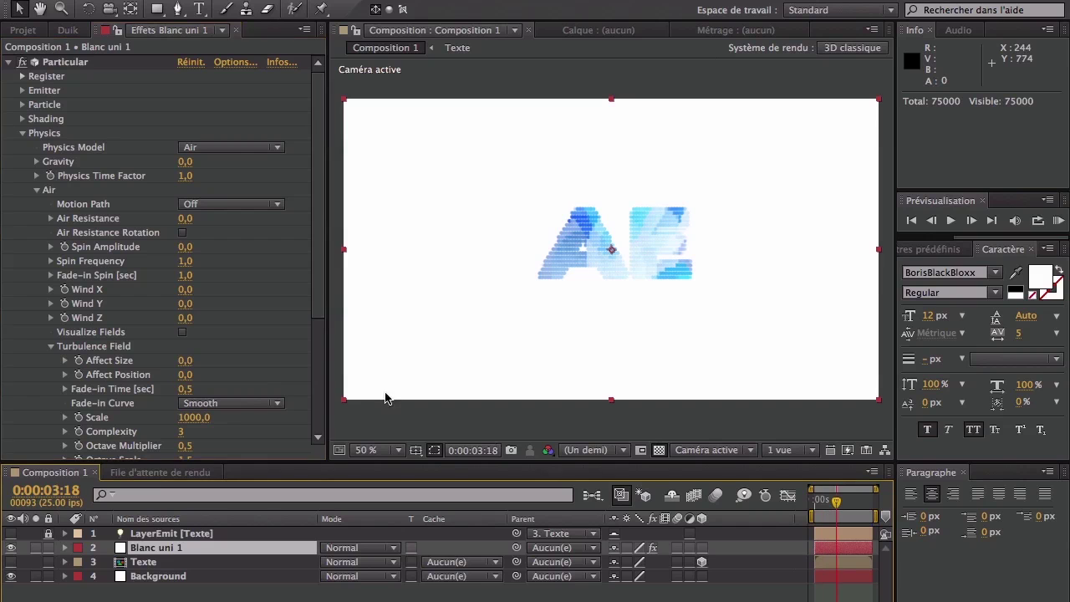
Step: Try Affect Position values of 254 and 3000 in the Turbulence Field to scatter the text's particles
{"action": "scroll", "coordinate": [259, 383], "scroll_direction": "down", "scroll_amount": 3}
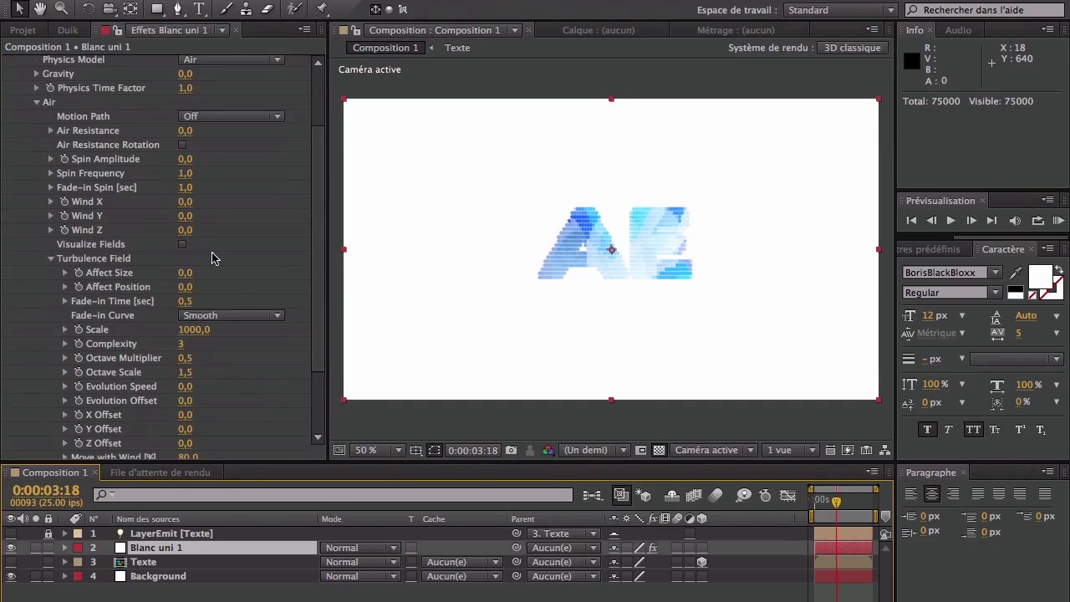
{"action": "left_click_drag", "start_coordinate": [186, 288], "coordinate": [455, 285]}
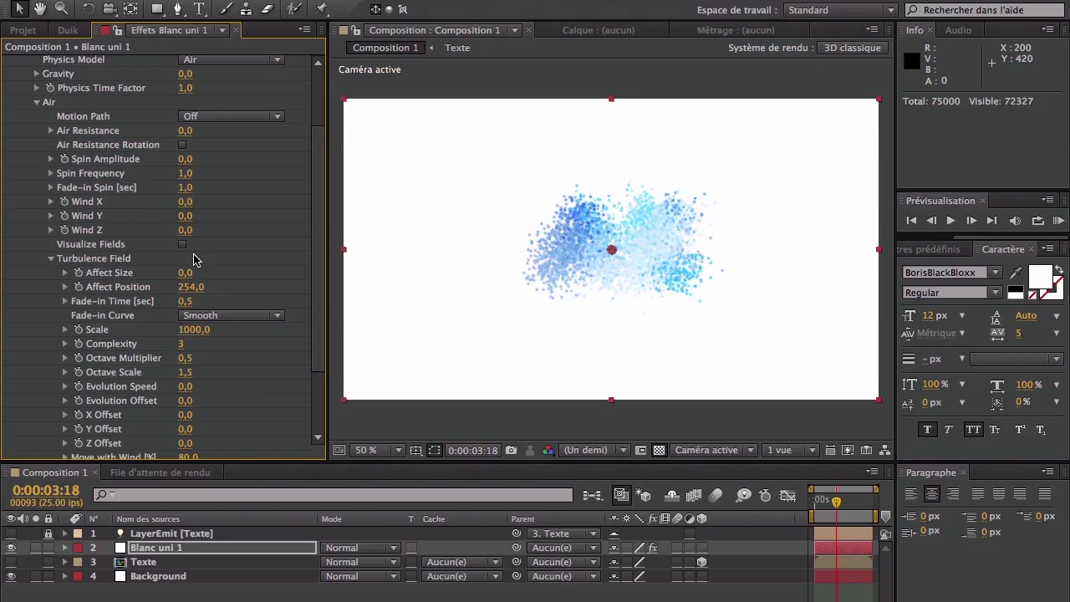
{"action": "left_click", "coordinate": [191, 286]}
{"action": "type", "text": "1"}
{"action": "type", "text": "000"}
{"action": "key", "text": "Return"}
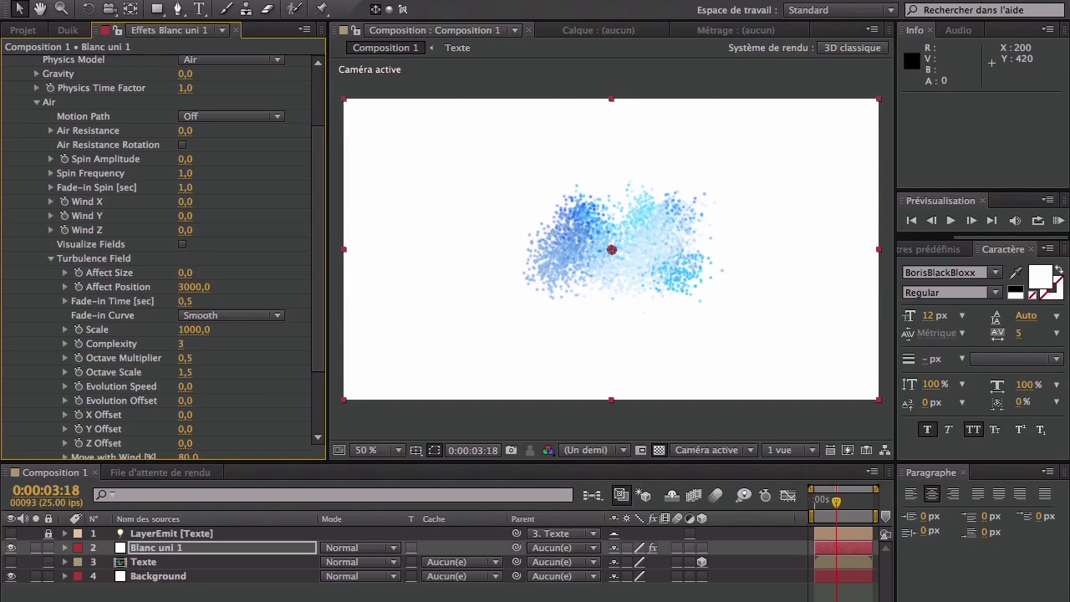
Step: Raise the Turbulence Field's Affect Position to its maximum of 32767
{"action": "left_click", "coordinate": [189, 287]}
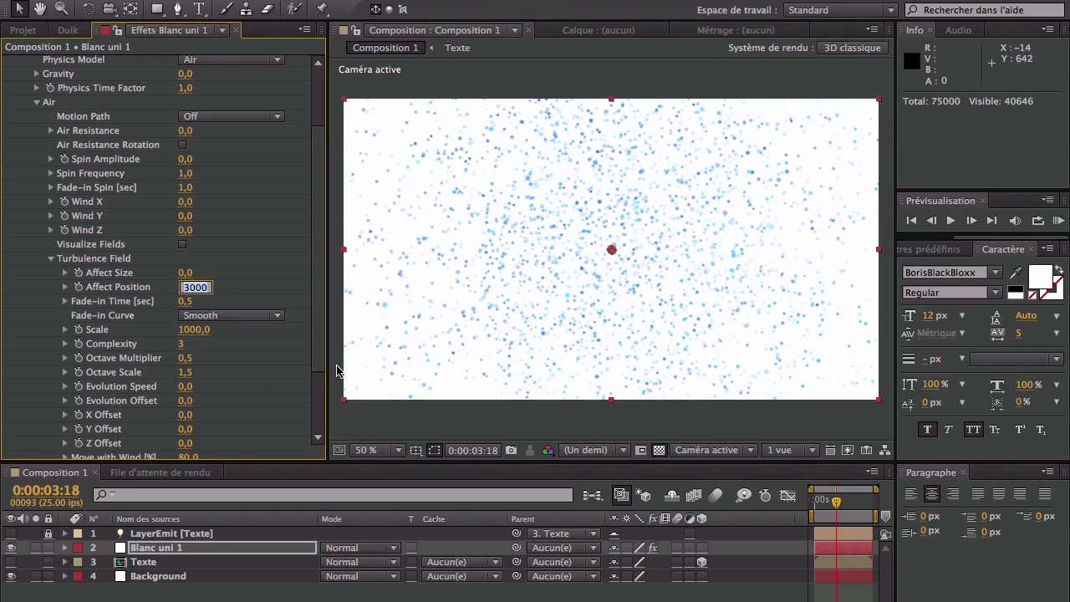
{"action": "type", "text": "5"}
{"action": "type", "text": "0000"}
{"action": "key", "text": "Return"}
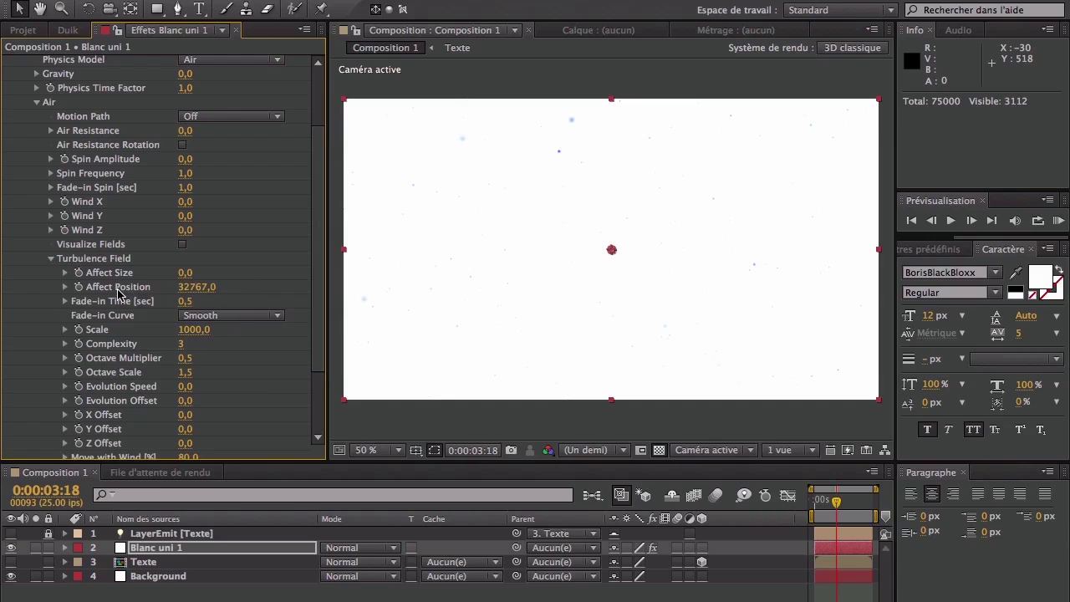
Step: Keyframe Affect Position at 32767 and Affect Size at 10 on the first frame
{"action": "left_click", "coordinate": [816, 500]}
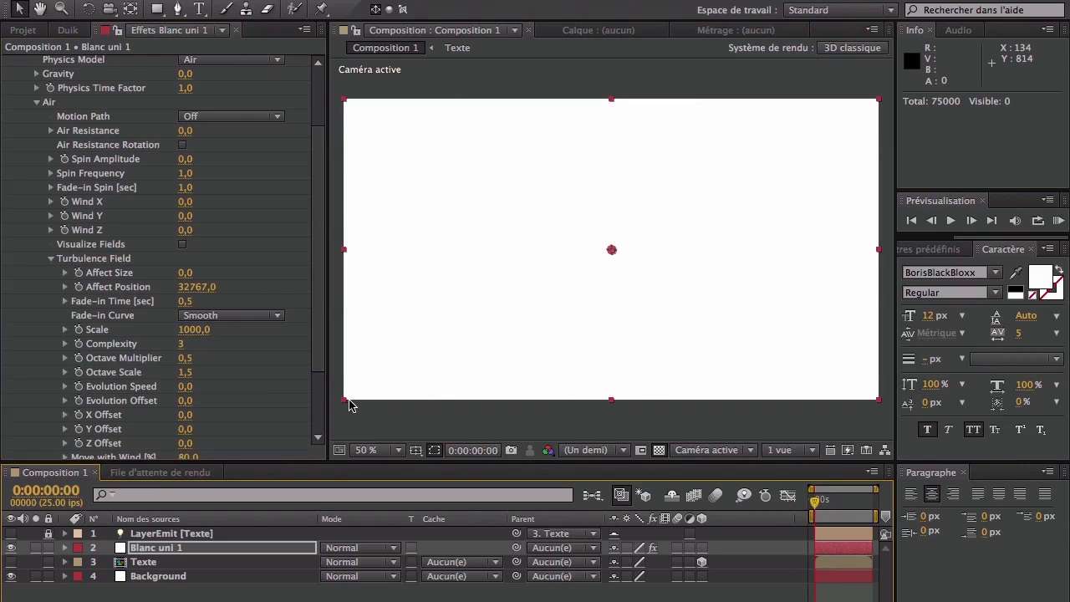
{"action": "left_click", "coordinate": [77, 287]}
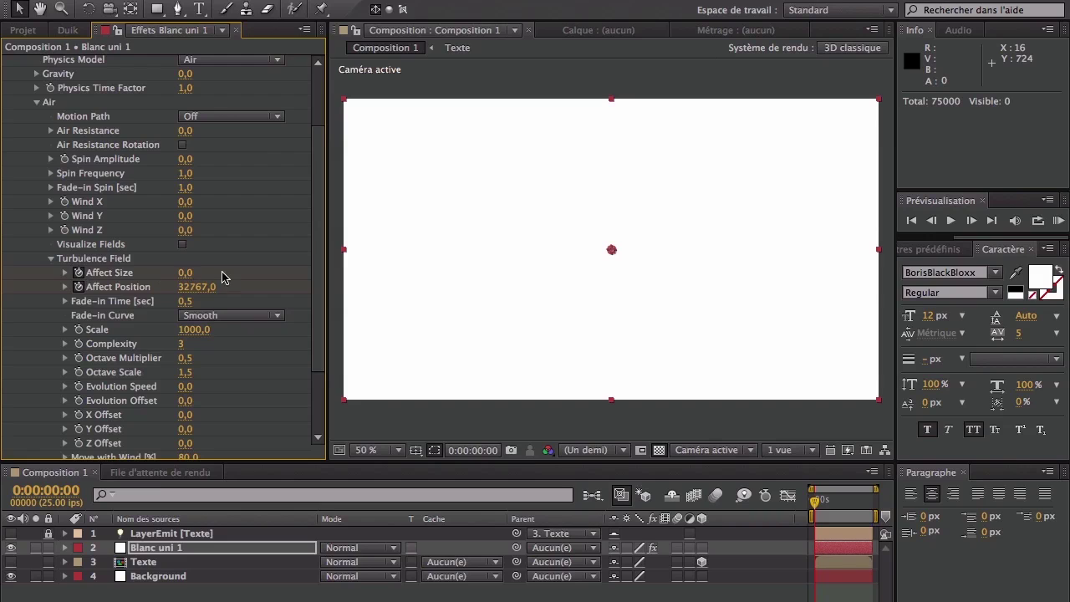
{"action": "left_click", "coordinate": [191, 276]}
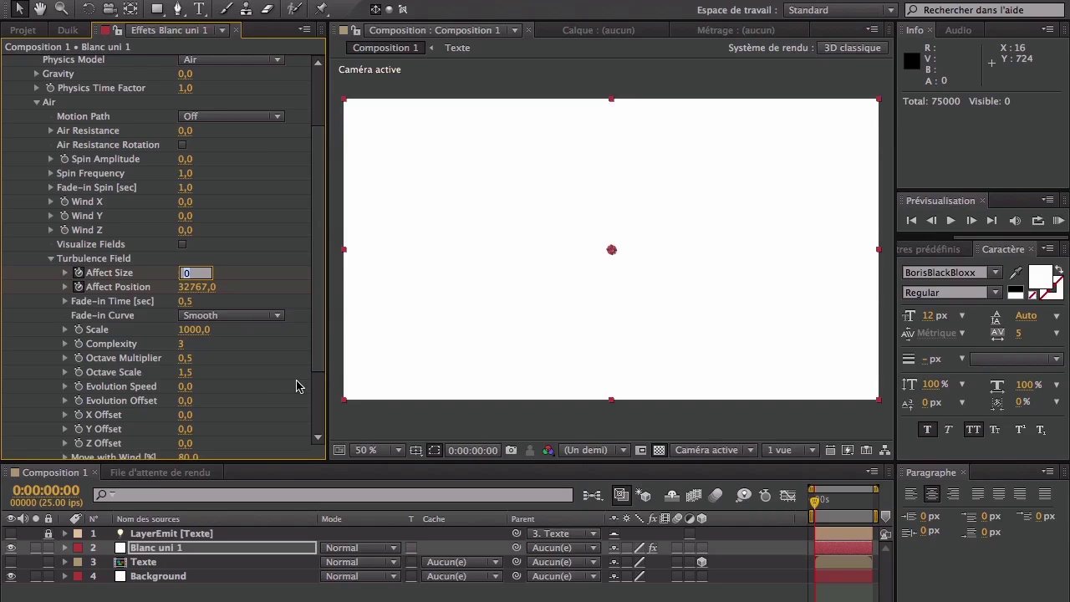
{"action": "type", "text": "10"}
{"action": "key", "text": "Return"}
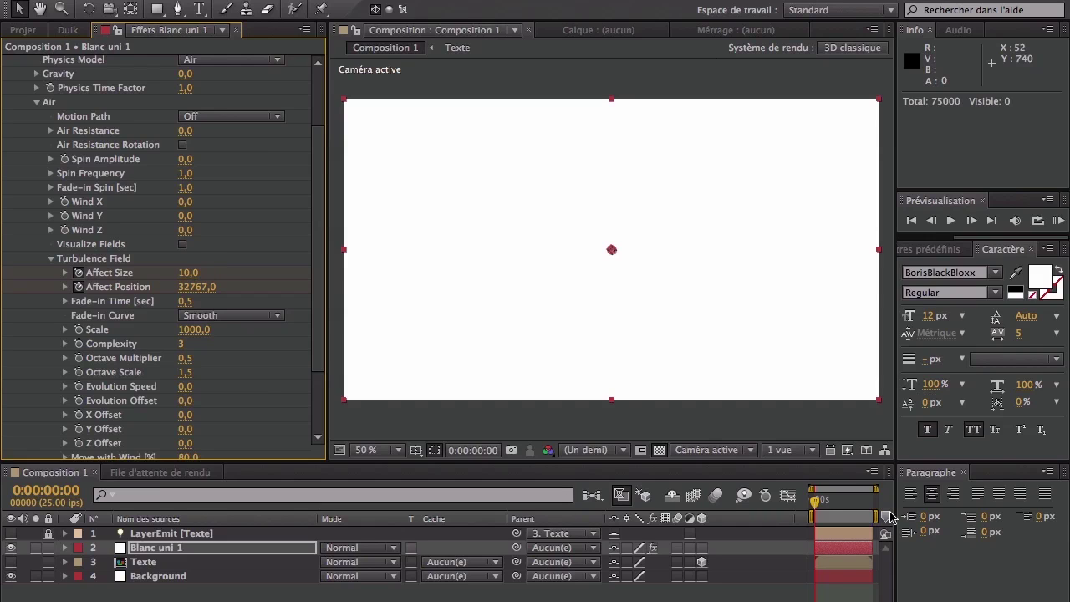
Step: Keyframe Affect Size and Affect Position at 0 on 0:00:07:00, and preview the animation from the start
{"action": "left_click", "coordinate": [855, 505]}
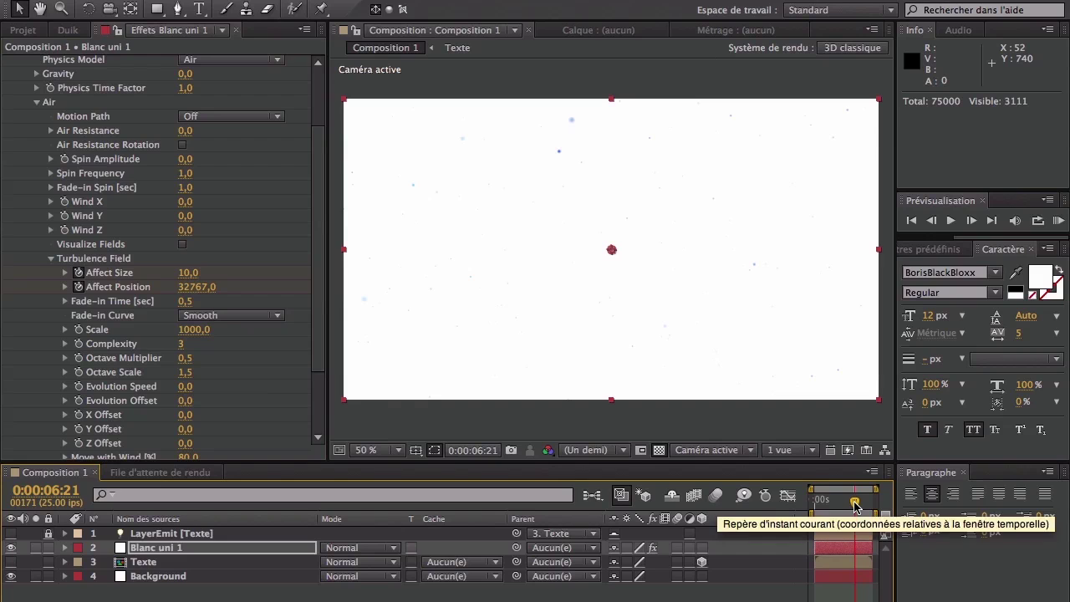
{"action": "left_click", "coordinate": [857, 504]}
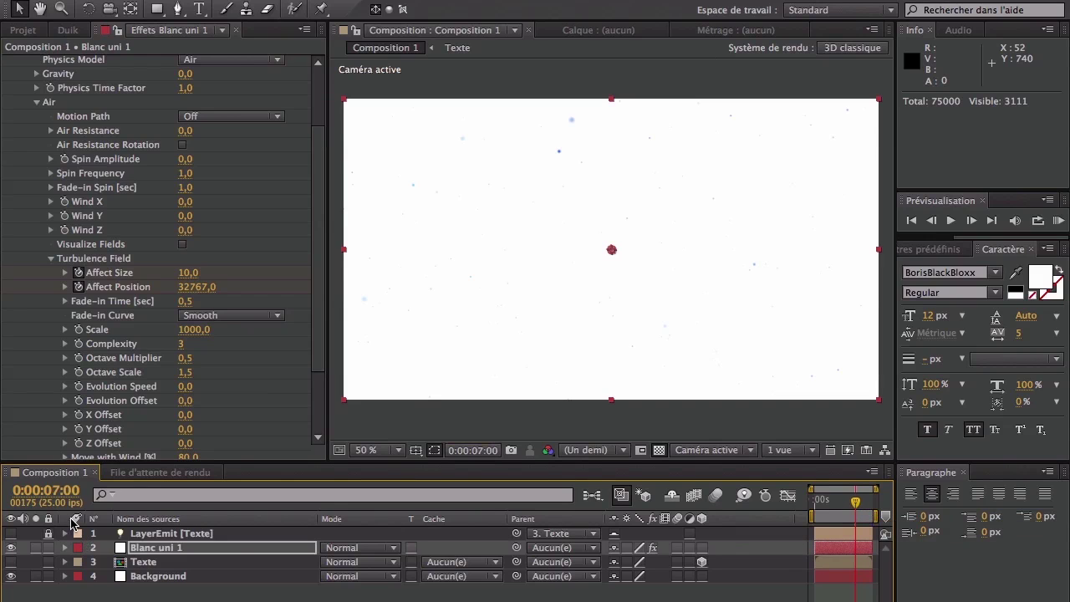
{"action": "left_click", "coordinate": [189, 274]}
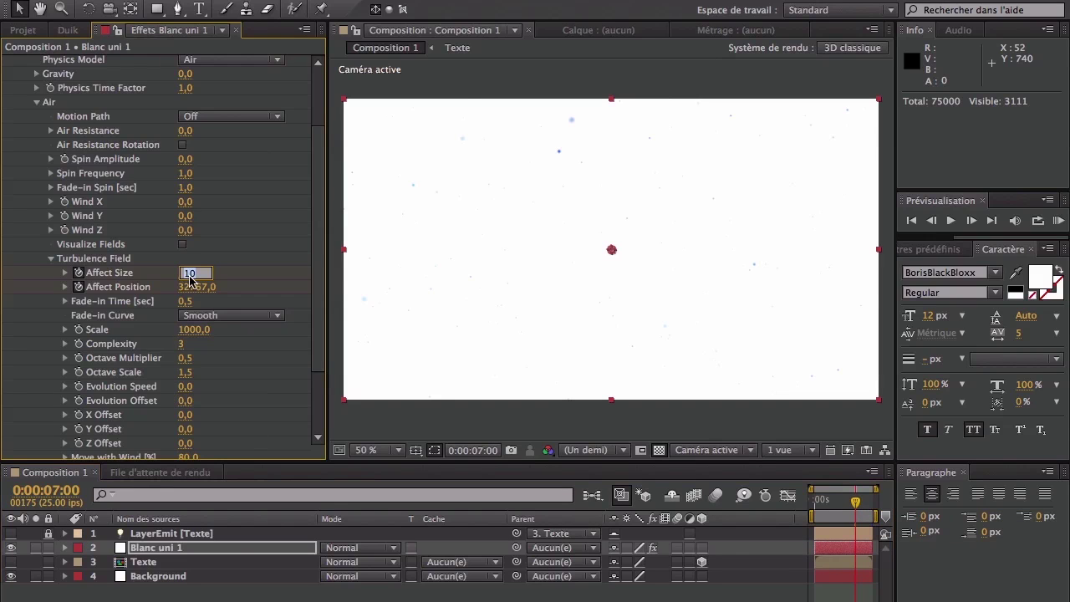
{"action": "type", "text": "0"}
{"action": "key", "text": "Tab"}
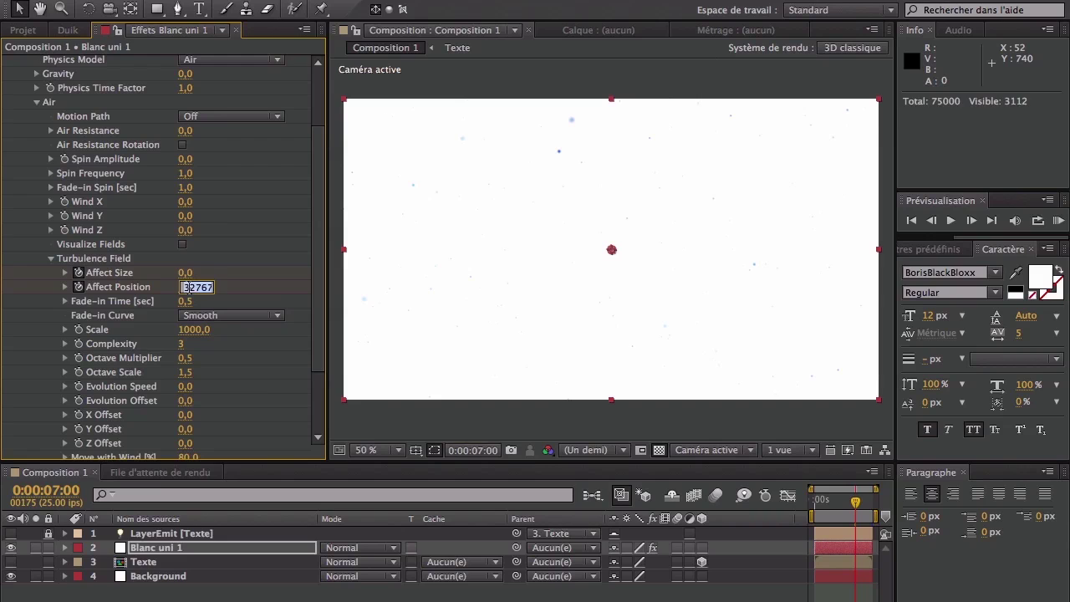
{"action": "type", "text": "0"}
{"action": "key", "text": "Return"}
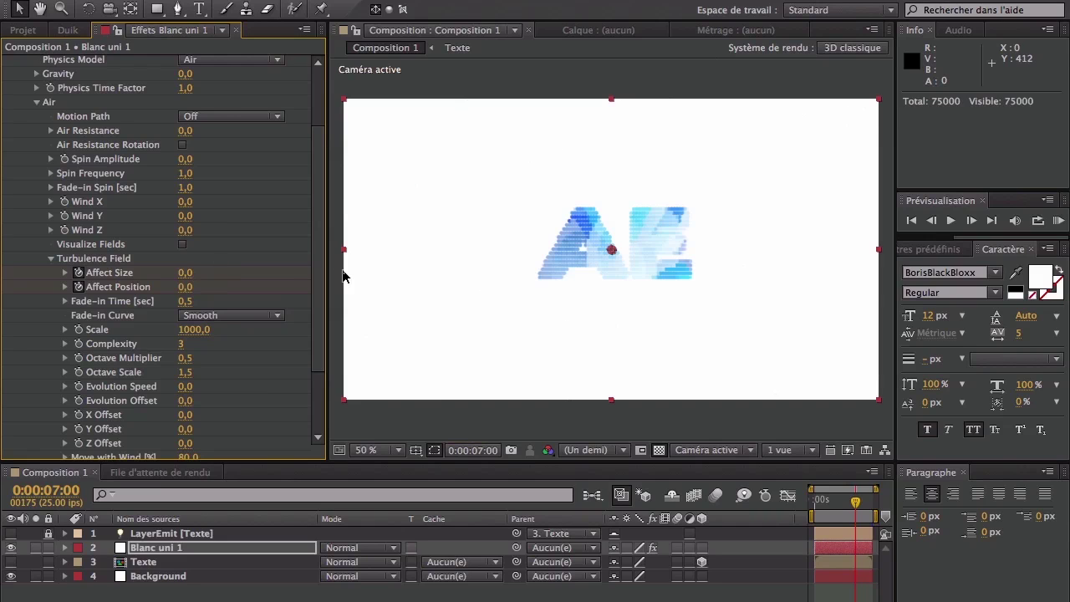
{"action": "left_click", "coordinate": [816, 500]}
{"action": "key", "text": "space"}
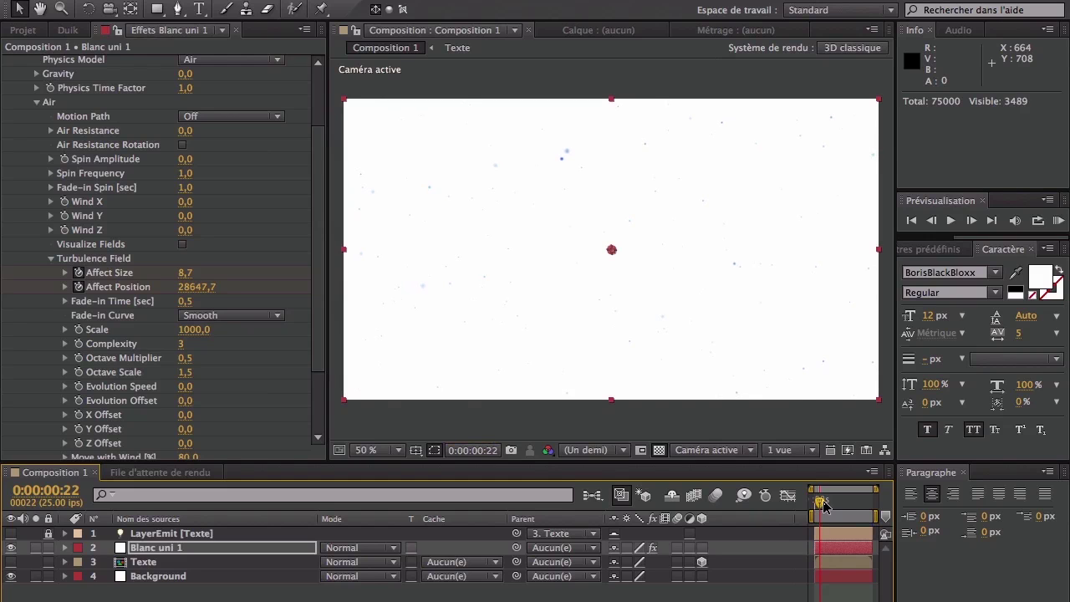
Step: Set the Life of the particles to 7.5 seconds in Particular's Particle settings, checking the frame at 0:00:08:04
{"action": "mouse_move", "coordinate": [824, 502]}
{"action": "left_mouse_down"}
{"action": "mouse_move", "coordinate": [870, 510]}
{"action": "mouse_move", "coordinate": [826, 509]}
{"action": "left_mouse_up"}
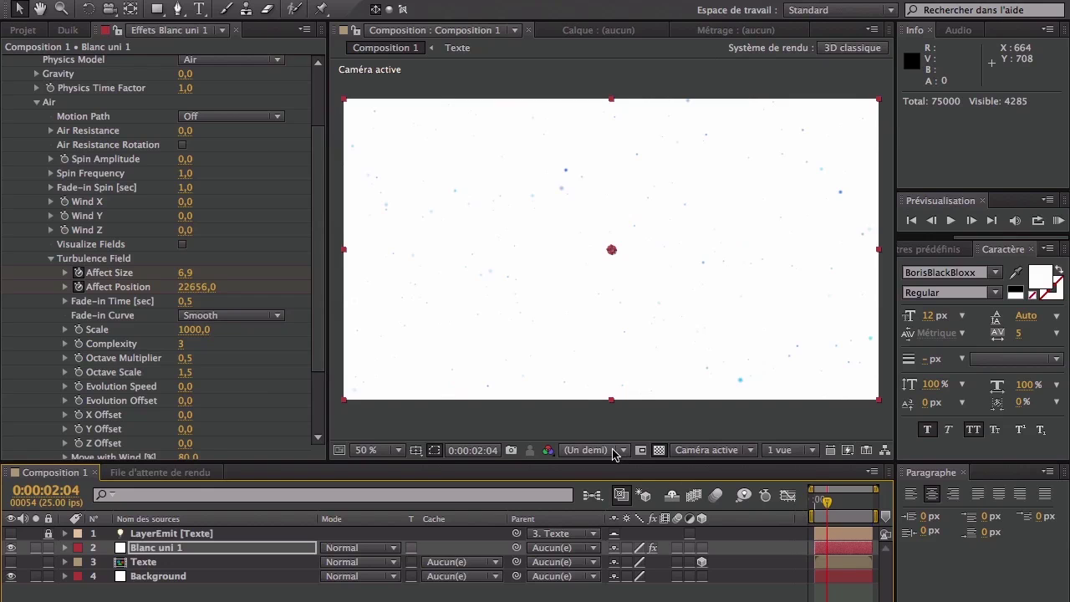
{"action": "scroll", "coordinate": [192, 301], "scroll_direction": "up", "scroll_amount": 3}
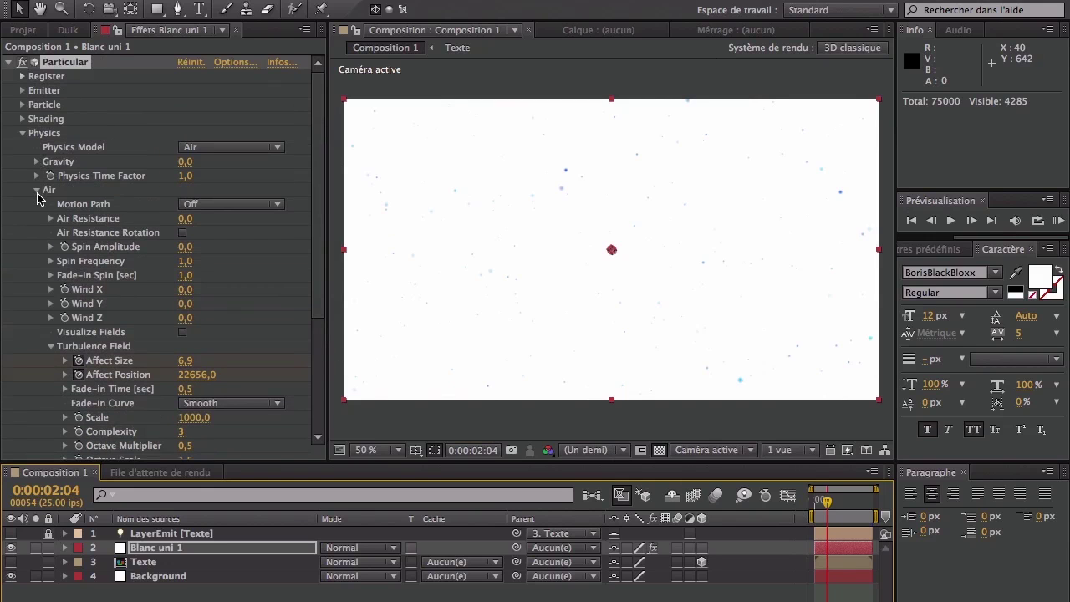
{"action": "left_click", "coordinate": [36, 191]}
{"action": "left_click", "coordinate": [23, 133]}
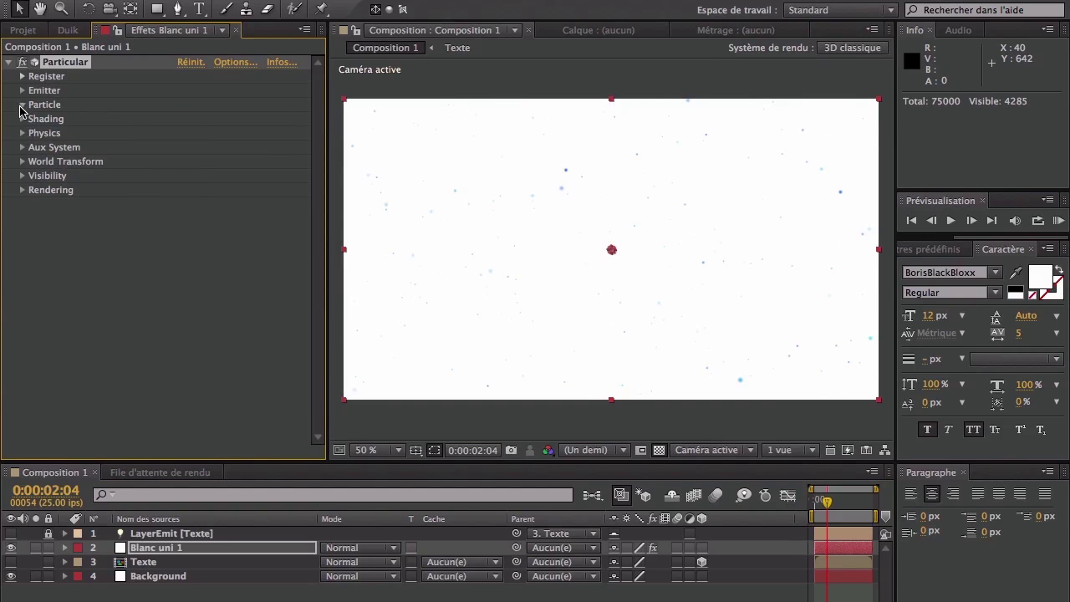
{"action": "left_click", "coordinate": [23, 105]}
{"action": "scroll", "coordinate": [233, 233], "scroll_direction": "down", "scroll_amount": 1}
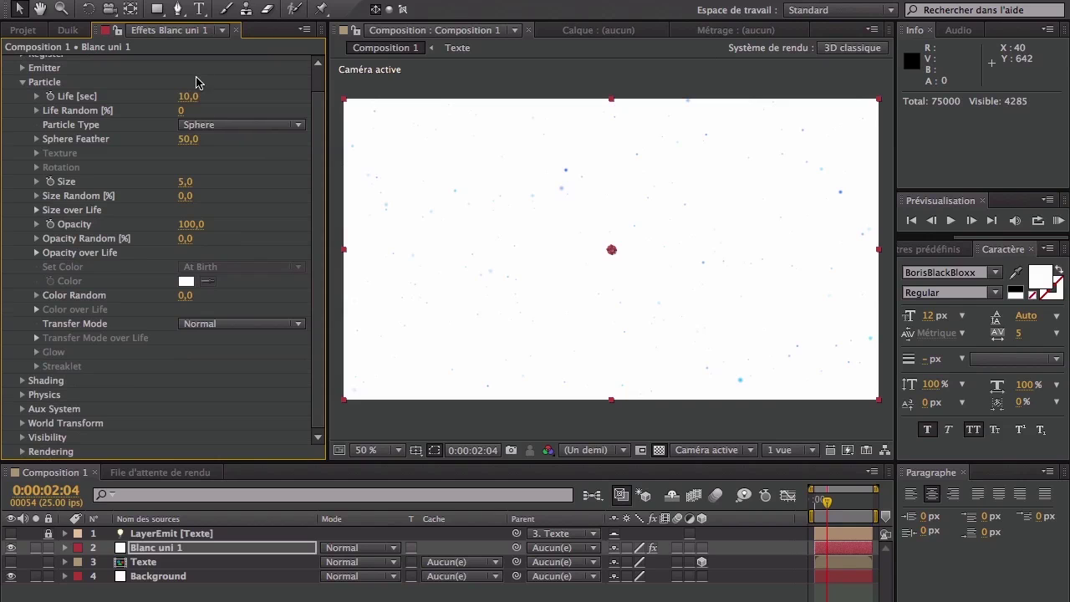
{"action": "left_click", "coordinate": [854, 501]}
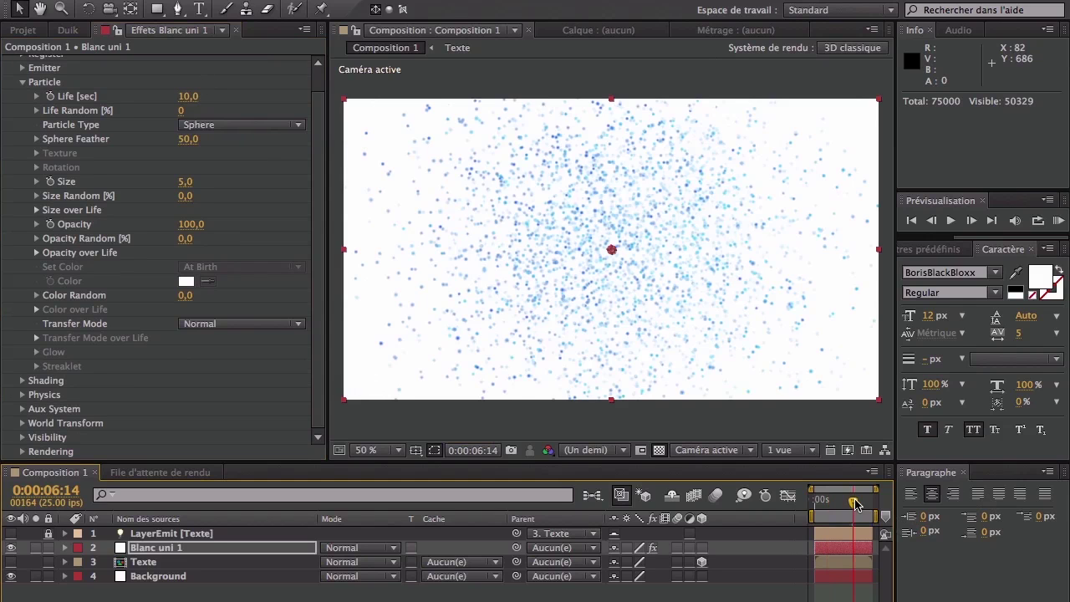
{"action": "left_click_drag", "start_coordinate": [854, 502], "coordinate": [862, 501]}
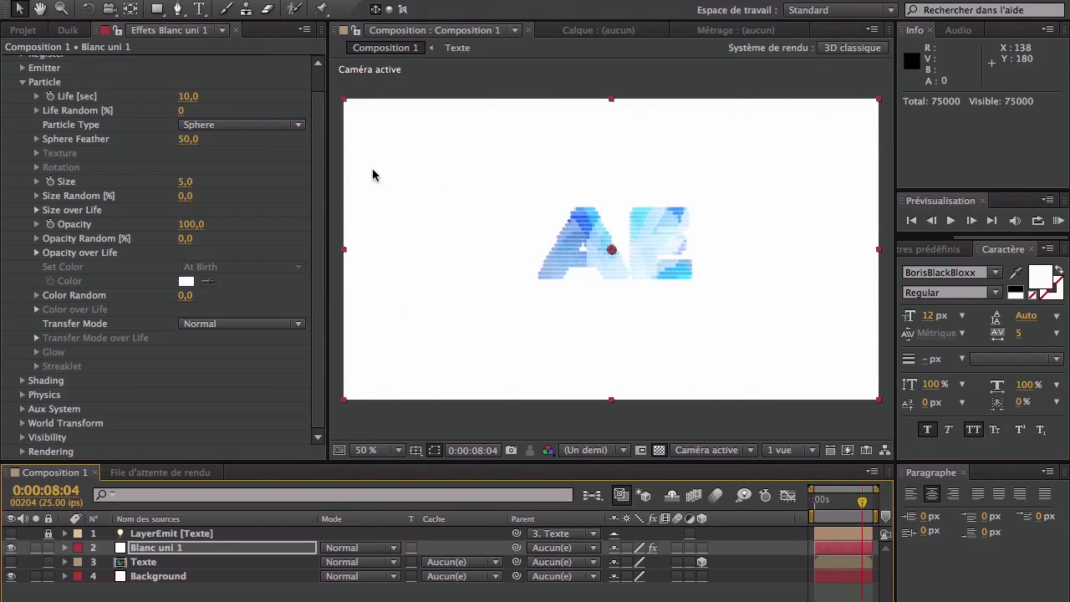
{"action": "left_click", "coordinate": [188, 96]}
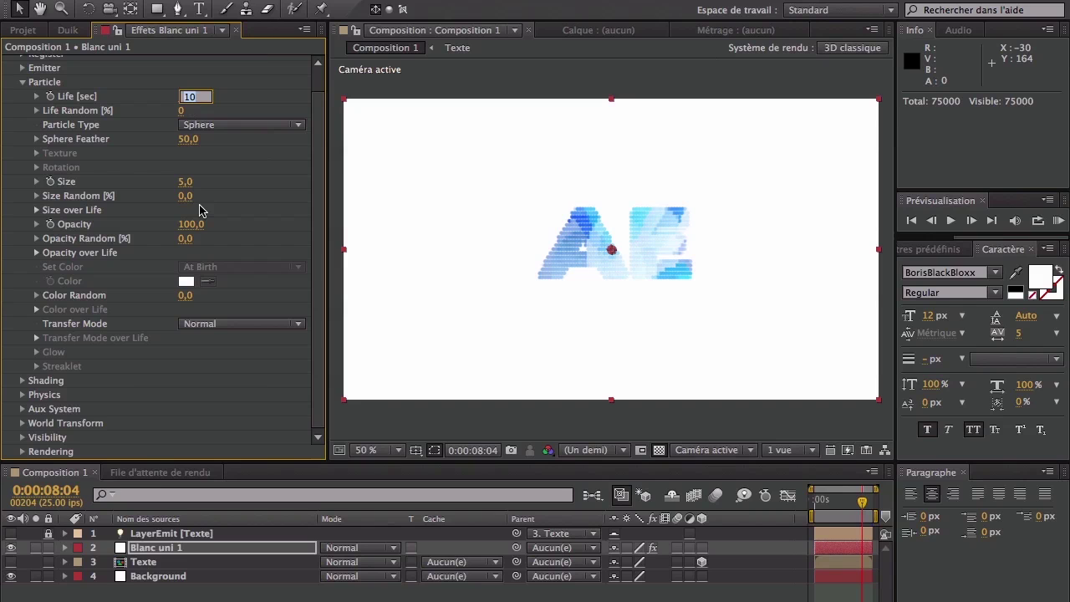
{"action": "type", "text": "7,5"}
{"action": "key", "text": "Return"}
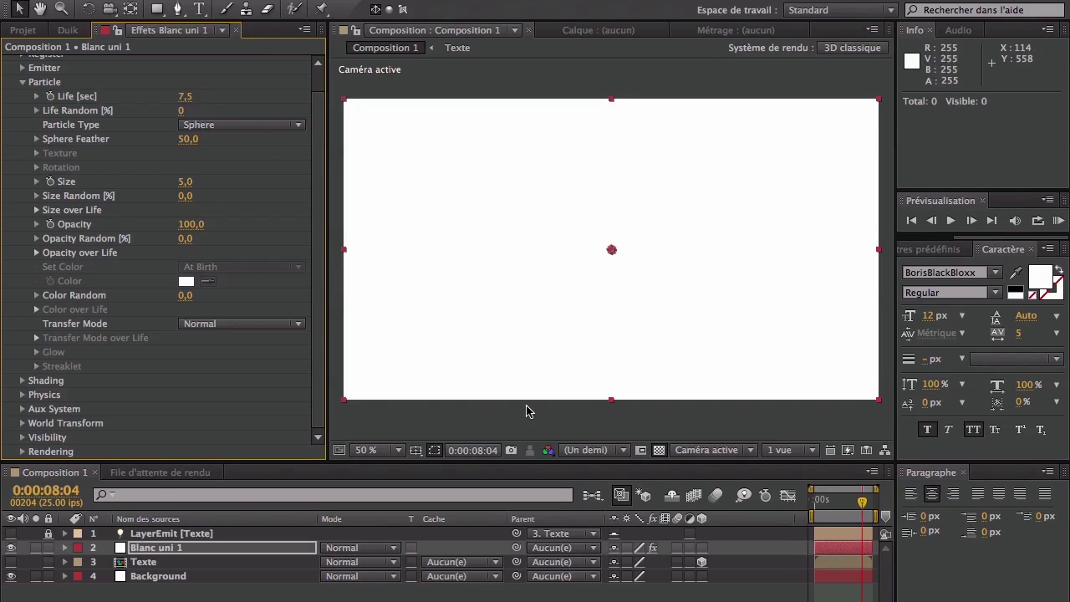
Step: Preview the particles assembling into the text from 0:00:05:21 and again from 0:00:06:00
{"action": "left_click", "coordinate": [850, 500]}
{"action": "key", "text": "space"}
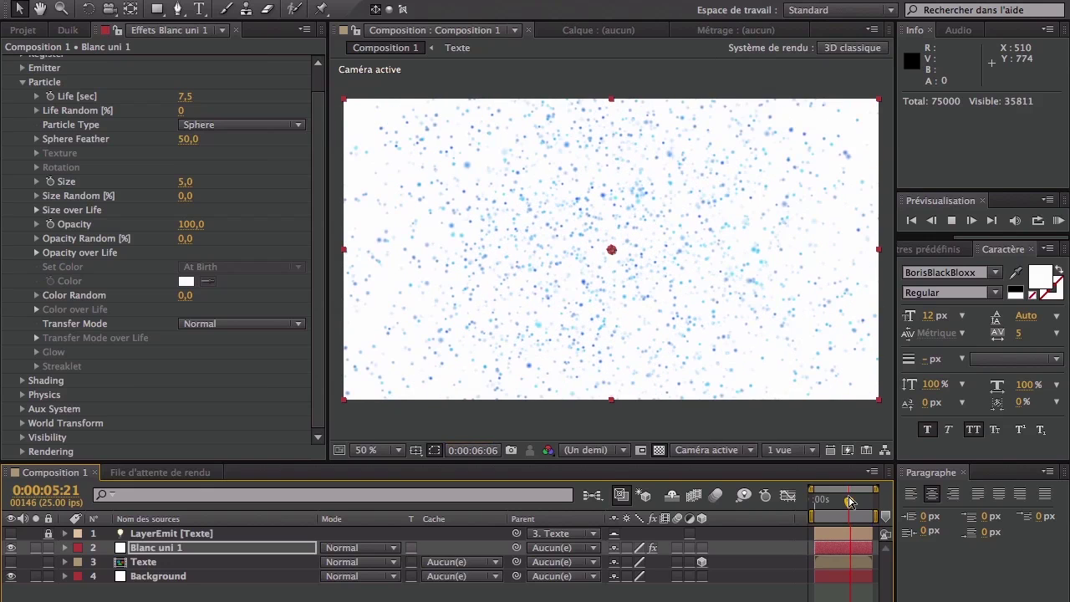
{"action": "left_click", "coordinate": [849, 500]}
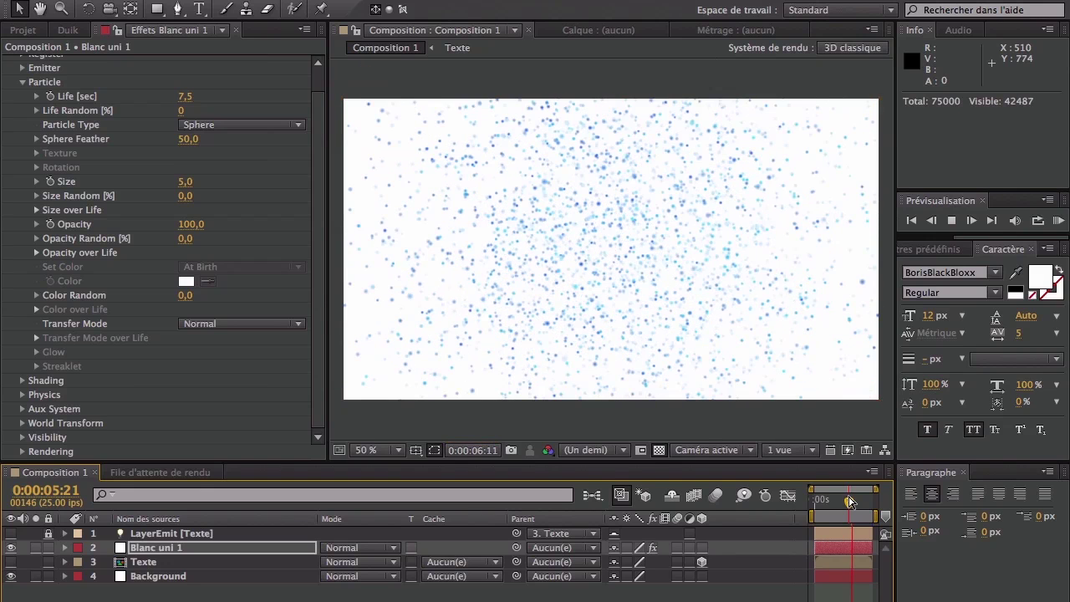
{"action": "left_click_drag", "start_coordinate": [856, 500], "coordinate": [859, 502]}
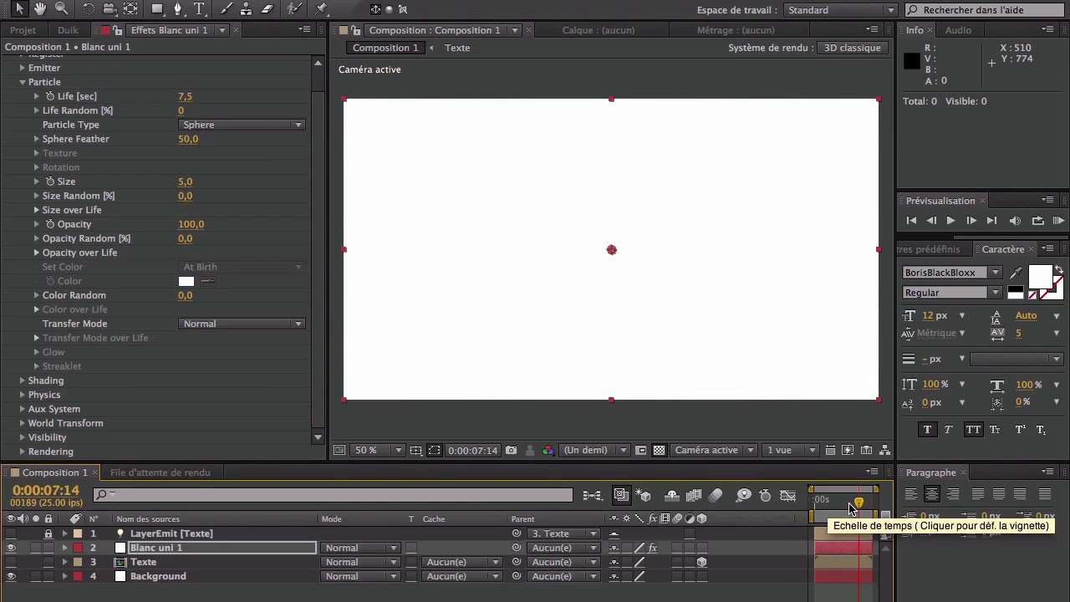
{"action": "left_click", "coordinate": [849, 504]}
{"action": "key", "text": "space"}
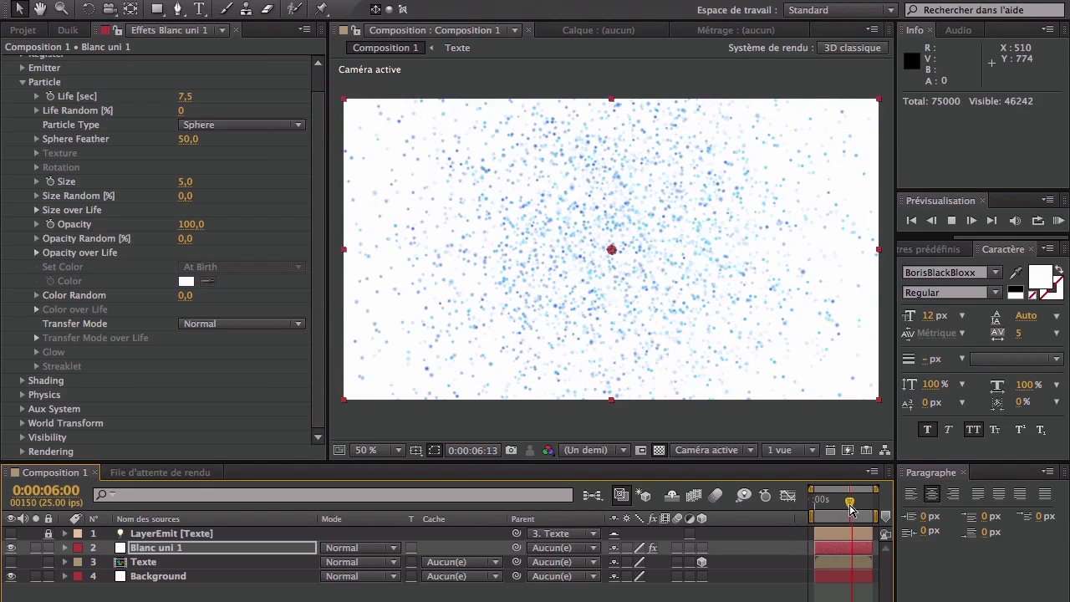
Step: Lower the composition's preview resolution to one third (Un tiers) and preview the animation from 0:00:06:13
{"action": "left_click", "coordinate": [620, 451]}
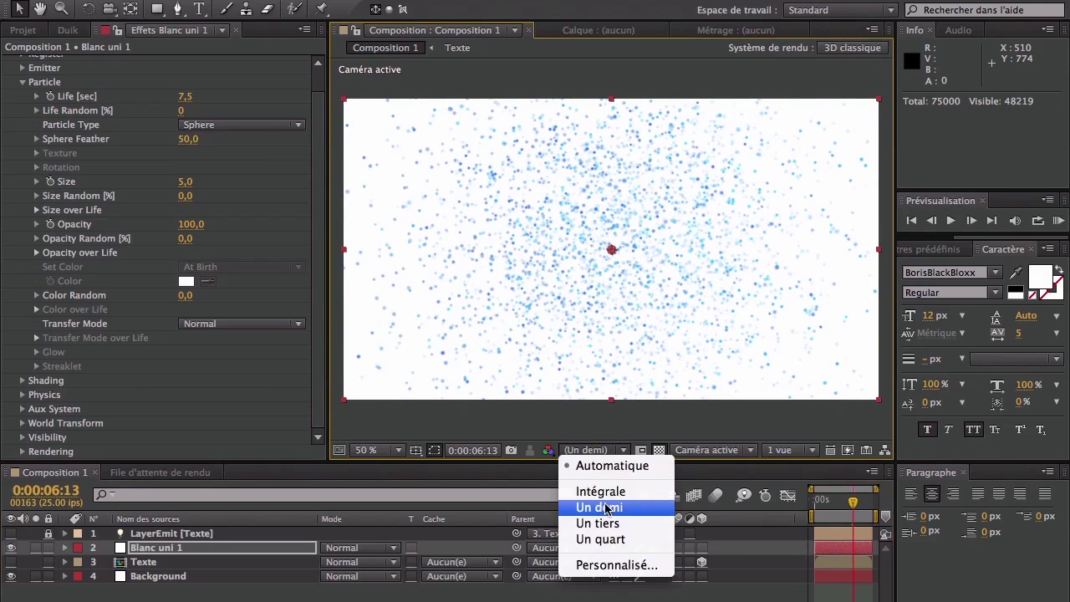
{"action": "left_click", "coordinate": [607, 530]}
{"action": "key", "text": "space"}
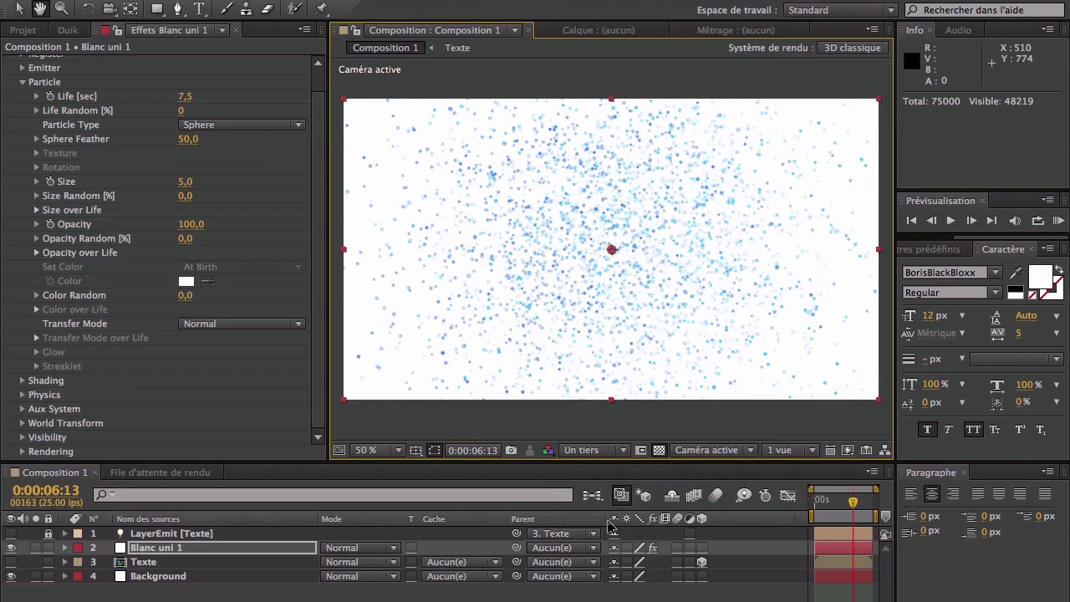
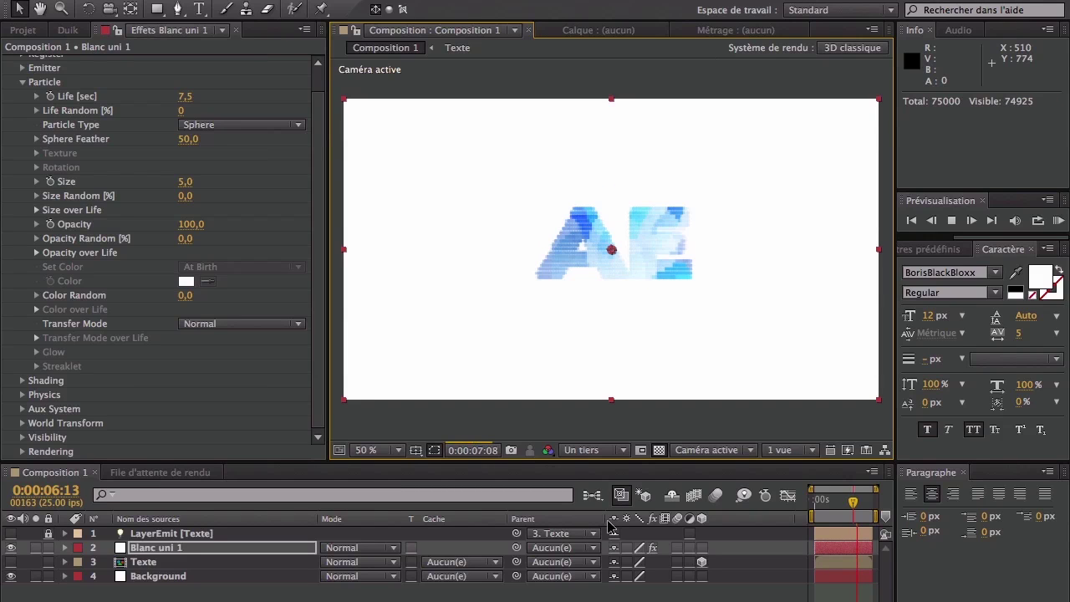
{"action": "key", "text": "space"}
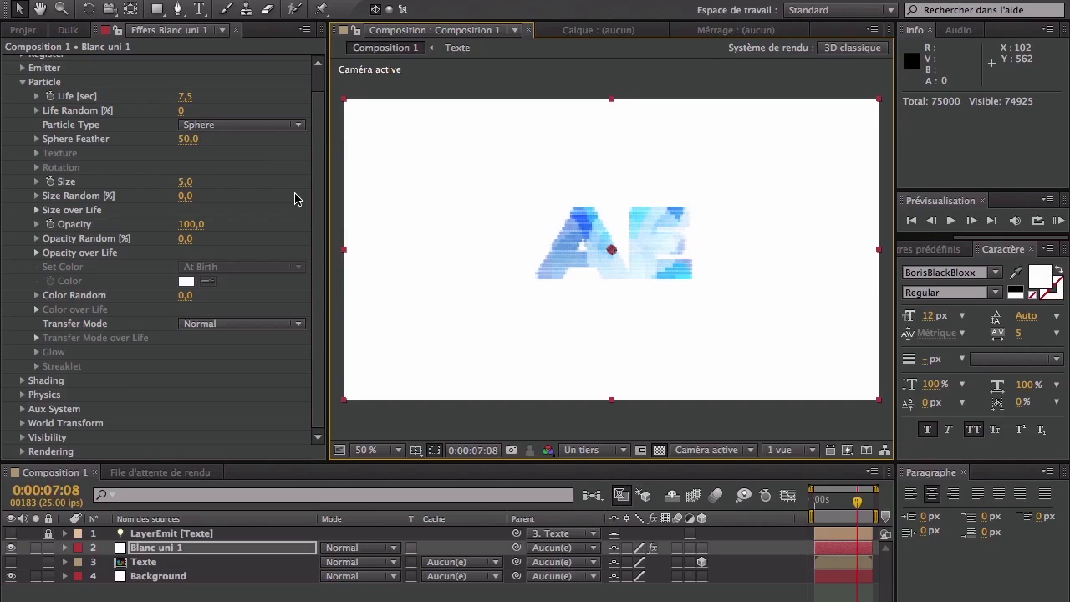
Step: Set the particle Size to 6 and try Size Random at 100% before reducing it to 60%
{"action": "left_click", "coordinate": [184, 182]}
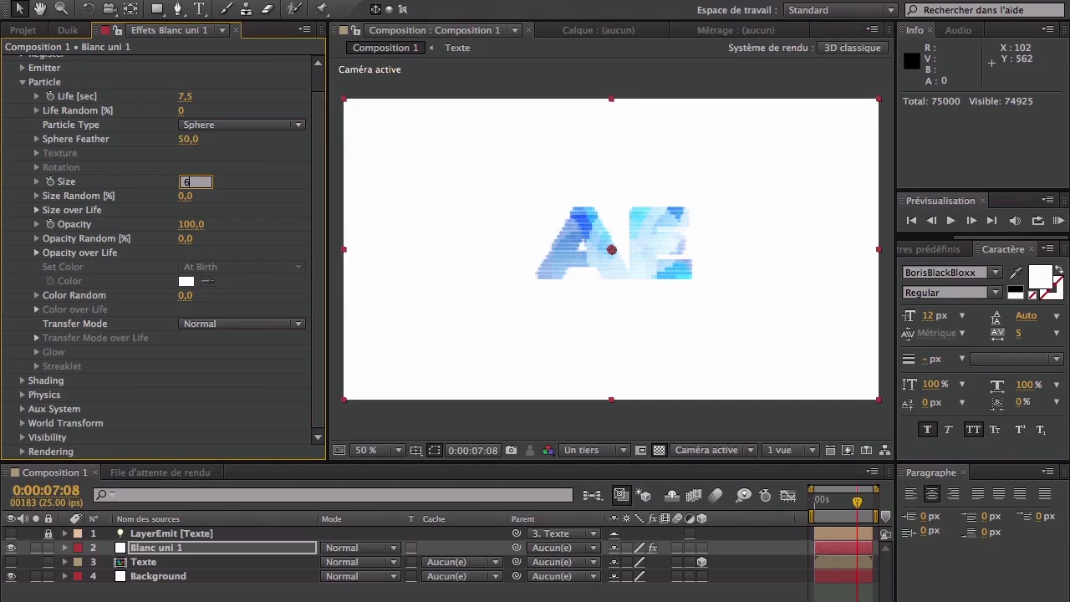
{"action": "key", "text": "Return"}
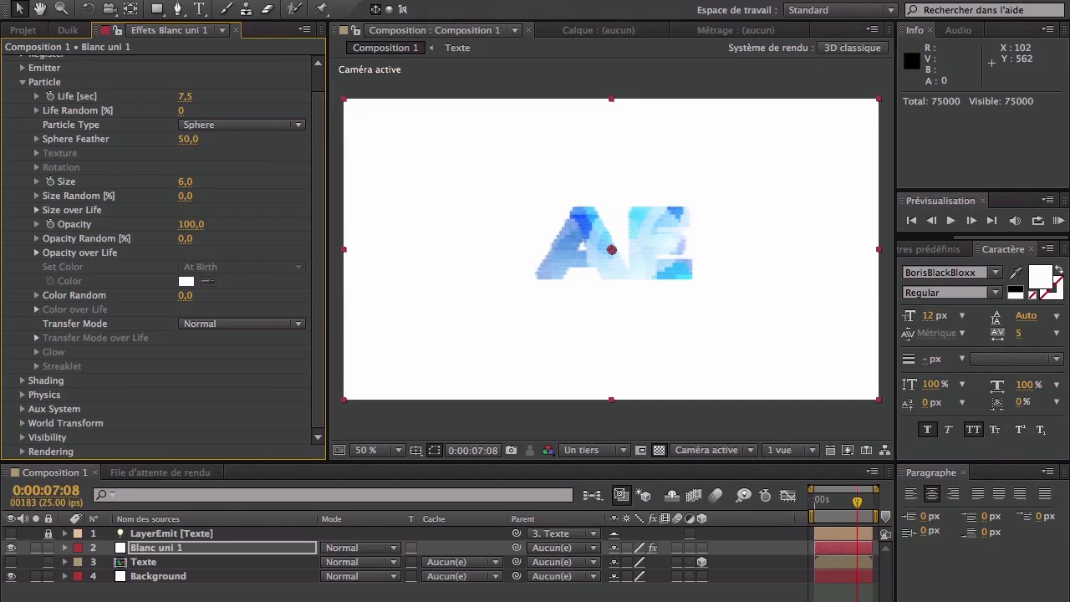
{"action": "left_click", "coordinate": [191, 195]}
{"action": "type", "text": "100"}
{"action": "key", "text": "Return"}
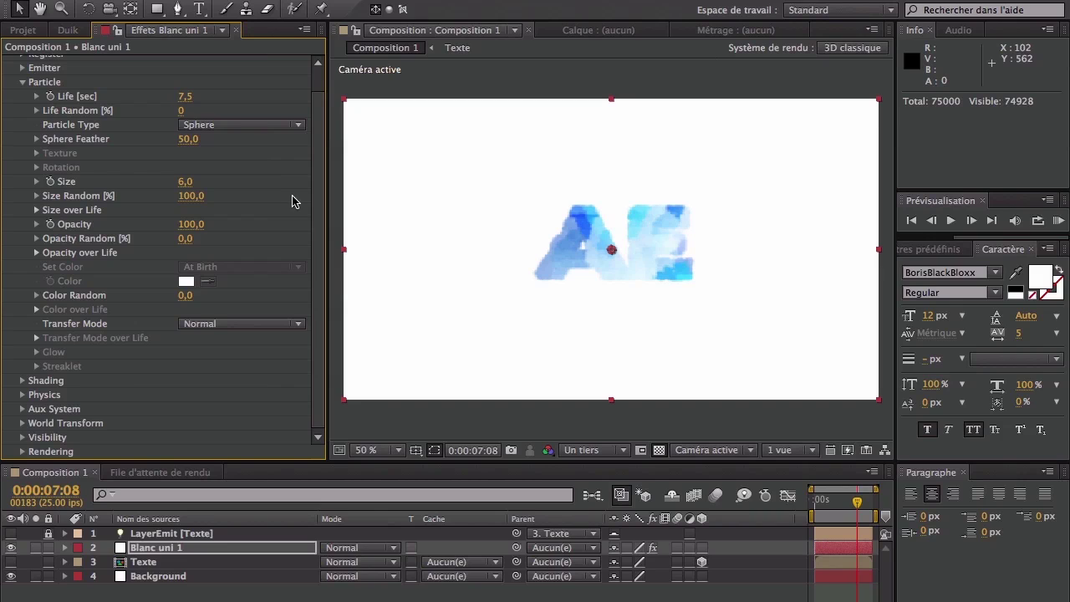
{"action": "left_click", "coordinate": [194, 196]}
{"action": "type", "text": "60"}
{"action": "key", "text": "Return"}
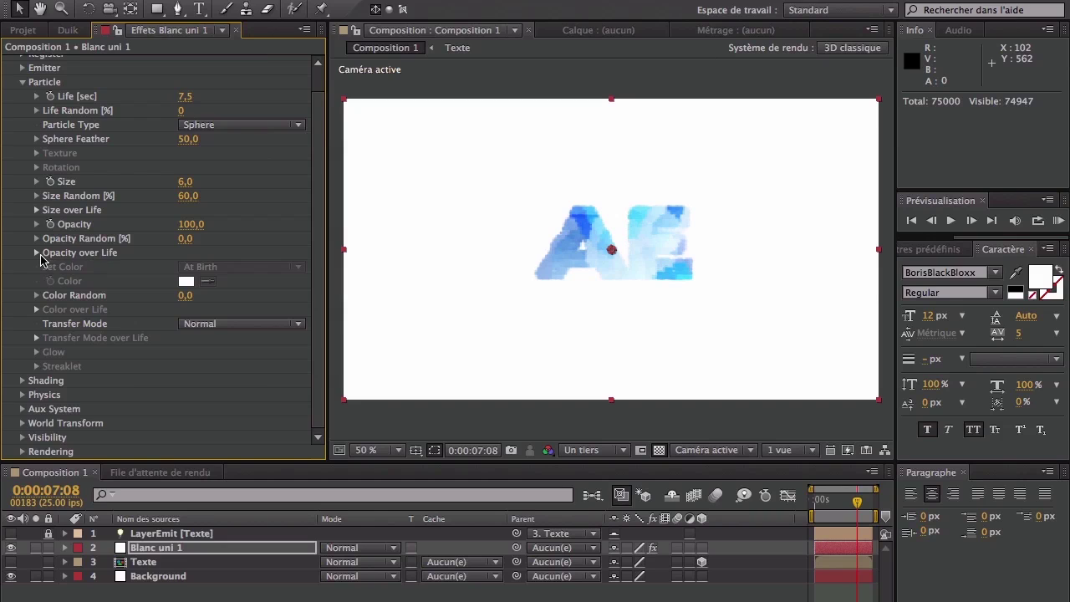
Step: Apply the preset curve that rises at birth and falls at death to both Opacity over Life and Size over Life
{"action": "left_click", "coordinate": [36, 253]}
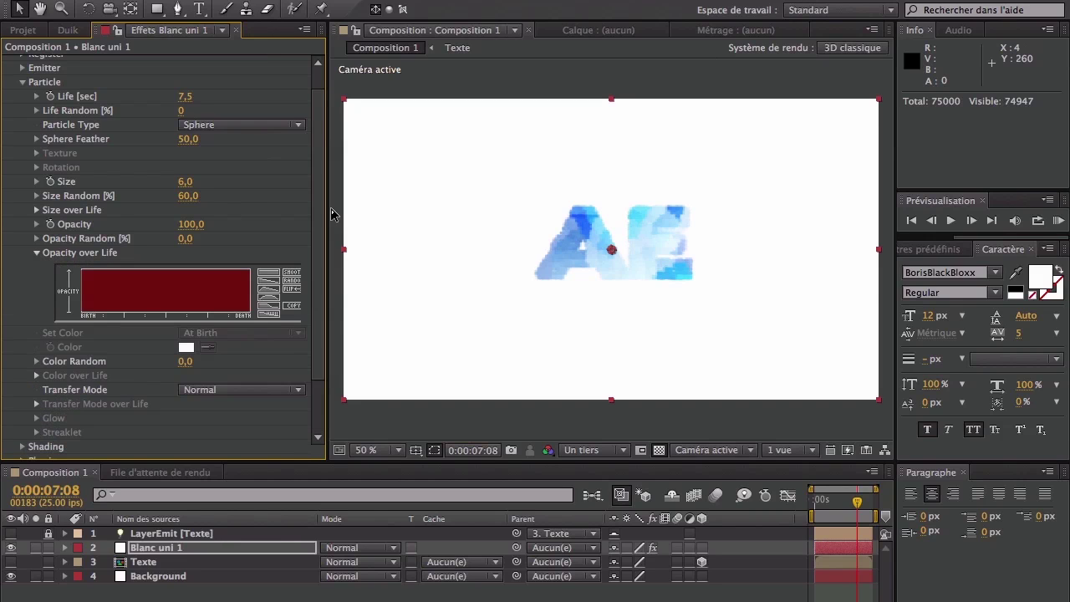
{"action": "left_click", "coordinate": [266, 302]}
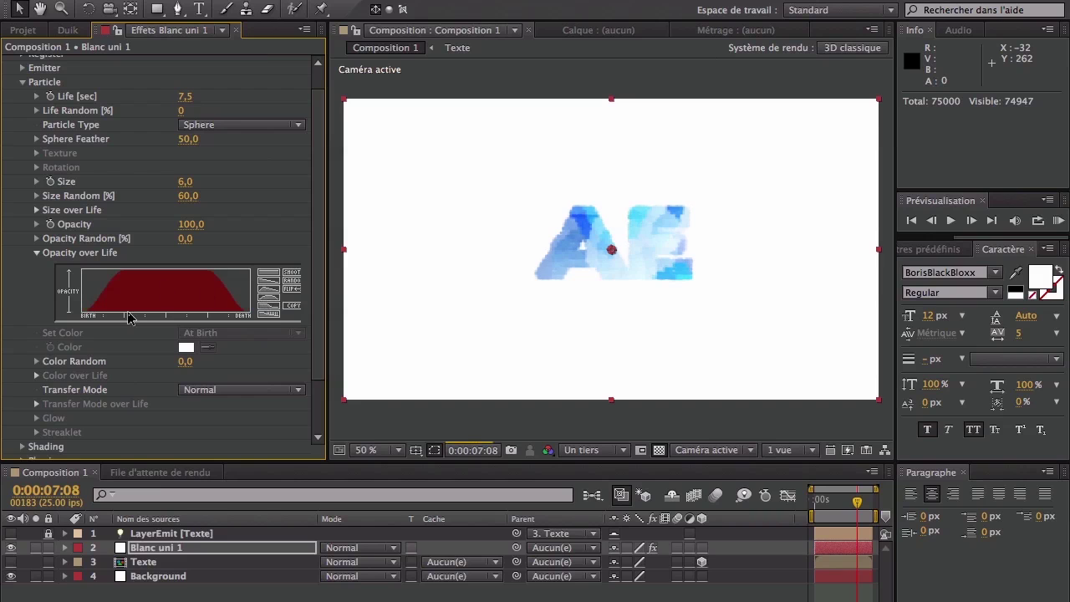
{"action": "left_click", "coordinate": [36, 211]}
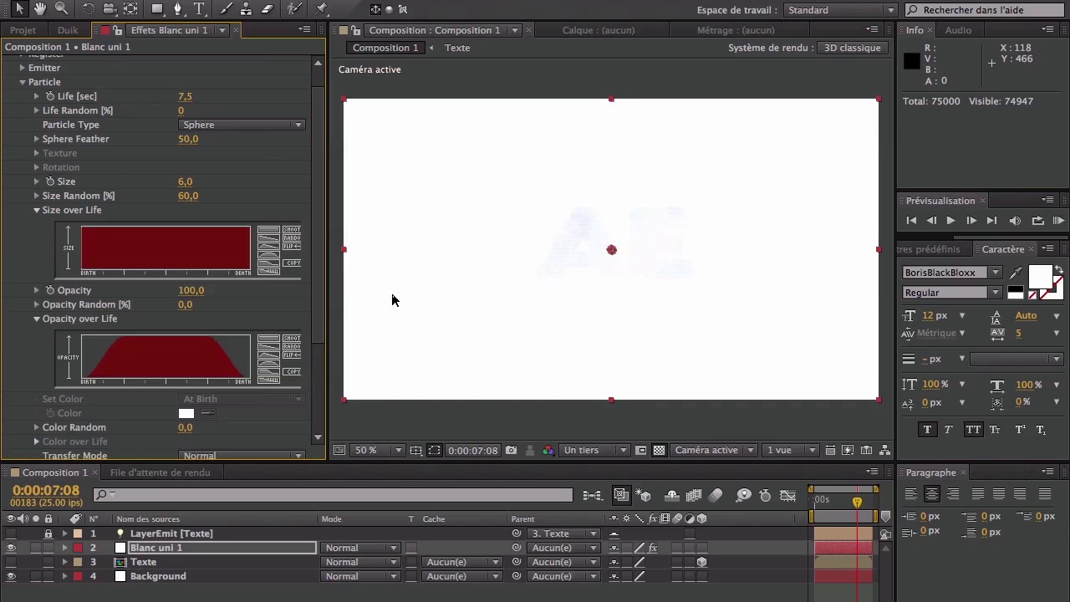
{"action": "left_click", "coordinate": [268, 254]}
Step: Set the particles' Sphere Feather to 0, judging the result on the scattered particles at 0:00:03:18
{"action": "scroll", "coordinate": [267, 368], "scroll_direction": "down", "scroll_amount": 5}
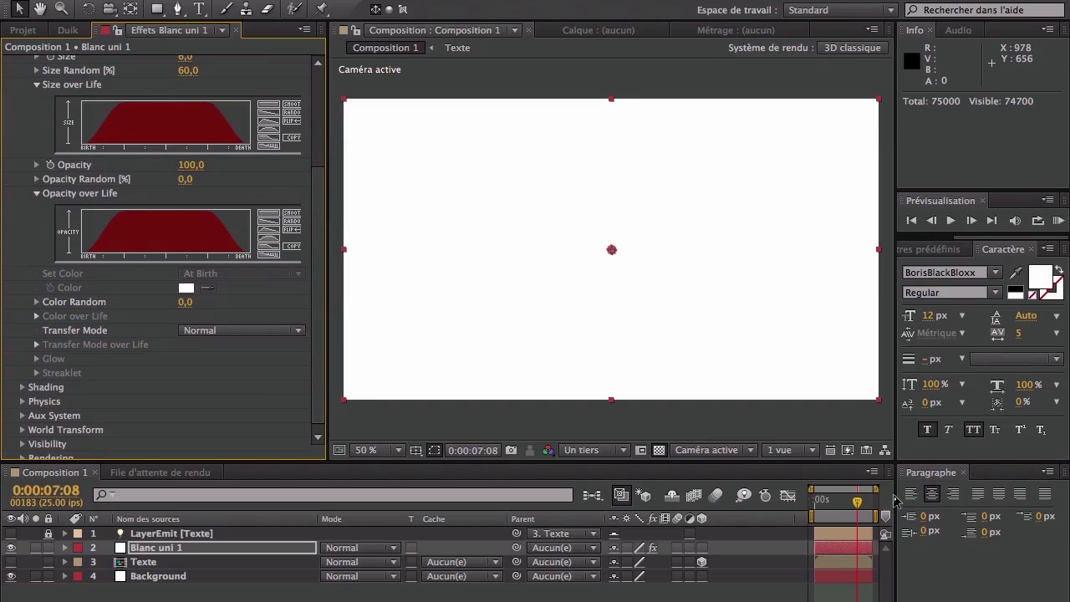
{"action": "left_click", "coordinate": [836, 508]}
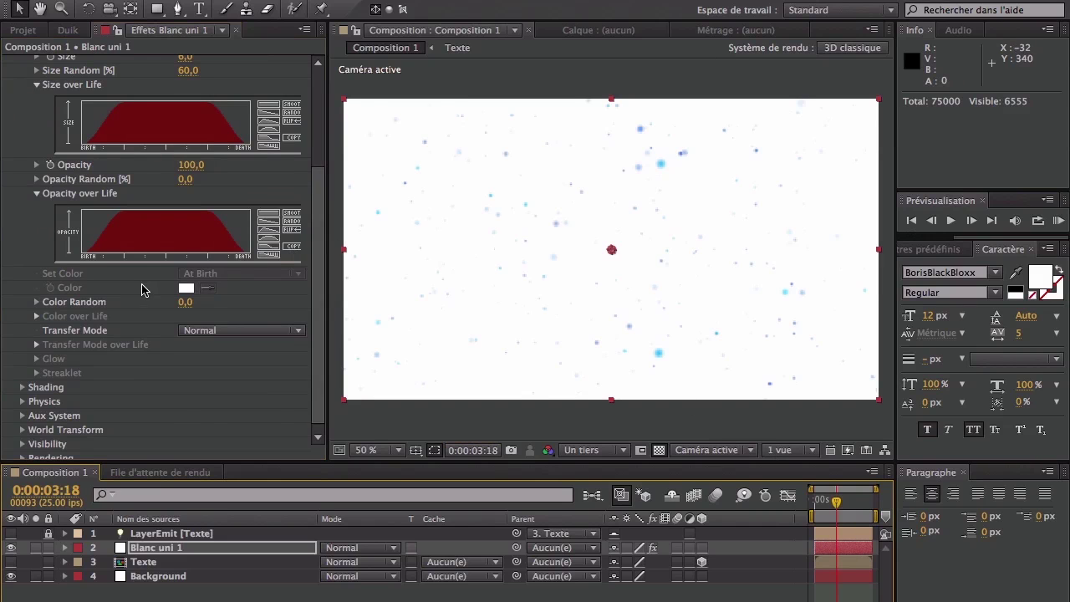
{"action": "scroll", "coordinate": [143, 286], "scroll_direction": "up", "scroll_amount": 6}
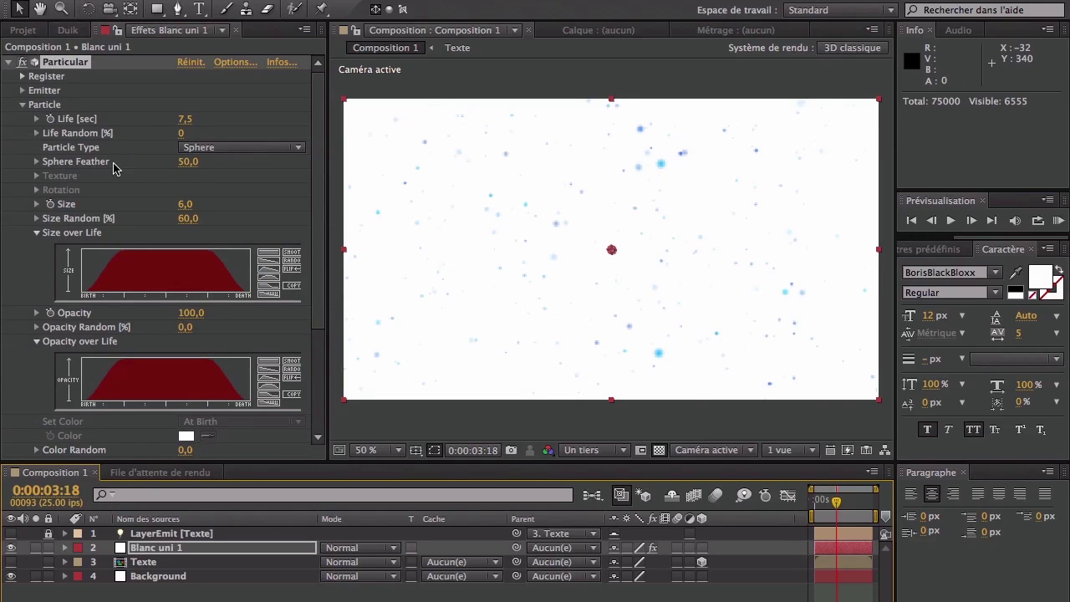
{"action": "left_click", "coordinate": [184, 164]}
{"action": "type", "text": "0"}
{"action": "key", "text": "Return"}
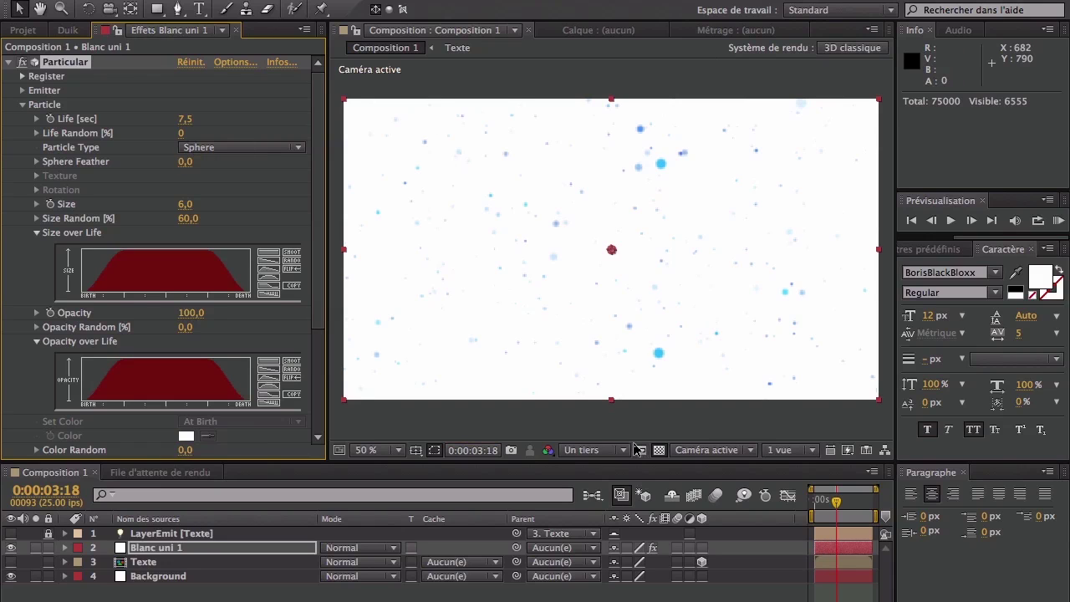
Step: Return the preview resolution to one half (Un demi) and preview the particle assembly from 0:00:05:18
{"action": "left_click", "coordinate": [591, 450]}
{"action": "left_click", "coordinate": [593, 509]}
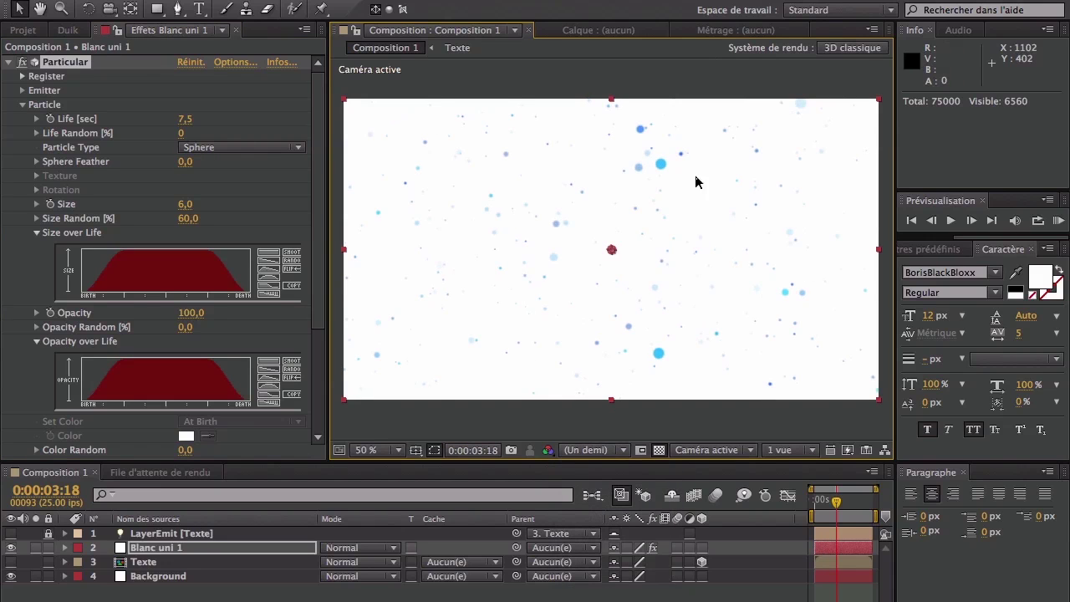
{"action": "key", "text": "space"}
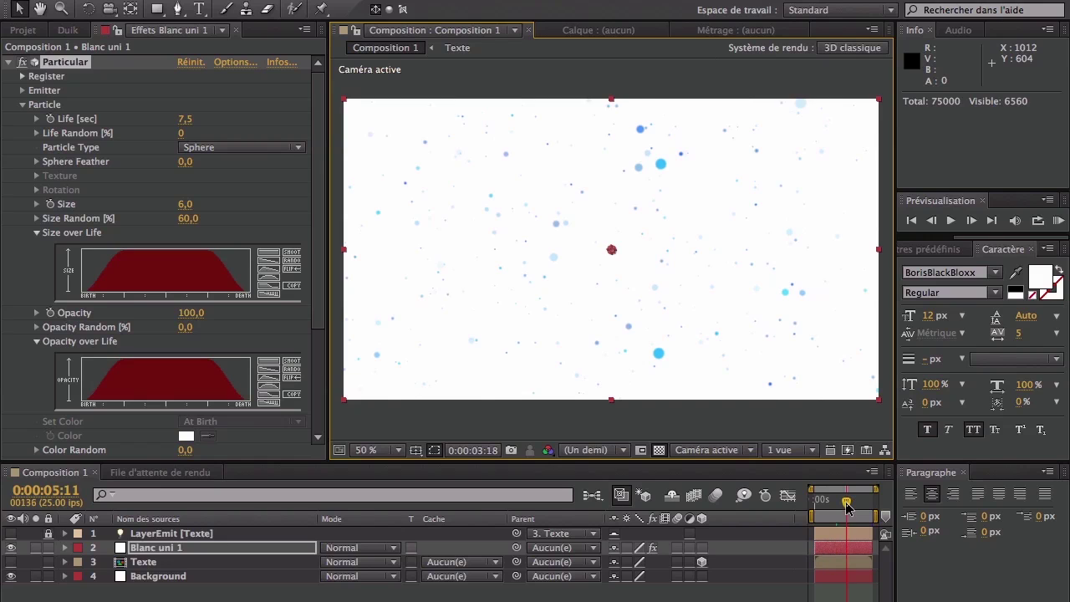
{"action": "left_click", "coordinate": [860, 501]}
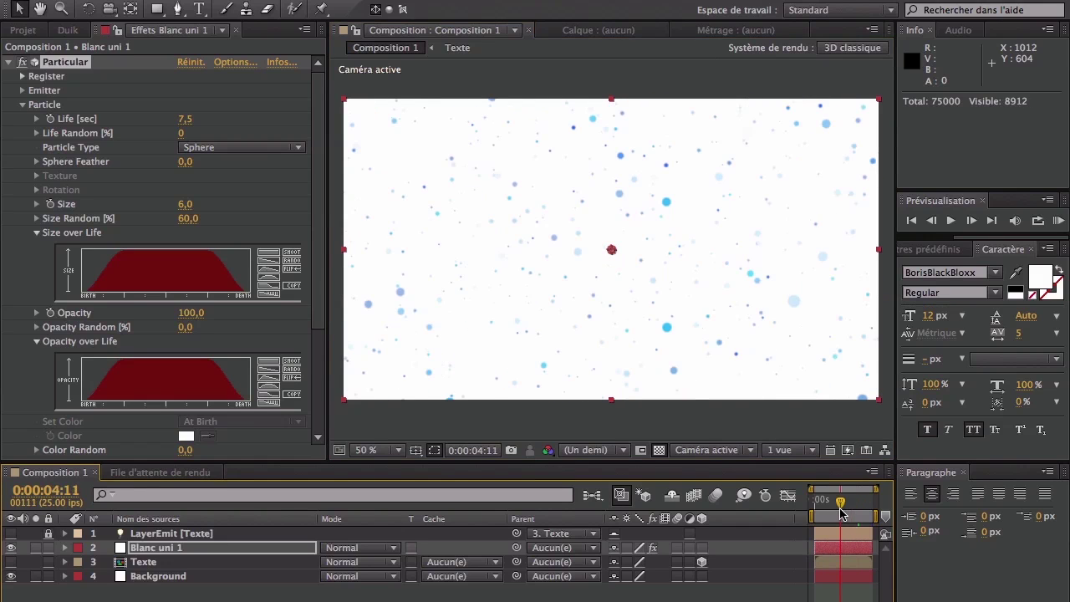
{"action": "key", "text": "space"}
{"action": "left_click", "coordinate": [849, 501]}
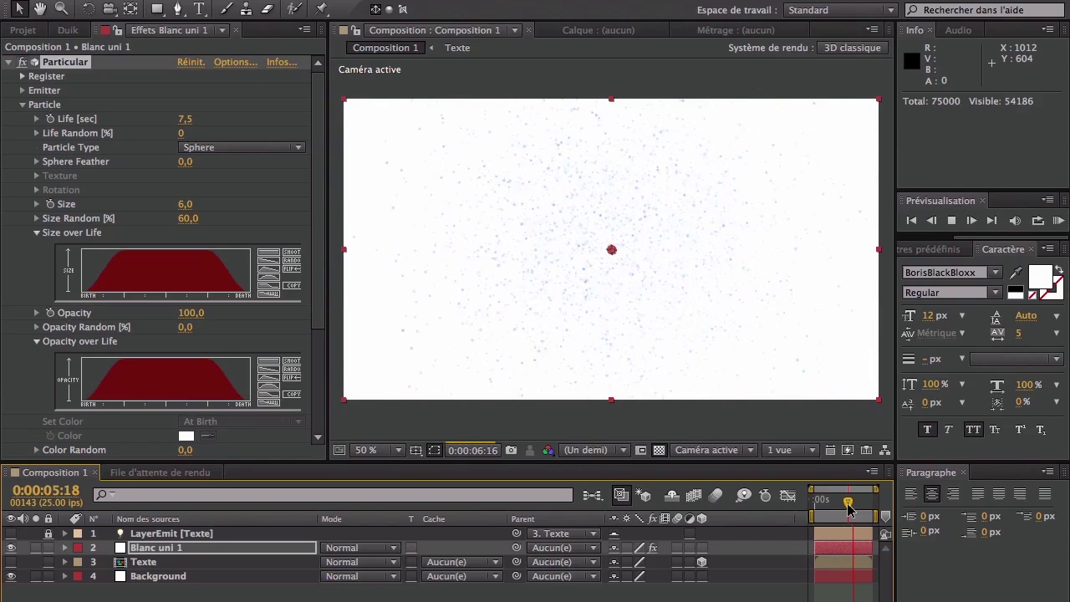
{"action": "key", "text": "space"}
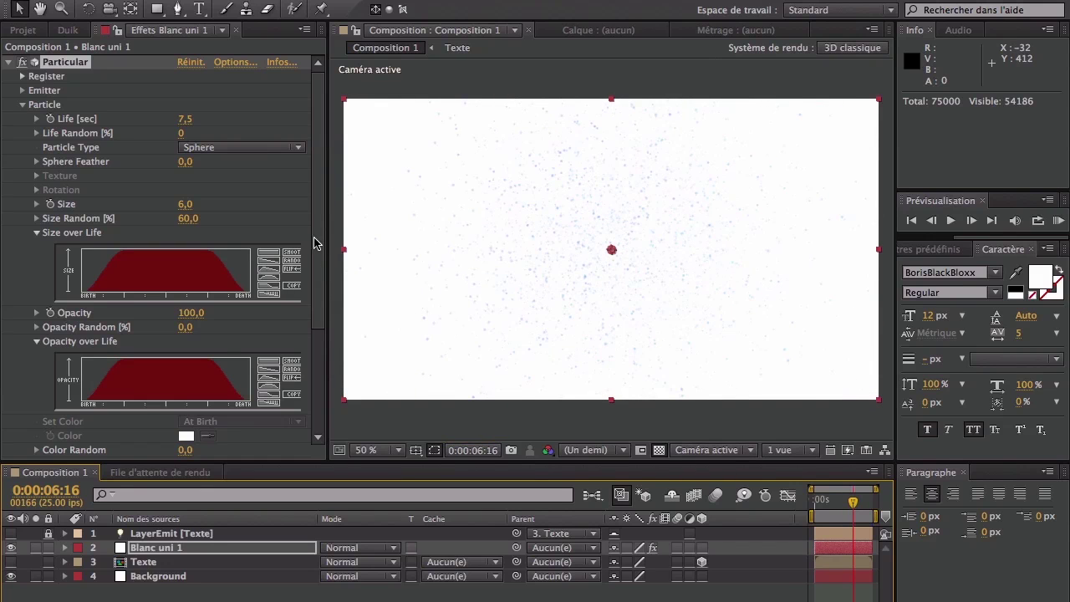
Step: Set the particles' Life to 9 seconds and preview the animation from 0:00:06:16
{"action": "left_click", "coordinate": [180, 120]}
{"action": "type", "text": "9"}
{"action": "key", "text": "Return"}
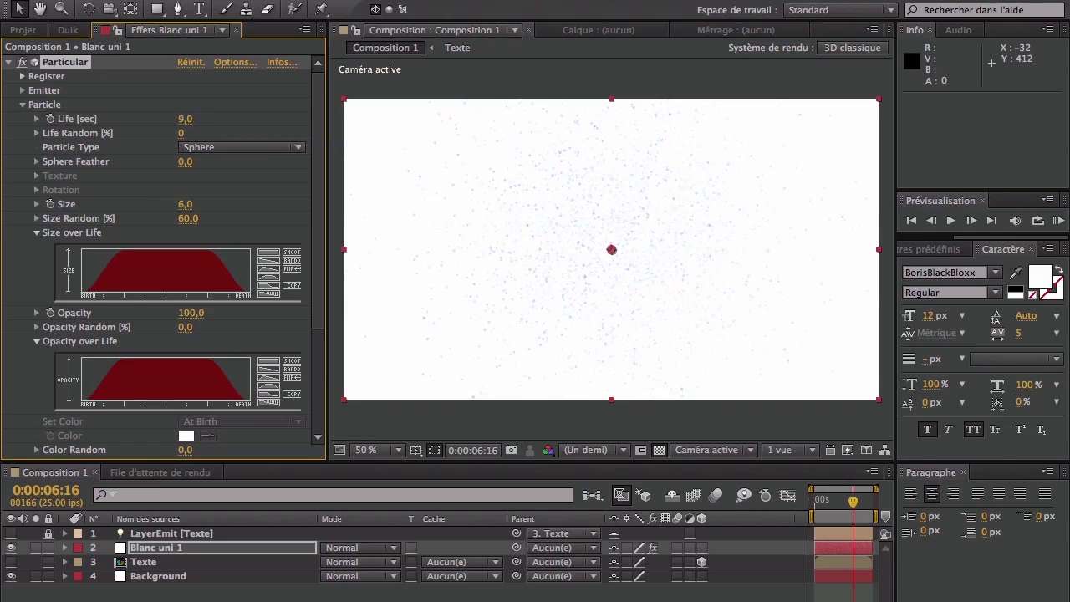
{"action": "key", "text": "space"}
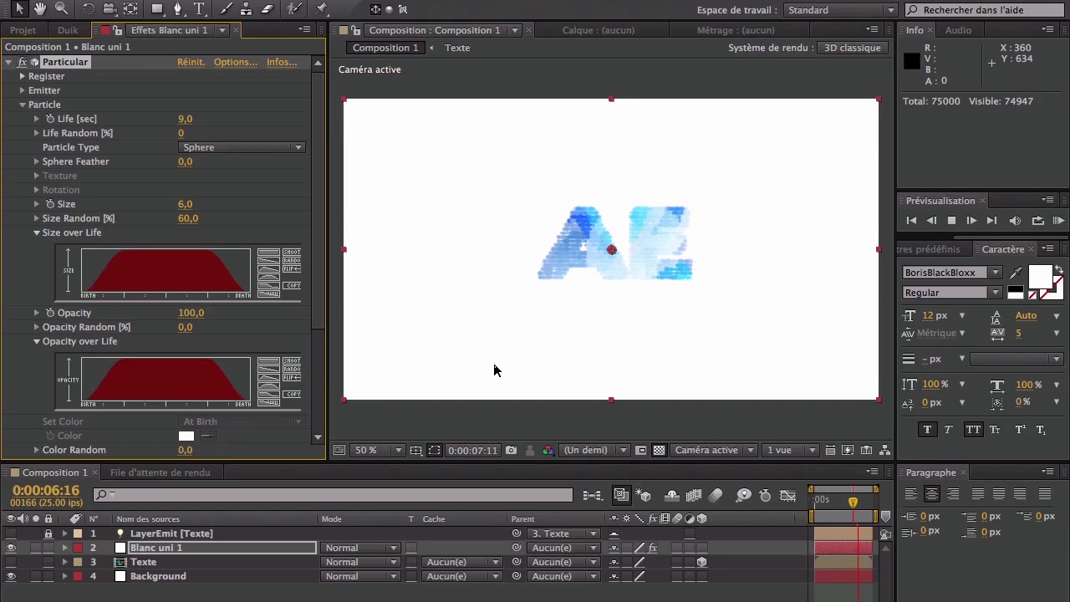
Step: Set the particles' Life to 8.5 seconds and check the assembled text at 0:00:07:00
{"action": "left_click", "coordinate": [185, 119]}
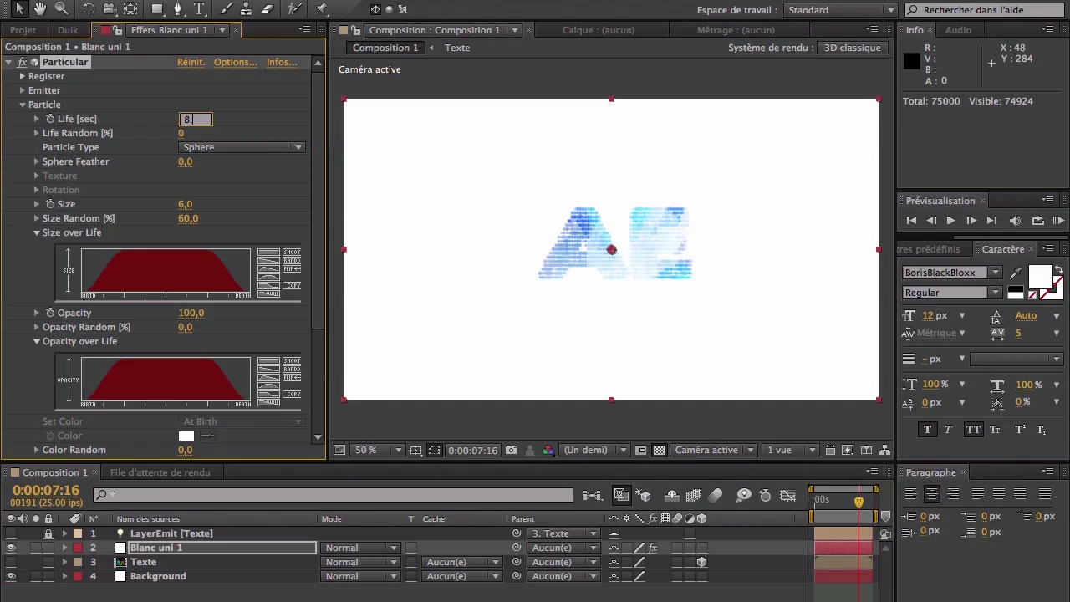
{"action": "type", "text": "8,5"}
{"action": "key", "text": "Return"}
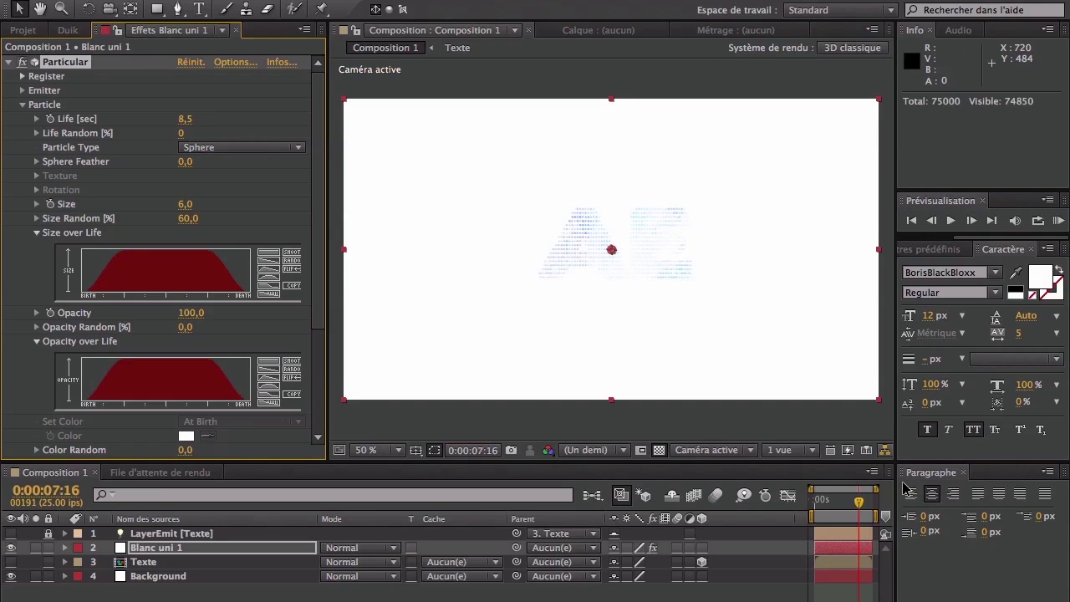
{"action": "left_click", "coordinate": [855, 503]}
{"action": "left_click_drag", "start_coordinate": [854, 503], "coordinate": [854, 502]}
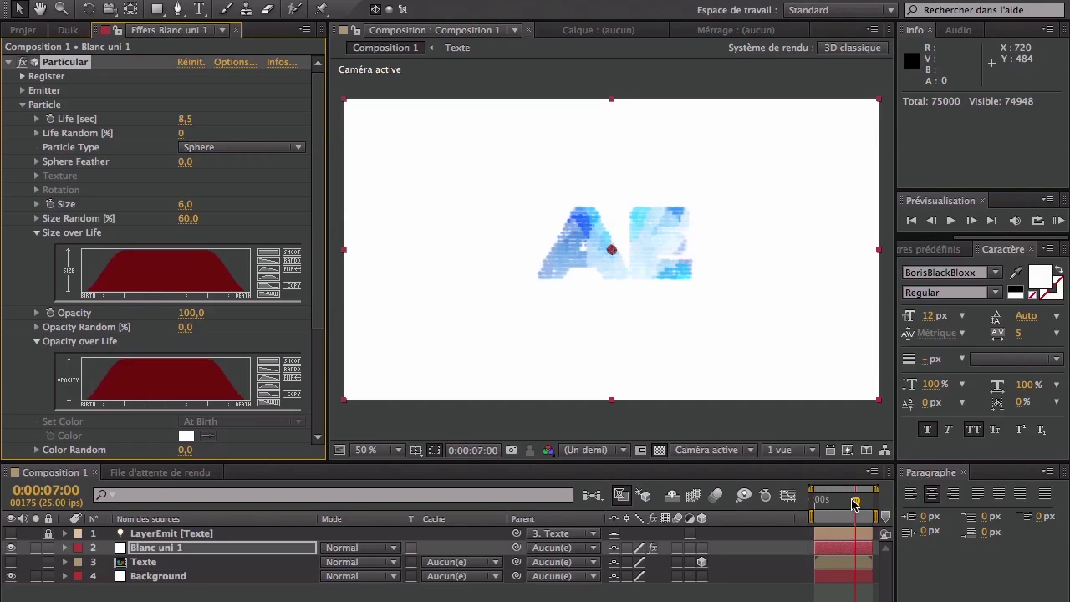
Step: Move the Texte layer to the top of the layer stack and make it visible
{"action": "left_click", "coordinate": [260, 595]}
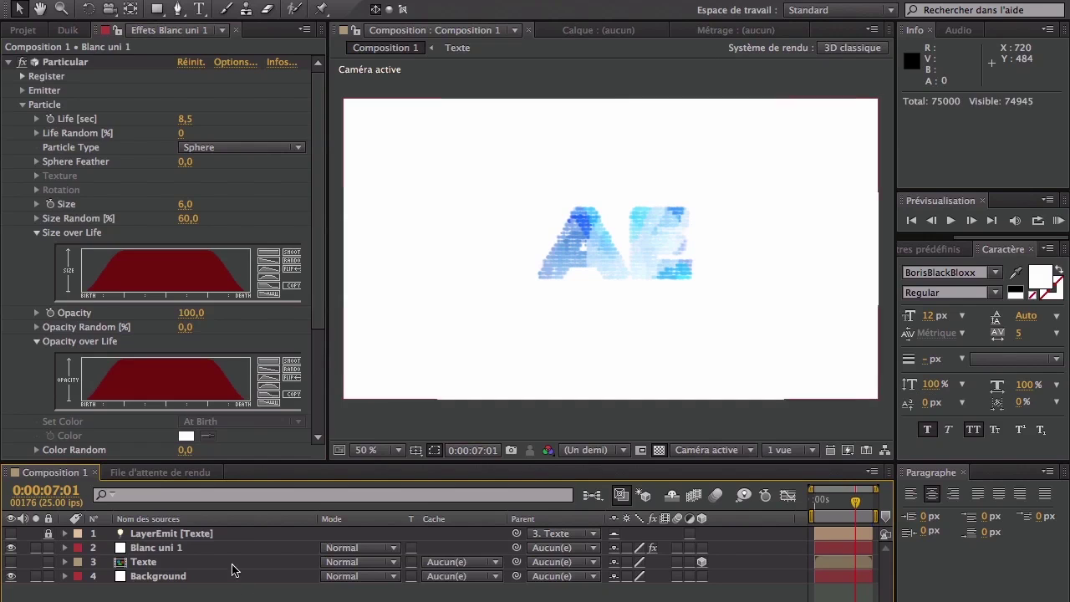
{"action": "left_click", "coordinate": [236, 565]}
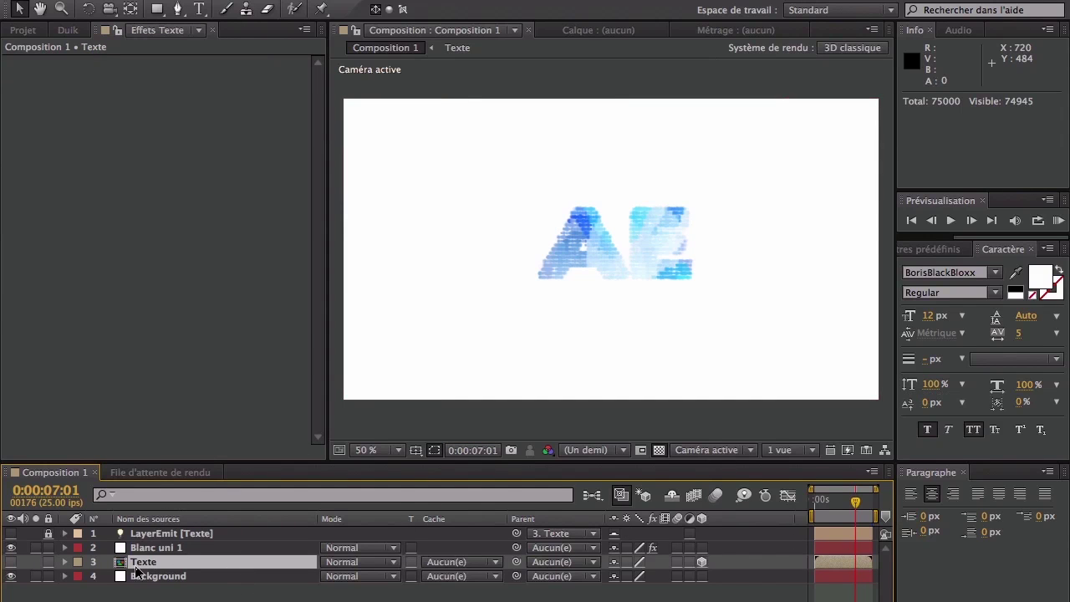
{"action": "left_click_drag", "start_coordinate": [125, 567], "coordinate": [133, 529]}
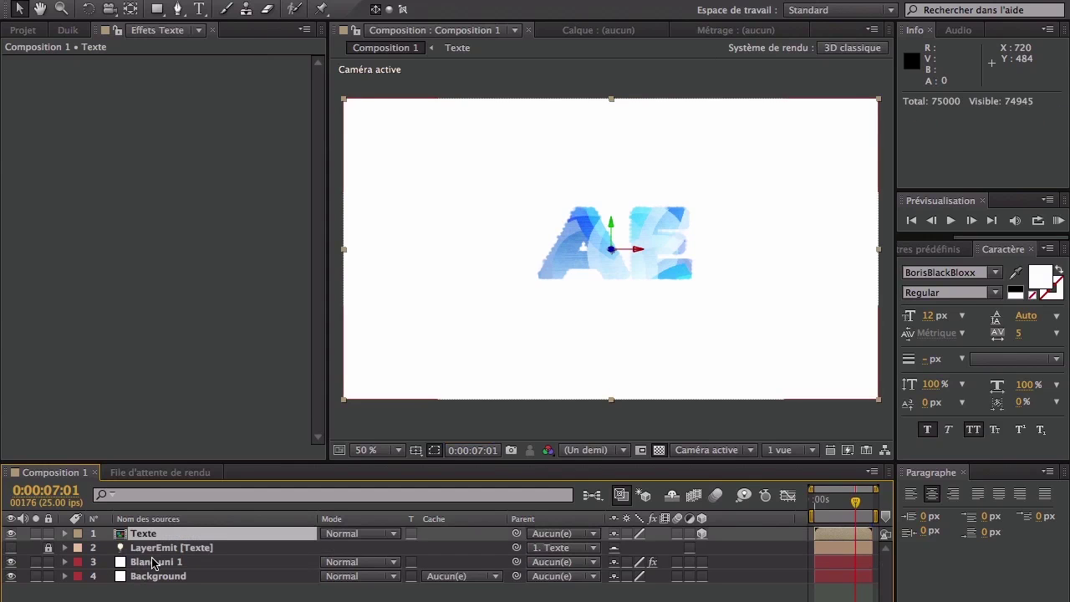
Step: Rename the Blanc uni 1 layer as Particular
{"action": "left_click", "coordinate": [151, 562]}
{"action": "key", "text": "Return"}
{"action": "type", "text": "P"}
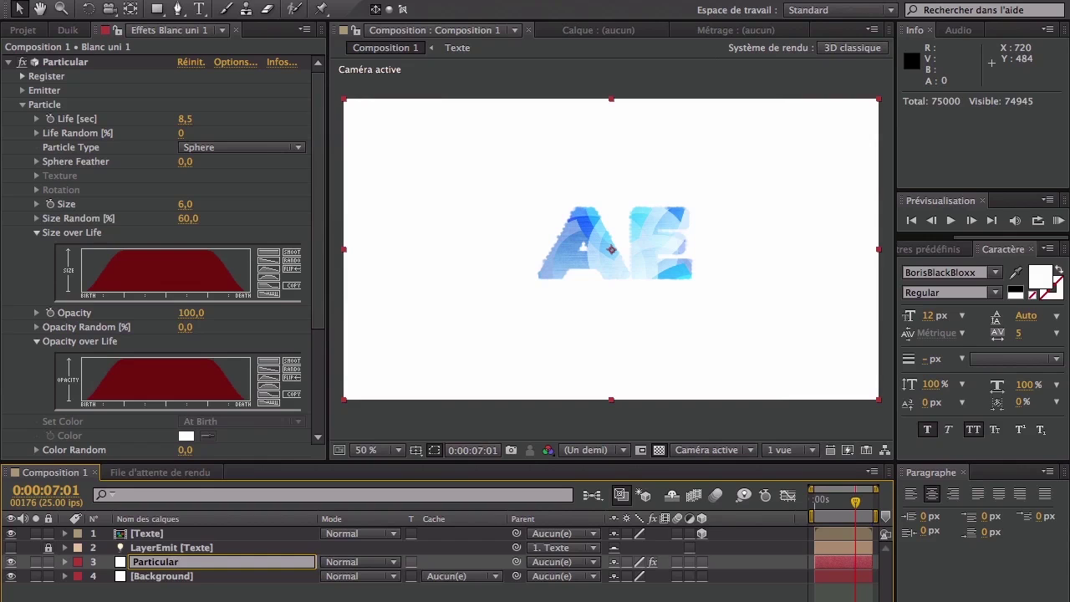
{"action": "type", "text": "articular"}
{"action": "key", "text": "Return"}
Step: Set an opacity keyframe of 100% on the Texte layer at 0:00:07:01
{"action": "left_click", "coordinate": [147, 534]}
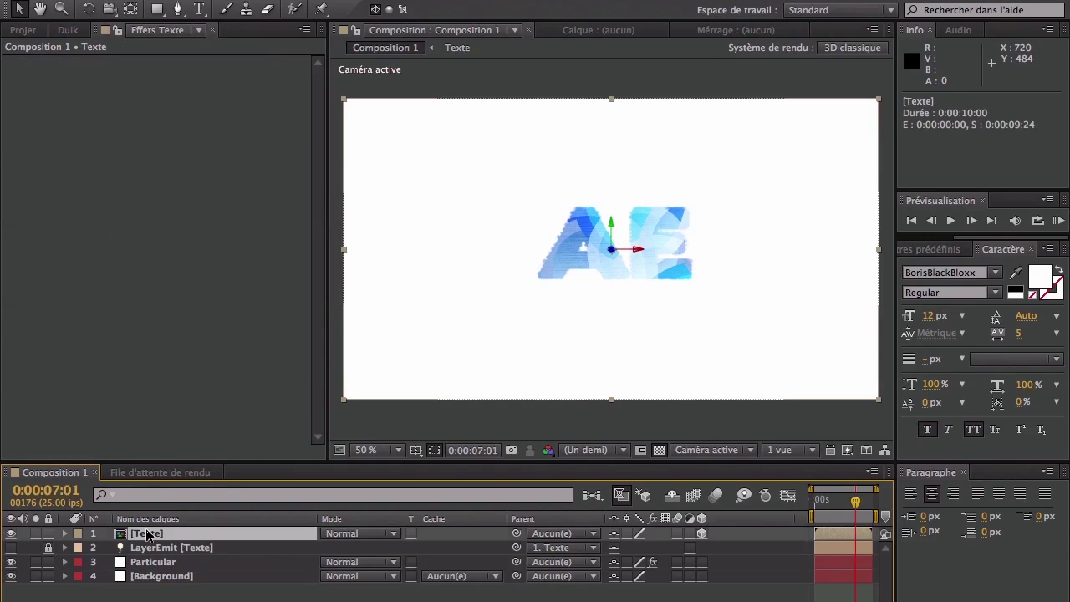
{"action": "key", "text": "t"}
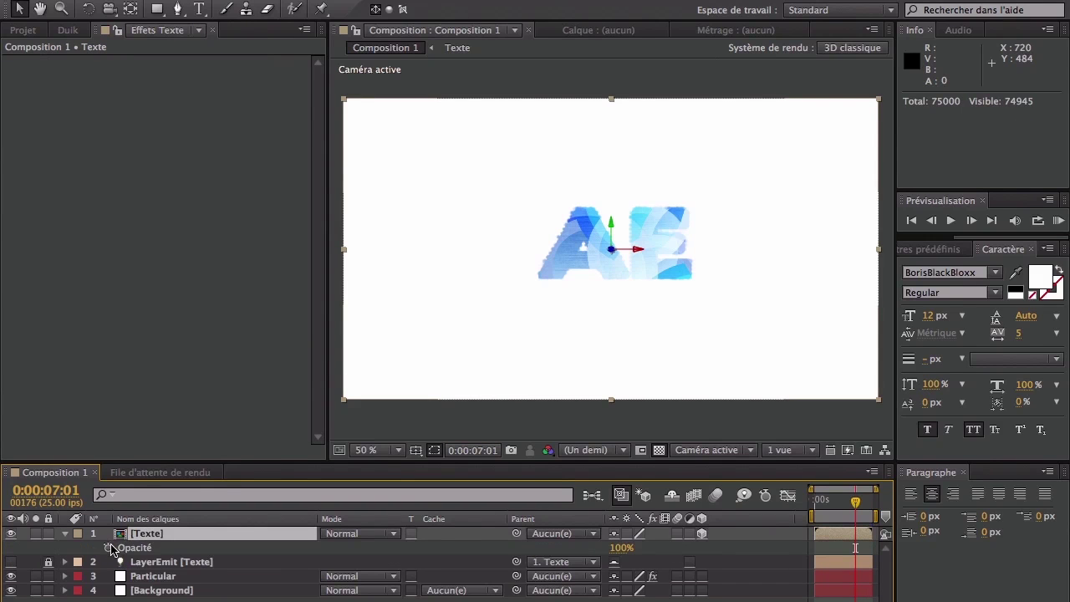
{"action": "left_click", "coordinate": [112, 548]}
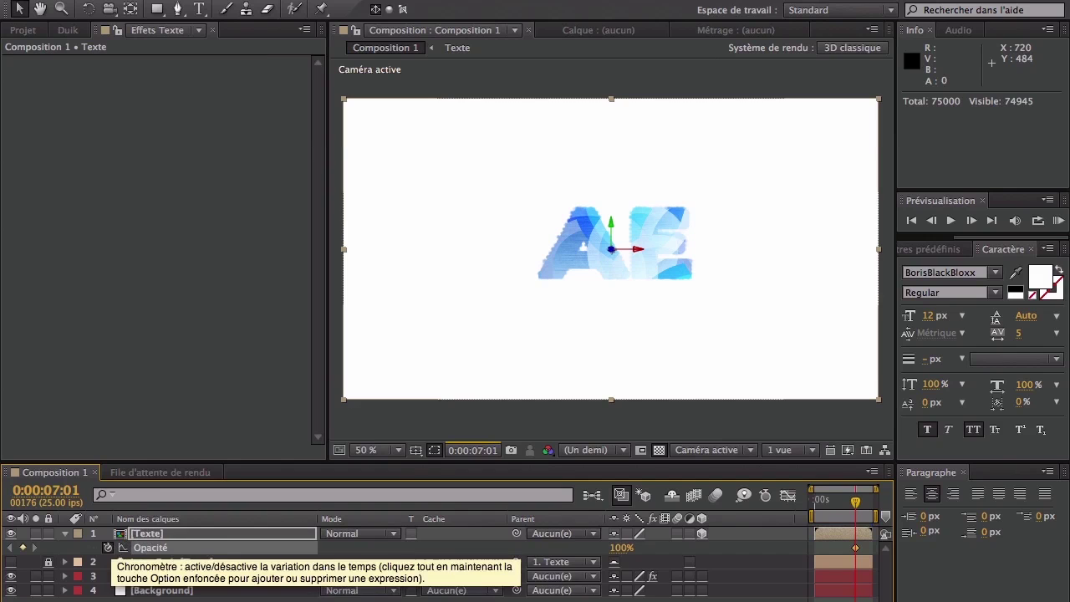
Step: Find the frame just before the particles assemble and keyframe the Texte layer's opacity to 0% at 0:00:06:24
{"action": "mouse_move", "coordinate": [528, 577]}
{"action": "key", "text": "Page_Up"}
{"action": "key", "text": "Page_Up"}
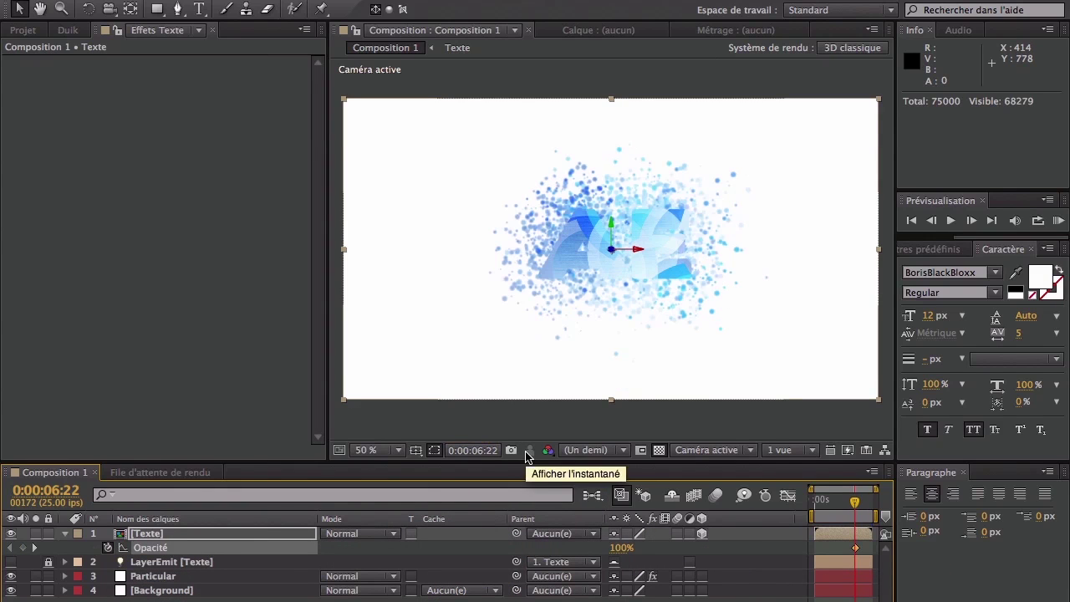
{"action": "key", "text": "Page_Down"}
{"action": "key", "text": "Page_Down"}
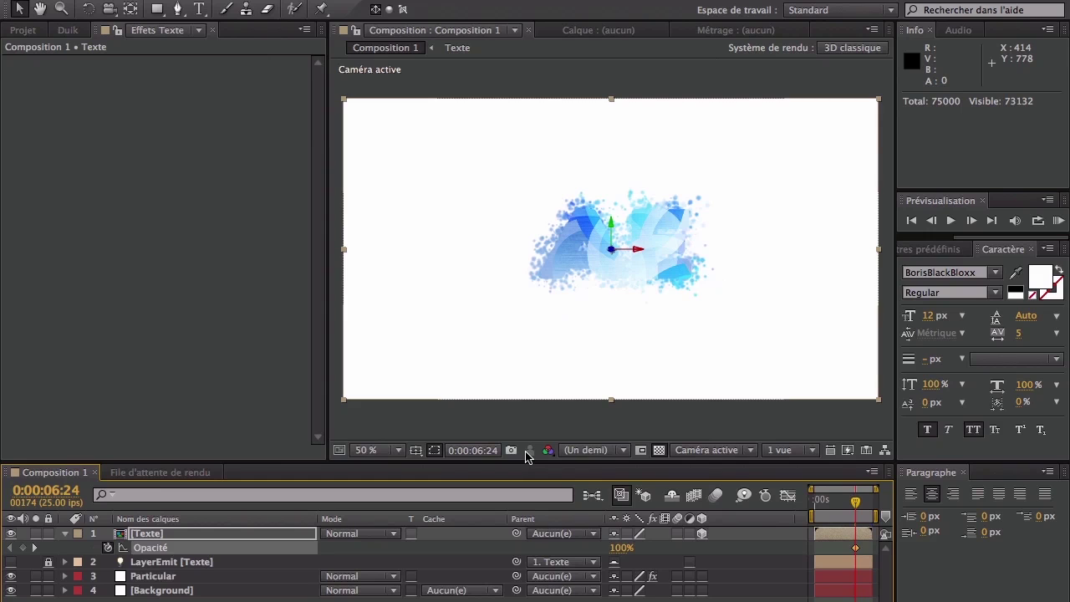
{"action": "left_click", "coordinate": [623, 548]}
{"action": "type", "text": "0"}
{"action": "key", "text": "Return"}
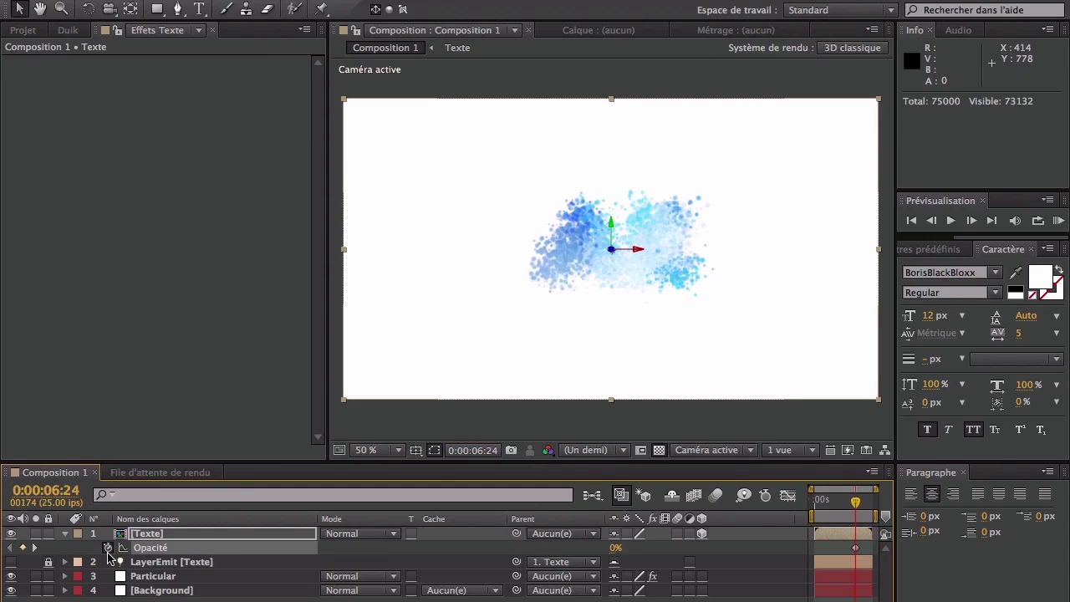
Step: Examine frame by frame how the particles give way to the Texte layer between 0:00:06:24 and 0:00:07:14
{"action": "key", "text": "Page_Down"}
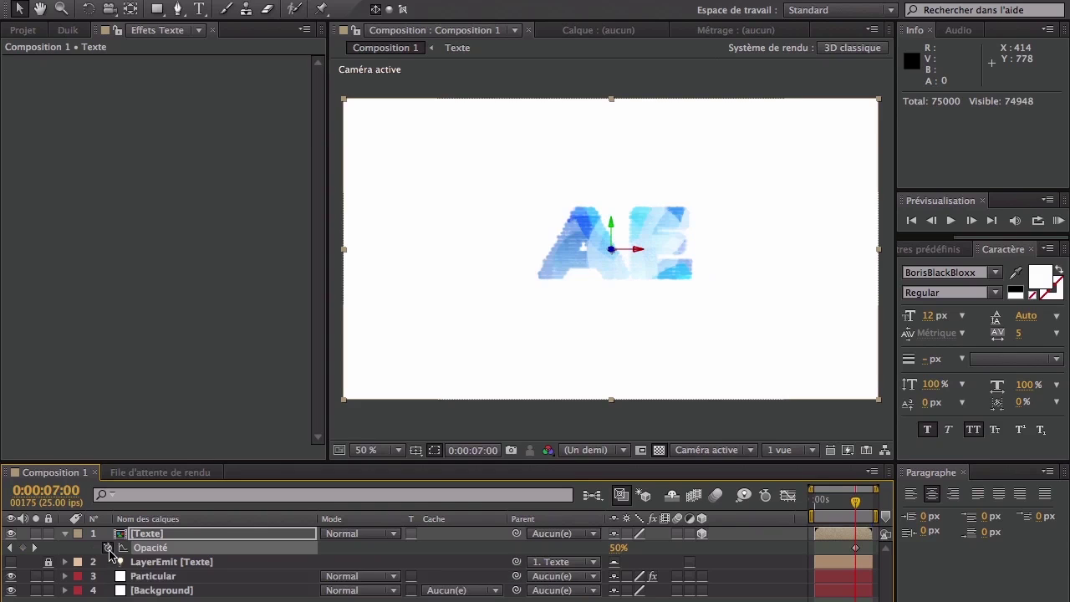
{"action": "key", "text": "Page_Down"}
{"action": "key", "text": "Page_Up"}
{"action": "key", "text": "Page_Up"}
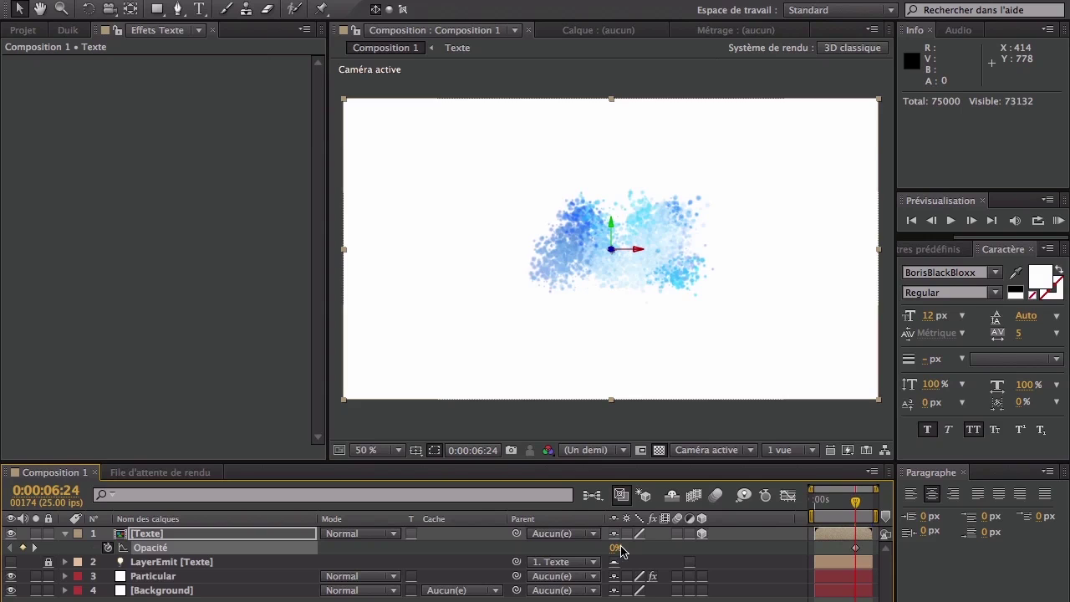
{"action": "key", "text": "Page_Down"}
{"action": "key", "text": "Page_Down"}
{"action": "key", "text": "Page_Down"}
{"action": "key", "text": "Page_Down"}
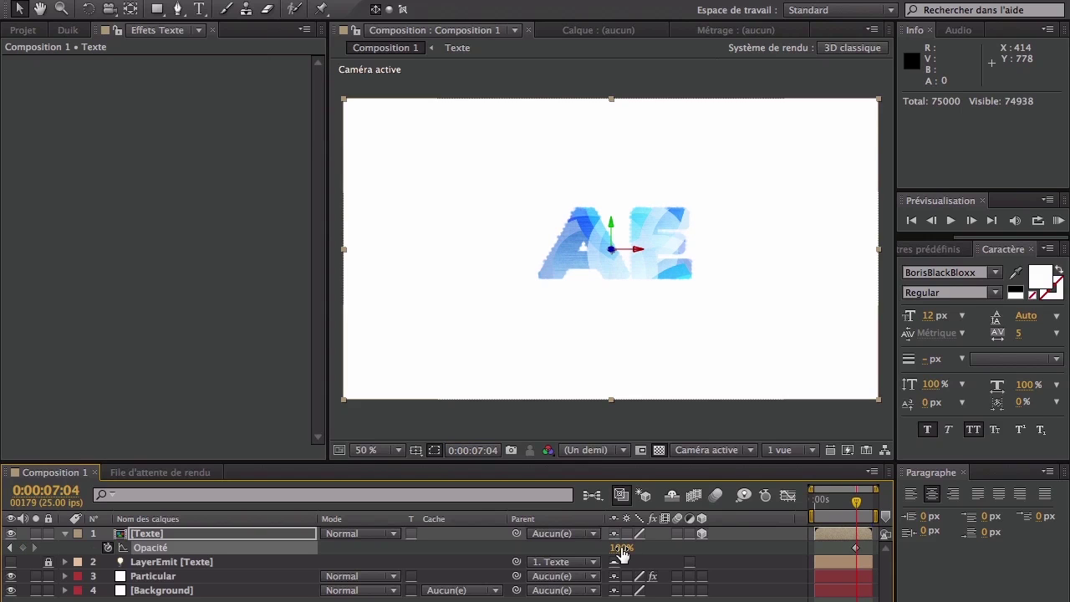
{"action": "key", "text": "Page_Down"}
{"action": "key", "text": "Page_Down"}
{"action": "key", "text": "Page_Down"}
{"action": "key", "text": "Page_Down"}
{"action": "key", "text": "Page_Down"}
{"action": "key", "text": "Page_Down"}
{"action": "key", "text": "Page_Down"}
{"action": "key", "text": "Page_Down"}
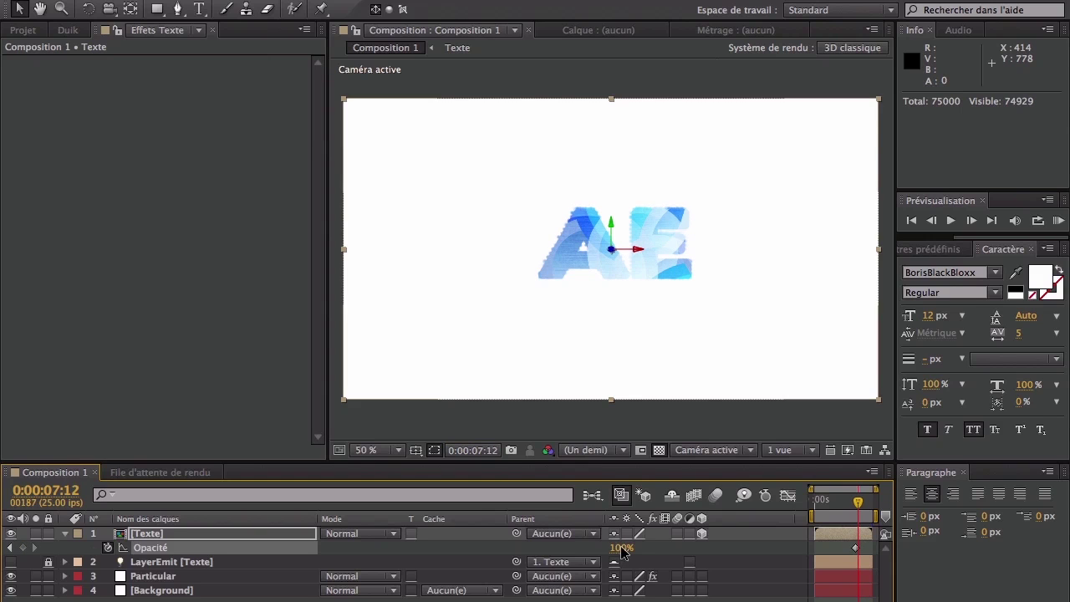
{"action": "key", "text": "F2"}
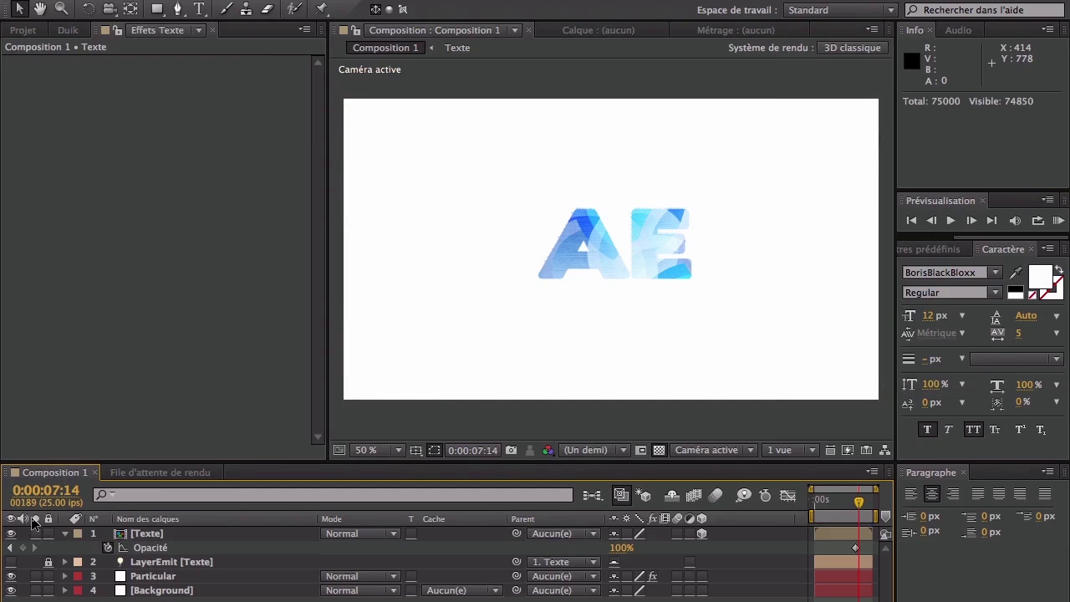
{"action": "left_click", "coordinate": [66, 534]}
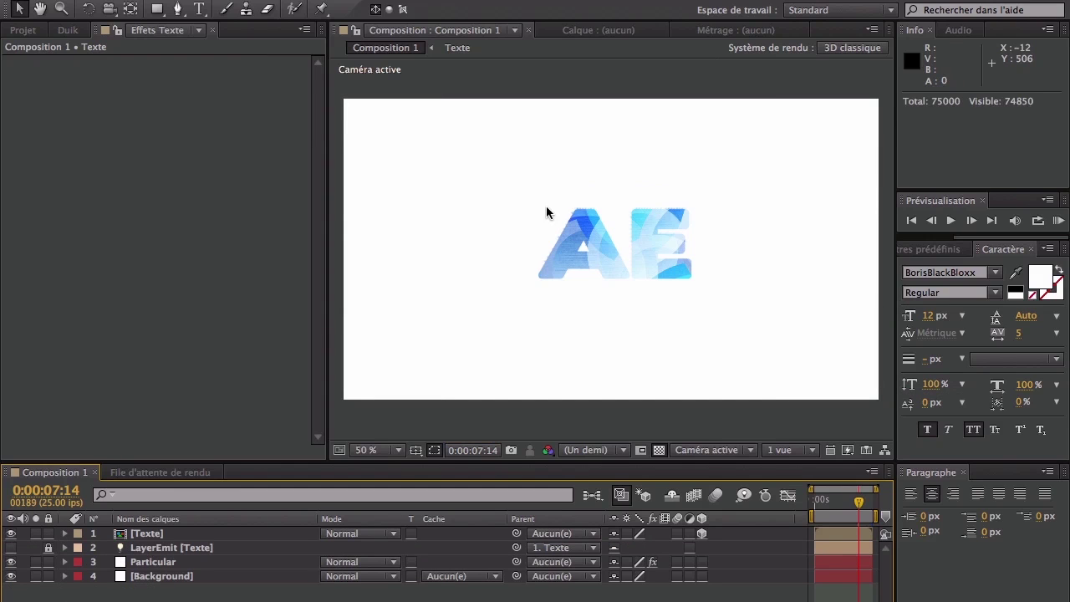
{"action": "key", "text": "h"}
{"action": "key", "text": "v"}
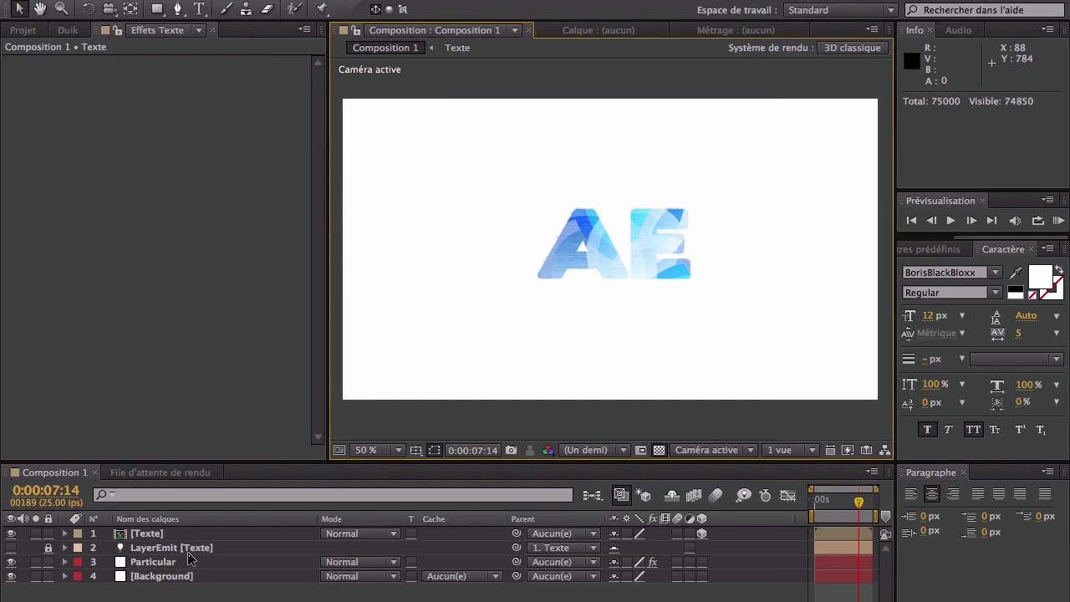
Step: Select the Background layer and search the effects for Dégradé
{"action": "left_click", "coordinate": [146, 577]}
{"action": "left_click", "coordinate": [938, 249]}
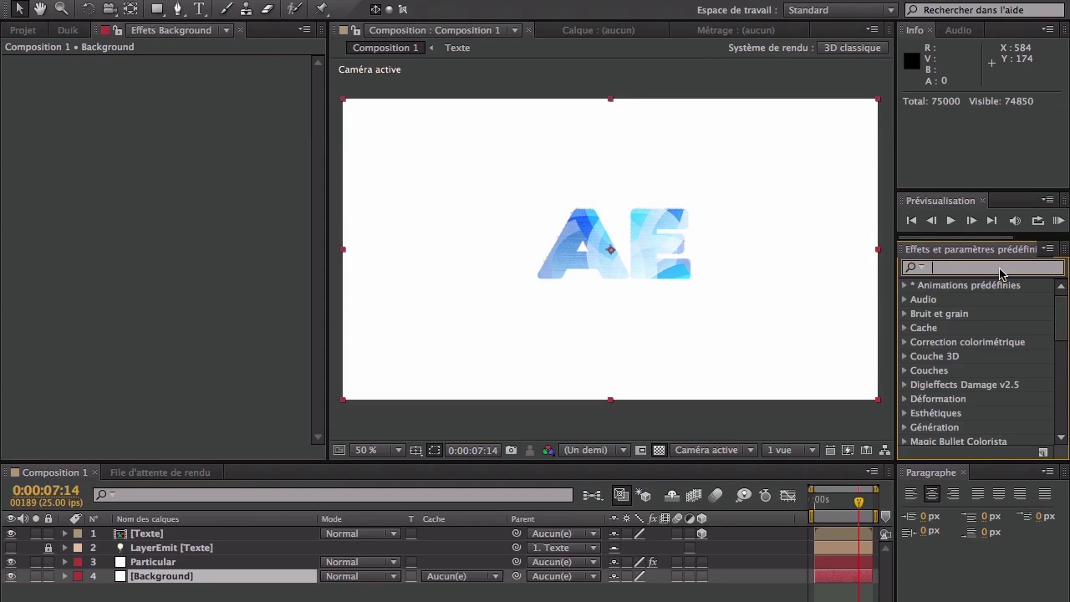
{"action": "type", "text": "Dégradé"}
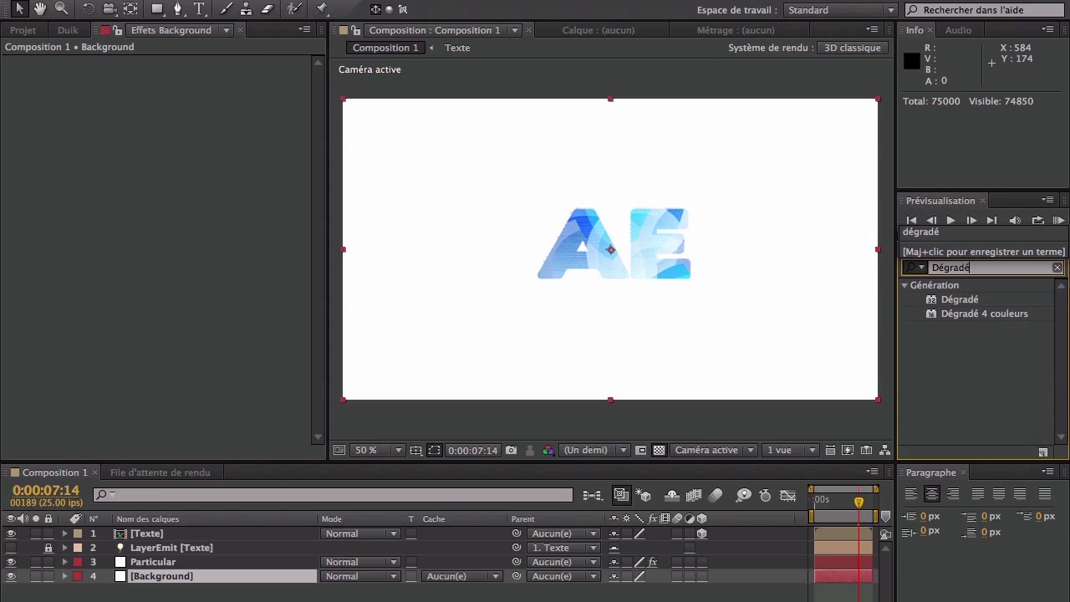
{"action": "left_click_drag", "start_coordinate": [960, 300], "coordinate": [398, 252]}
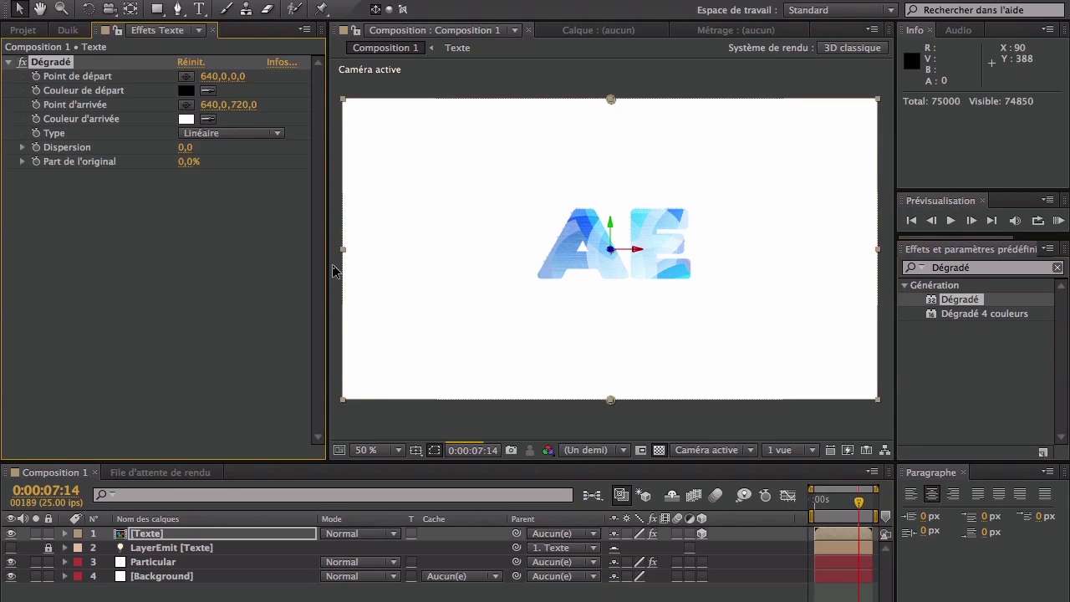
{"action": "left_click", "coordinate": [208, 136]}
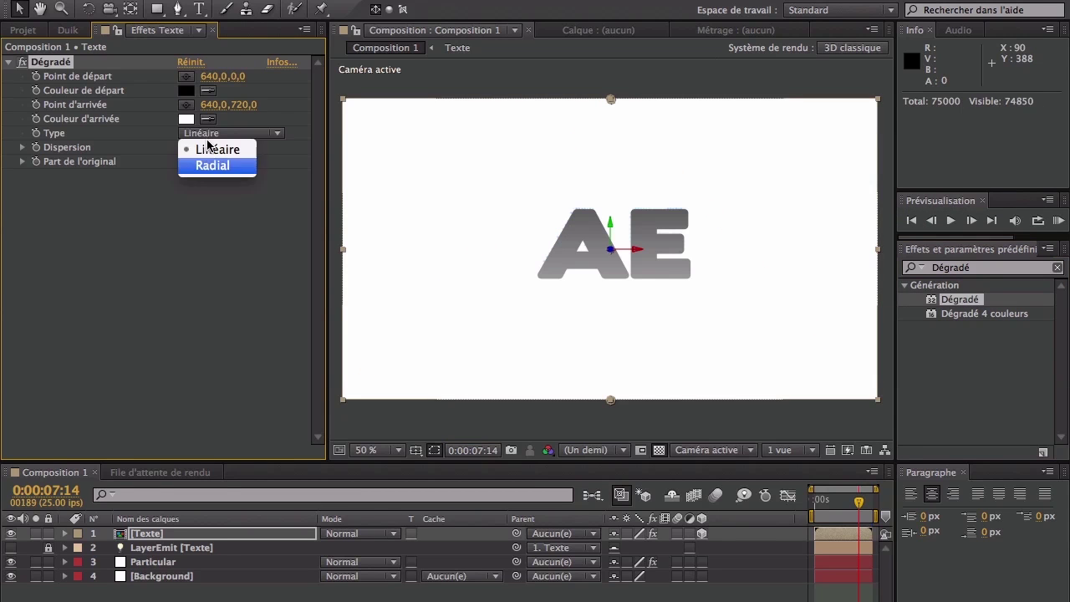
{"action": "left_click", "coordinate": [196, 310]}
{"action": "key", "text": "ctrl+z"}
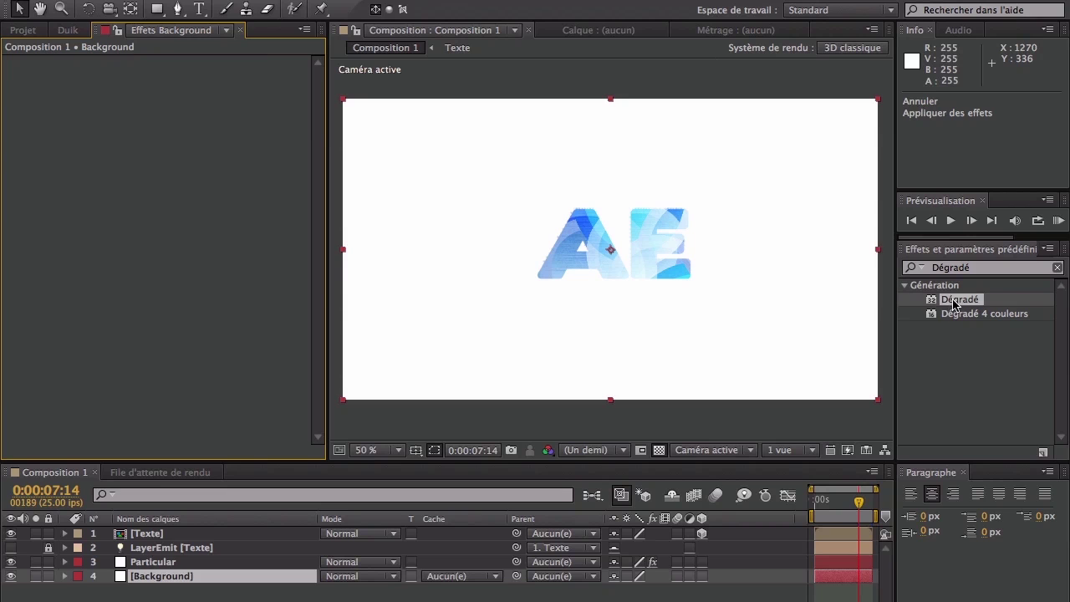
Step: Apply the Dégradé effect to the Background layer and set its type to Radial
{"action": "left_click_drag", "start_coordinate": [953, 303], "coordinate": [186, 577]}
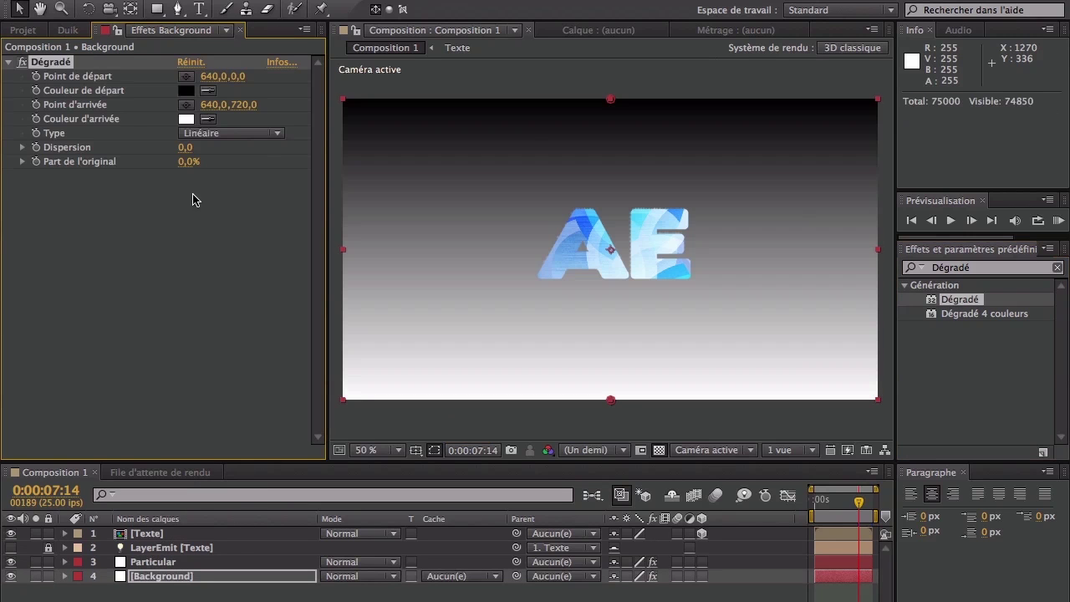
{"action": "left_click", "coordinate": [204, 133]}
{"action": "left_click", "coordinate": [209, 165]}
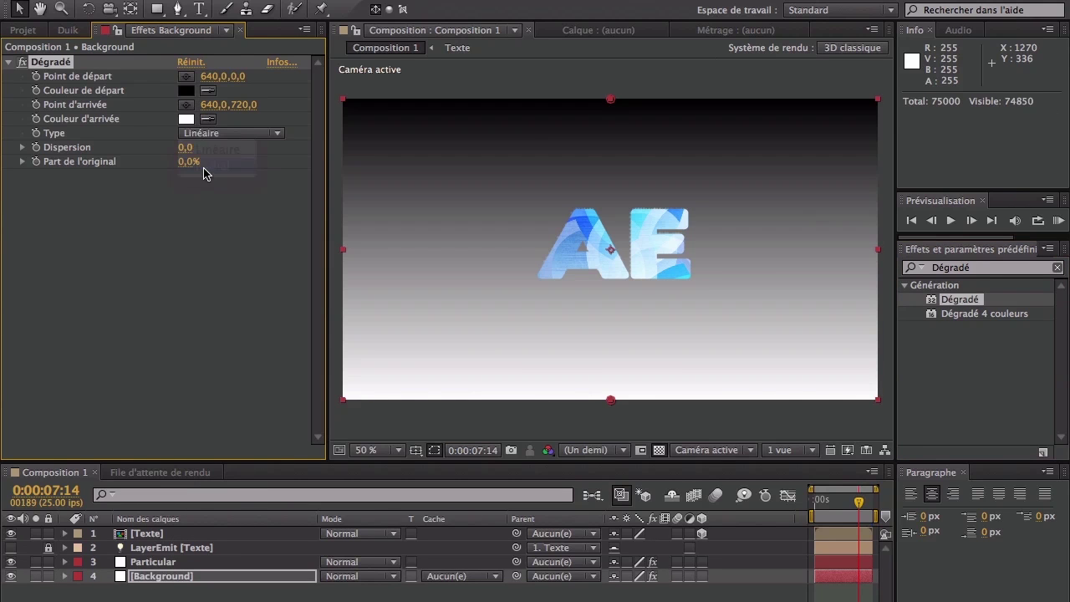
Step: Set the background gradient's start colour (Couleur de départ) to white
{"action": "left_click", "coordinate": [185, 90]}
{"action": "left_click", "coordinate": [308, 362]}
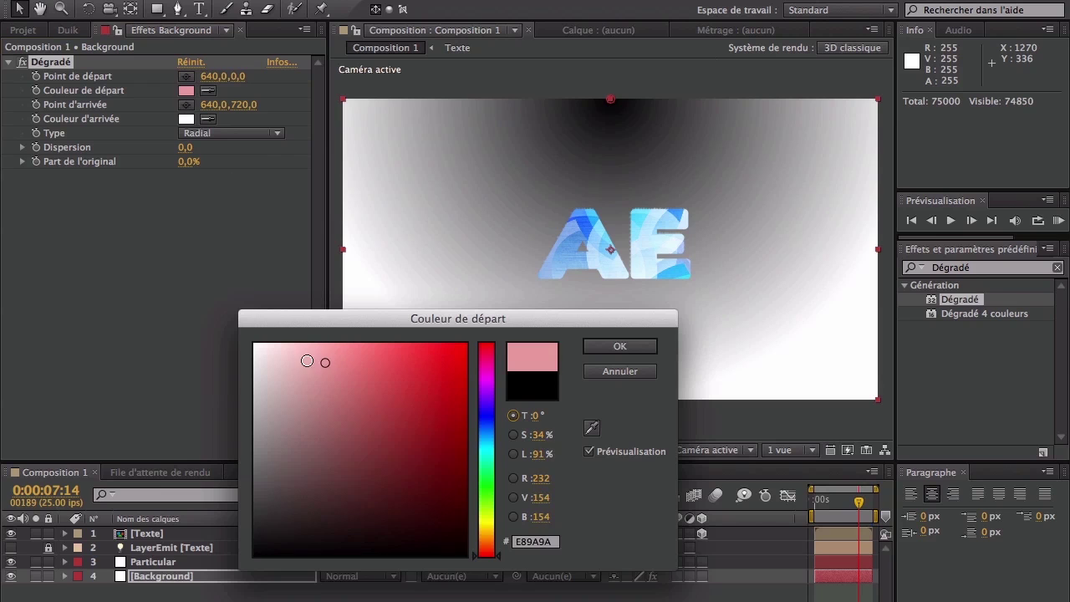
{"action": "left_click", "coordinate": [255, 345]}
{"action": "left_click", "coordinate": [655, 346]}
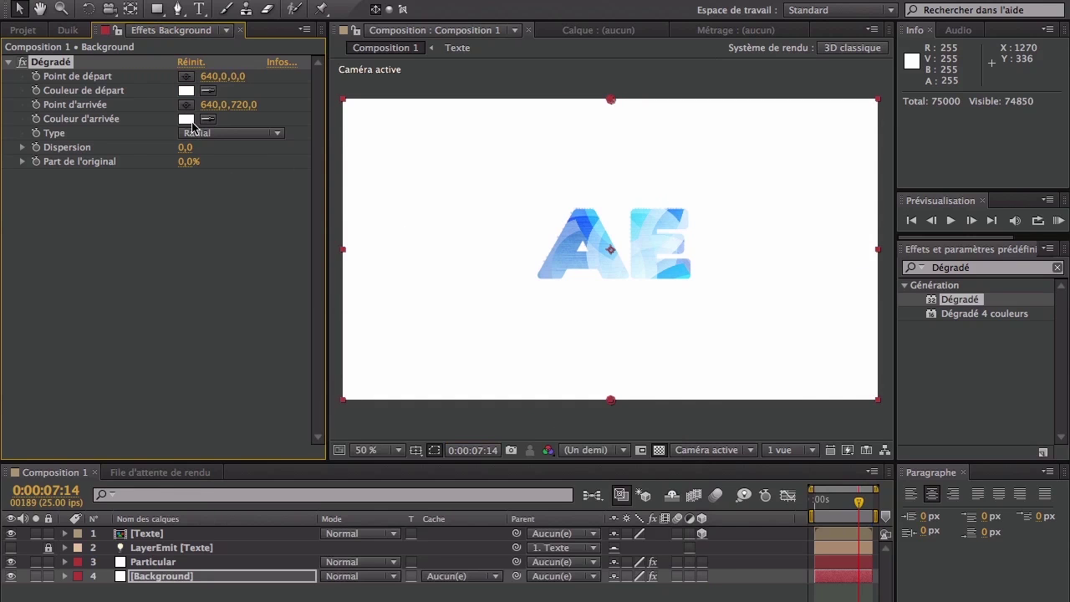
Step: Set the background gradient's end colour (Couleur d'arrivée) to light grey B6B5B5
{"action": "left_click", "coordinate": [187, 121]}
{"action": "left_click", "coordinate": [327, 427]}
{"action": "left_click_drag", "start_coordinate": [263, 415], "coordinate": [256, 404]}
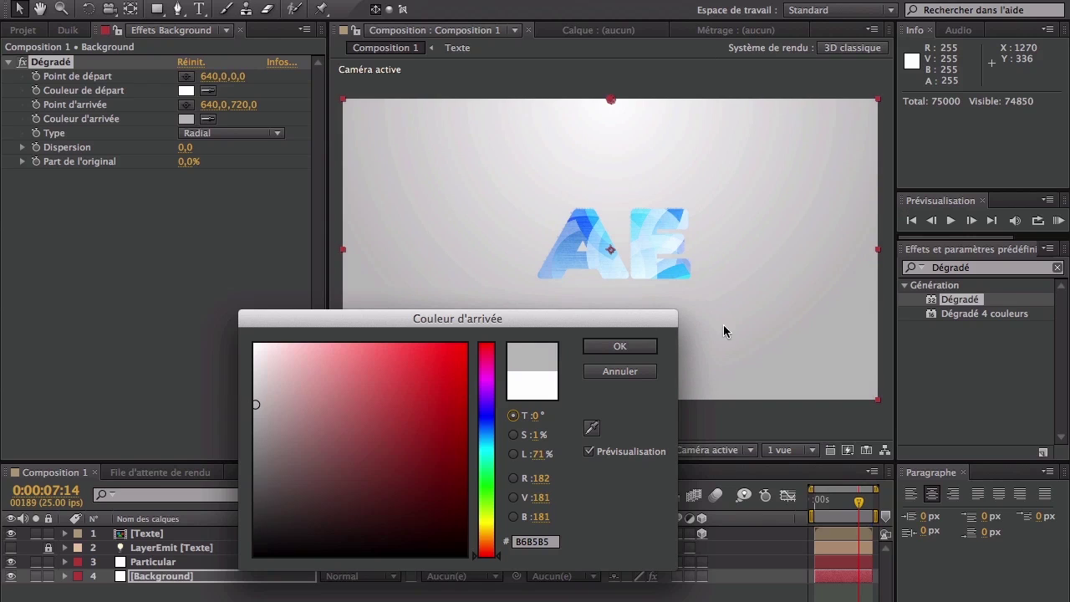
{"action": "left_click", "coordinate": [636, 346]}
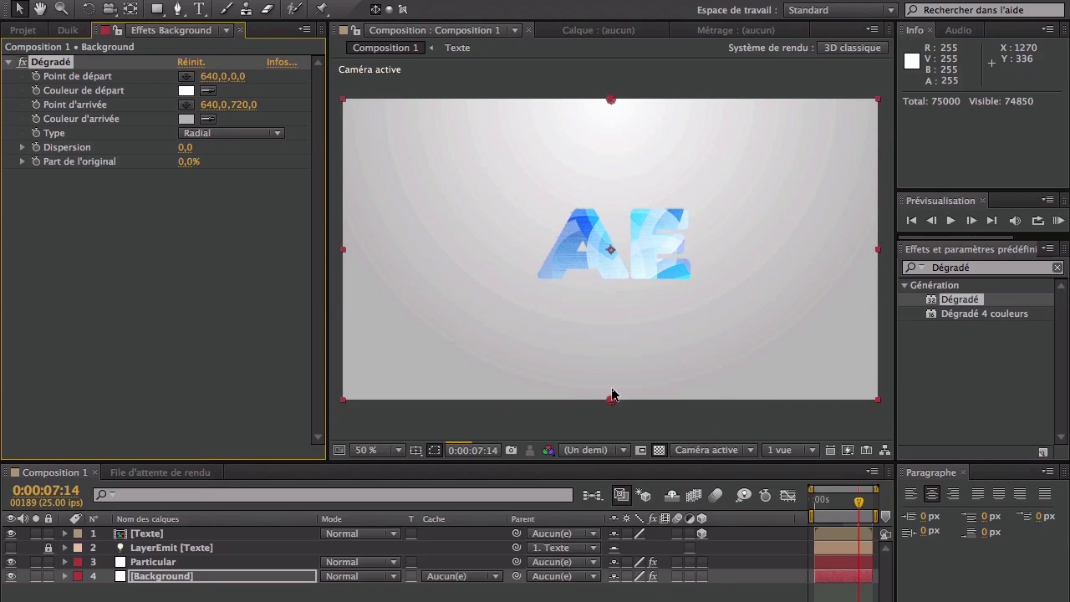
Step: Move the background gradient's end point below the frame to about 640, 800
{"action": "left_click_drag", "start_coordinate": [618, 403], "coordinate": [614, 441]}
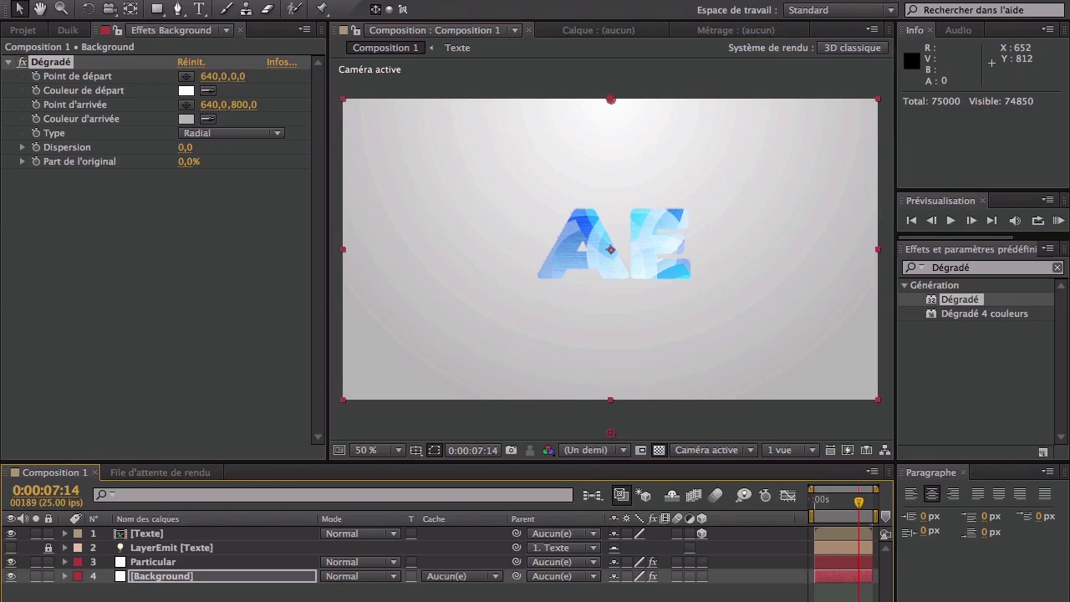
{"action": "left_click", "coordinate": [292, 590]}
{"action": "left_click", "coordinate": [292, 573]}
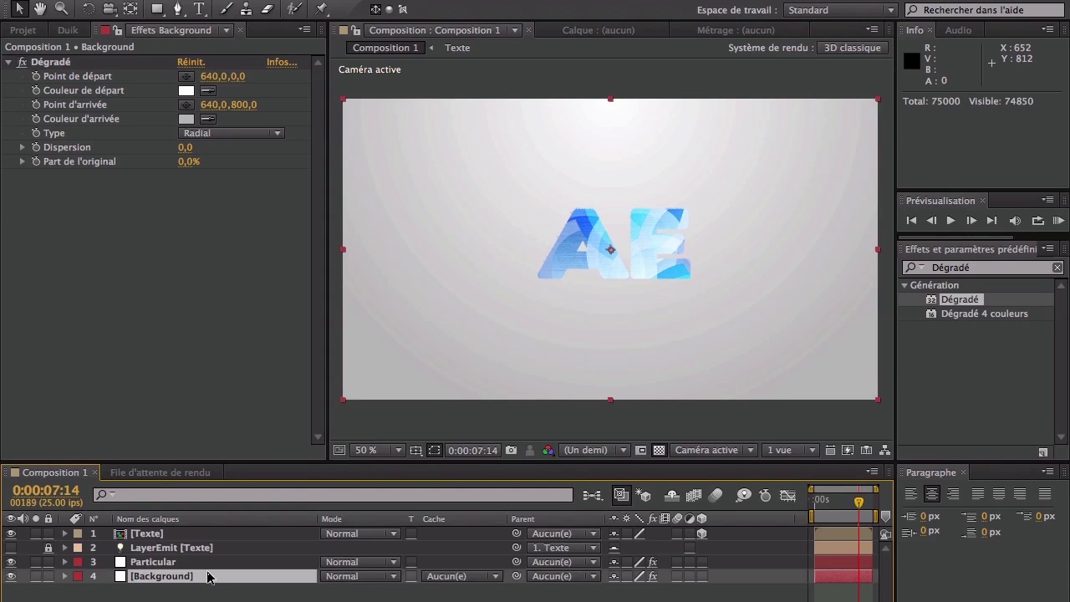
Step: Import Star.png from the Sources folder and place it in Composition 1 between the Particular and Background layers
{"action": "left_click", "coordinate": [24, 29]}
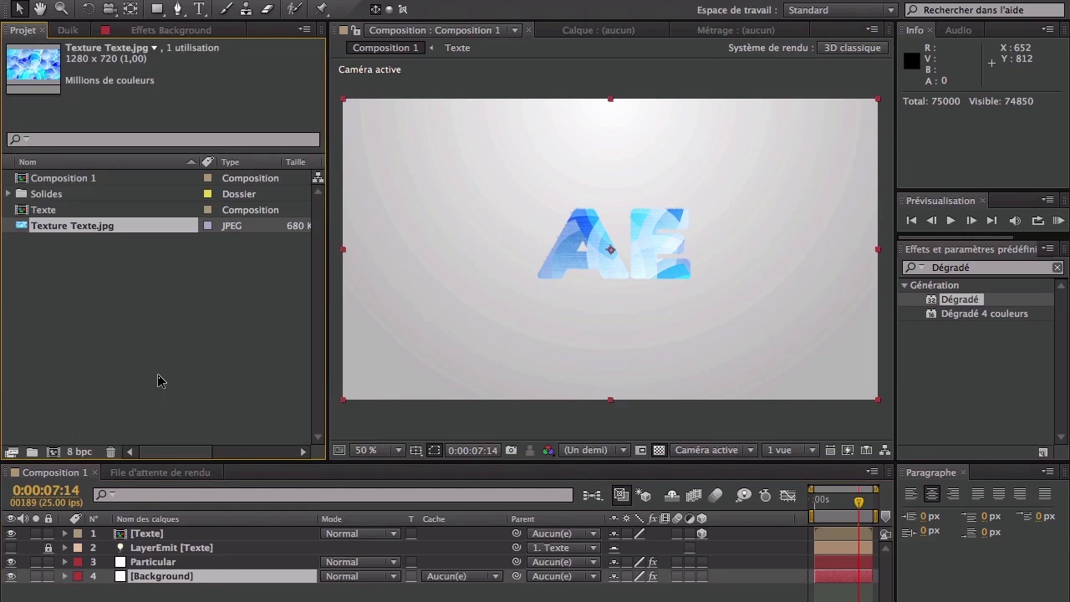
{"action": "double_click", "coordinate": [210, 370]}
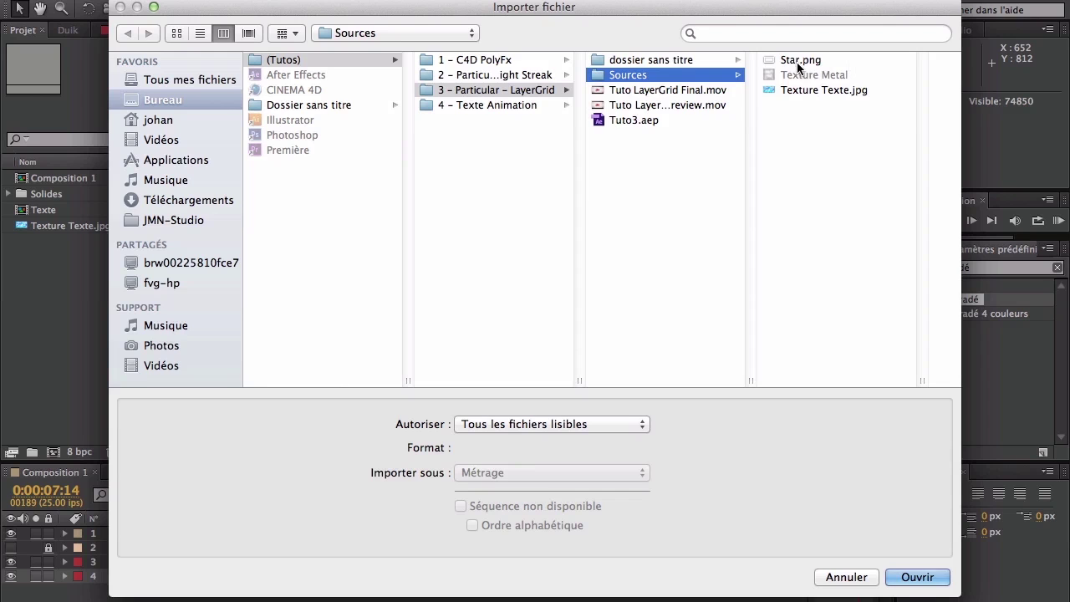
{"action": "double_click", "coordinate": [856, 62]}
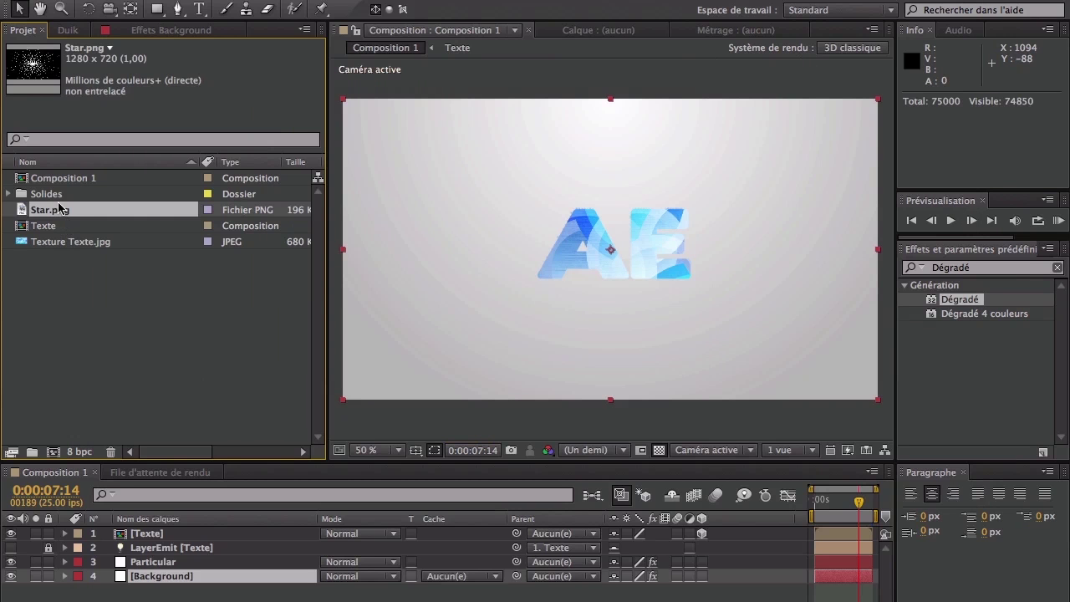
{"action": "left_click_drag", "start_coordinate": [49, 215], "coordinate": [170, 569]}
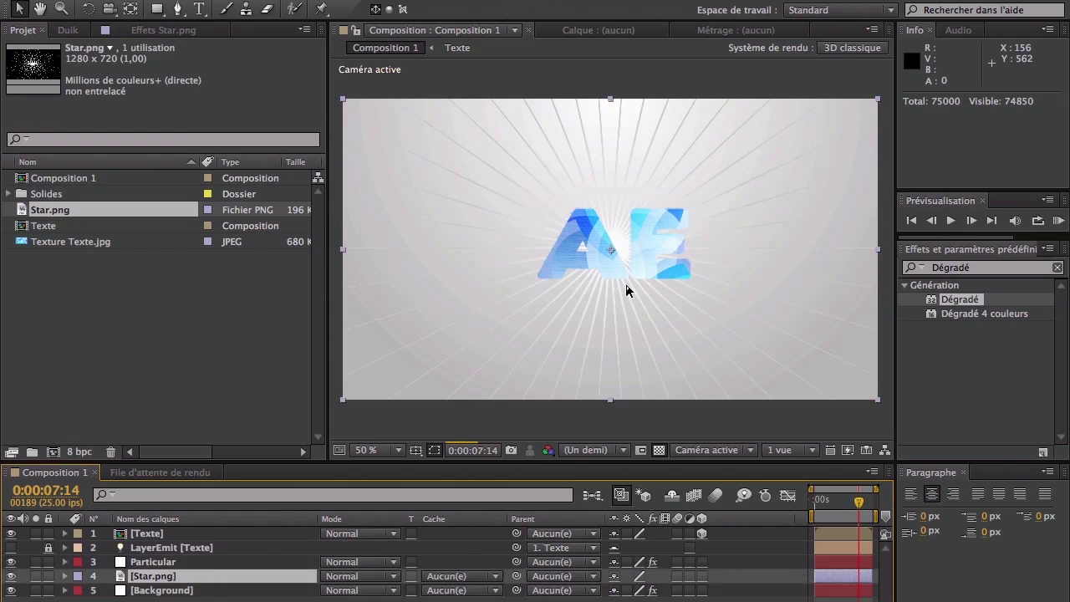
{"action": "key", "text": "period"}
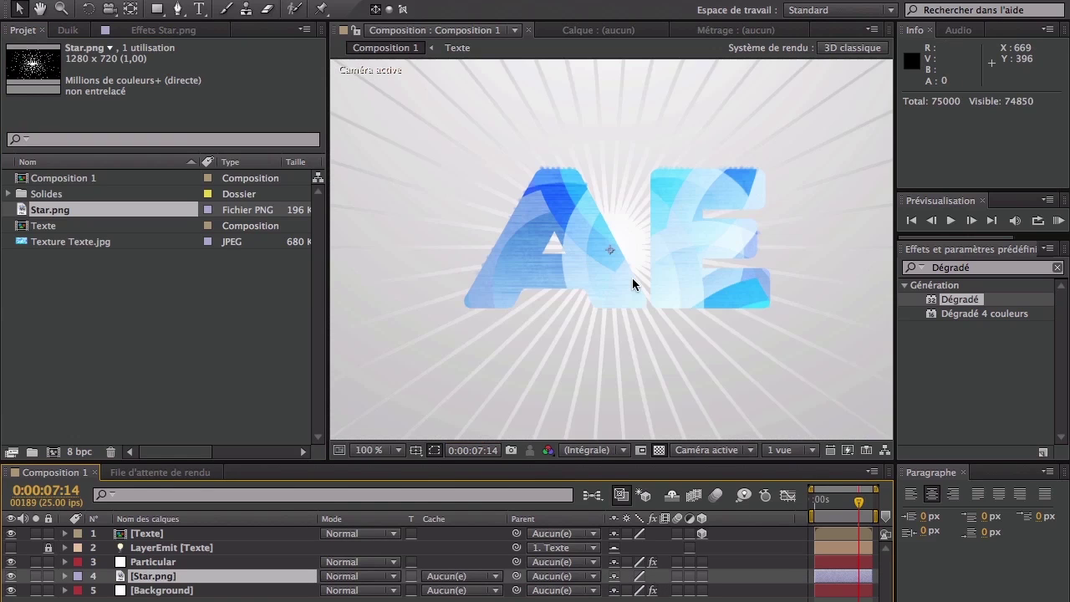
{"action": "key", "text": "h"}
{"action": "mouse_move", "coordinate": [597, 244]}
{"action": "left_mouse_down"}
{"action": "mouse_move", "coordinate": [597, 261]}
{"action": "mouse_move", "coordinate": [596, 202]}
{"action": "mouse_move", "coordinate": [605, 226]}
{"action": "left_mouse_up"}
{"action": "key", "text": "comma"}
{"action": "key", "text": "v"}
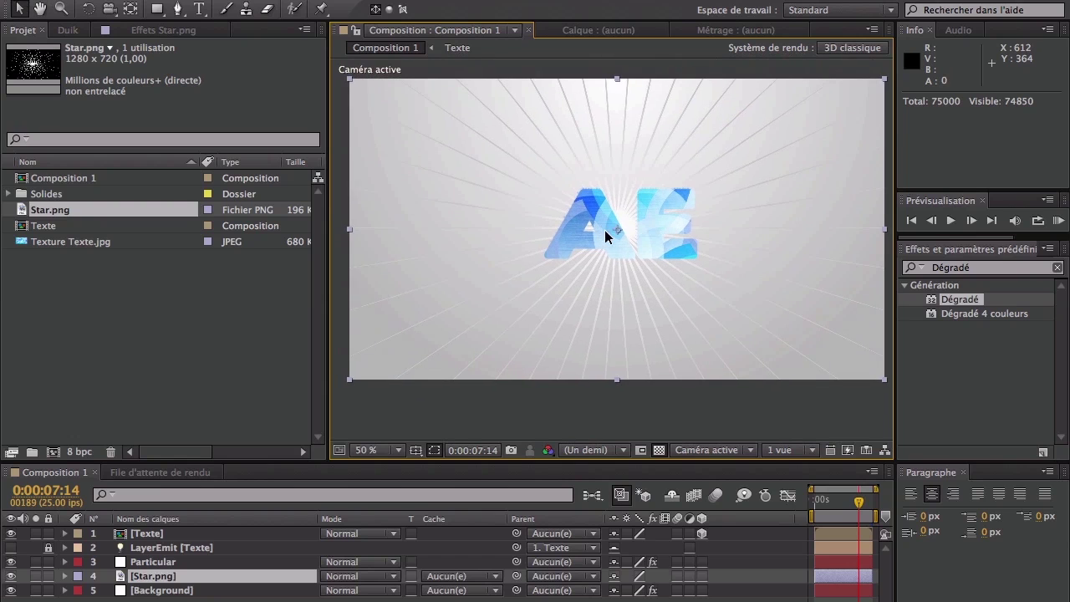
Step: Find the Remplir effect and apply it to the Star.png layer
{"action": "left_click", "coordinate": [1005, 269]}
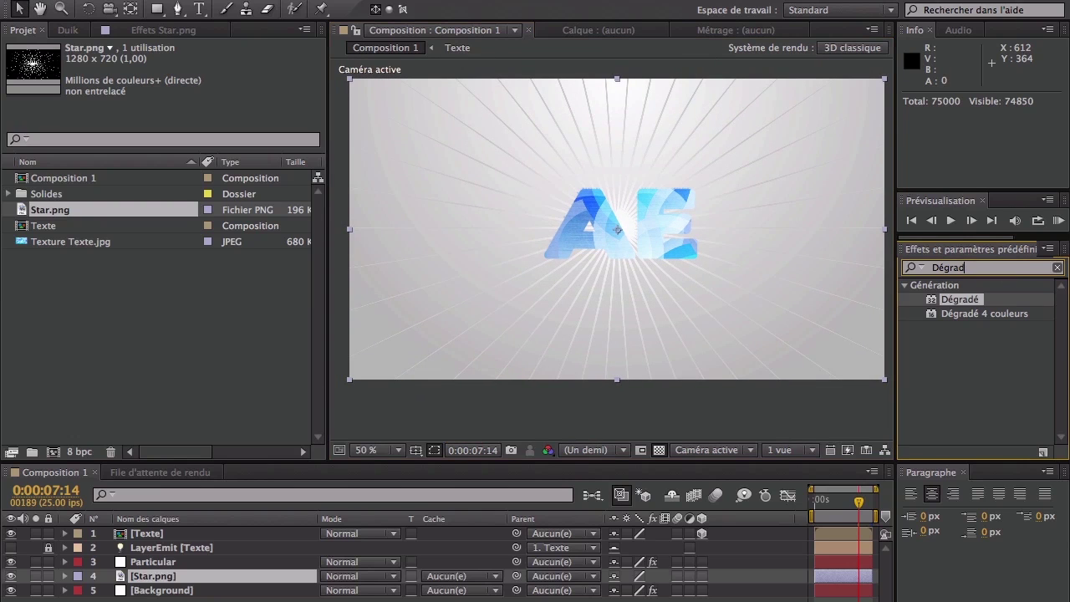
{"action": "key", "text": "BackSpace"}
{"action": "key", "text": "BackSpace"}
{"action": "key", "text": "BackSpace"}
{"action": "key", "text": "BackSpace"}
{"action": "key", "text": "BackSpace"}
{"action": "type", "text": "remplir"}
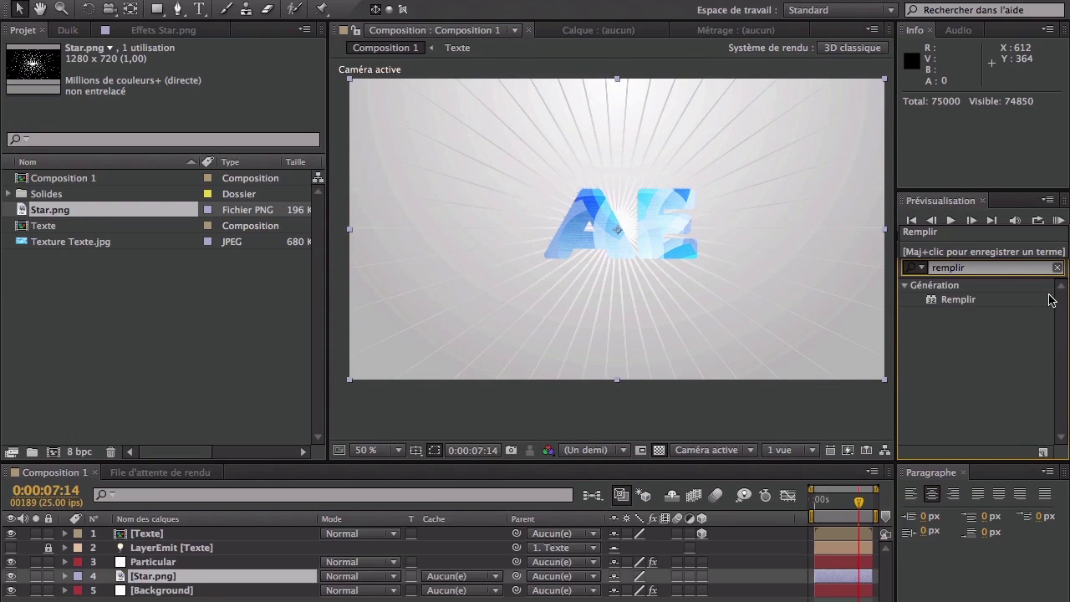
{"action": "left_click_drag", "start_coordinate": [960, 299], "coordinate": [159, 576]}
Step: Set the Remplir effect's colour on the Star.png layer to white FFFFFF
{"action": "left_click", "coordinate": [184, 106]}
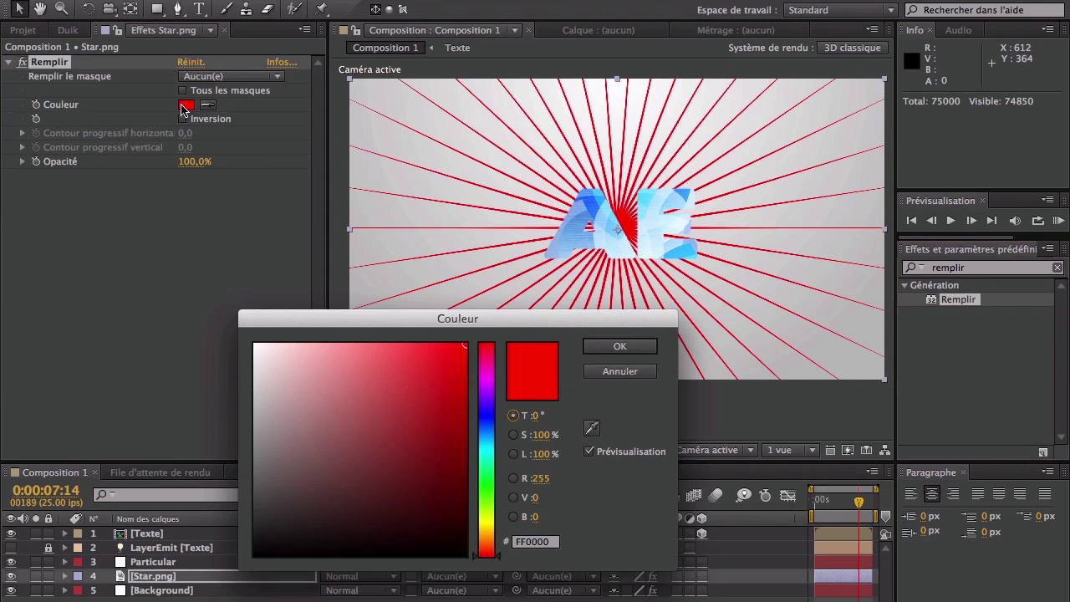
{"action": "left_click_drag", "start_coordinate": [322, 447], "coordinate": [167, 246]}
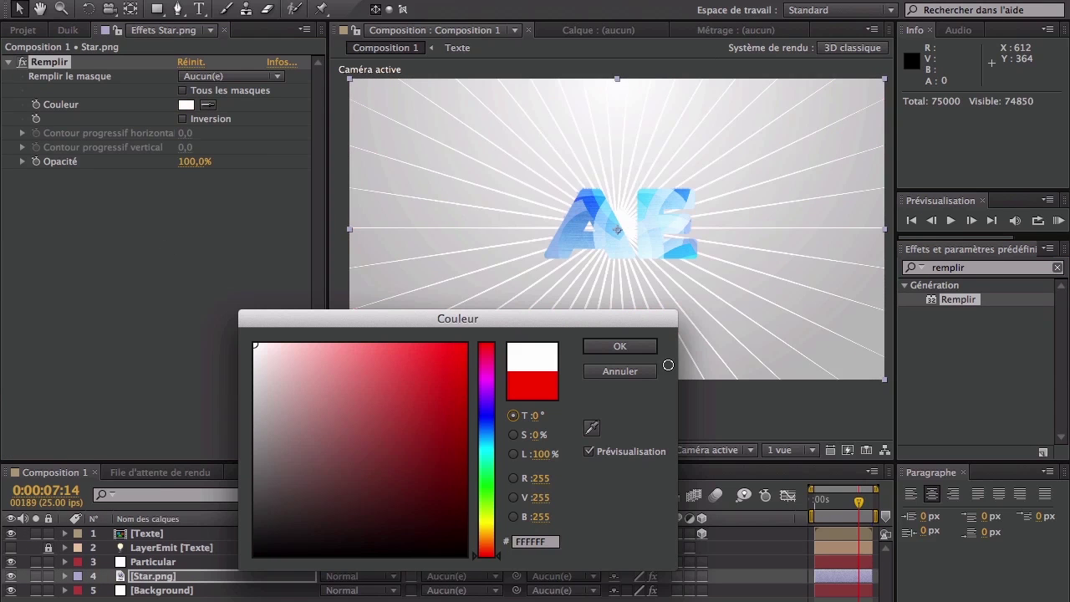
{"action": "left_click", "coordinate": [631, 350]}
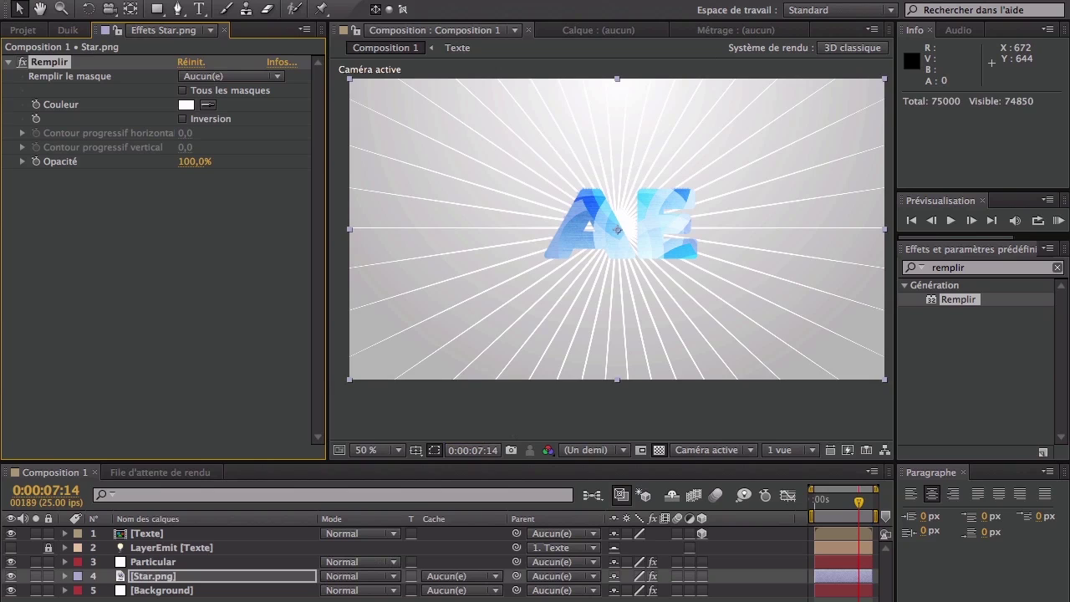
{"action": "left_click", "coordinate": [667, 441]}
Step: Add an expression to the Star.png layer's Rotation that turns it 5° per second, and preview the motion from the start
{"action": "left_click", "coordinate": [844, 502]}
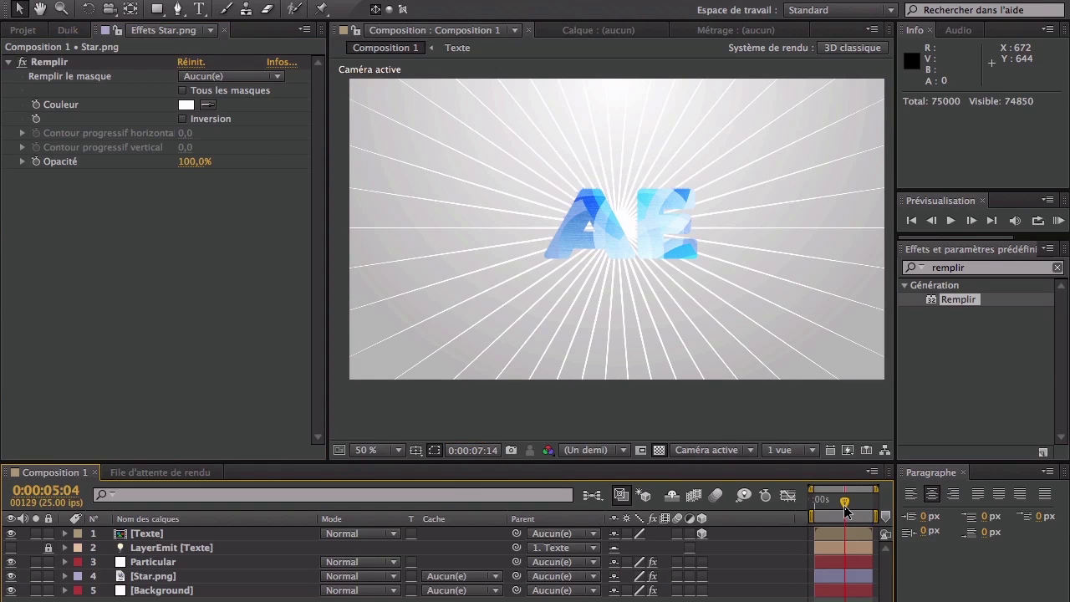
{"action": "left_click", "coordinate": [162, 577]}
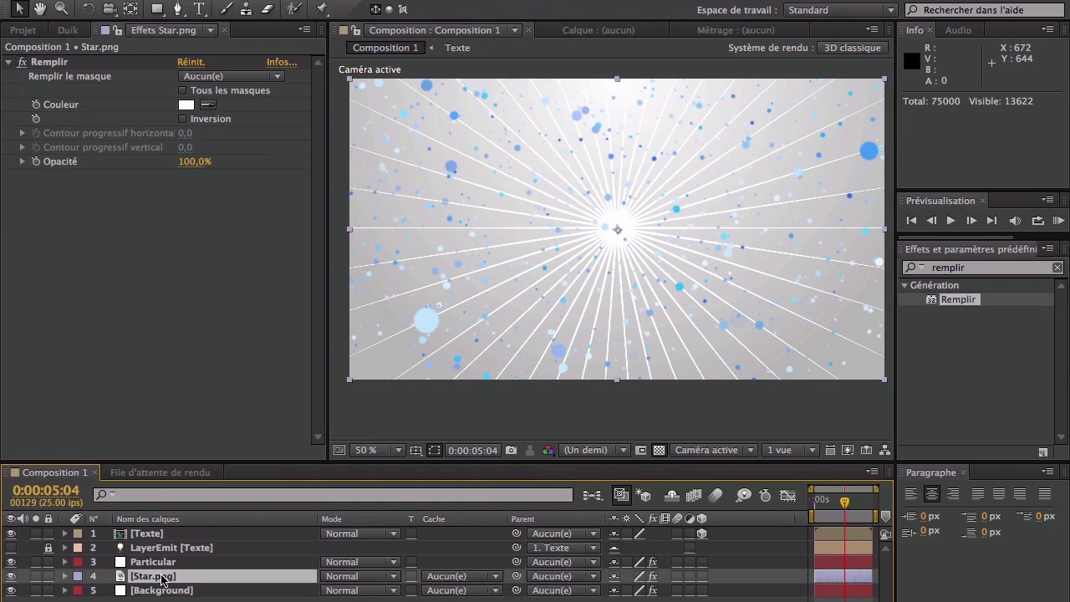
{"action": "key", "text": "r"}
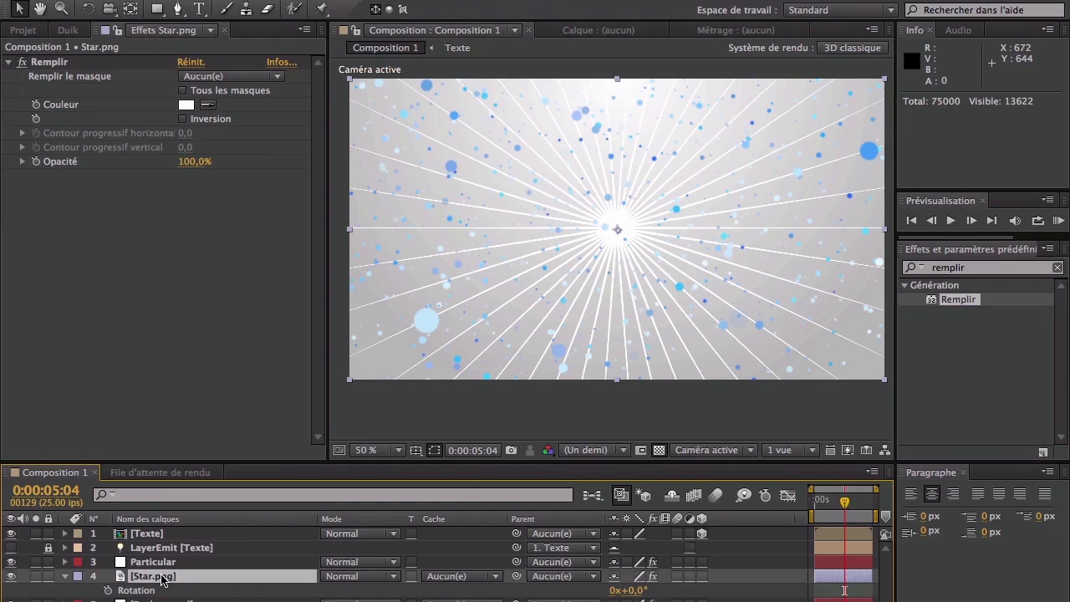
{"action": "left_click", "coordinate": [107, 591]}
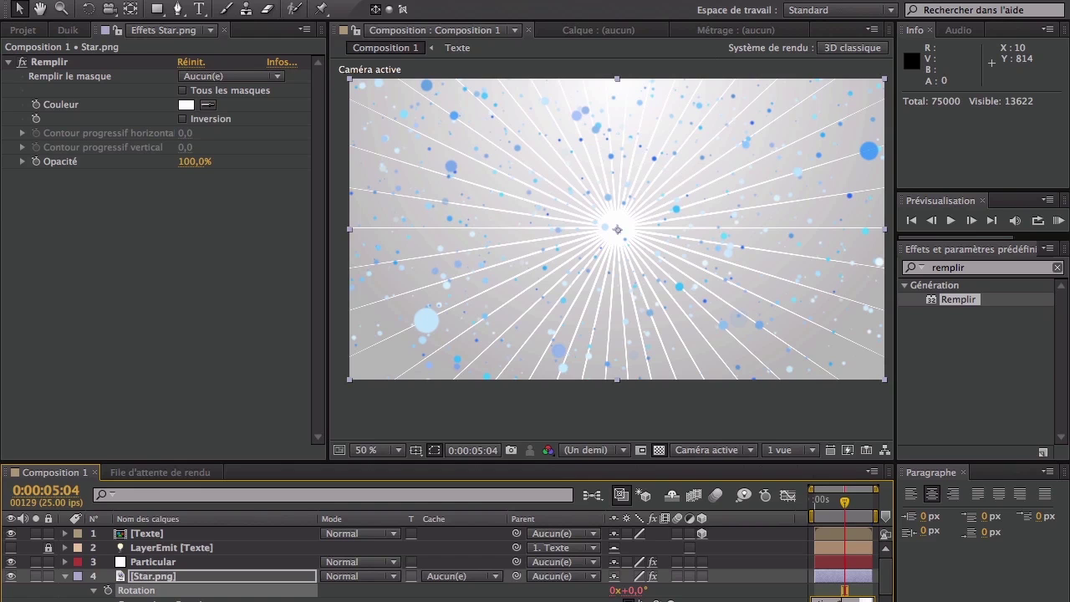
{"action": "left_click", "coordinate": [416, 598]}
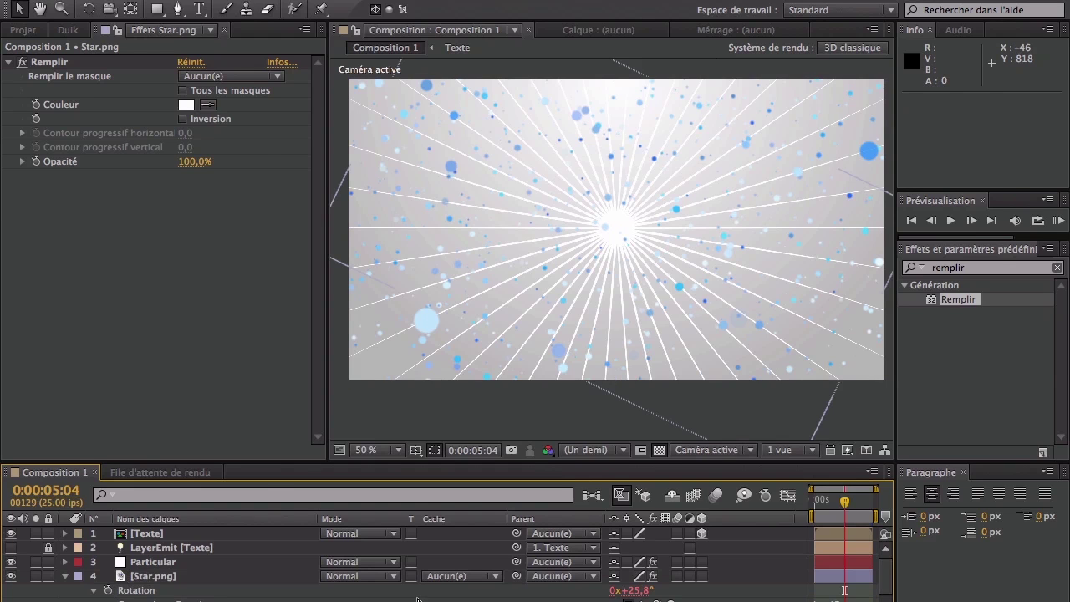
{"action": "left_click", "coordinate": [823, 502]}
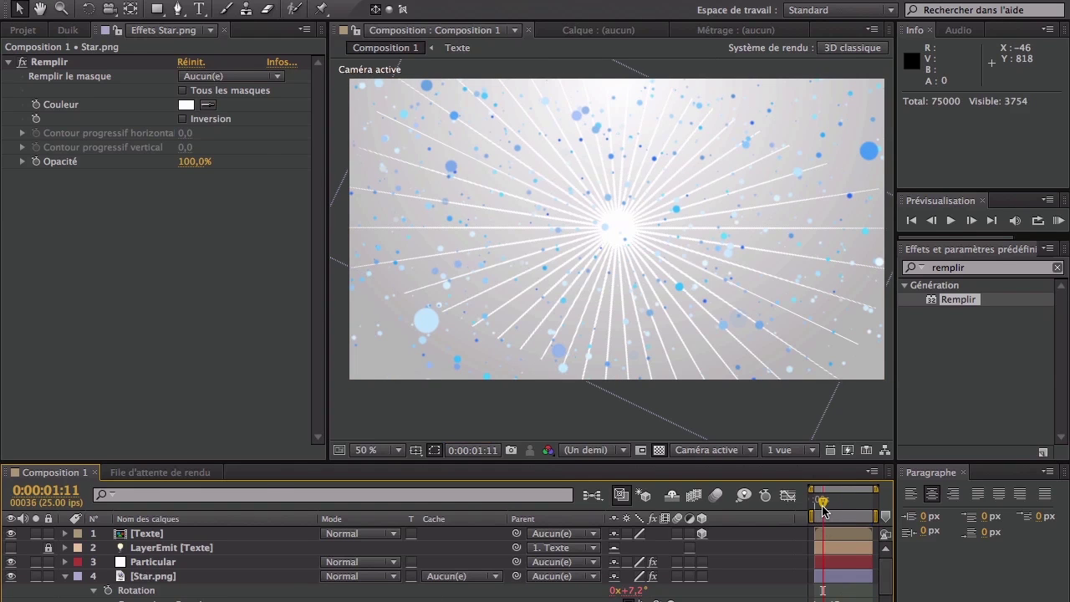
{"action": "left_click_drag", "start_coordinate": [824, 507], "coordinate": [815, 507]}
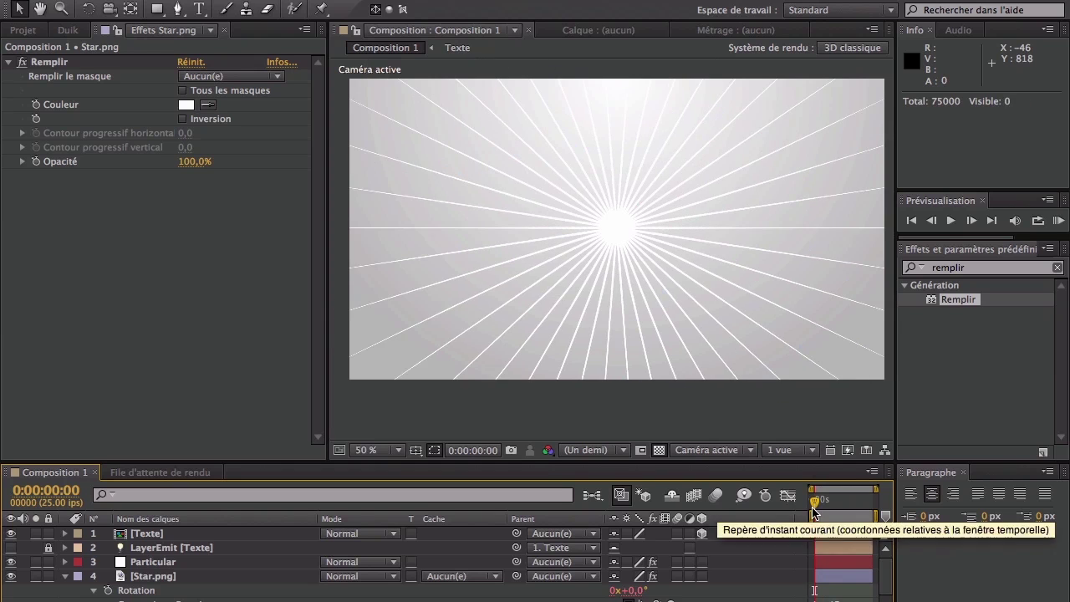
{"action": "key", "text": "space"}
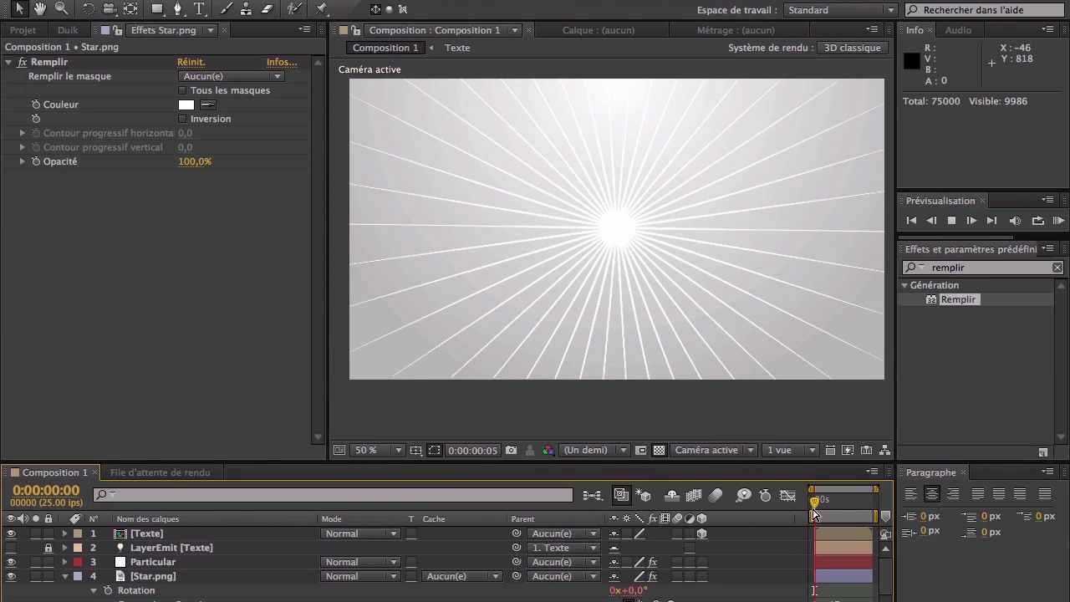
{"action": "left_click_drag", "start_coordinate": [815, 513], "coordinate": [839, 509]}
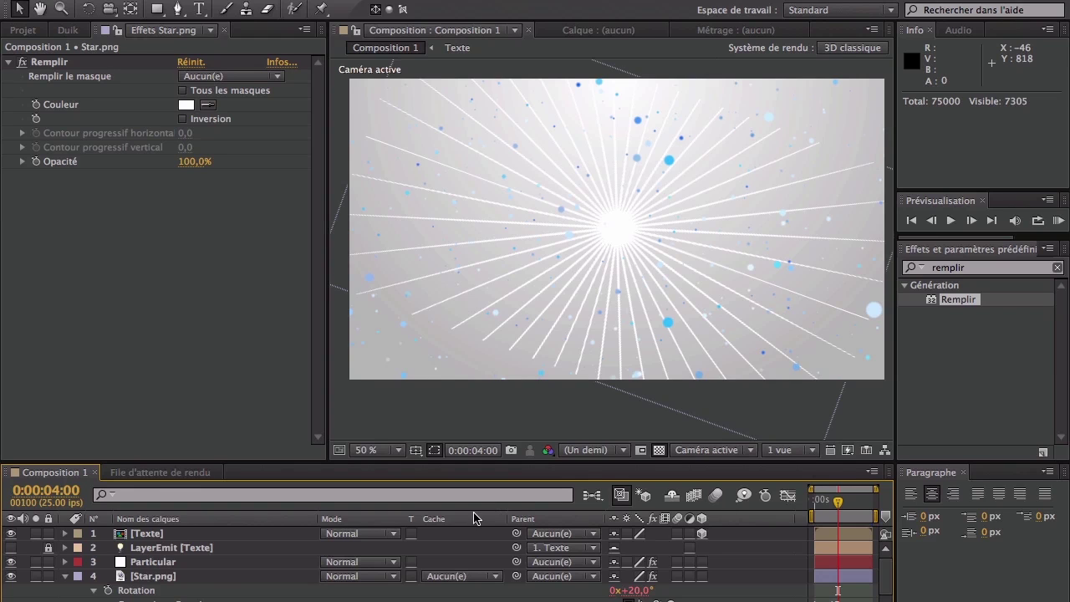
Step: Set the Star.png layer's opacity to 30% and collapse its properties
{"action": "left_click", "coordinate": [221, 577]}
{"action": "key", "text": "t"}
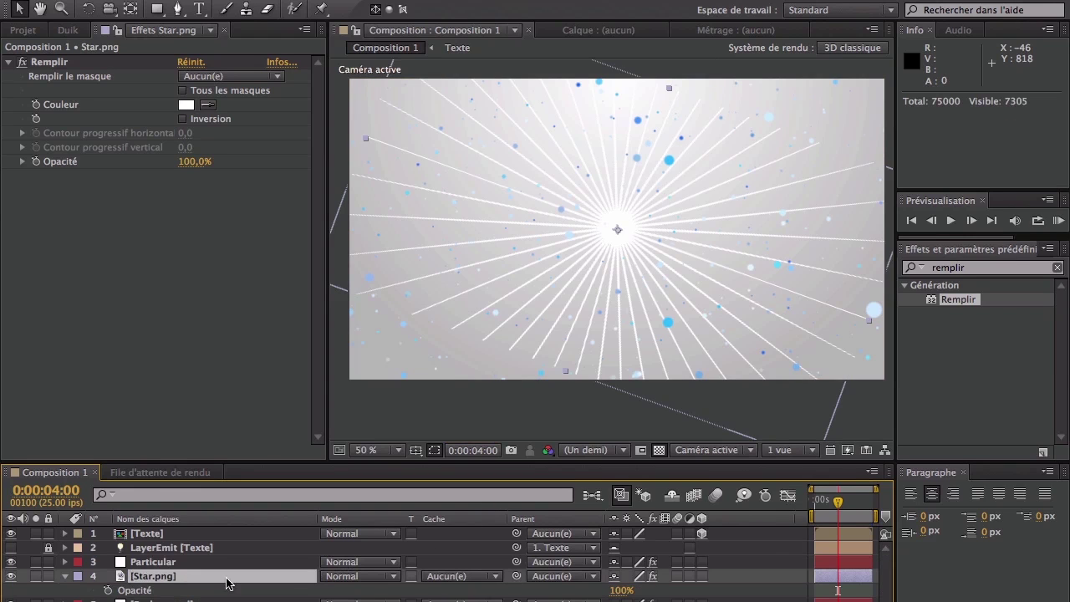
{"action": "left_click", "coordinate": [619, 590]}
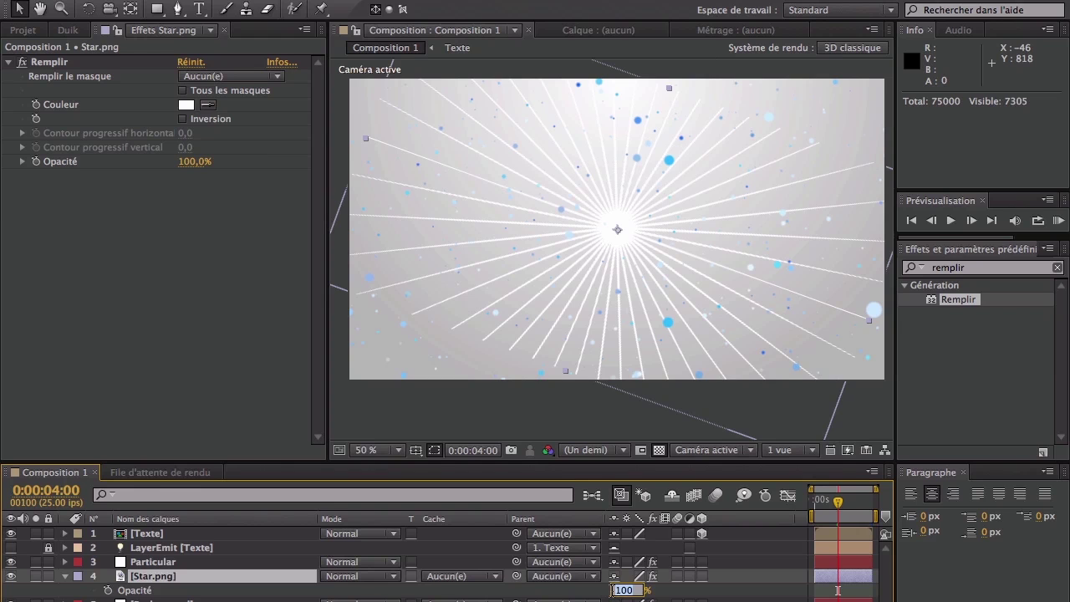
{"action": "type", "text": "30"}
{"action": "key", "text": "Return"}
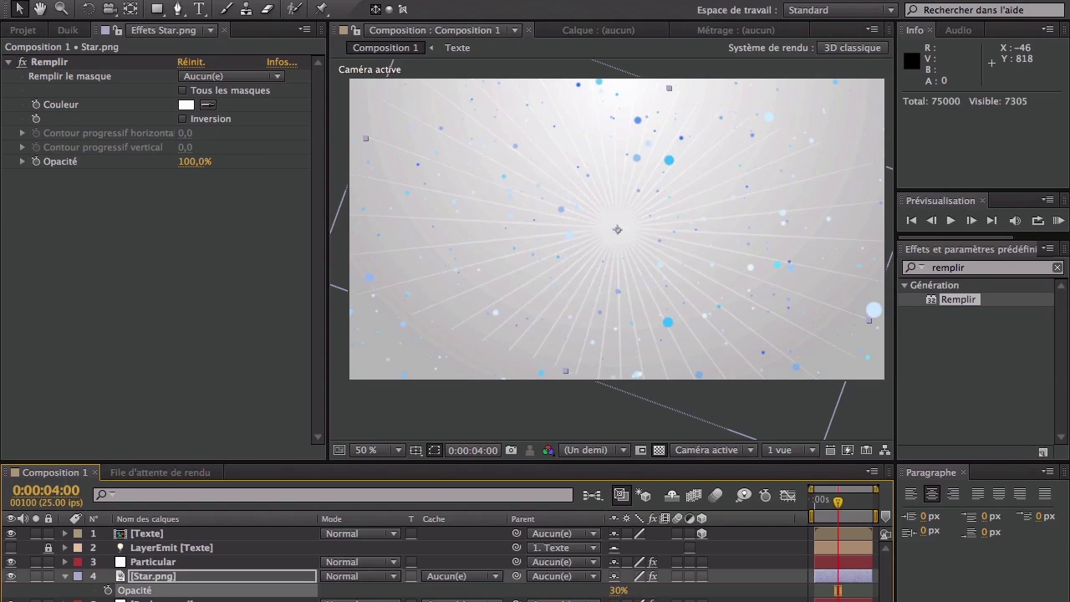
{"action": "mouse_move", "coordinate": [577, 596]}
{"action": "left_click", "coordinate": [65, 576]}
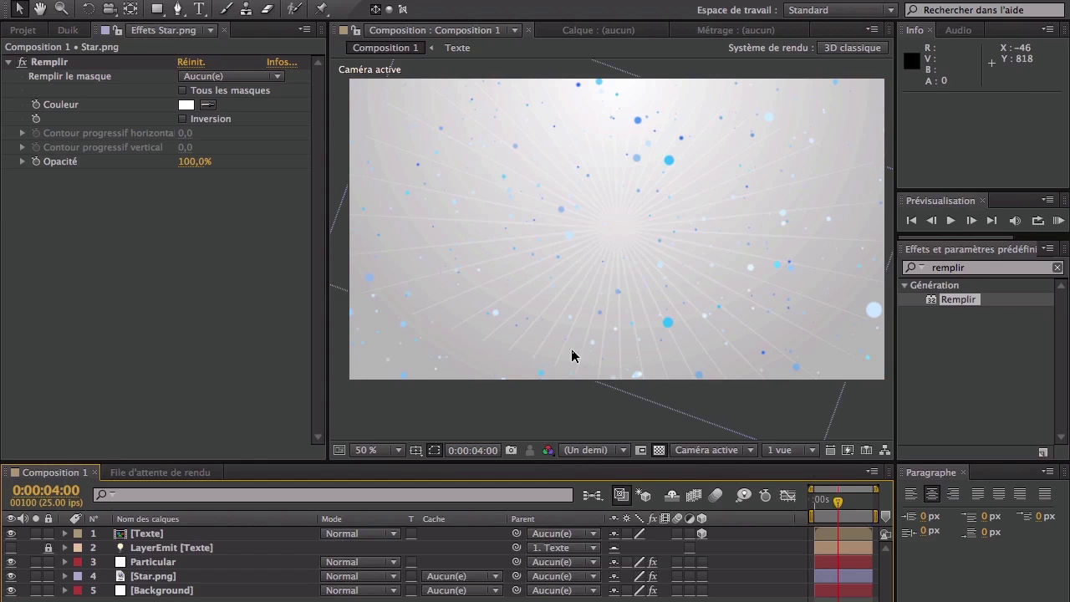
{"action": "key", "text": "space"}
{"action": "key", "text": "space"}
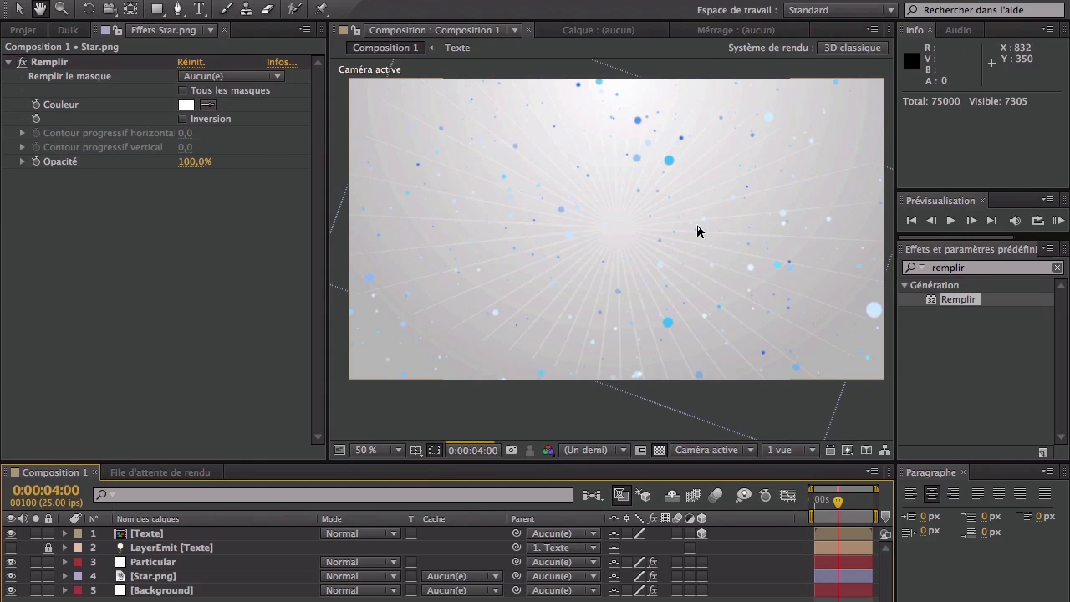
Step: Create a 1280 x 720 px solid named vignette in blue 008ADA above the Texte layer
{"action": "left_click", "coordinate": [192, 533]}
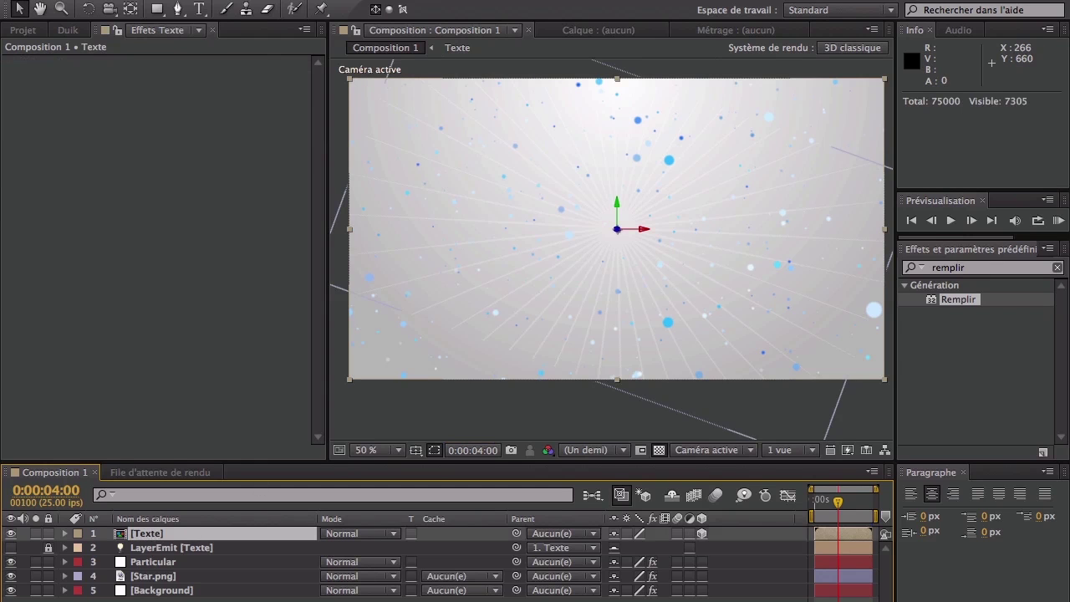
{"action": "left_click", "coordinate": [343, 0]}
{"action": "mouse_move", "coordinate": [602, 0]}
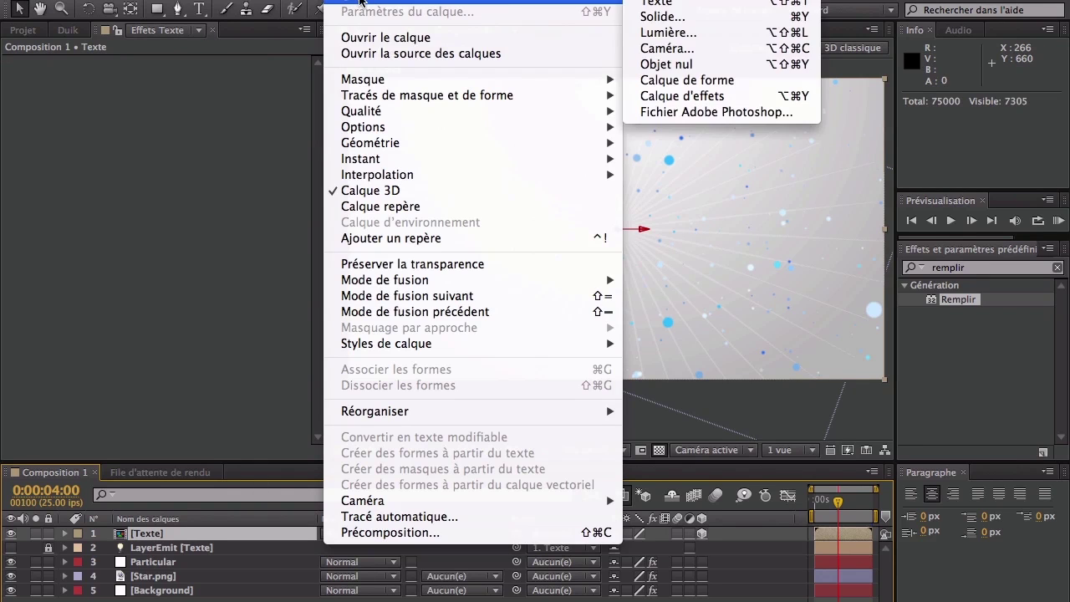
{"action": "left_click", "coordinate": [762, 19]}
{"action": "left_click", "coordinate": [419, 395]}
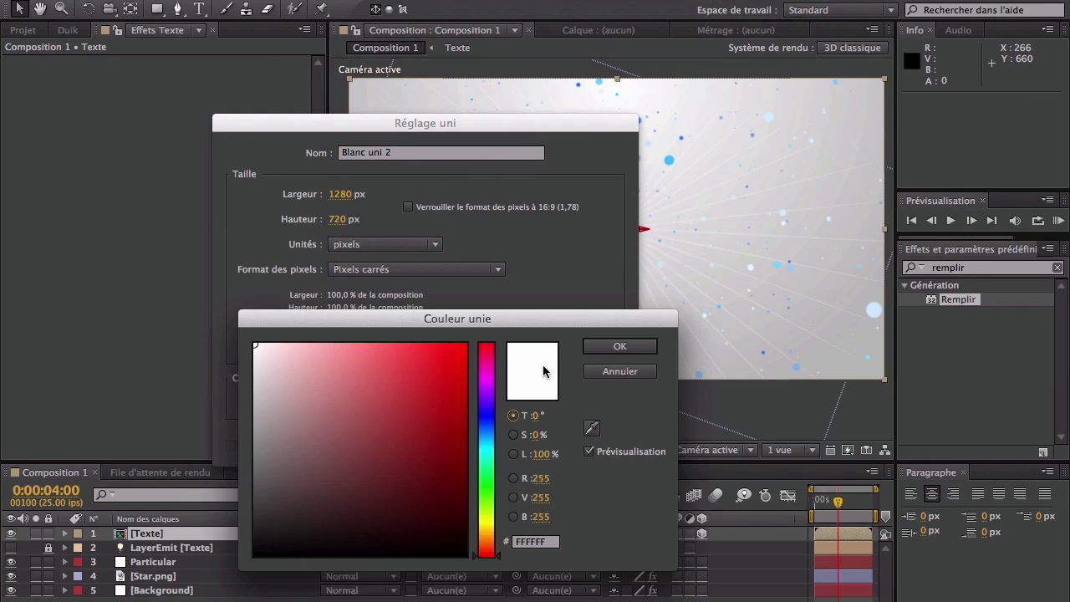
{"action": "left_click", "coordinate": [480, 435]}
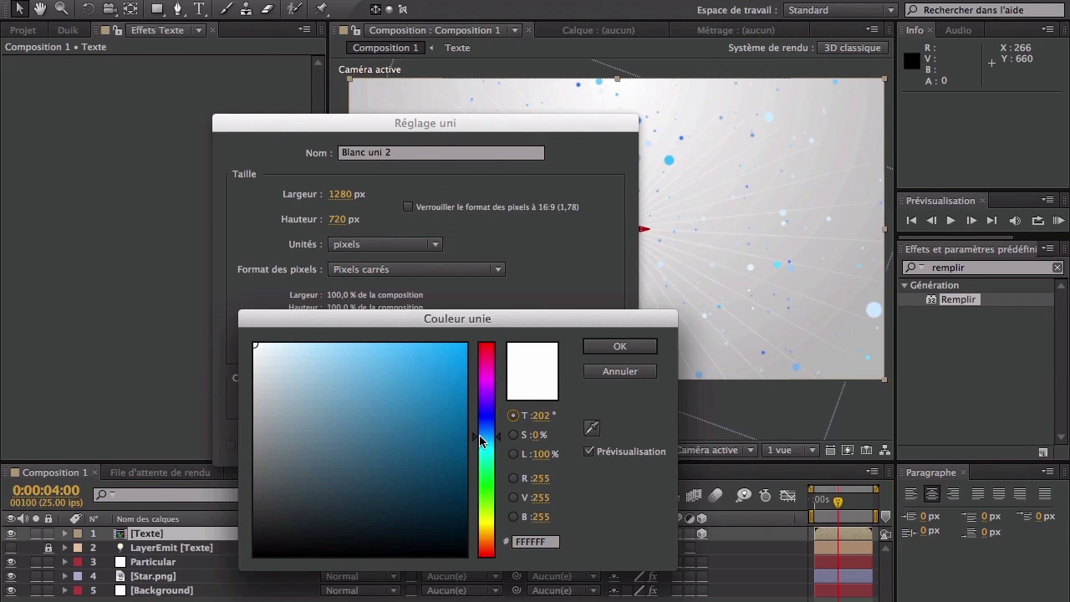
{"action": "left_click_drag", "start_coordinate": [453, 418], "coordinate": [467, 370]}
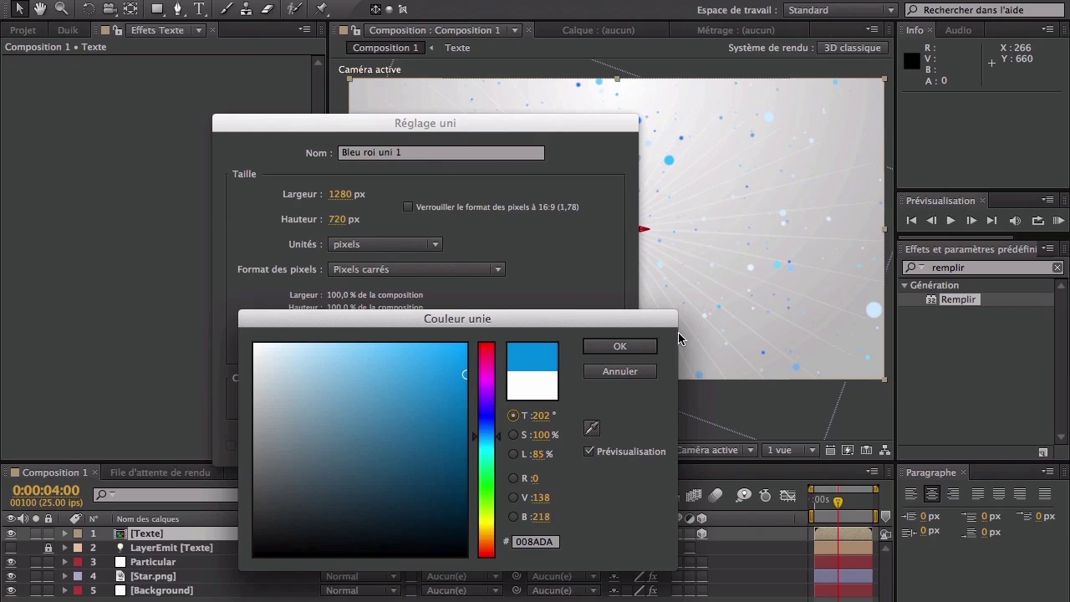
{"action": "left_click", "coordinate": [633, 349]}
{"action": "left_click", "coordinate": [430, 152]}
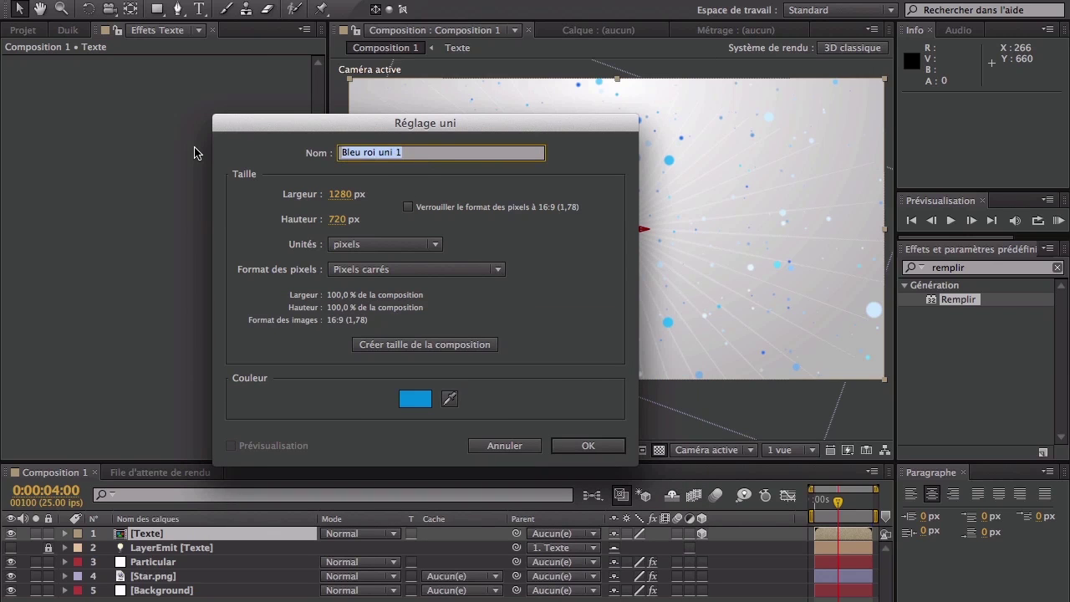
{"action": "type", "text": "V"}
{"action": "key", "text": "Return"}
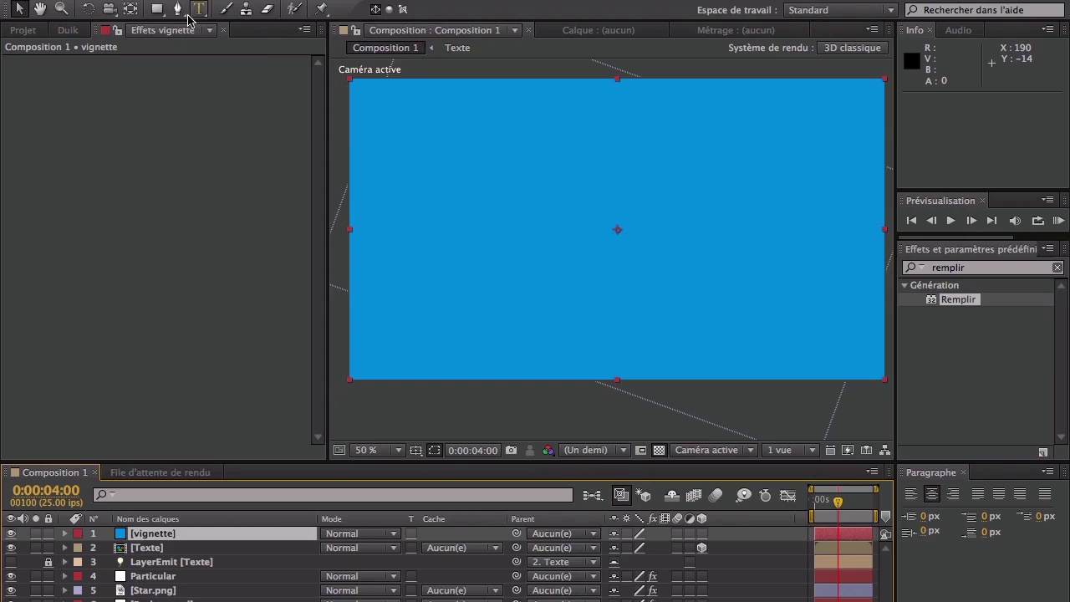
Step: Add an elliptical mask filling the whole vignette layer and expand the mask's properties
{"action": "left_click_drag", "start_coordinate": [156, 8], "coordinate": [206, 46]}
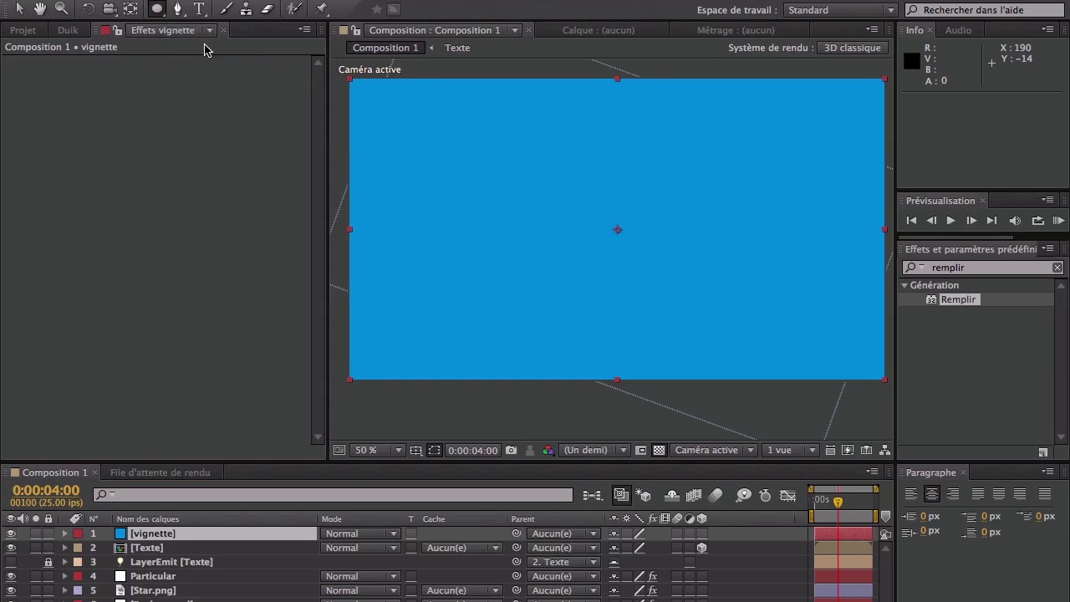
{"action": "double_click", "coordinate": [158, 11]}
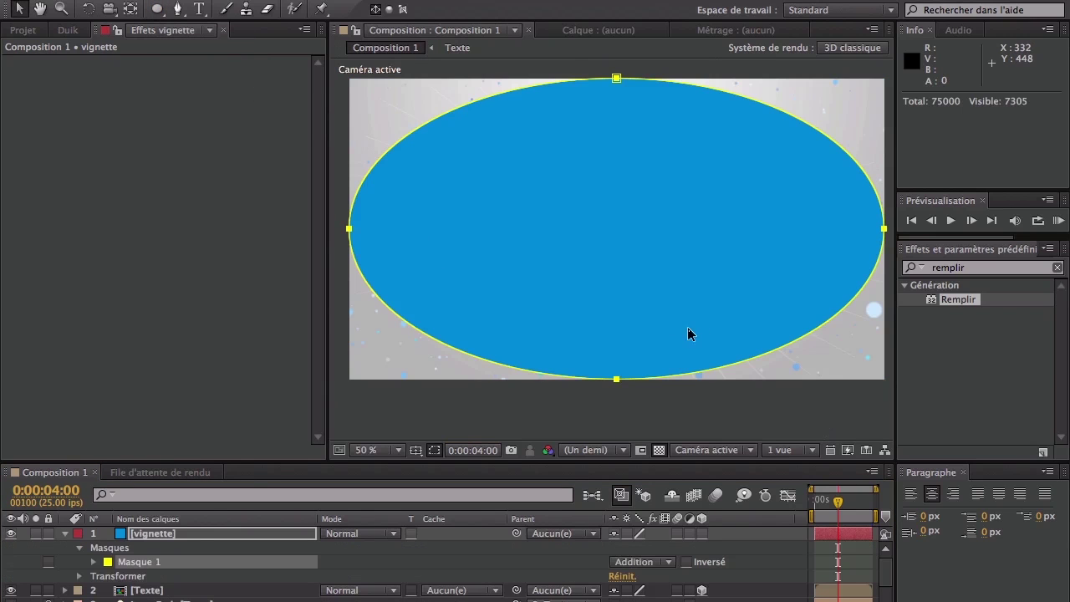
{"action": "left_click", "coordinate": [93, 562]}
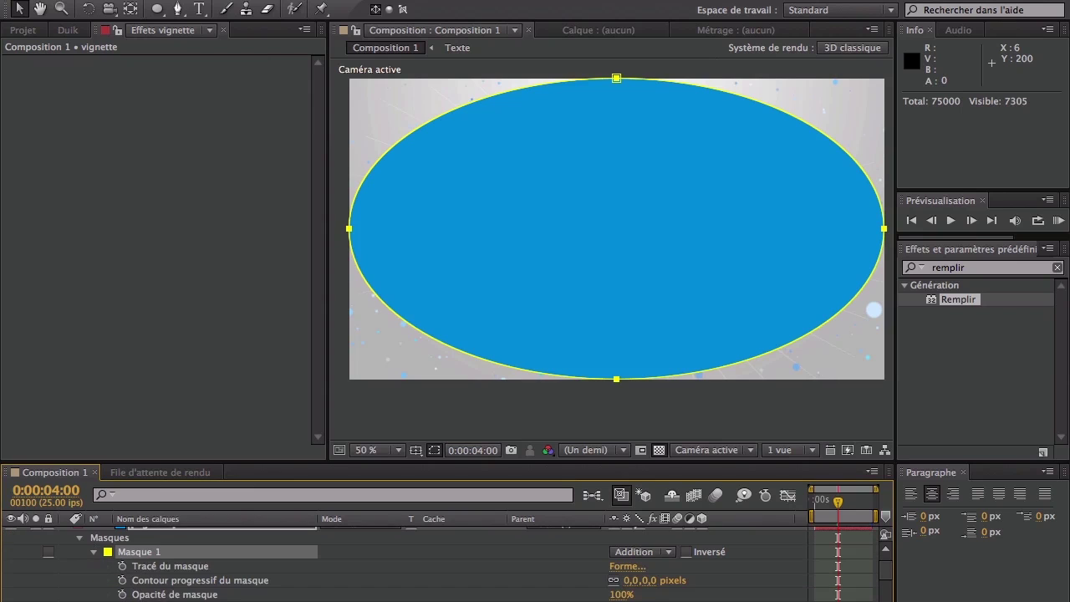
Step: Invert the vignette layer's elliptical mask, feather it by 199 pixels in both directions, and collapse the layer's properties
{"action": "left_click", "coordinate": [699, 560]}
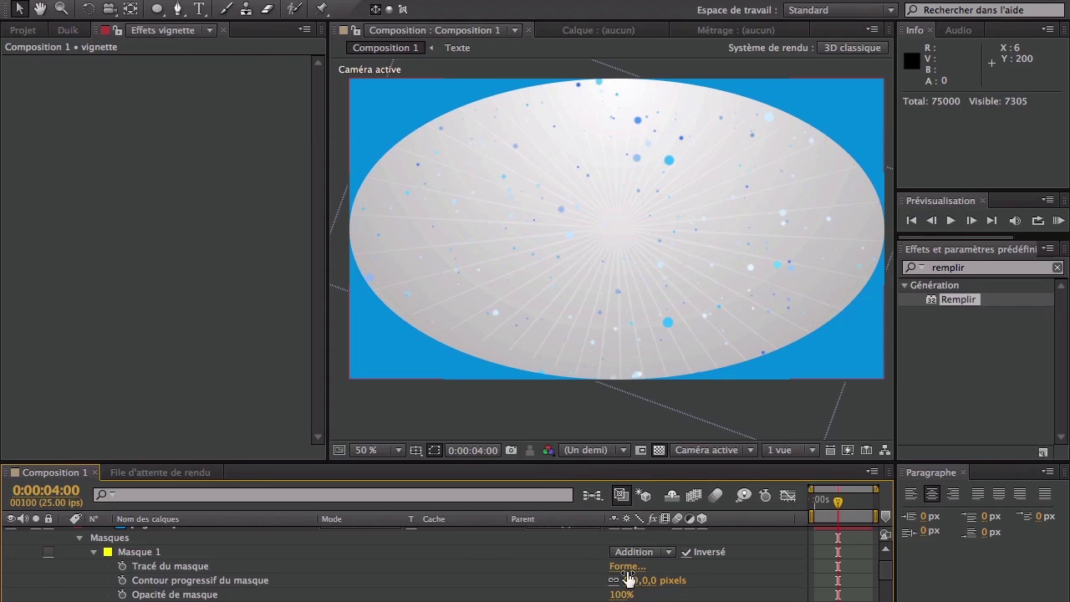
{"action": "left_click_drag", "start_coordinate": [633, 580], "coordinate": [768, 558]}
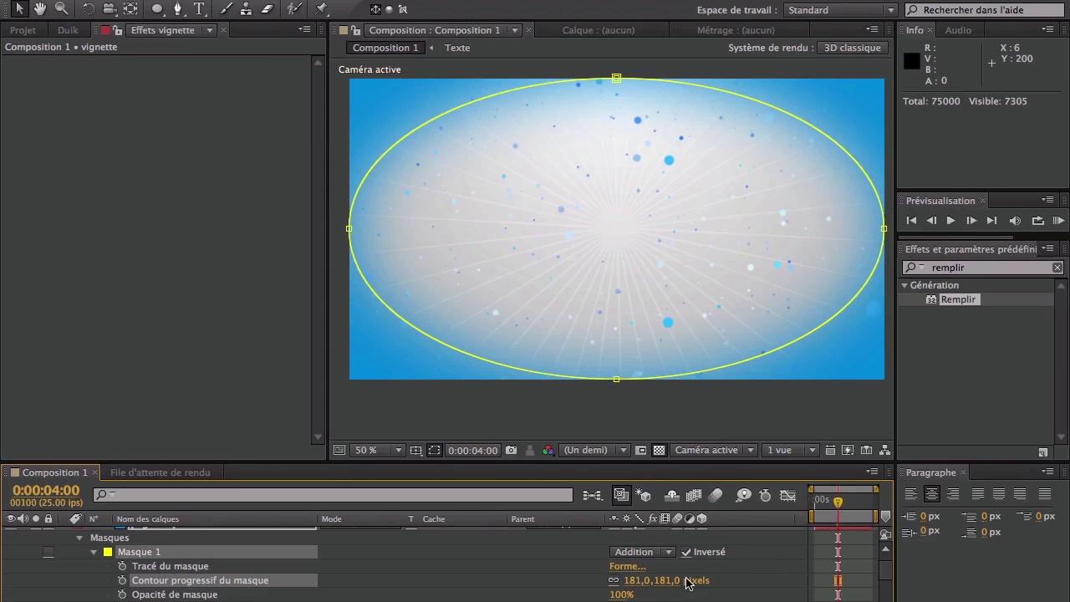
{"action": "mouse_move", "coordinate": [653, 580]}
{"action": "left_mouse_down"}
{"action": "mouse_move", "coordinate": [639, 580]}
{"action": "mouse_move", "coordinate": [655, 582]}
{"action": "left_mouse_up"}
{"action": "left_click", "coordinate": [460, 598]}
{"action": "scroll", "coordinate": [460, 598], "scroll_direction": "up", "scroll_amount": 1}
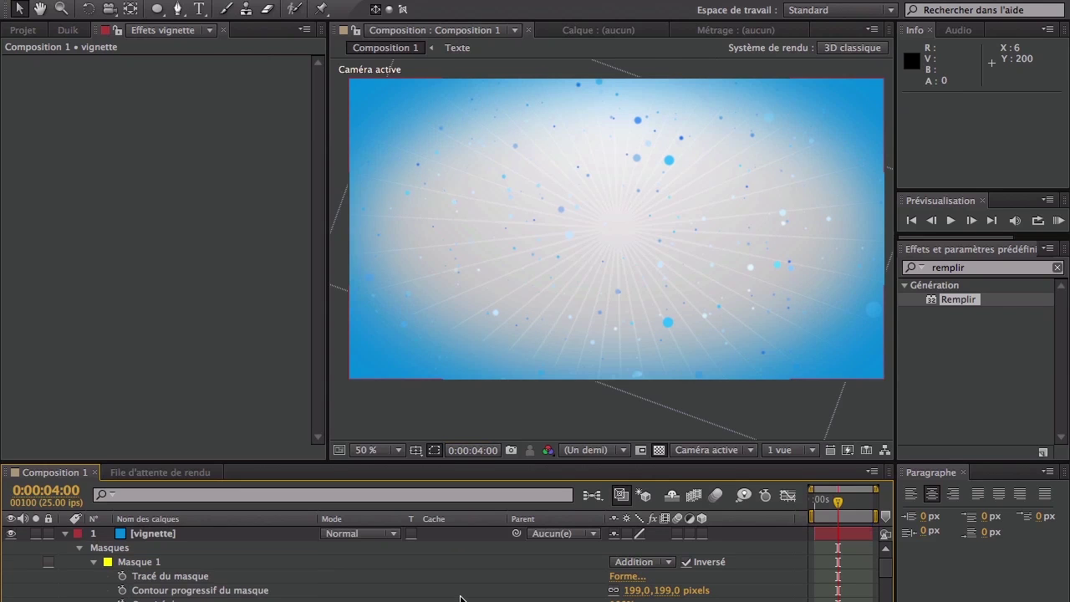
{"action": "left_click", "coordinate": [67, 535]}
Step: Set the vignette layer's blending mode to Densité couleur + classique
{"action": "left_click", "coordinate": [146, 533]}
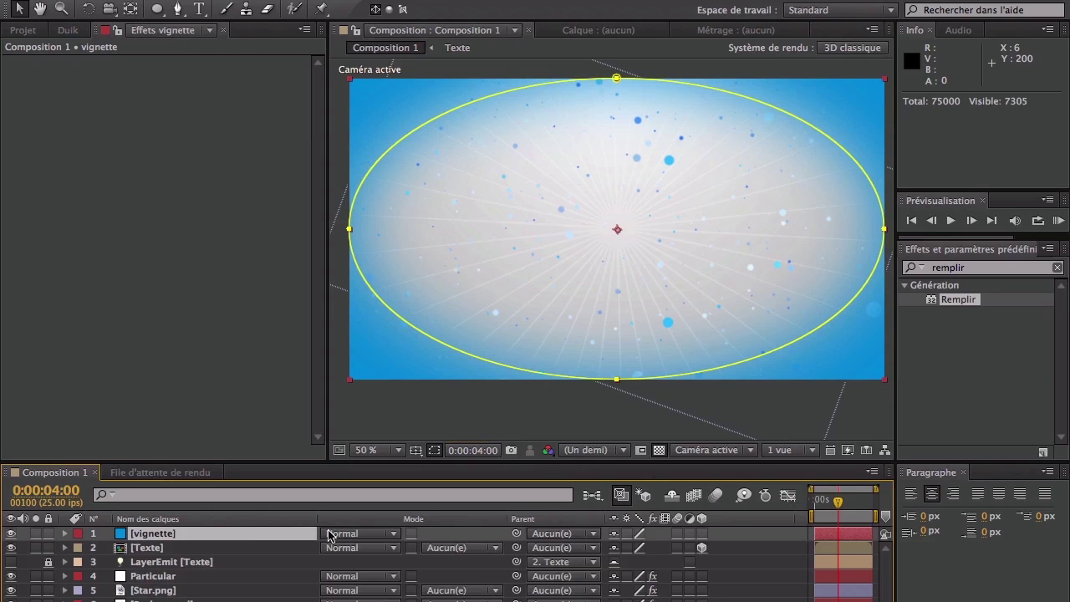
{"action": "left_click", "coordinate": [335, 534]}
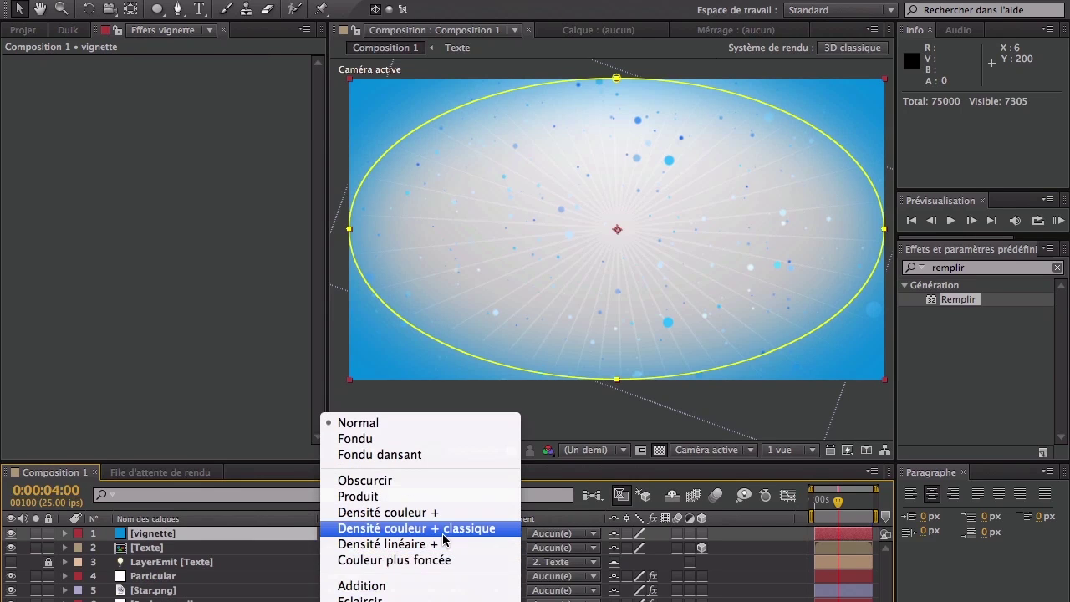
{"action": "left_click", "coordinate": [443, 534]}
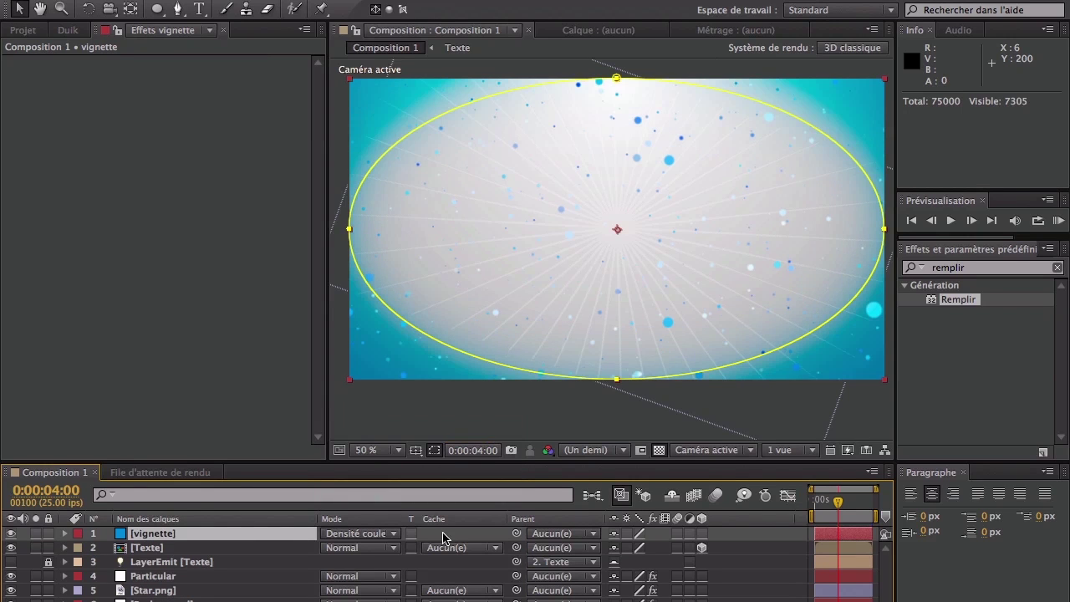
Step: Try a few opacity values on the vignette layer, starting with 20%, settle on 50%, and collapse its properties
{"action": "left_click", "coordinate": [148, 535]}
{"action": "key", "text": "t"}
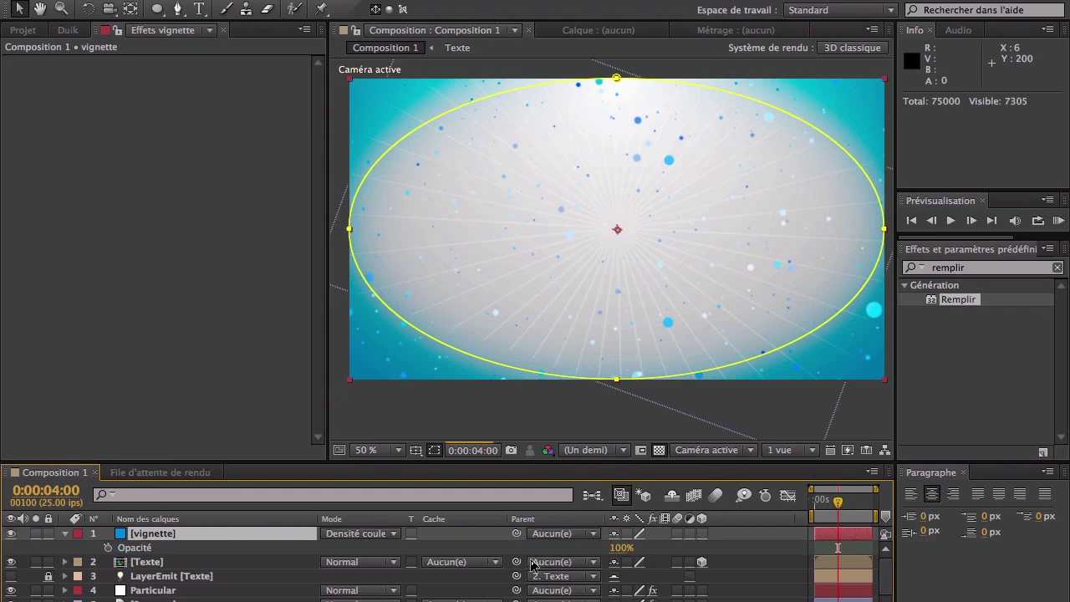
{"action": "left_click", "coordinate": [621, 548]}
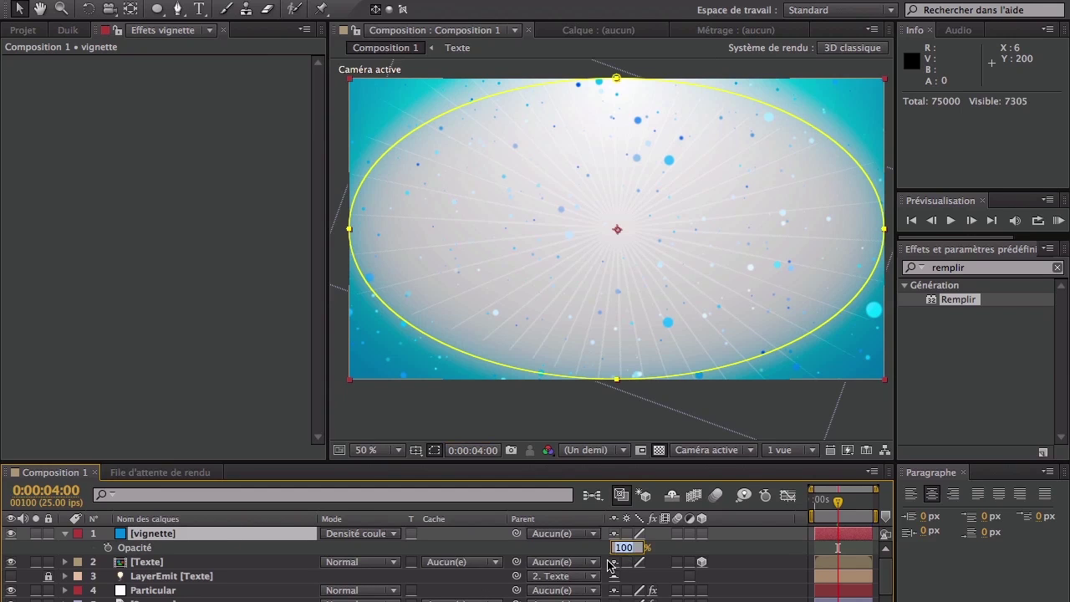
{"action": "type", "text": "20"}
{"action": "key", "text": "Return"}
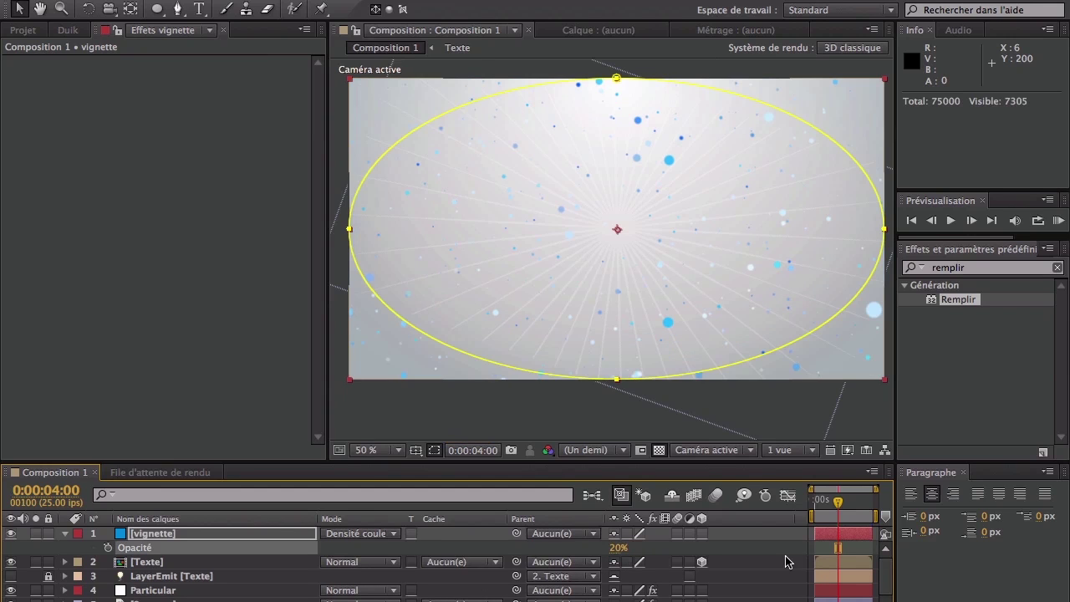
{"action": "left_click_drag", "start_coordinate": [623, 547], "coordinate": [641, 545]}
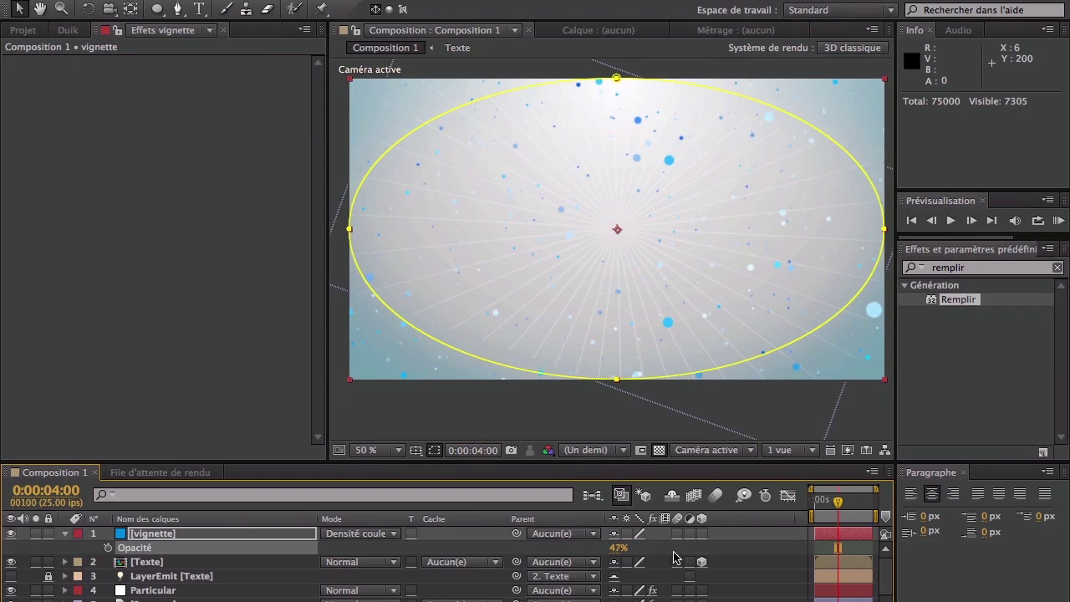
{"action": "left_click", "coordinate": [617, 547]}
{"action": "type", "text": "50"}
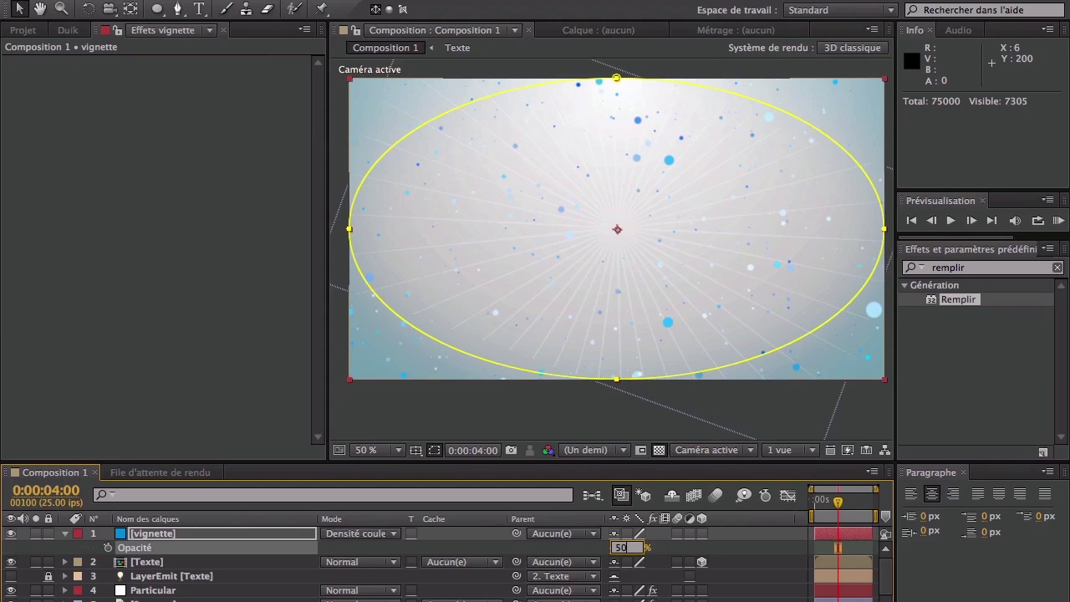
{"action": "key", "text": "Return"}
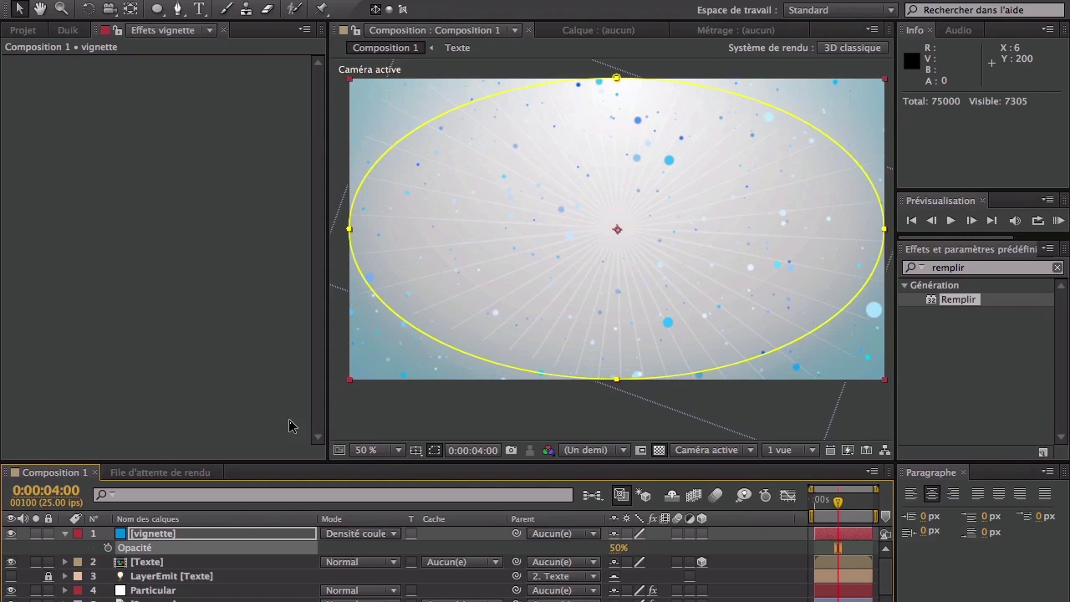
{"action": "left_click", "coordinate": [65, 536]}
Step: Create a new adjustment layer (Calque d'effets) above all the other layers in Composition 1
{"action": "left_click", "coordinate": [251, 590]}
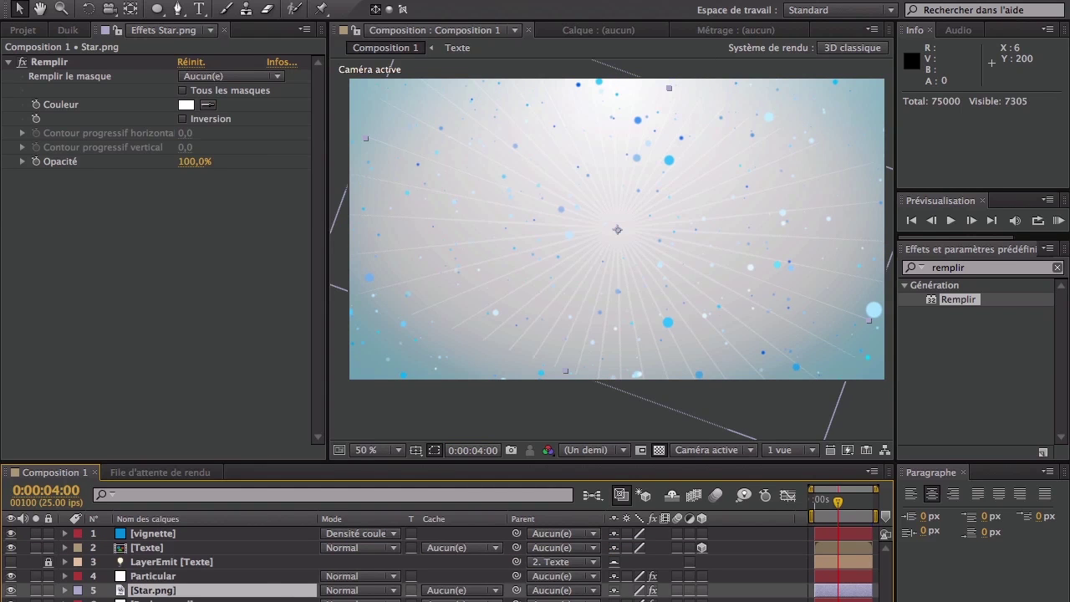
{"action": "left_click", "coordinate": [393, 0]}
{"action": "mouse_move", "coordinate": [501, 0]}
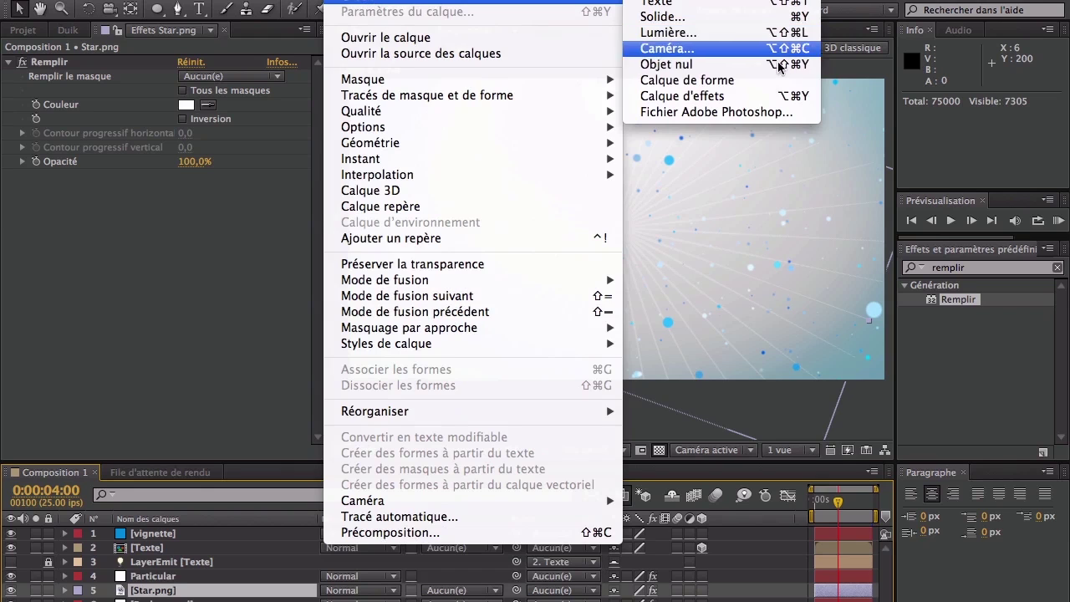
{"action": "left_click", "coordinate": [778, 96]}
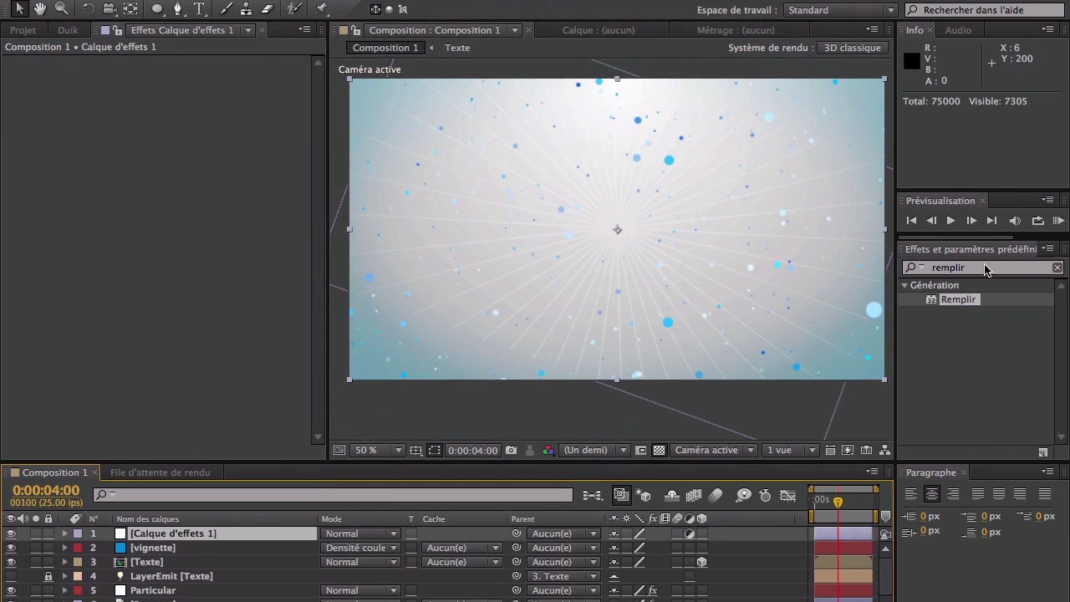
Step: Apply the Courbes effect to the adjustment layer and bend its RVB curve into a gentle S shape to increase contrast
{"action": "left_click", "coordinate": [987, 269]}
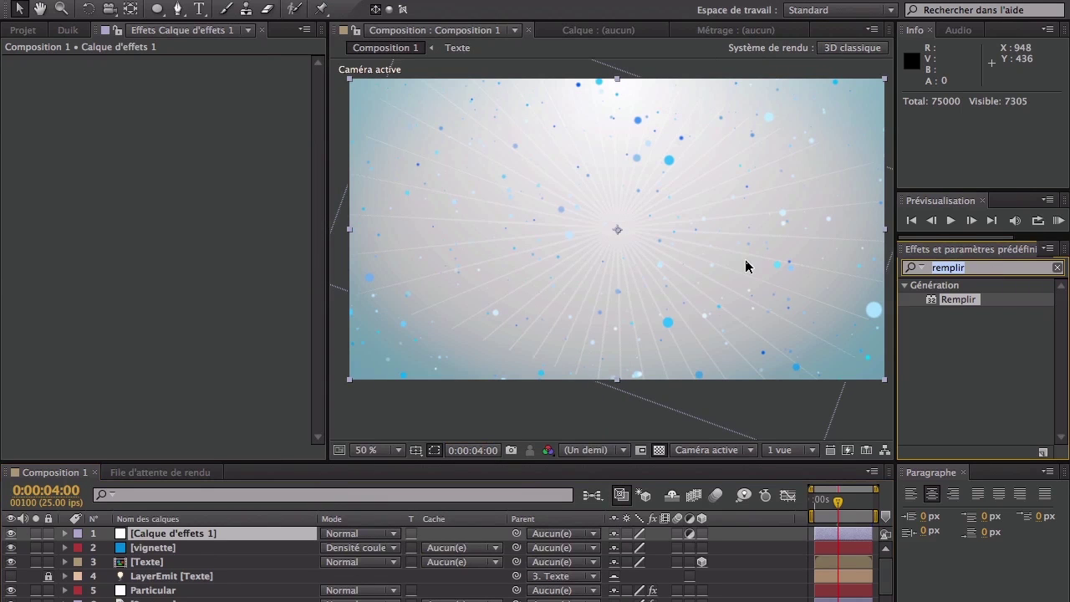
{"action": "type", "text": "Courbes"}
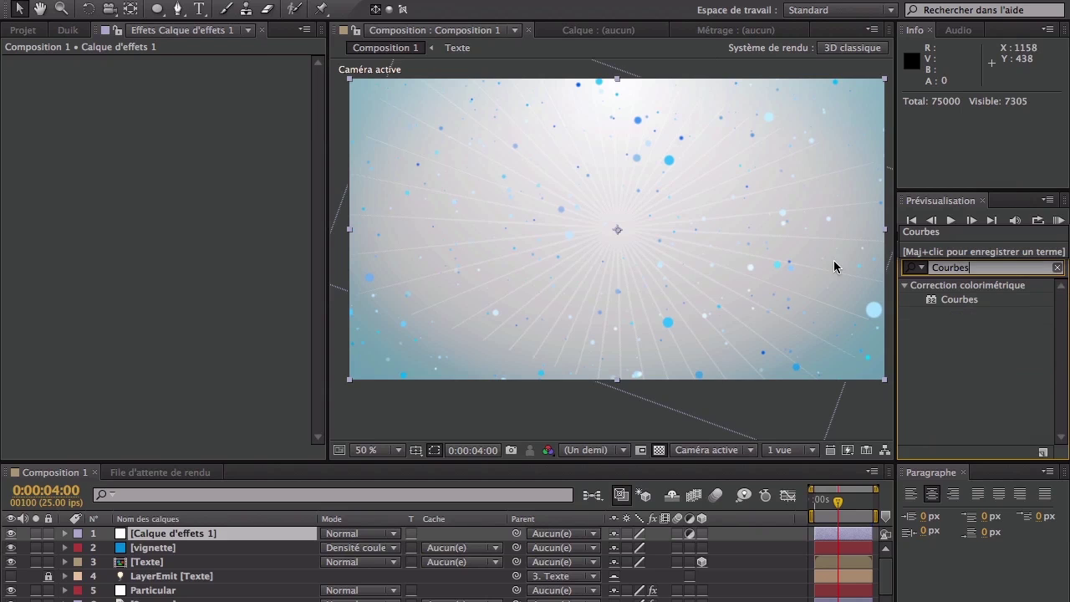
{"action": "left_click_drag", "start_coordinate": [972, 305], "coordinate": [127, 309]}
{"action": "left_click_drag", "start_coordinate": [79, 209], "coordinate": [84, 222]}
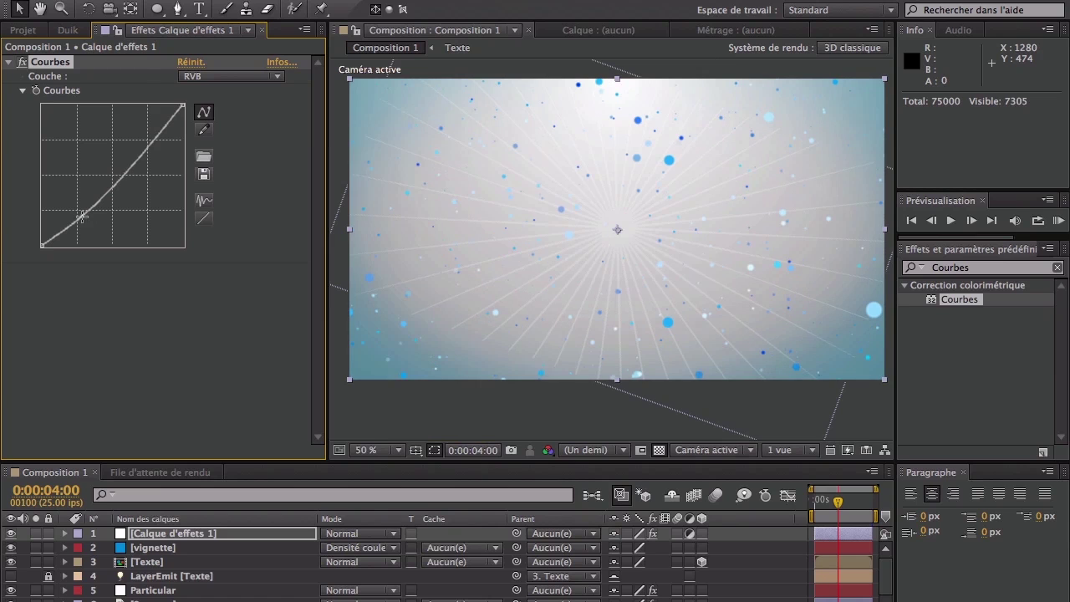
{"action": "left_click_drag", "start_coordinate": [147, 132], "coordinate": [145, 137]}
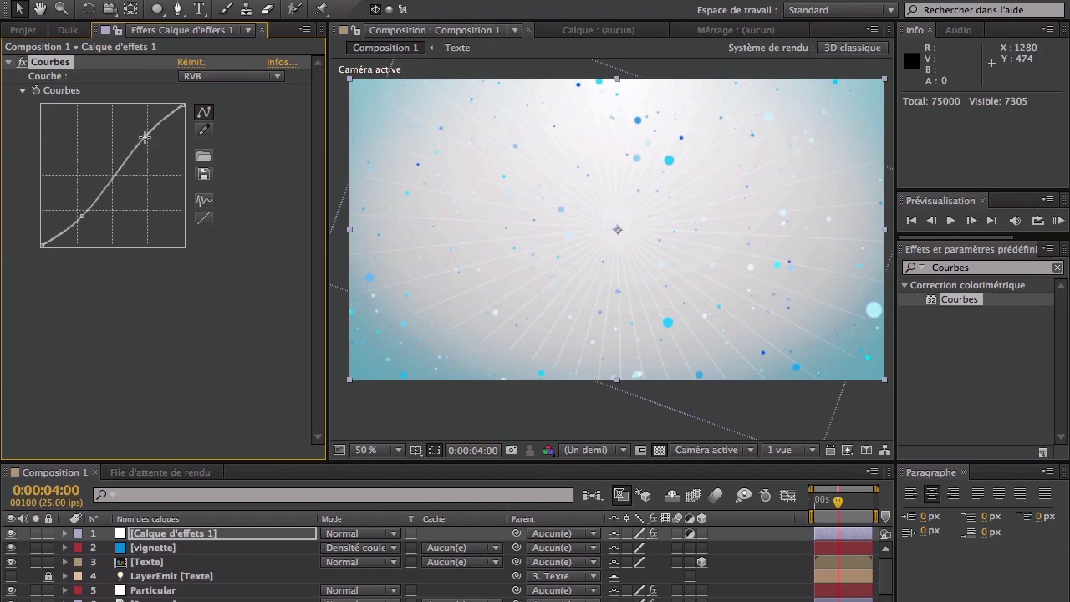
Step: Examine the graded composition with the assembled AE text at 0:00:08:00 and 0:00:09:00
{"action": "left_click", "coordinate": [854, 502]}
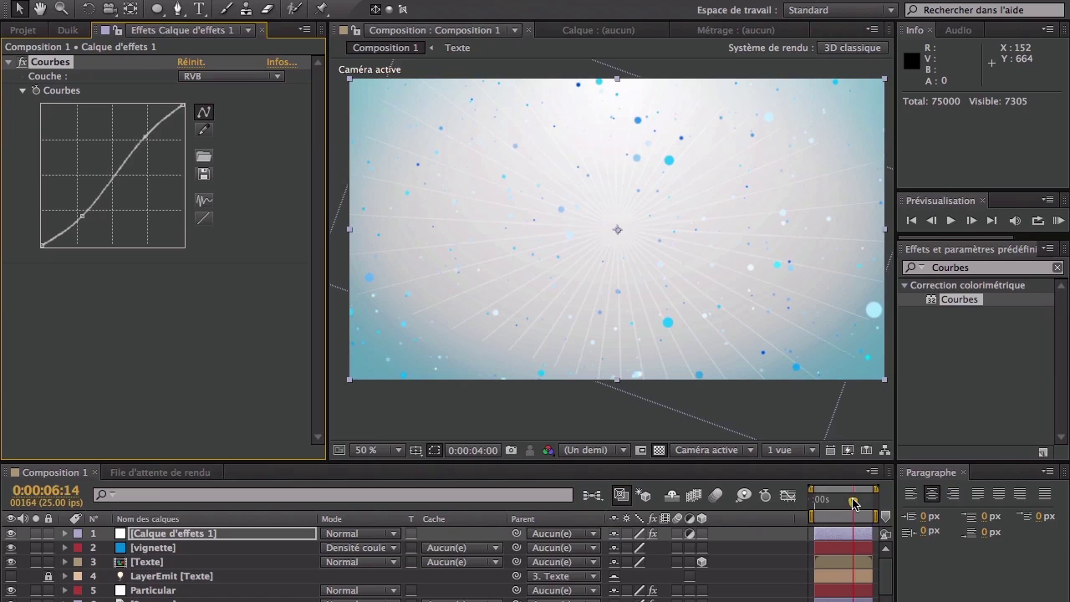
{"action": "left_click_drag", "start_coordinate": [854, 502], "coordinate": [863, 502]}
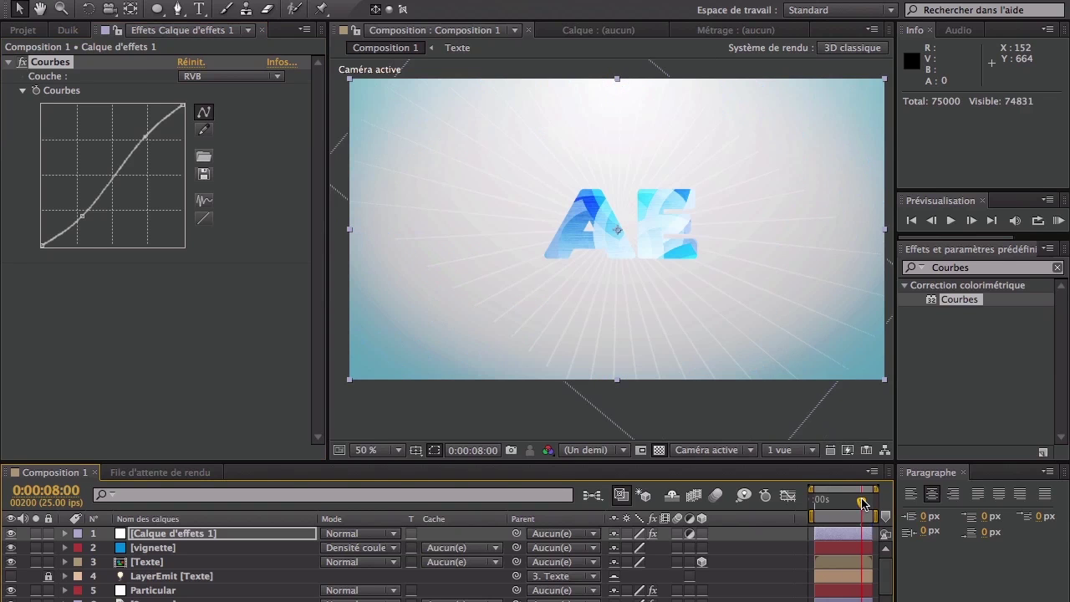
{"action": "left_click", "coordinate": [868, 502]}
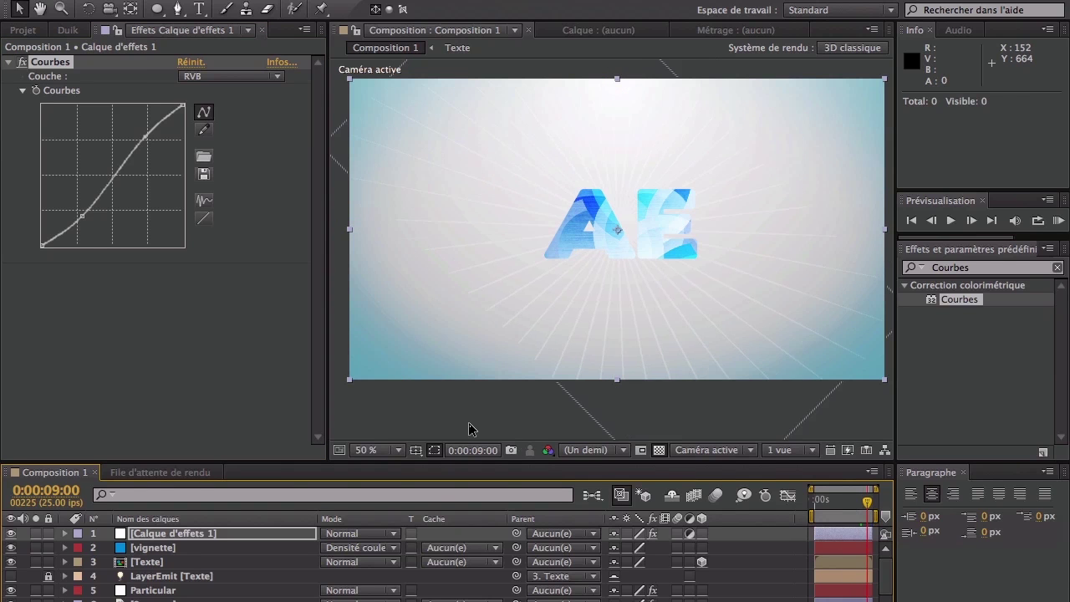
{"action": "left_click", "coordinate": [238, 396]}
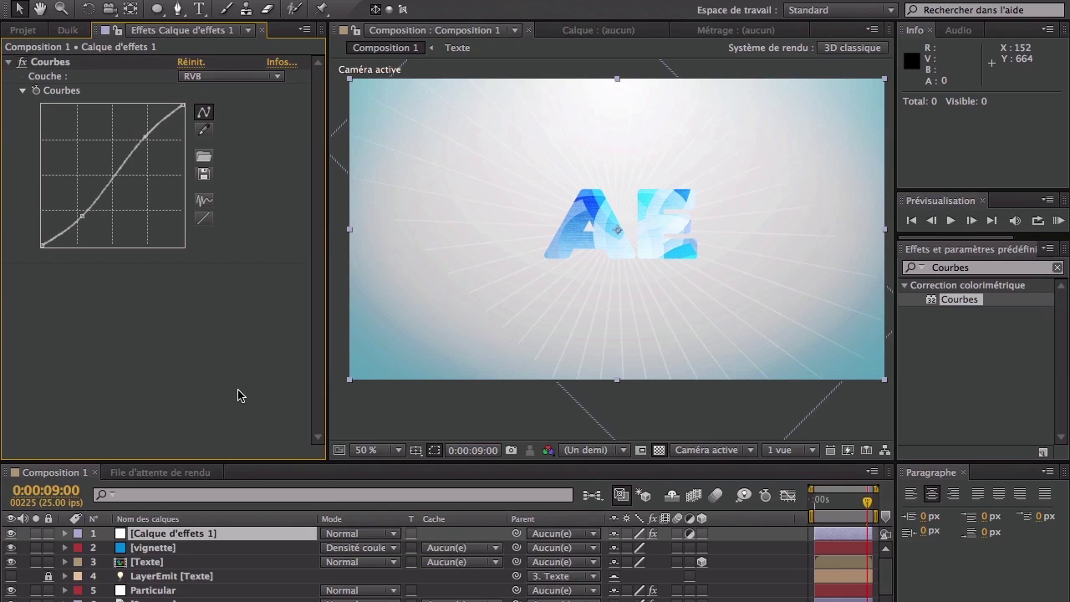